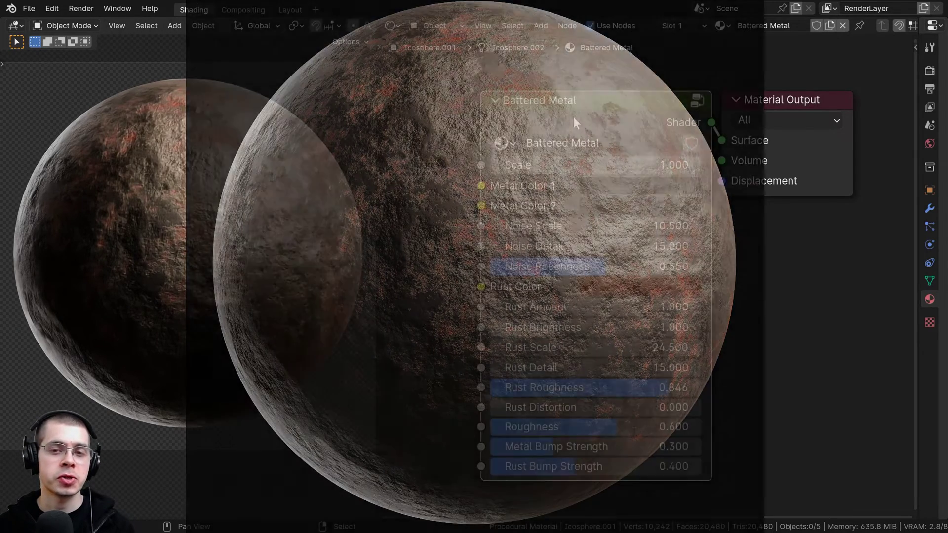
Step: Try an overall Scale of about 0.3 on the Battered Metal node group
mouse_move(573, 119)
mouse_down()
mouse_move(542, 103)
mouse_move(582, 119)
mouse_up()
middle_drag(582, 119, 597, 116)
scroll(593, 200, up, 1)
middle_drag(601, 203, 597, 199)
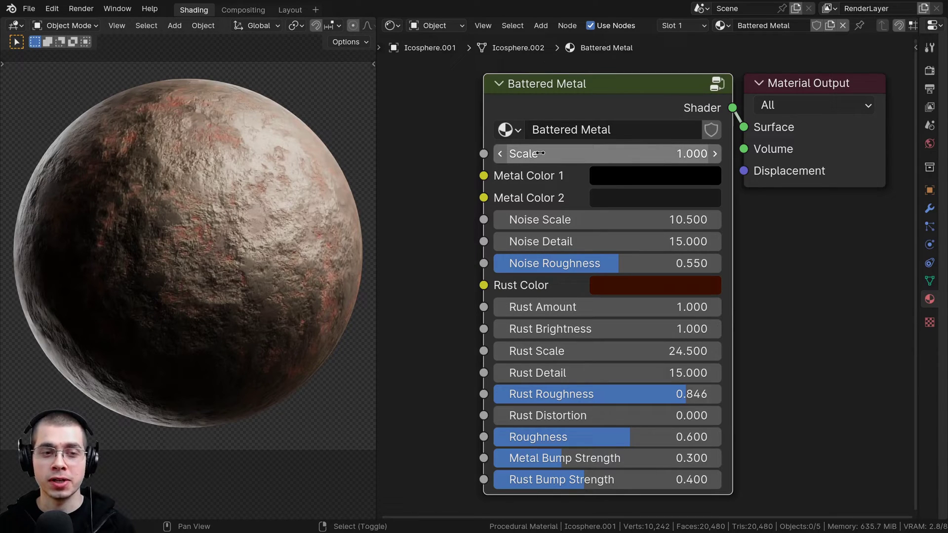
drag(540, 154, 505, 154)
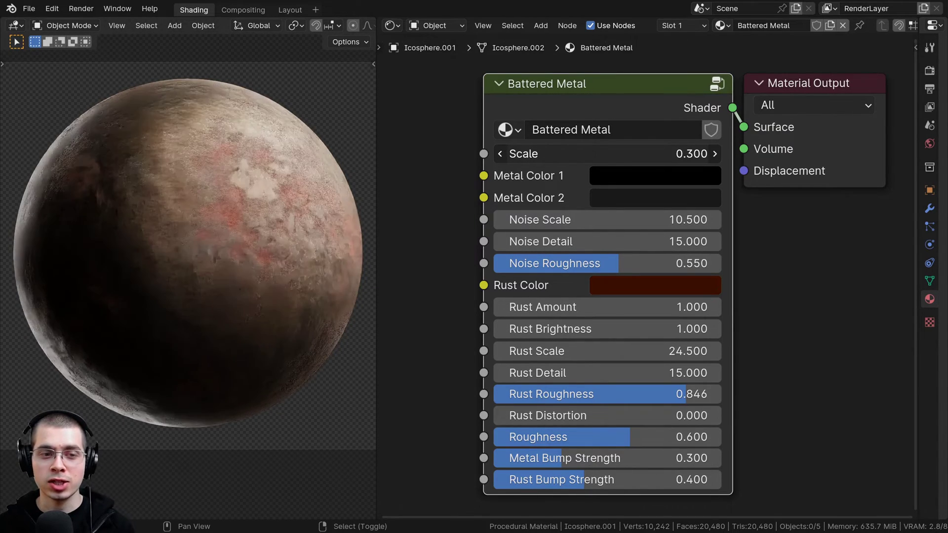
right_click(540, 153)
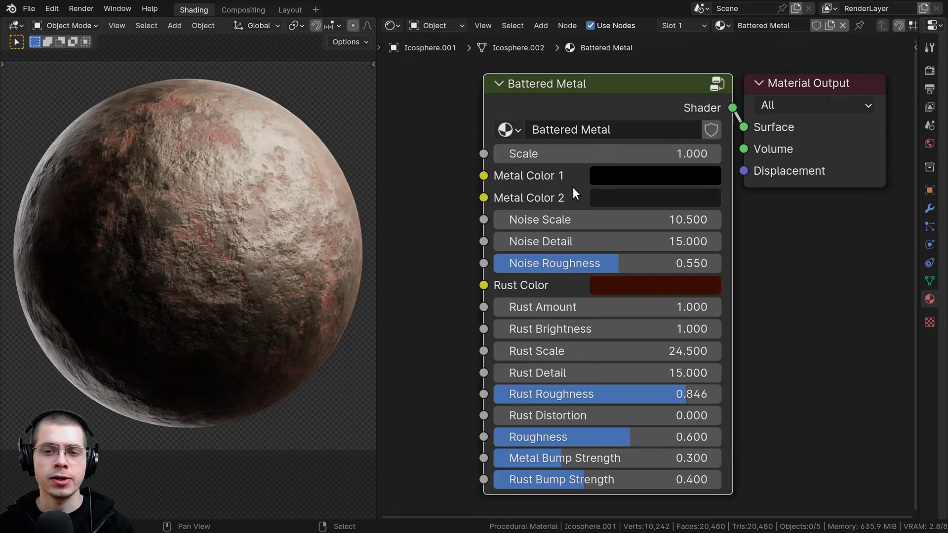
Step: Try a different brightness for Metal Color 1 of the Battered Metal group
click(598, 177)
drag(796, 291, 795, 375)
scroll(811, 294, up, 4)
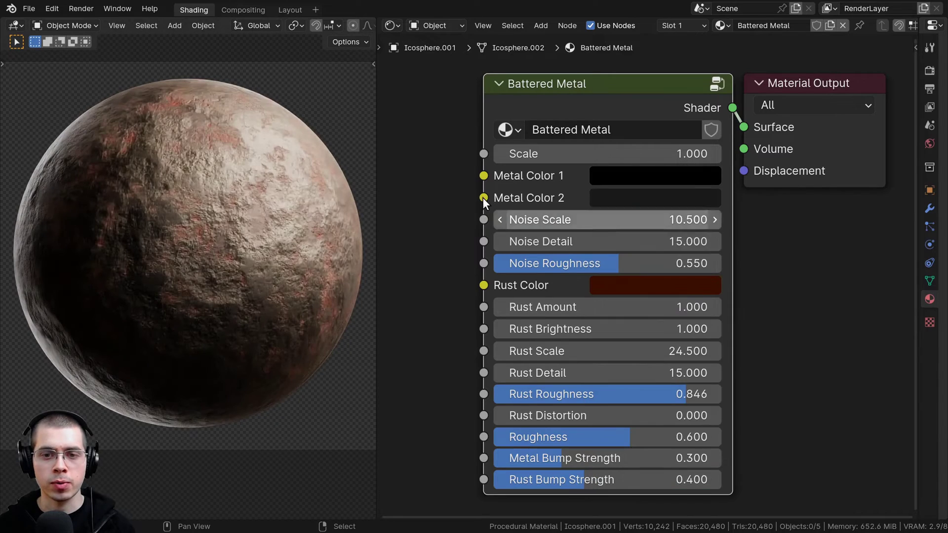
Step: Try a Noise Scale of about 13.4, a Noise Detail of about 4.2 and other Noise Roughness values on the metal
drag(558, 221, 557, 220)
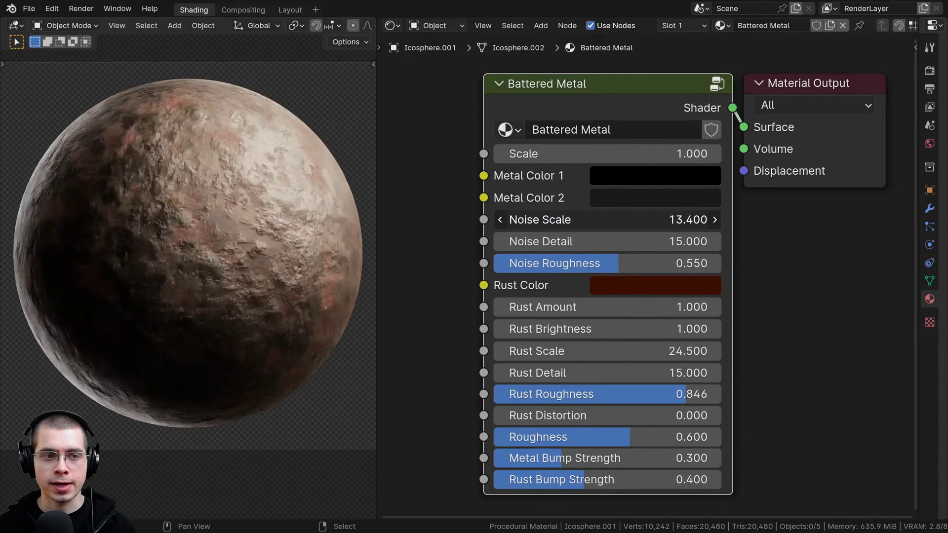
right_click(563, 221)
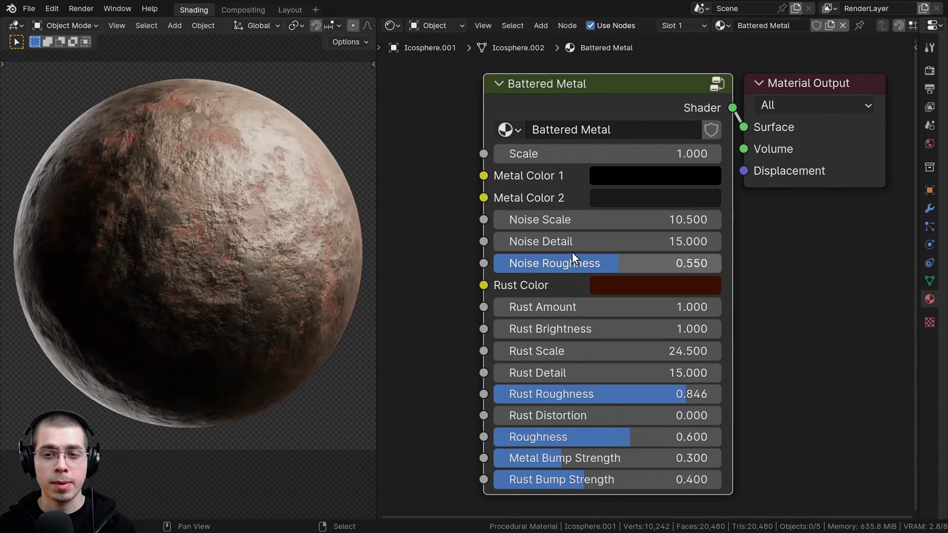
drag(571, 242, 570, 242)
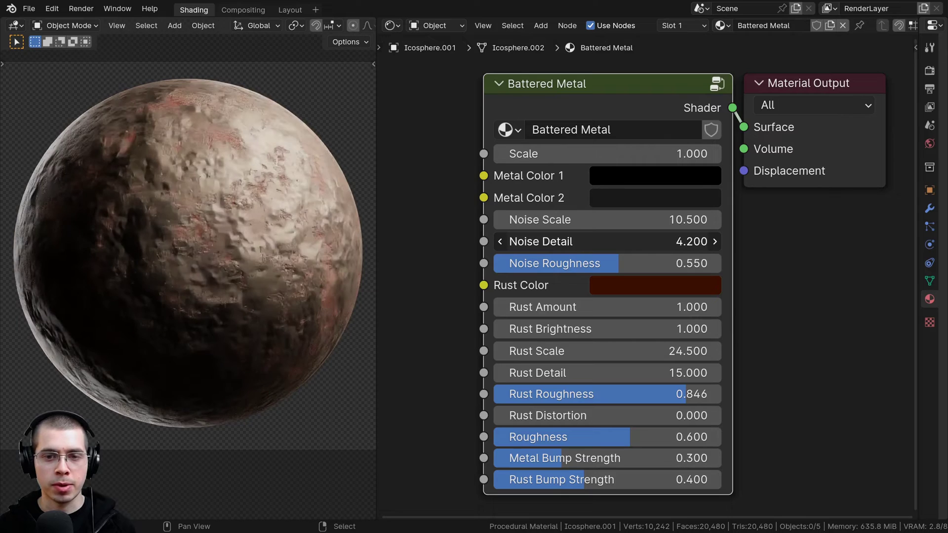
drag(543, 242, 617, 242)
drag(520, 263, 533, 263)
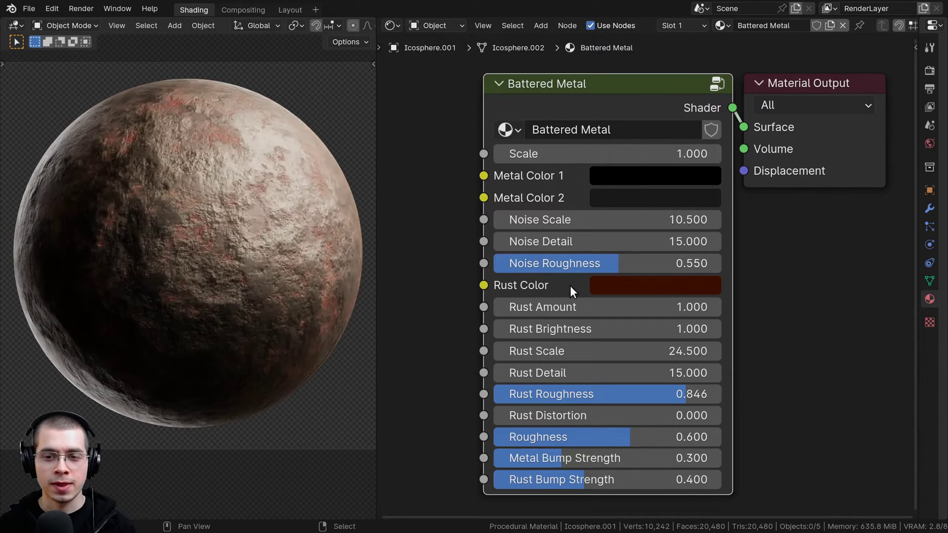
Step: Try a different hue and saturation for the Rust Color
click(602, 287)
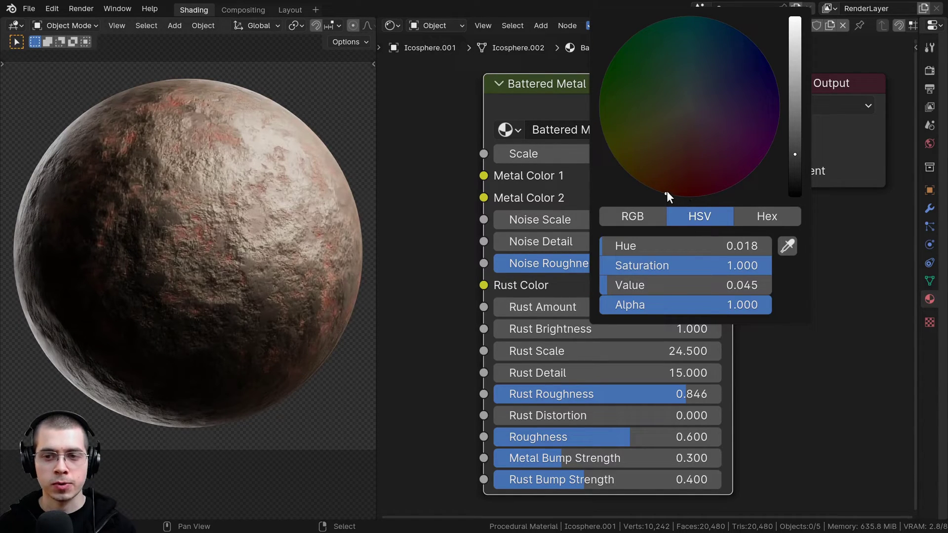
drag(666, 193, 686, 174)
right_click(684, 173)
Step: Try other Rust Amount and Rust Brightness values, and undo the change
middle_drag(576, 319, 572, 286)
scroll(573, 288, up, 1)
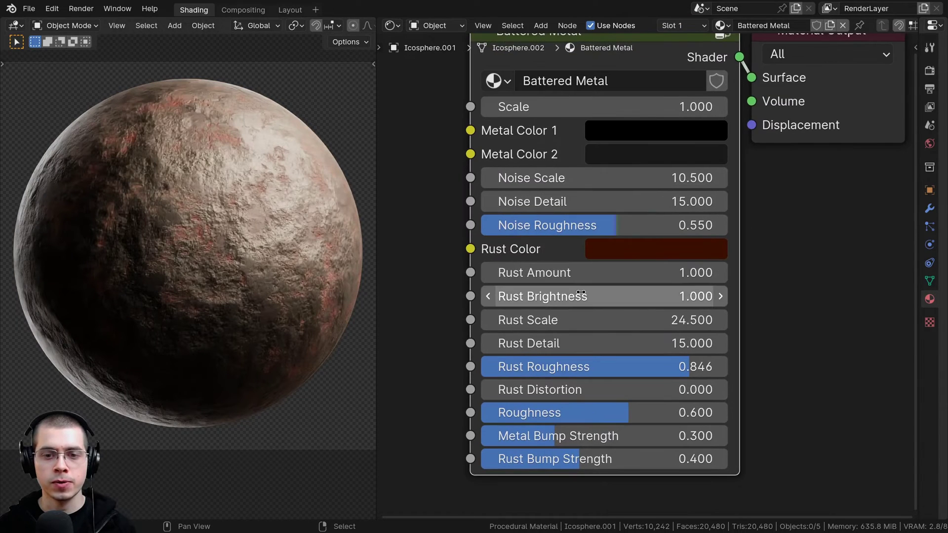
drag(578, 277, 593, 296)
key(ctrl+z)
Step: Try a Rust Scale of about 5, a Rust Detail of about 4.3 and other Rust Distortion values
middle_drag(563, 324, 567, 331)
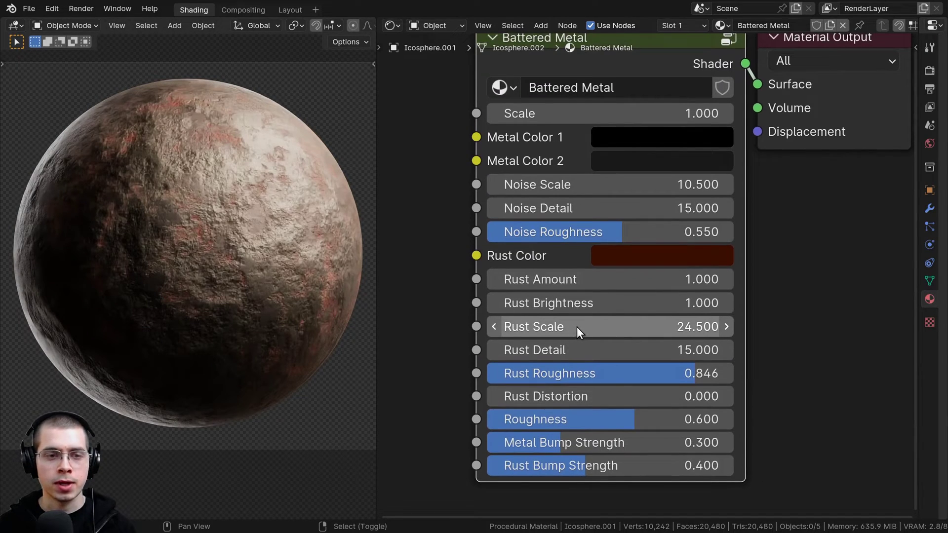
drag(576, 327, 597, 327)
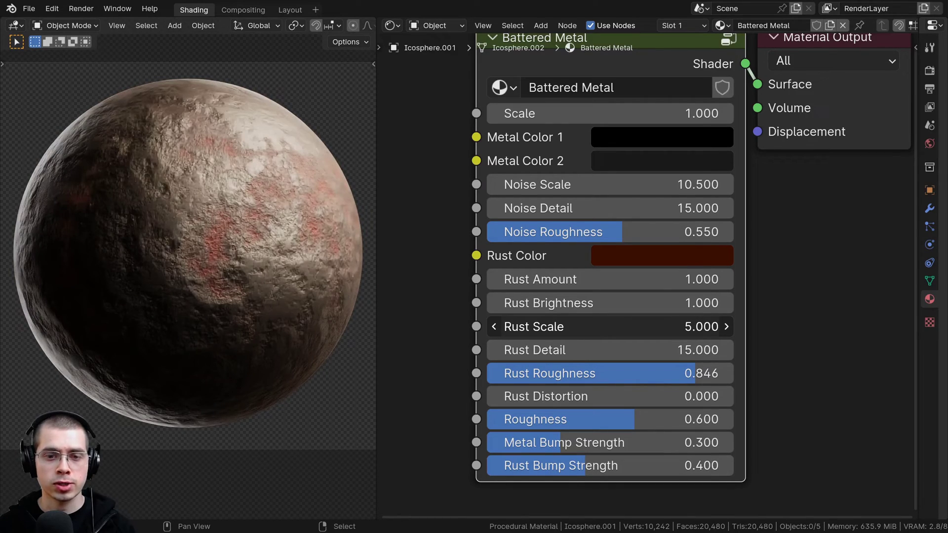
drag(577, 327, 573, 350)
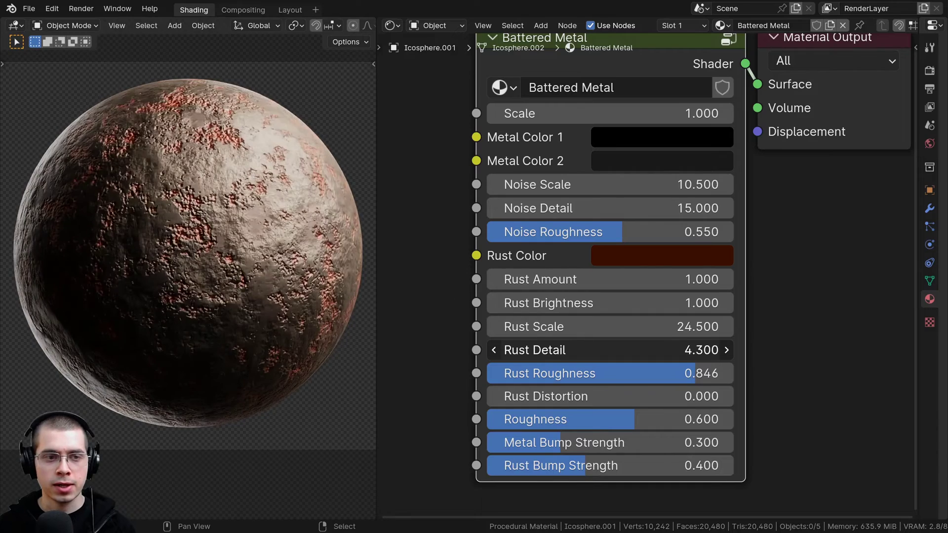
drag(577, 350, 622, 350)
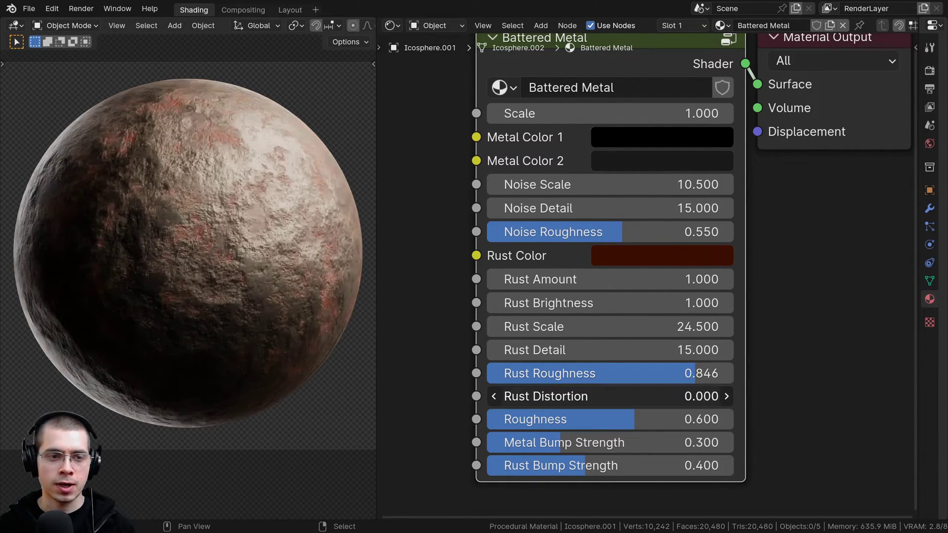
right_click(643, 396)
Step: Try a Roughness of about 0.745 and different Metal Bump Strength and Rust Bump Strength values
drag(642, 397, 648, 419)
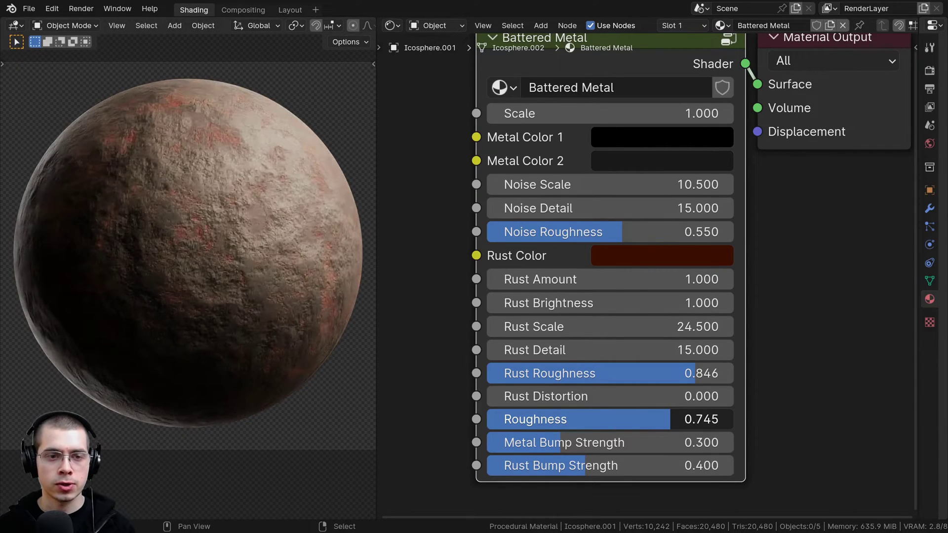
right_click(672, 420)
mouse_move(596, 442)
mouse_down()
mouse_move(646, 442)
mouse_move(601, 444)
mouse_up()
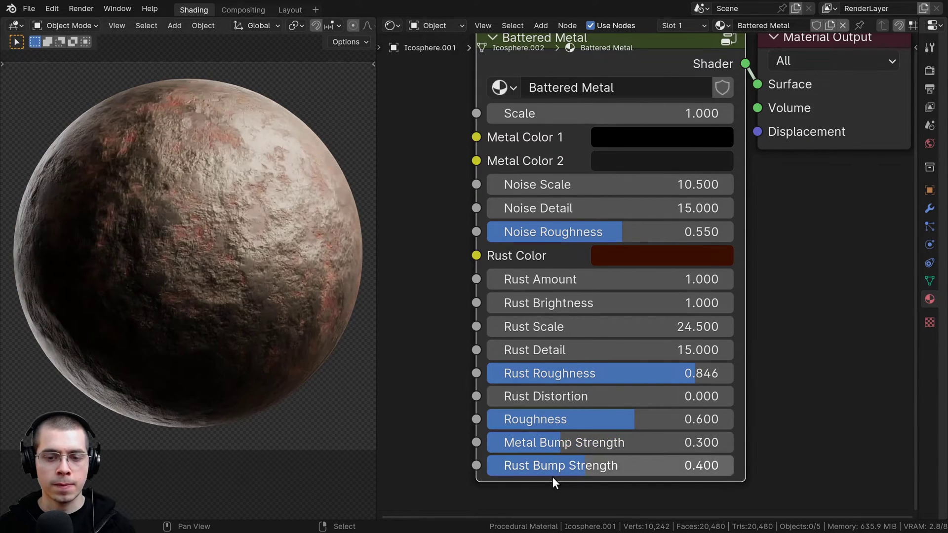
drag(547, 473, 614, 466)
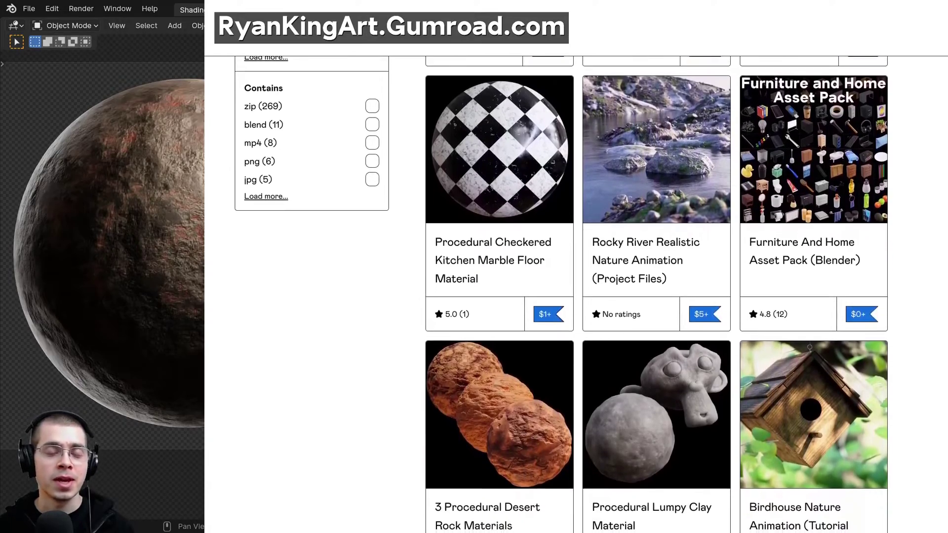
Step: Look through the procedural material previews in the store listing and the asset library
scroll(568, 276, down, 10)
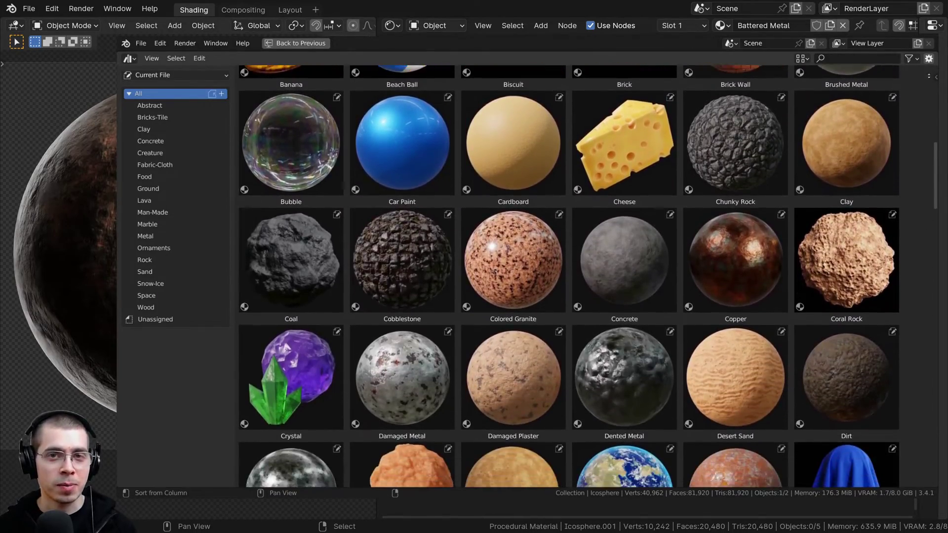
scroll(927, 344, down, 10)
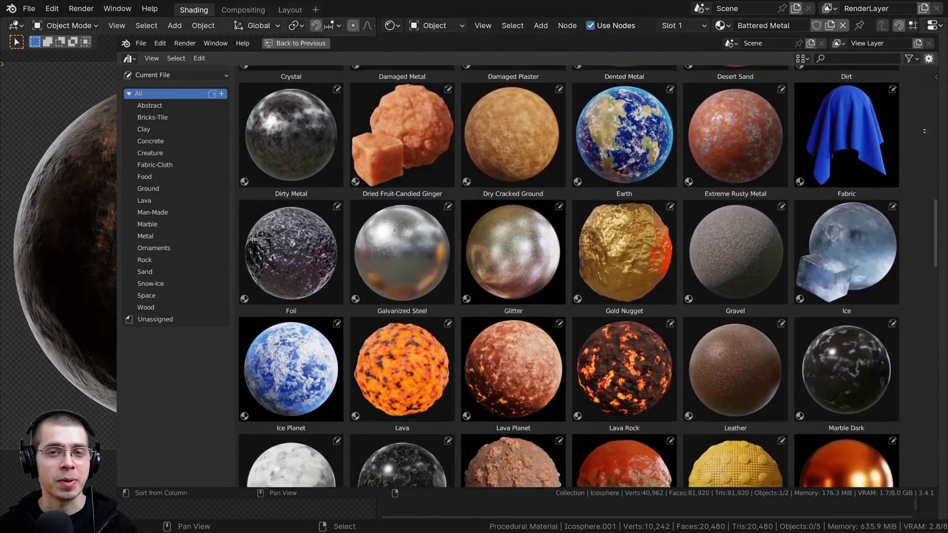
scroll(909, 352, down, 8)
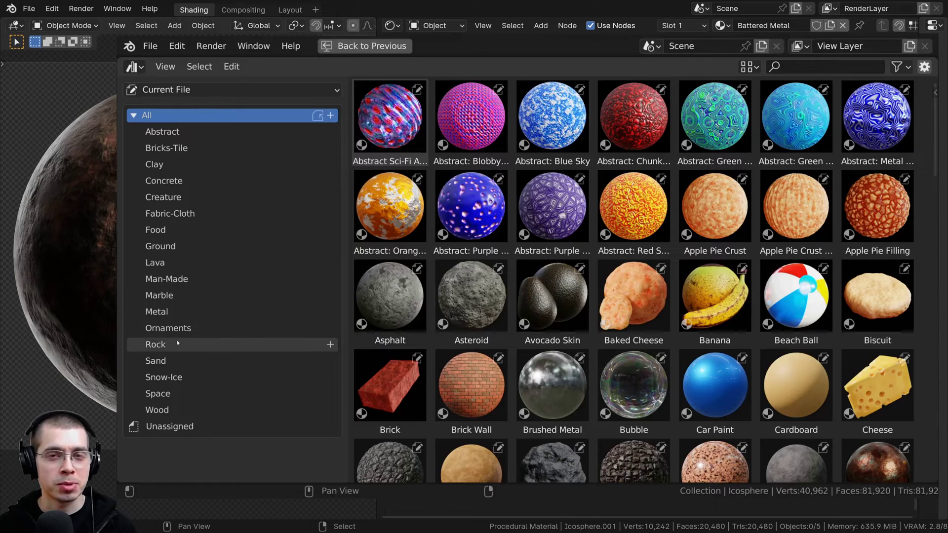
Step: Browse the asset library's Rock, Lava, Space, Ground, Abstract, Food, Wood and Ornaments material categories
click(177, 344)
click(170, 266)
click(173, 396)
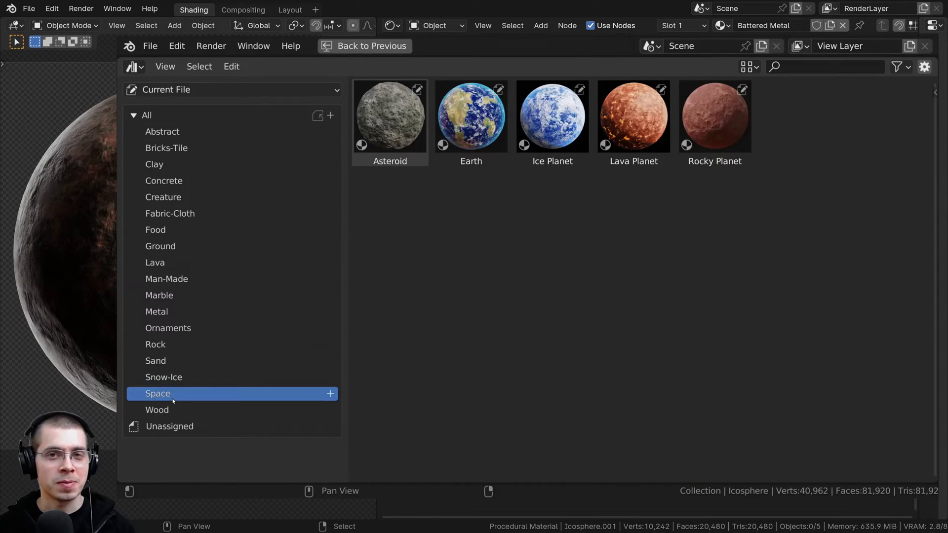
click(166, 247)
click(213, 134)
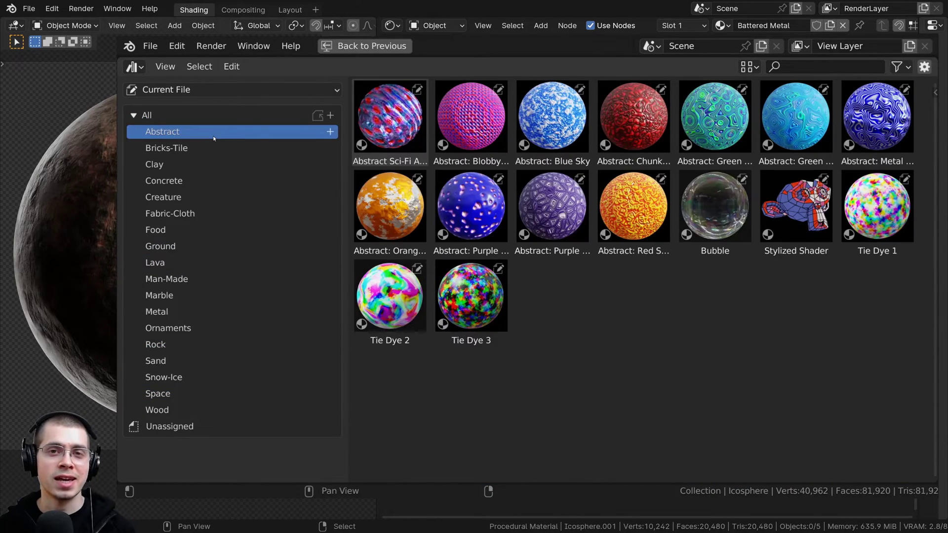
click(196, 231)
click(190, 410)
click(192, 329)
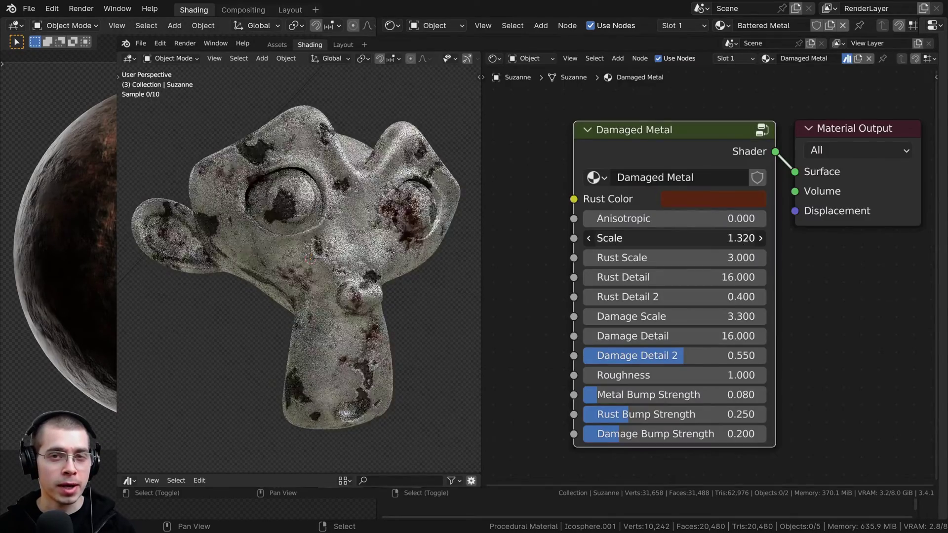
Step: Adjust the Damaged Metal material to Scale 3.410, Rust Scale 1.160, Rust Detail 2 0.000 and Damage Scale about 5.4, and vary its Damage Detail
drag(672, 238, 651, 238)
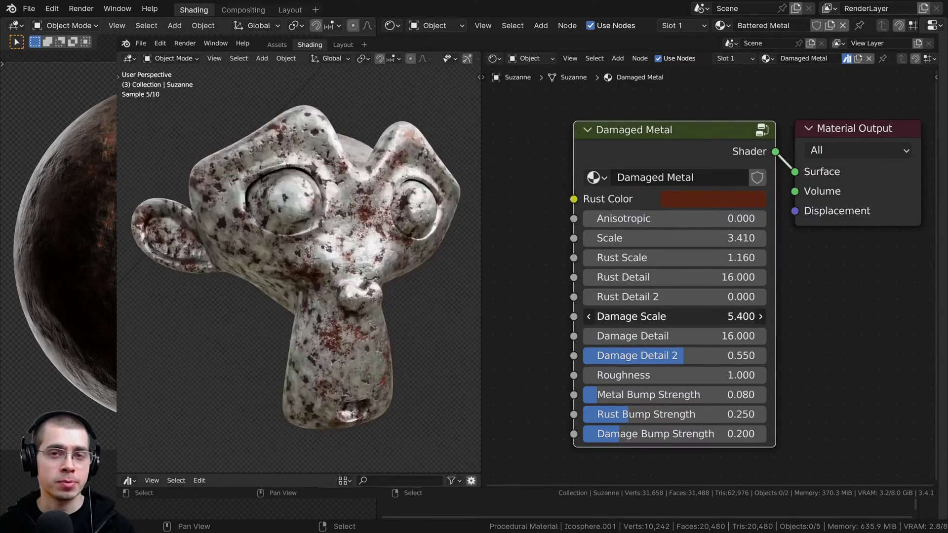
drag(672, 317, 670, 336)
drag(669, 336, 669, 336)
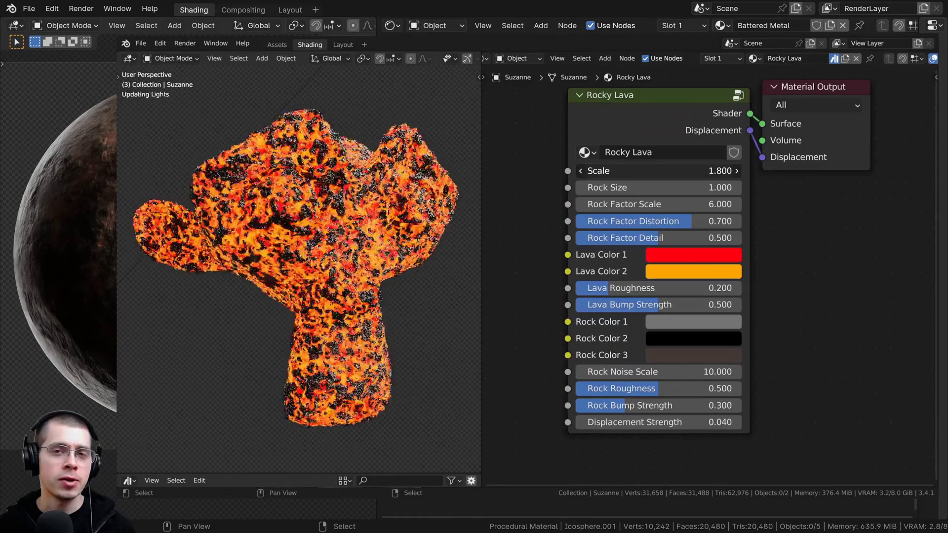
Step: Set the Rocky Lava material to Scale 0.430, Rock Size 1.860, Rock Factor Scale 3.840 and Rock Factor Distortion 1.000, and lower Rock Factor Detail slightly
drag(647, 171, 579, 171)
drag(643, 187, 686, 187)
drag(643, 204, 572, 205)
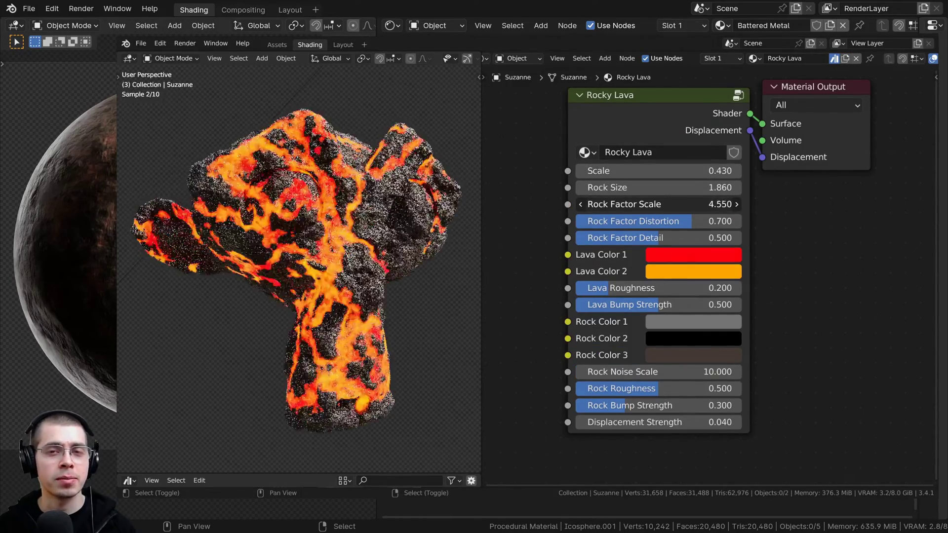
drag(572, 205, 536, 205)
drag(658, 221, 708, 222)
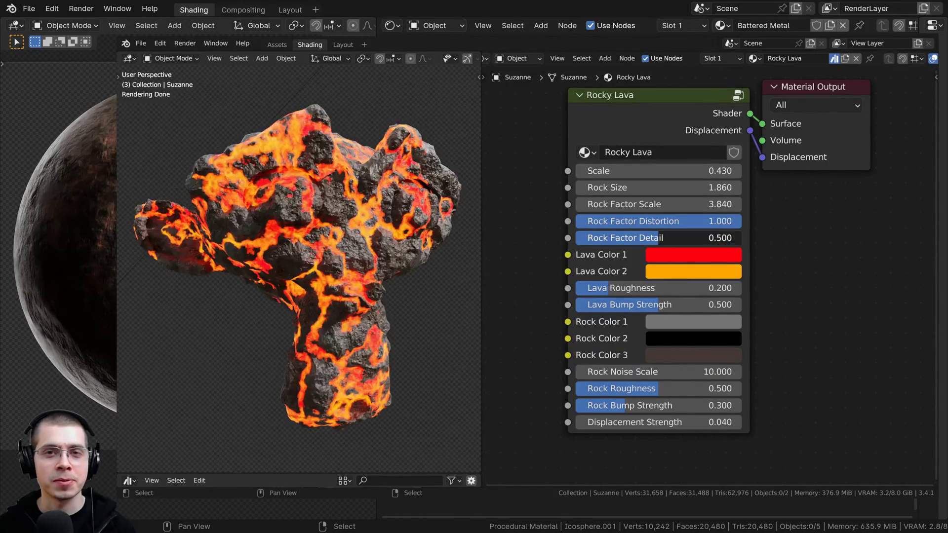
mouse_move(659, 238)
mouse_down()
mouse_move(694, 238)
mouse_move(654, 238)
mouse_up()
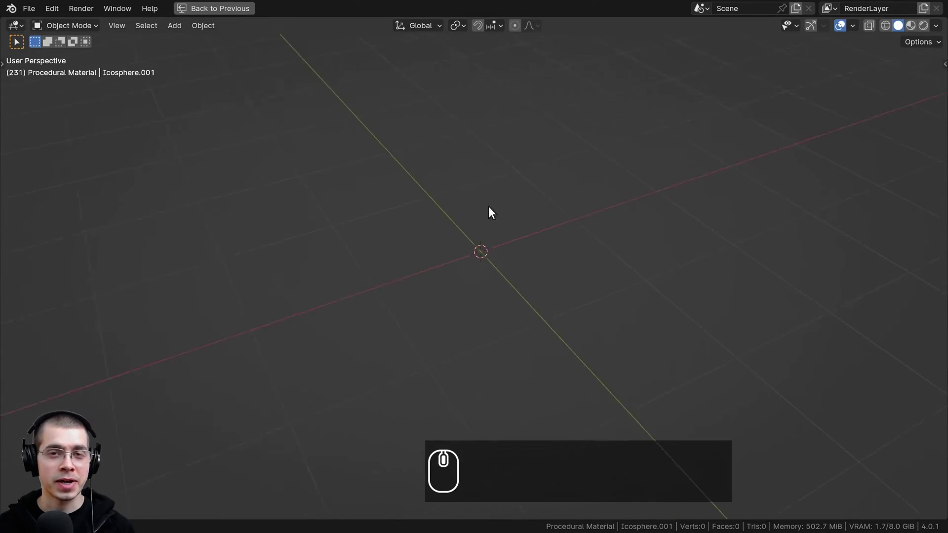
Step: Add an ico sphere mesh at the centre of the empty scene
middle_drag(491, 212, 423, 199)
shift+middle_drag(506, 358, 507, 345)
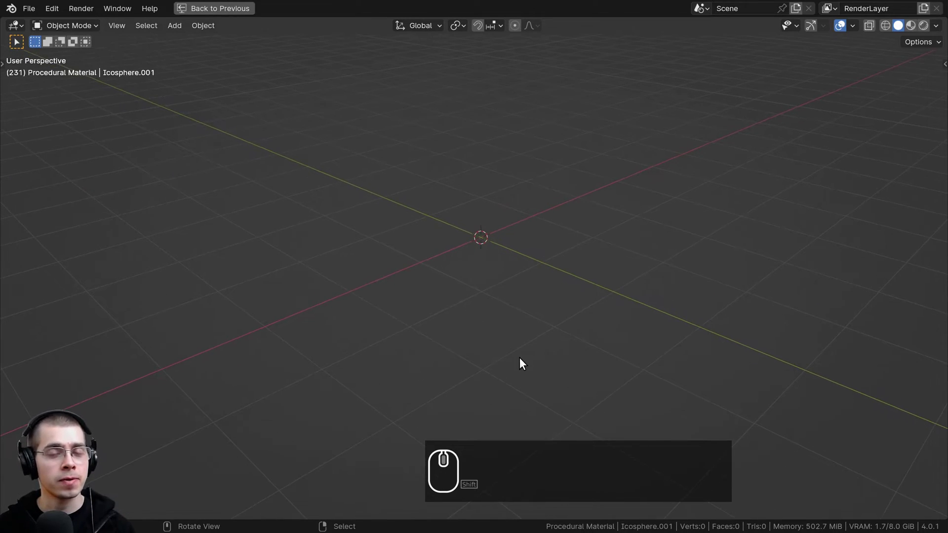
key(shift+a)
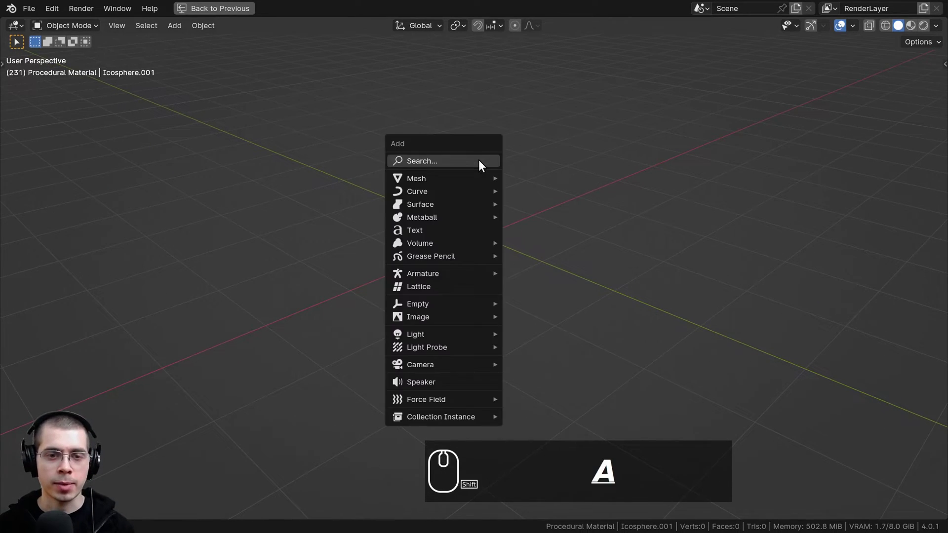
mouse_move(435, 177)
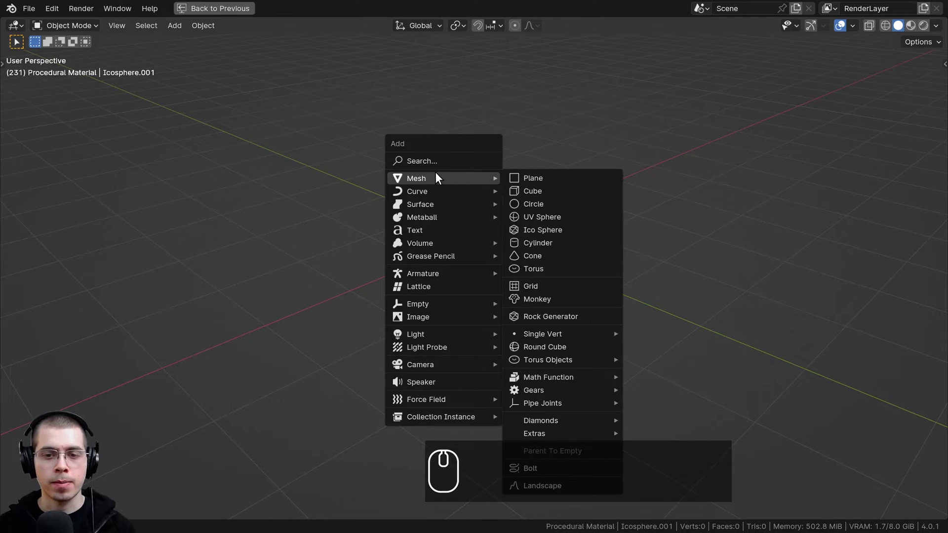
click(546, 231)
scroll(537, 188, up, 4)
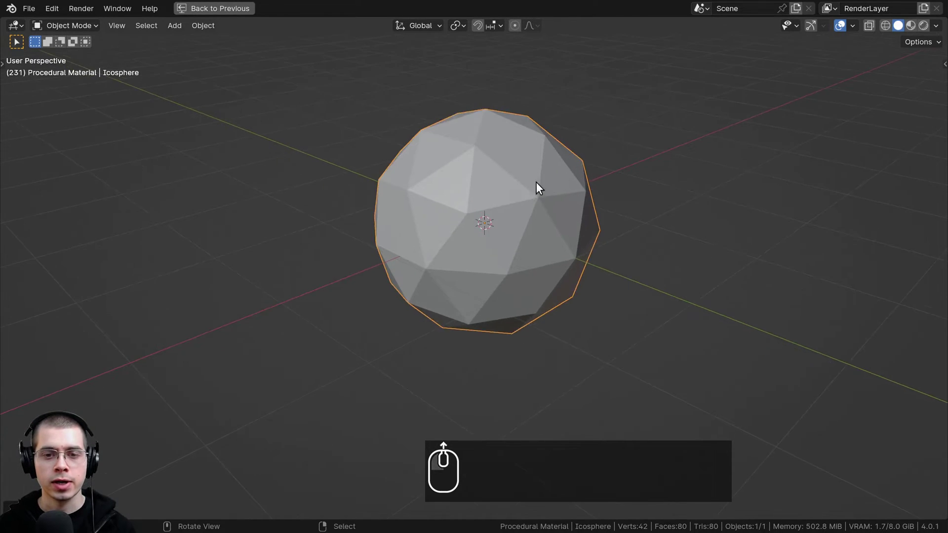
Step: Raise the new ico sphere's subdivisions to 4
shift+middle_drag(575, 207, 554, 255)
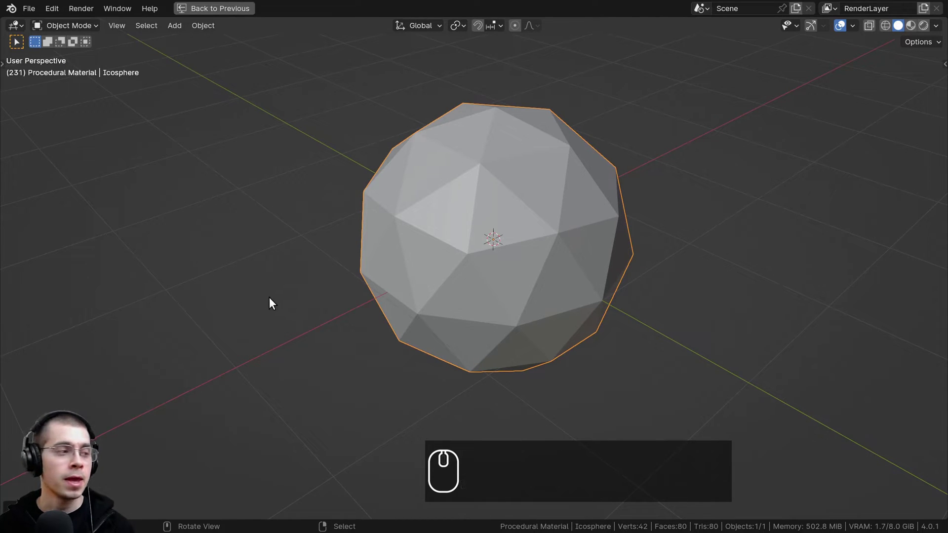
click(29, 508)
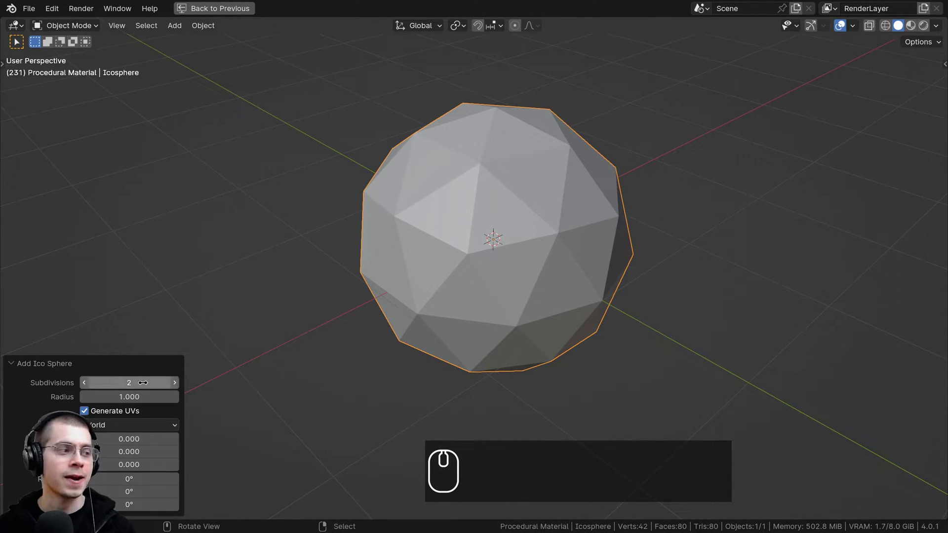
click(175, 382)
click(176, 383)
click(175, 382)
click(175, 383)
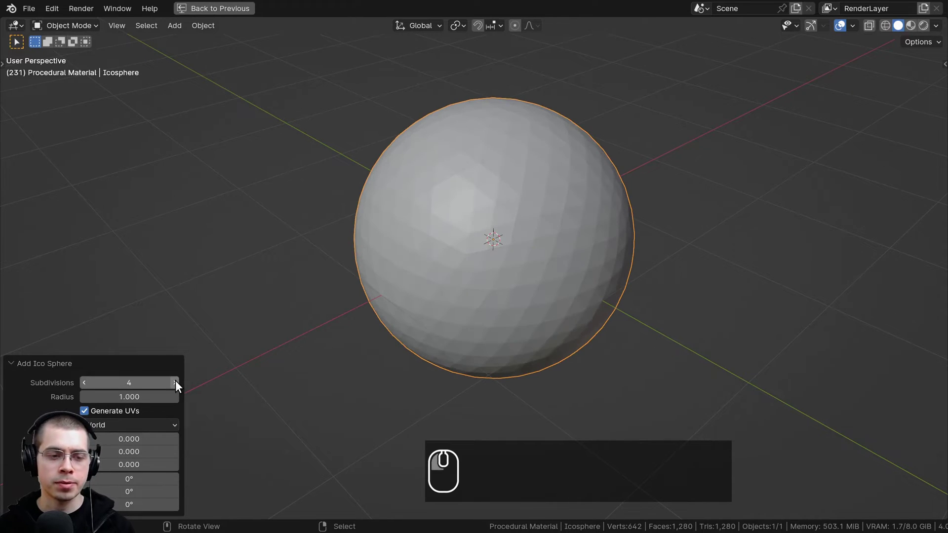
Step: Shade the new ico sphere smooth
click(13, 360)
middle_drag(445, 203, 425, 191)
scroll(425, 192, up, 1)
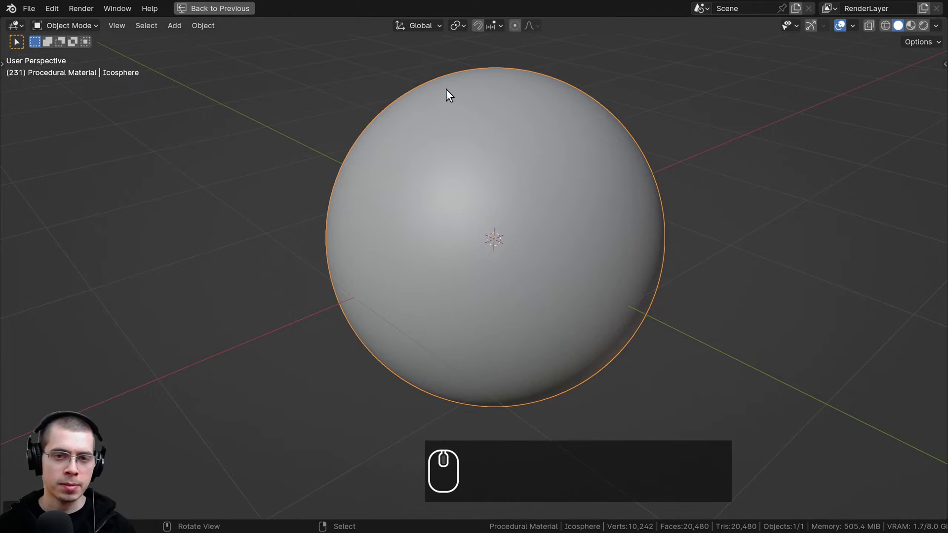
key(w)
click(420, 89)
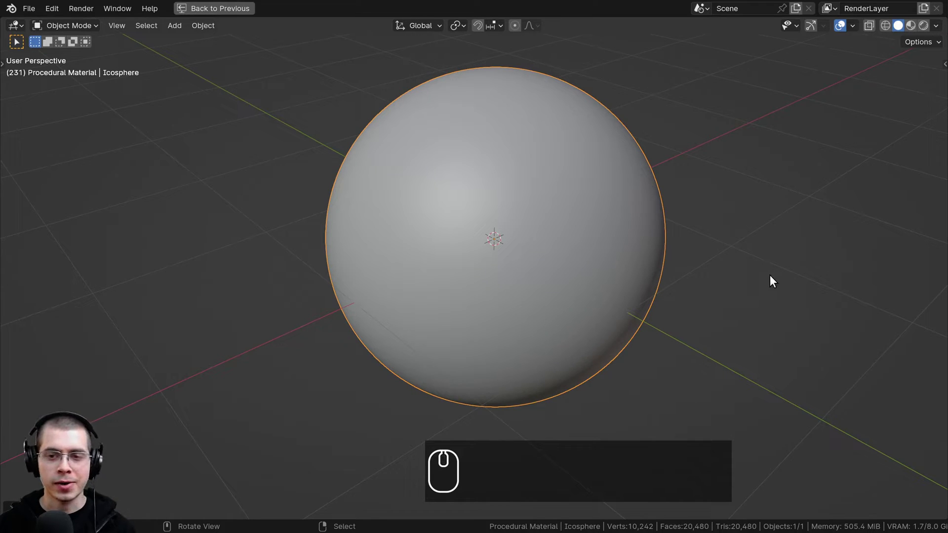
Step: Scale the ico sphere down by a factor of 0.2 and apply its scale
key(s)
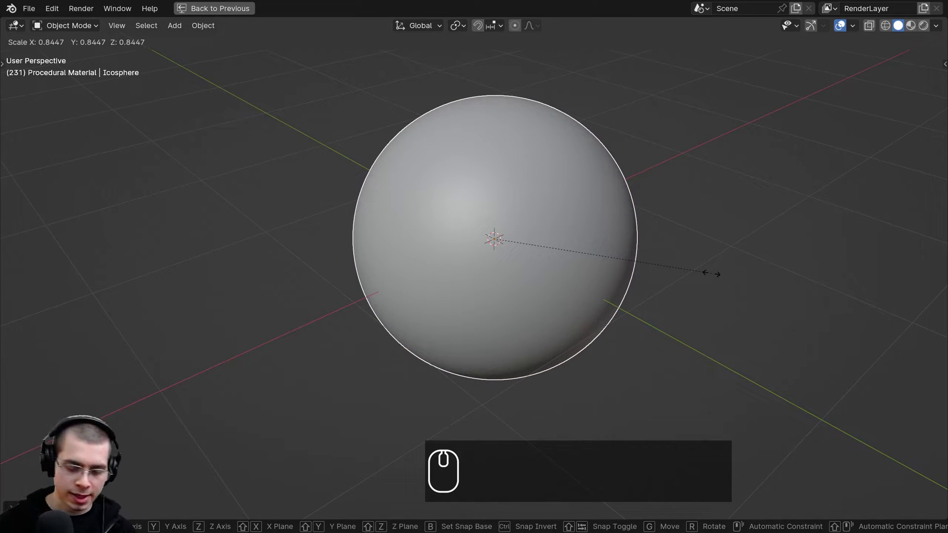
text(.2)
key(Return)
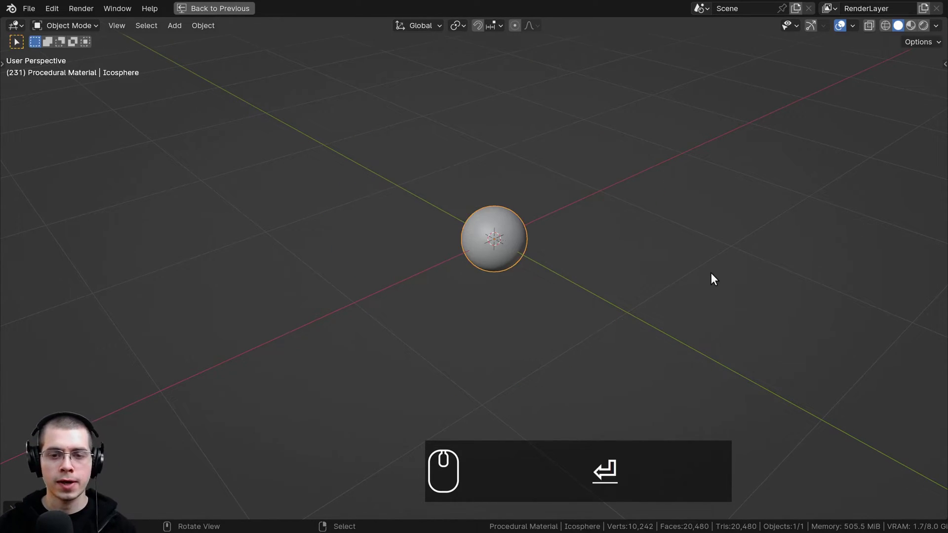
scroll(573, 114, up, 3)
key(ctrl+a)
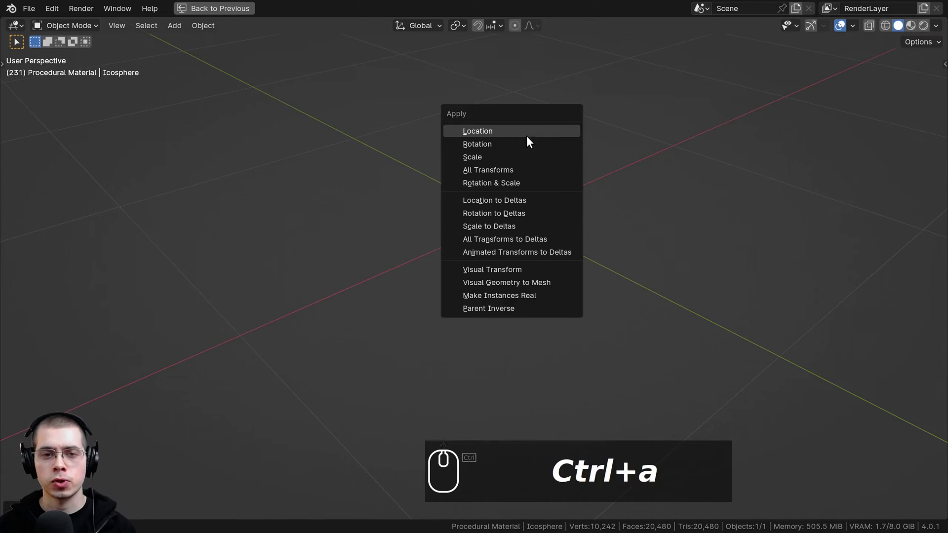
click(496, 157)
scroll(494, 228, down, 2)
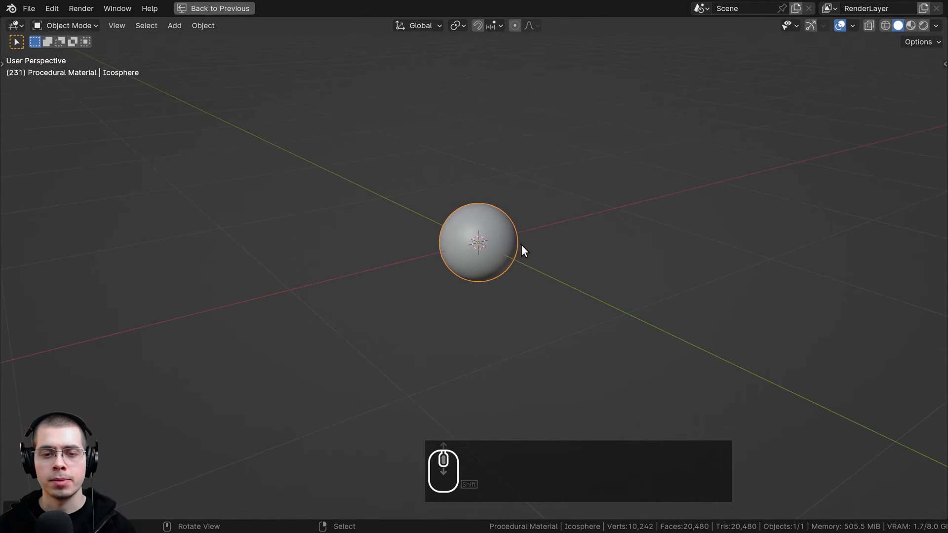
key(s)
right_click(708, 252)
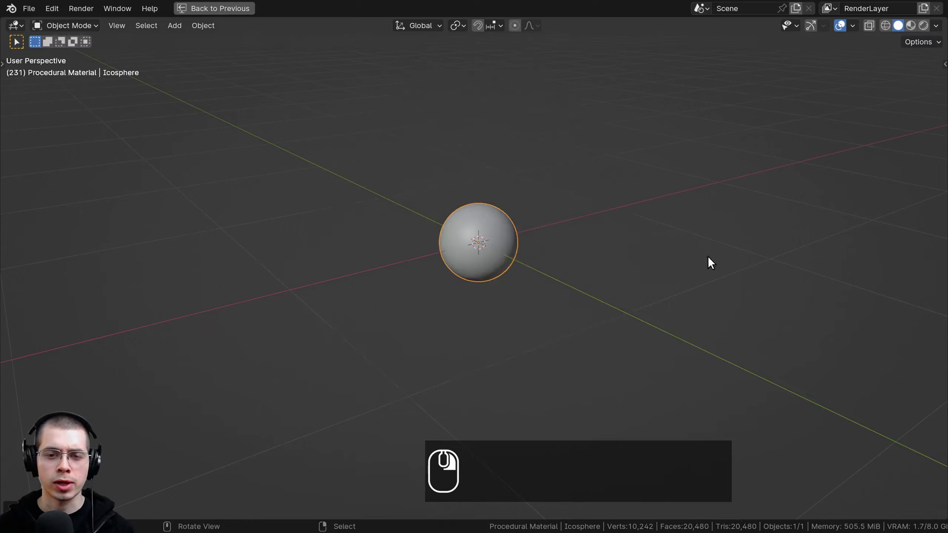
Step: View the ico sphere through the camera
scroll(702, 251, up, 6)
middle_drag(671, 256, 535, 136)
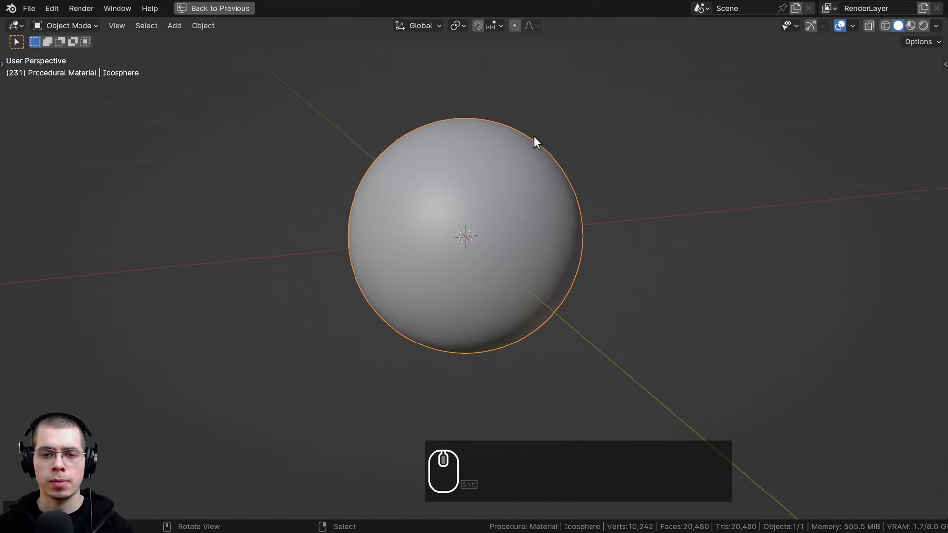
middle_drag(559, 262, 615, 268)
middle_drag(489, 247, 456, 240)
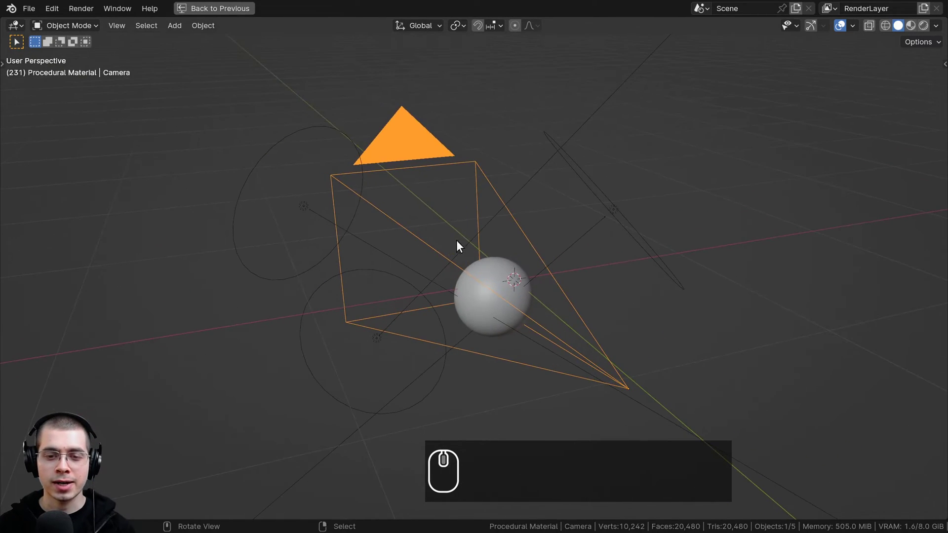
key(g)
right_click(507, 212)
key(KP_0)
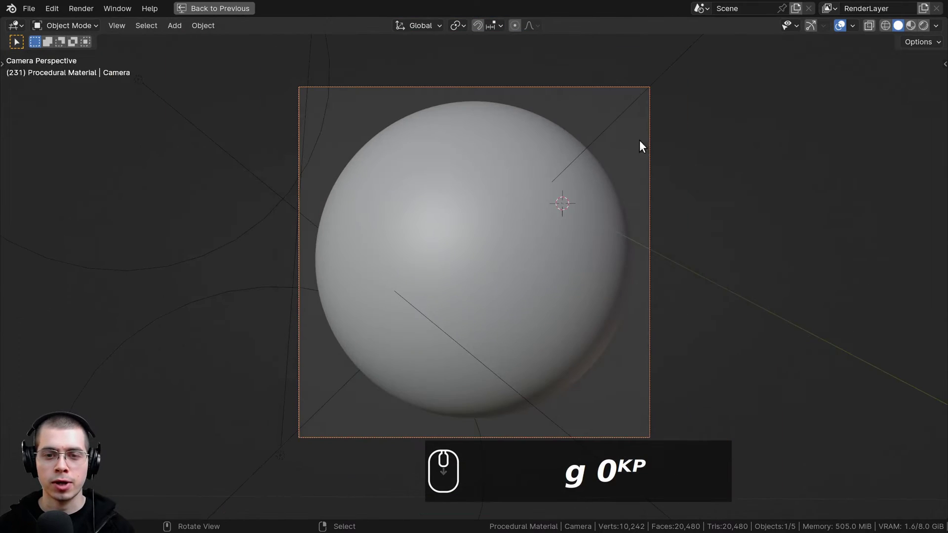
Step: Restore the split workspace layout and examine the camera's lens settings and the scene's output resolution
click(214, 9)
key(g)
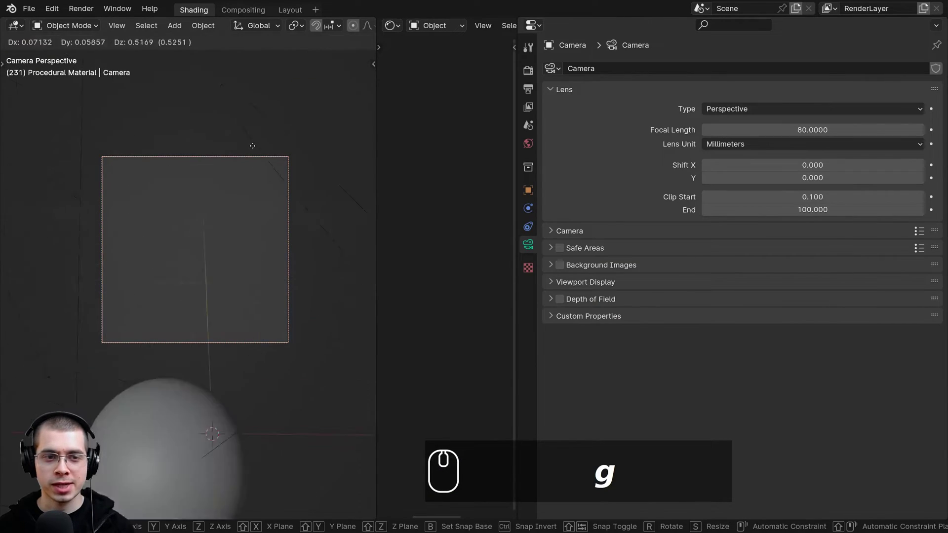
right_click(262, 163)
click(528, 245)
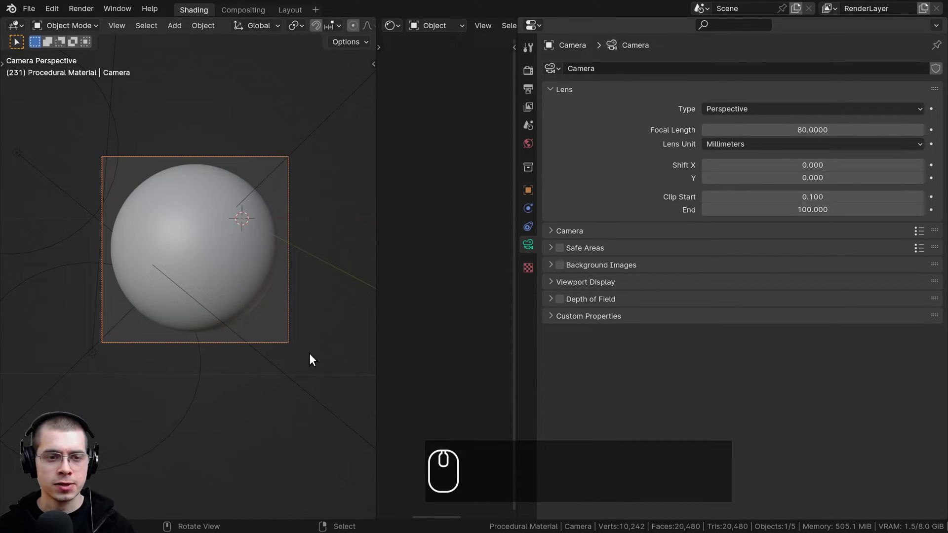
click(528, 92)
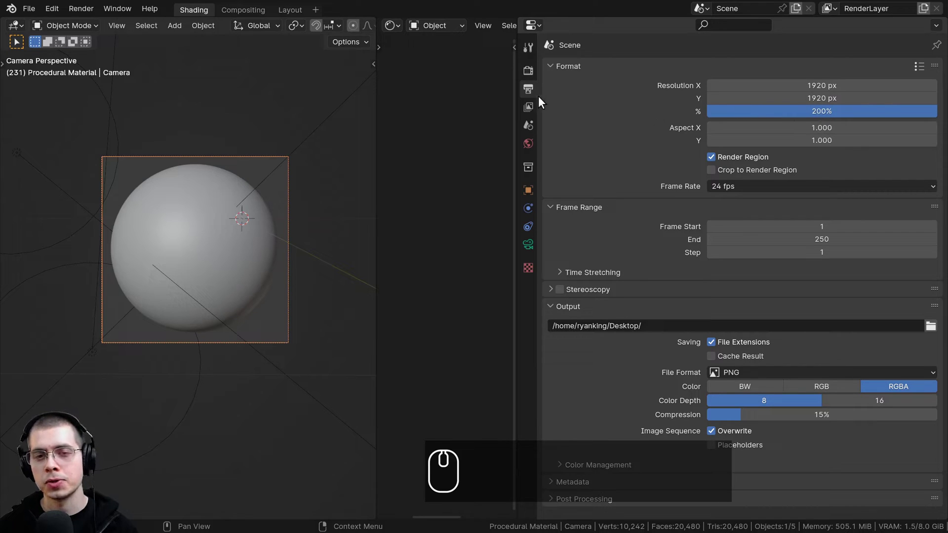
shift+middle_drag(232, 204, 235, 201)
Step: Select the area light behind the sphere, restore the split layout and look up Area among the light types that can be added
middle_drag(445, 131, 527, 190)
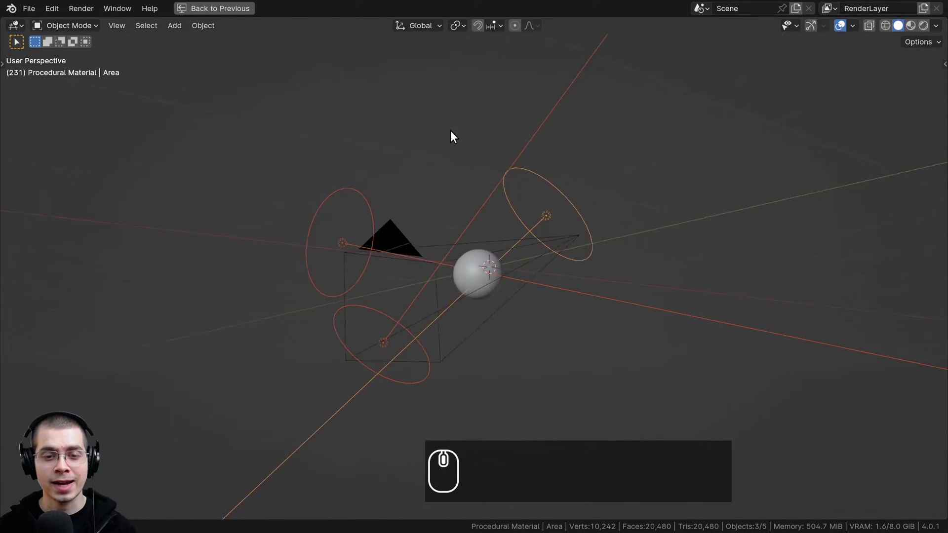
scroll(527, 190, up, 3)
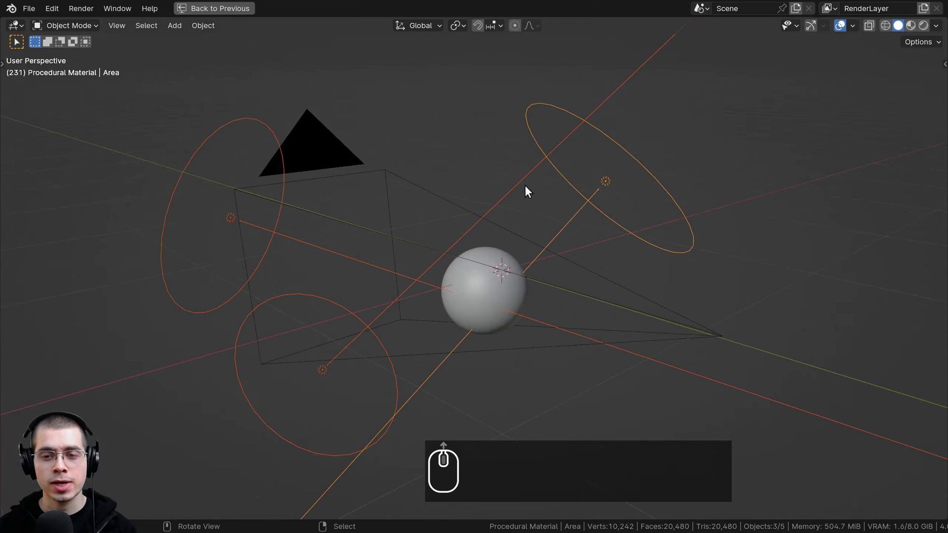
click(607, 181)
click(247, 8)
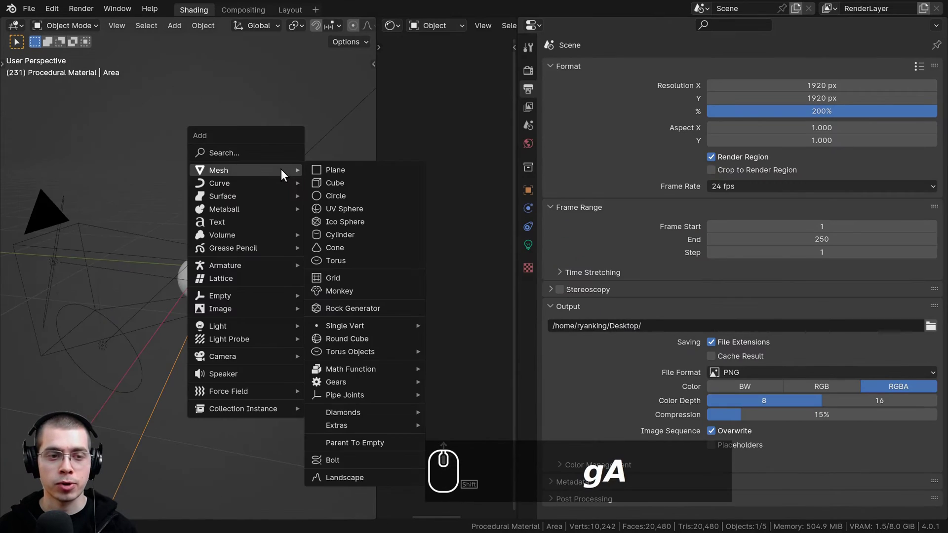
key(g)
key(shift+a)
mouse_move(231, 328)
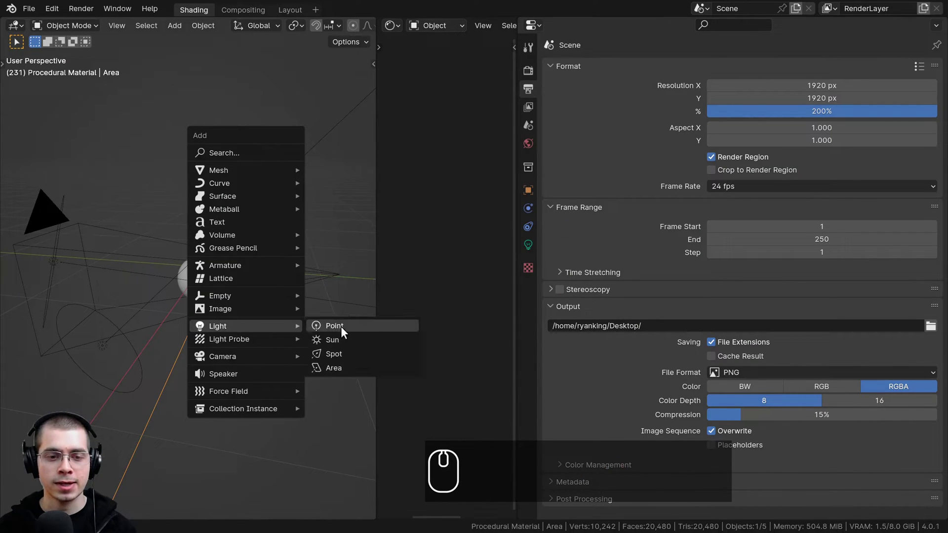
click(344, 367)
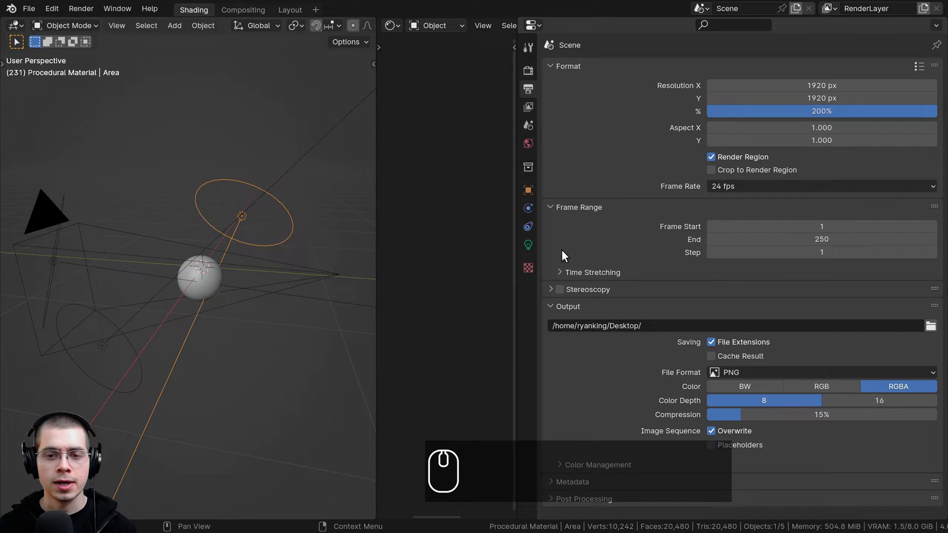
Step: Widen the properties editor and examine the selected area light's power, shape and colour settings
click(527, 246)
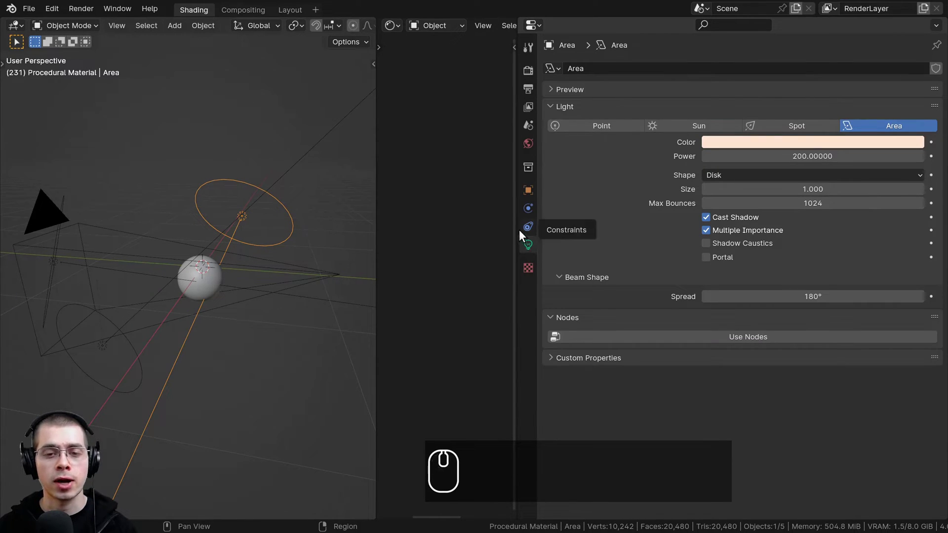
drag(514, 225, 498, 222)
mouse_move(232, 187)
middle_down()
mouse_move(215, 190)
mouse_move(234, 198)
middle_up()
scroll(221, 199, up, 2)
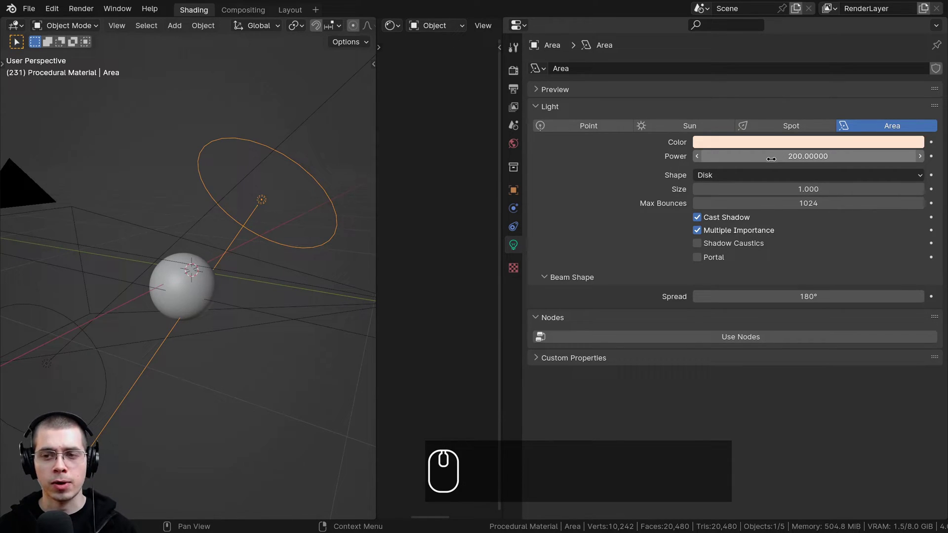
click(751, 142)
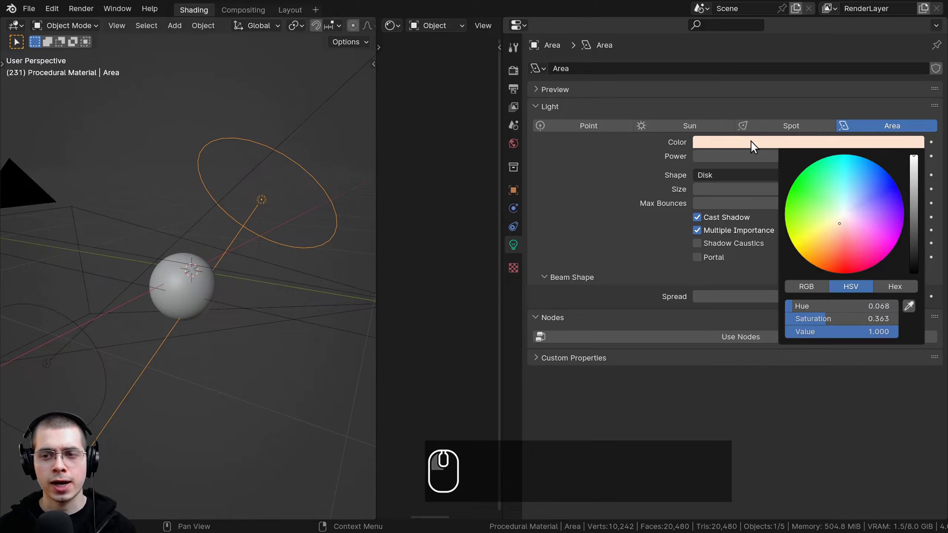
middle_drag(201, 206, 143, 186)
Step: Compare the settings of the two area lights in front of the sphere, including the lower light's shape and colour
click(145, 185)
click(206, 318)
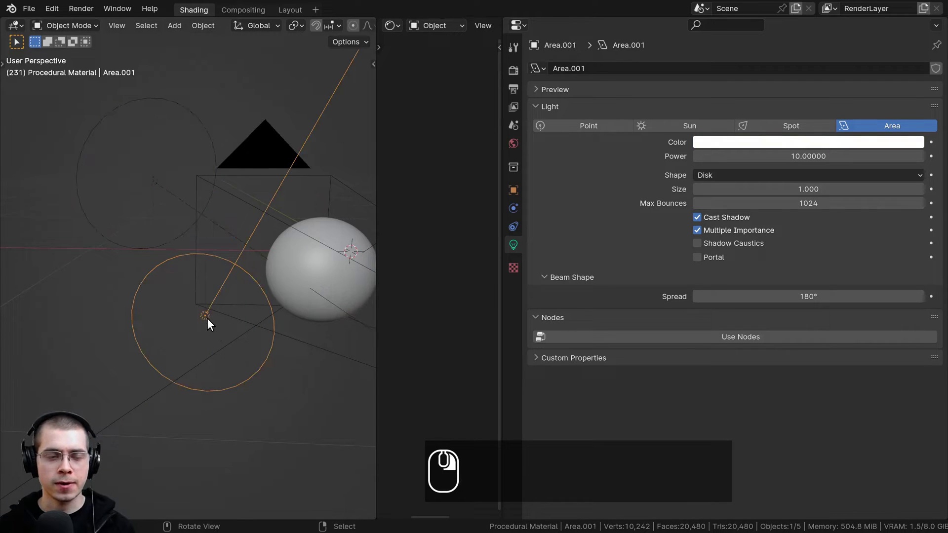
click(726, 175)
click(151, 193)
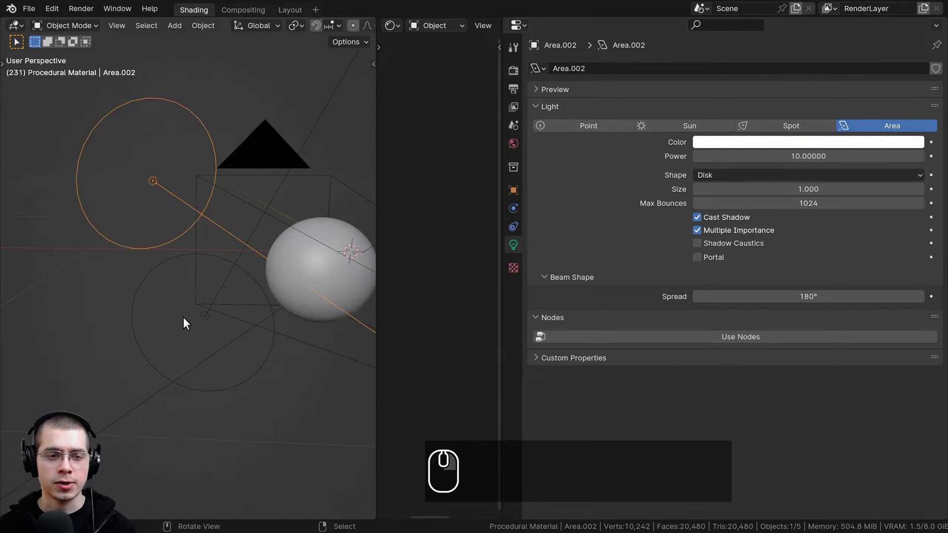
click(204, 316)
click(720, 143)
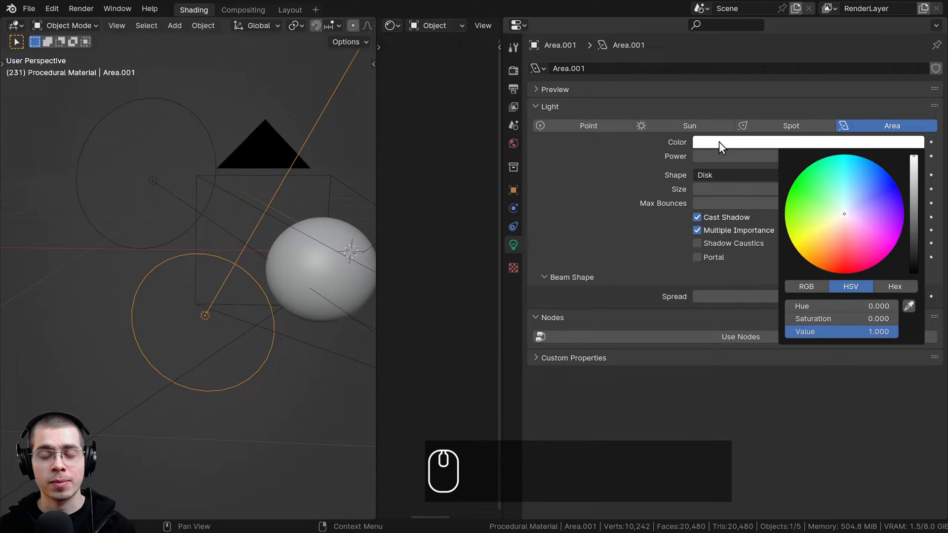
Step: Select the upper of the two front area lights and return to the camera view
scroll(143, 213, down, 4)
middle_drag(113, 218, 148, 230)
right_click(107, 203)
scroll(292, 266, up, 3)
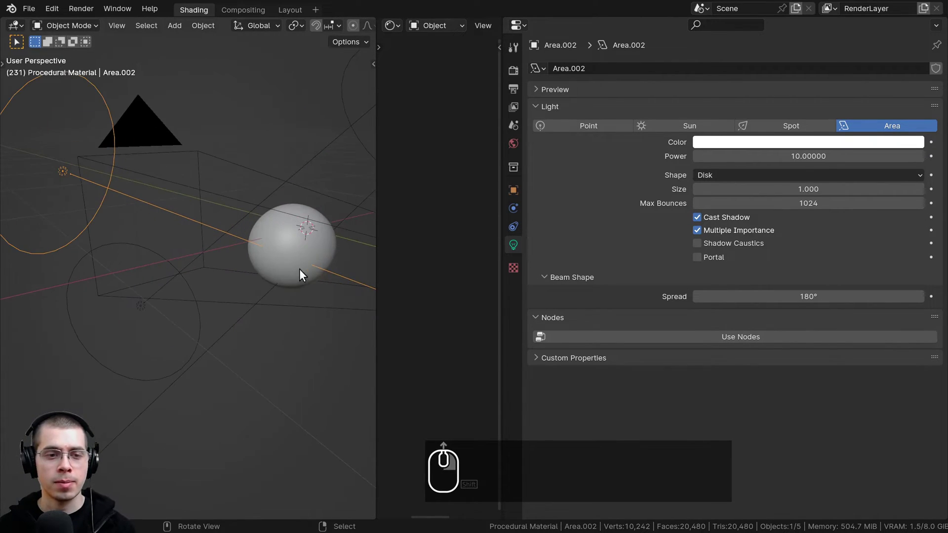
middle_drag(286, 221, 171, 182)
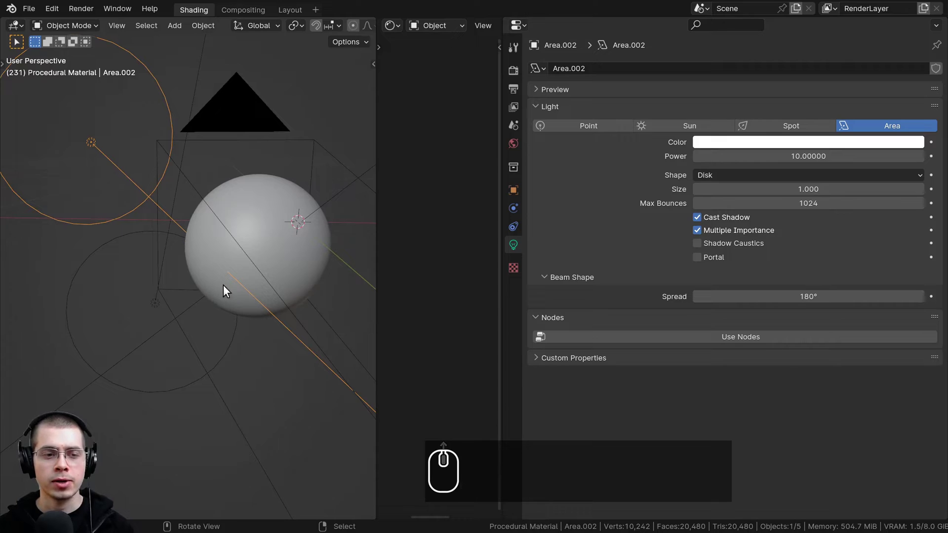
key(KP_0)
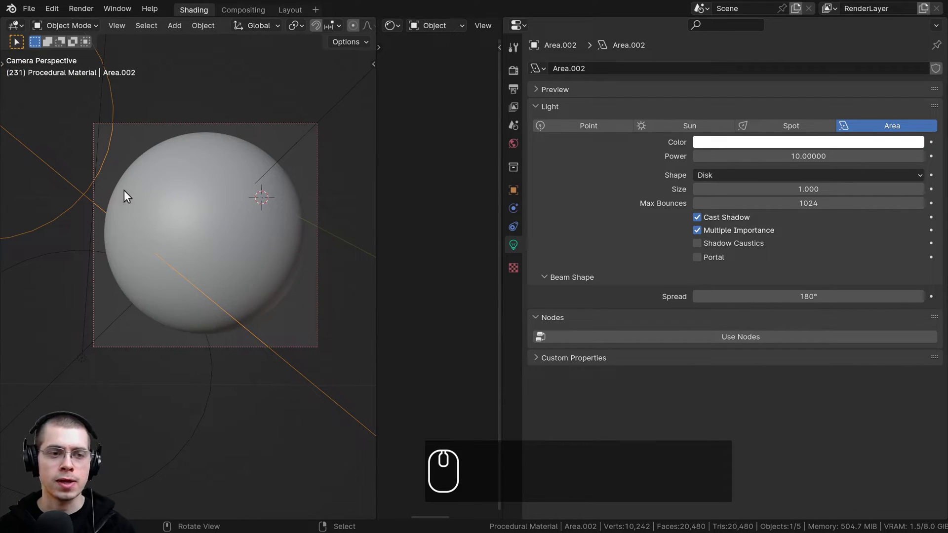
Step: Open the world settings and examine the file name and resolution of the HDR image used as the background colour
click(514, 144)
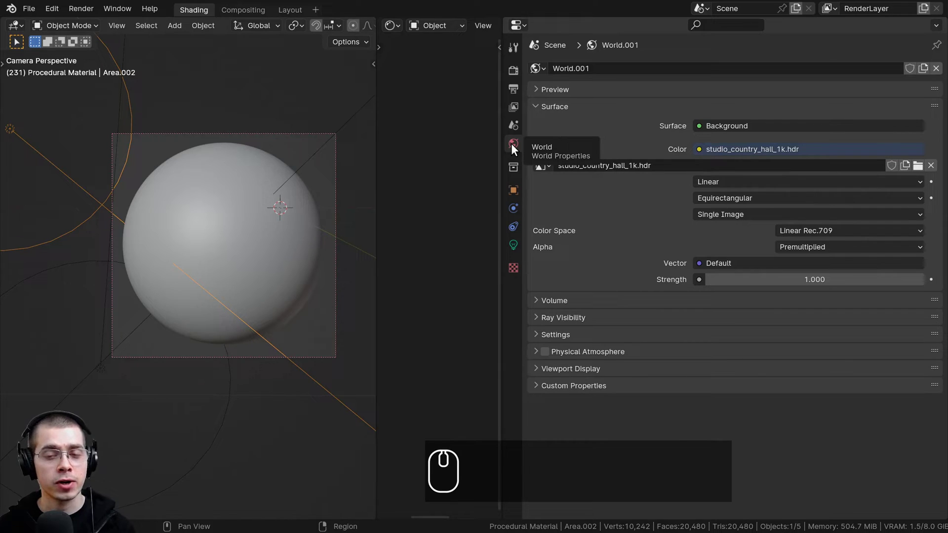
drag(559, 169, 630, 170)
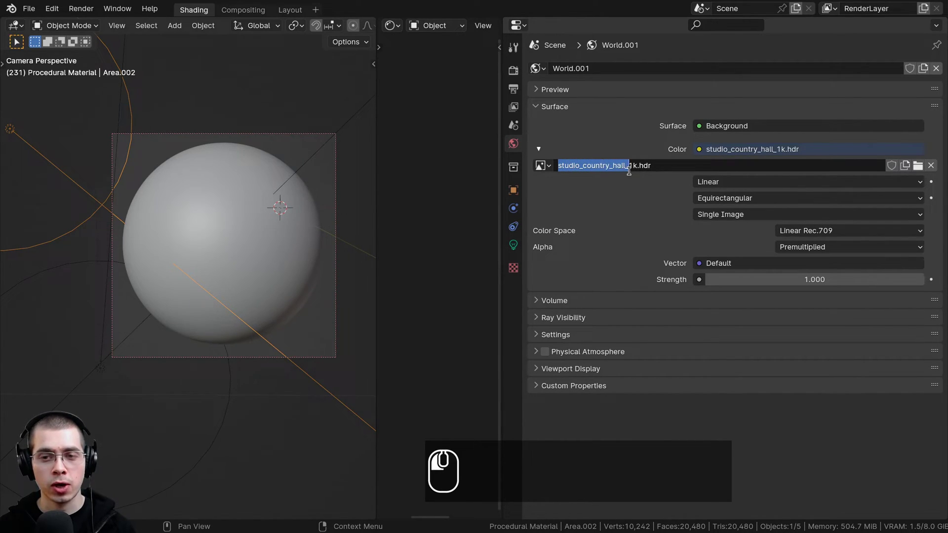
click(559, 168)
drag(557, 167, 629, 168)
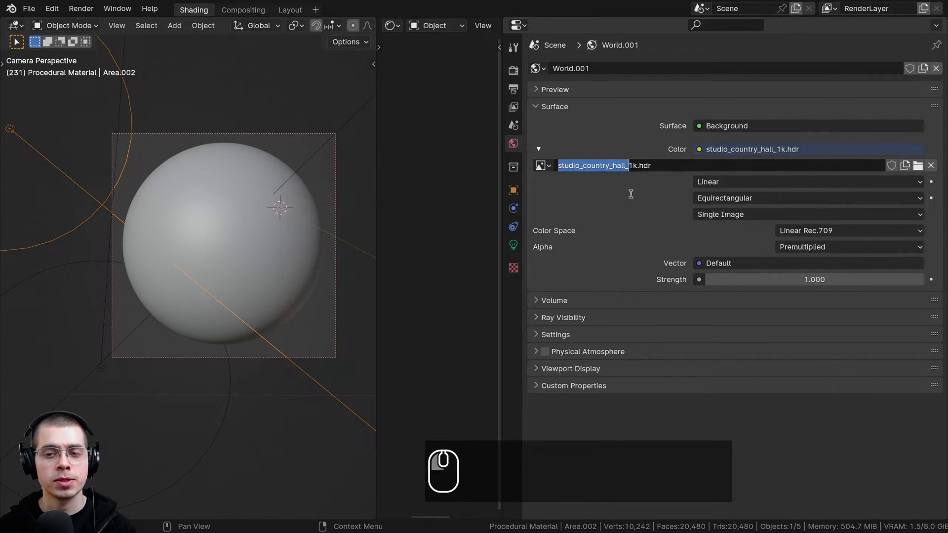
click(640, 190)
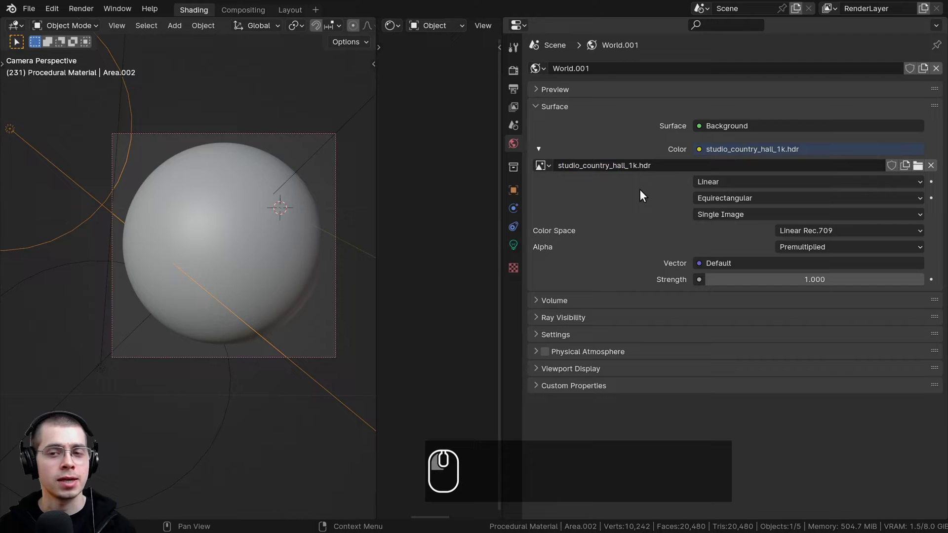
click(660, 167)
mouse_move(660, 167)
mouse_down()
mouse_move(631, 165)
mouse_move(651, 167)
mouse_up()
click(630, 165)
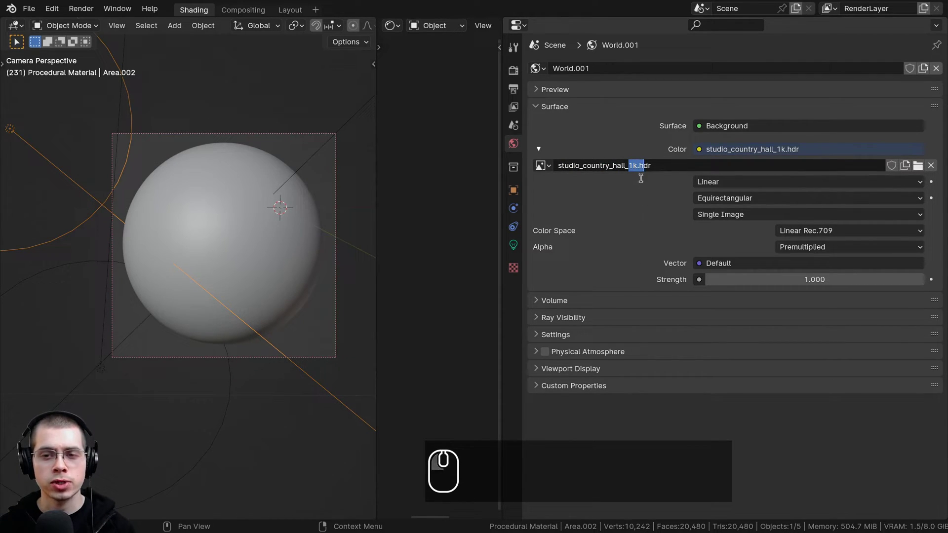
click(642, 180)
click(654, 167)
click(674, 88)
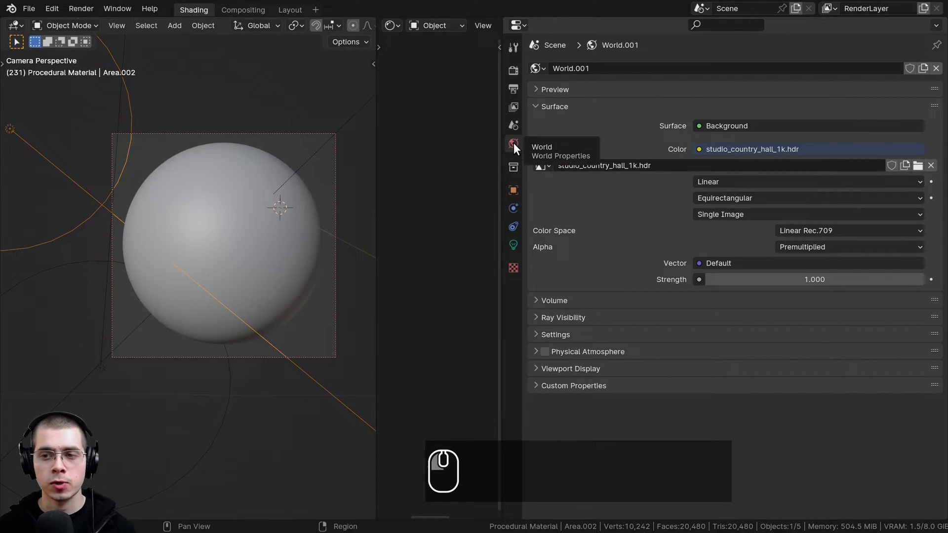
click(698, 148)
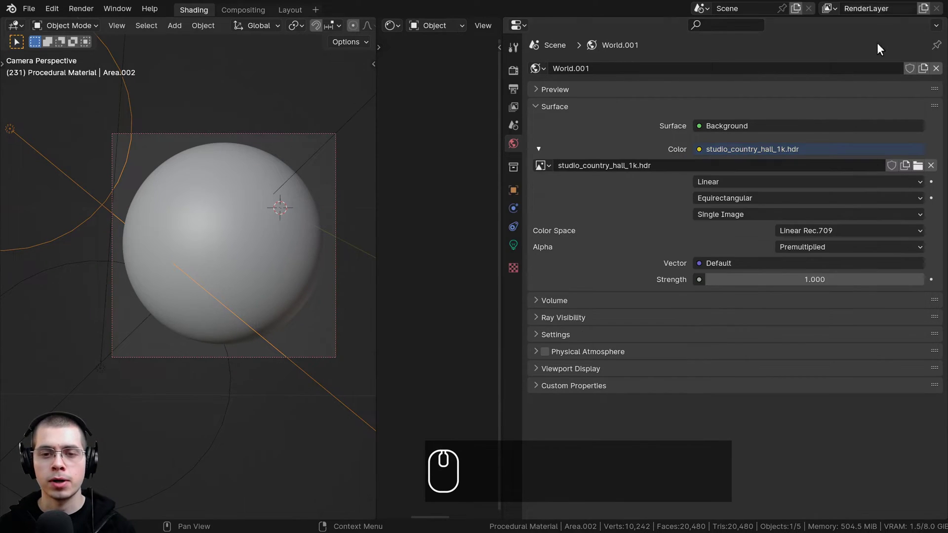
Step: Switch the viewport to rendered shading
key(z)
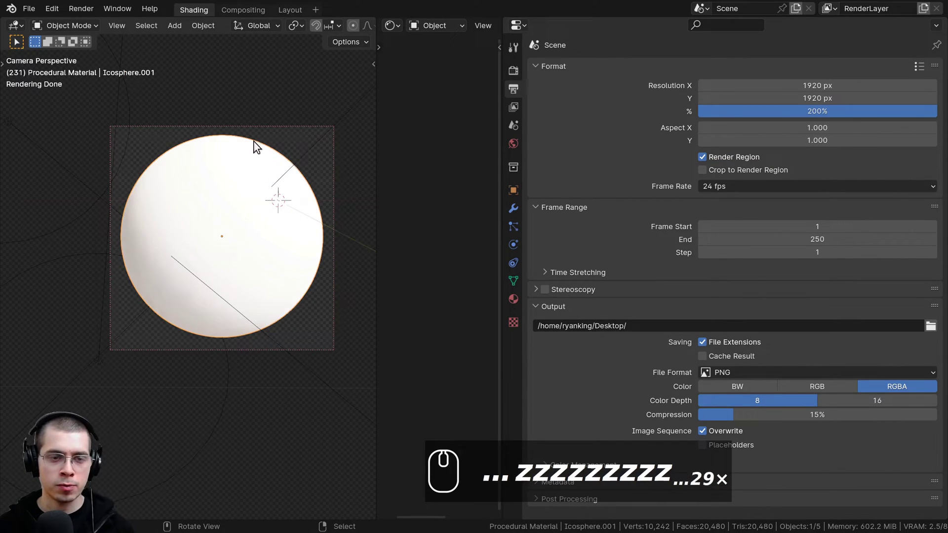
key(z)
key(z)
key(z)
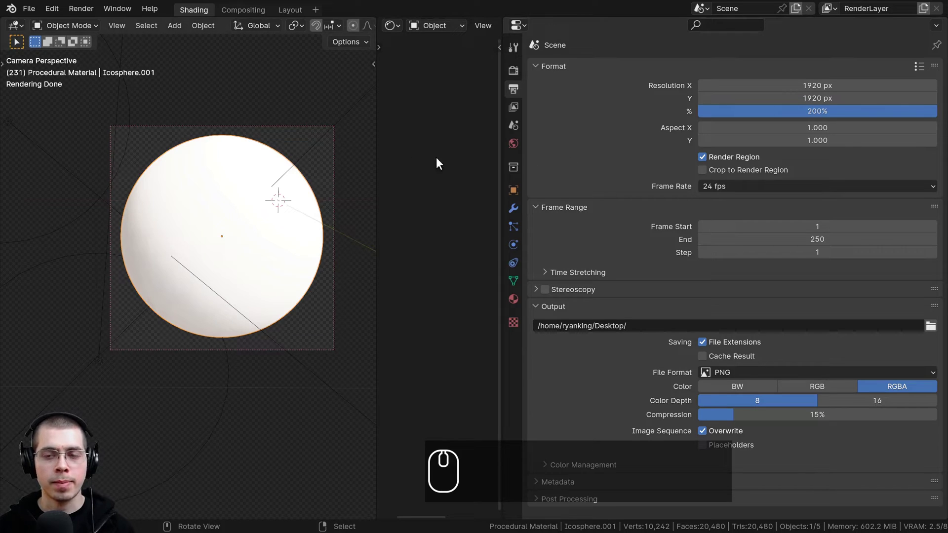
scroll(623, 183, down, 1)
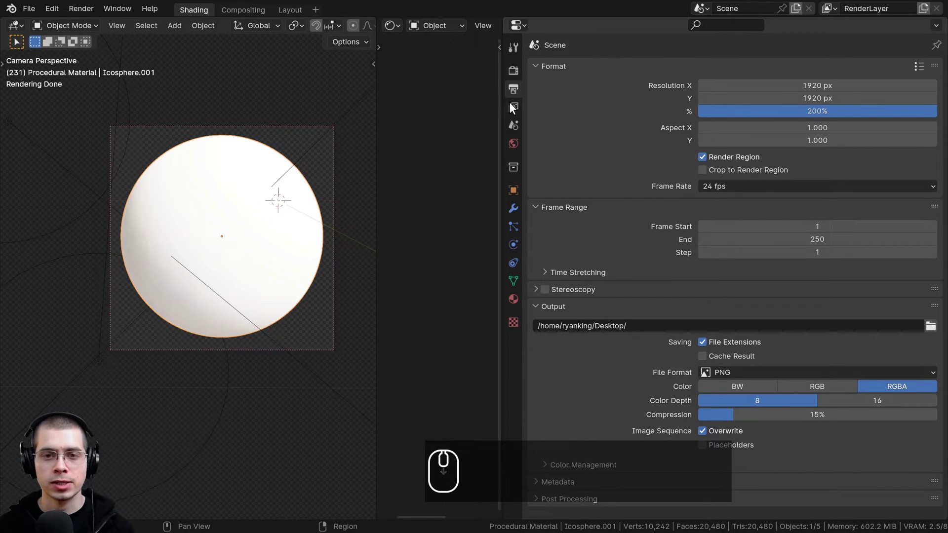
Step: Open the render settings and examine the Film section's Transparent option, toggling it off and back on
click(513, 72)
scroll(611, 161, down, 1)
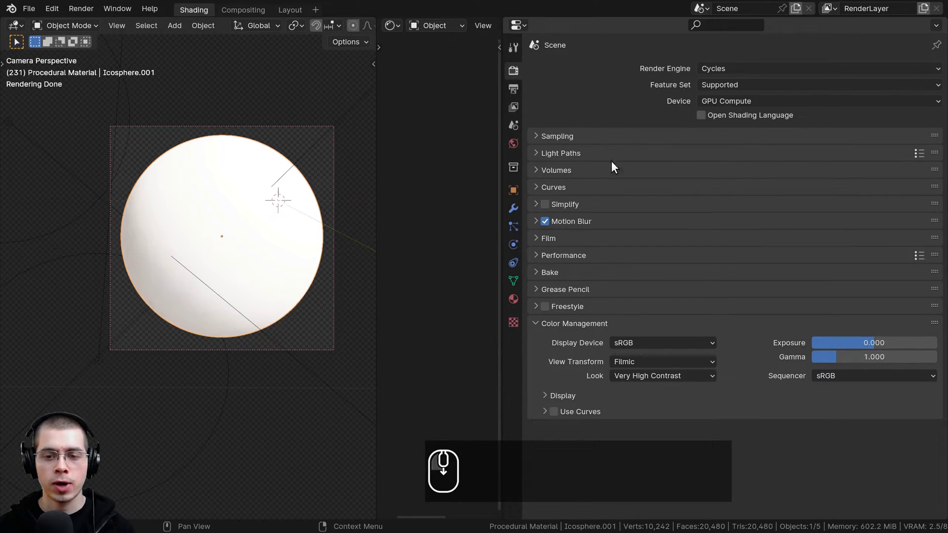
click(534, 238)
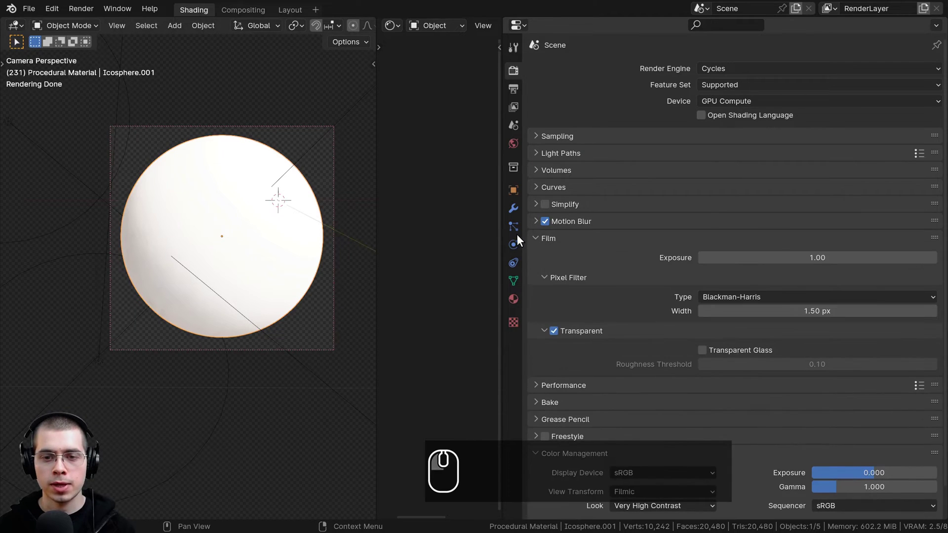
drag(501, 237, 612, 276)
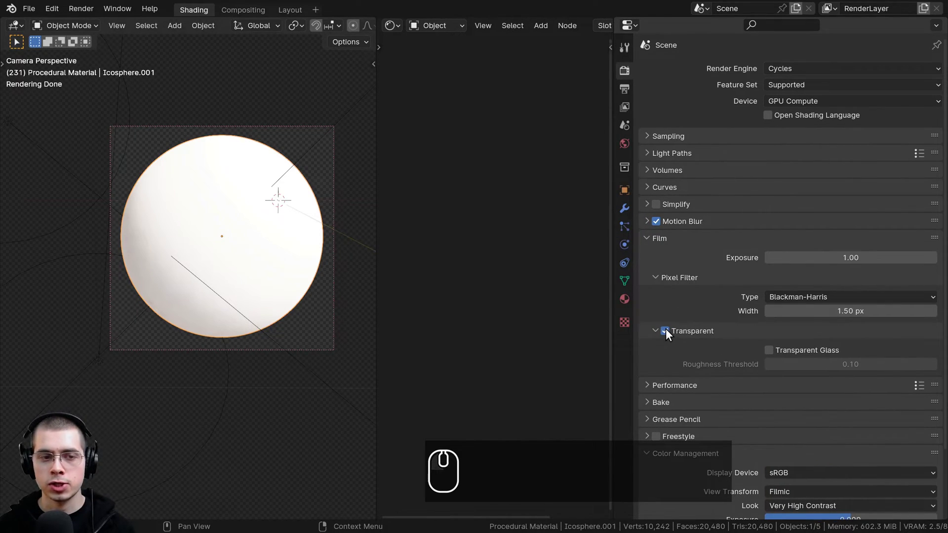
click(666, 329)
click(666, 329)
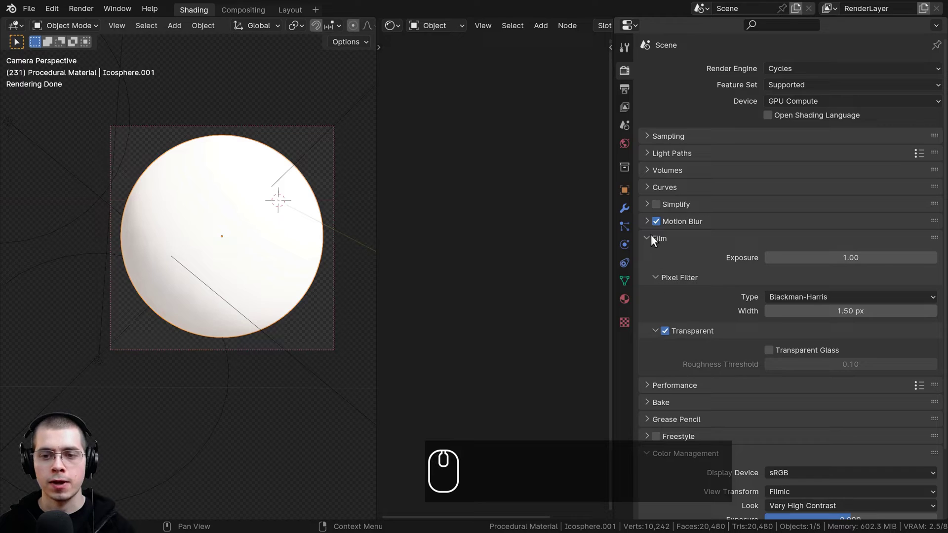
Step: Set the colour management view transform to Filmic and the look to Very High Contrast
scroll(698, 258, down, 3)
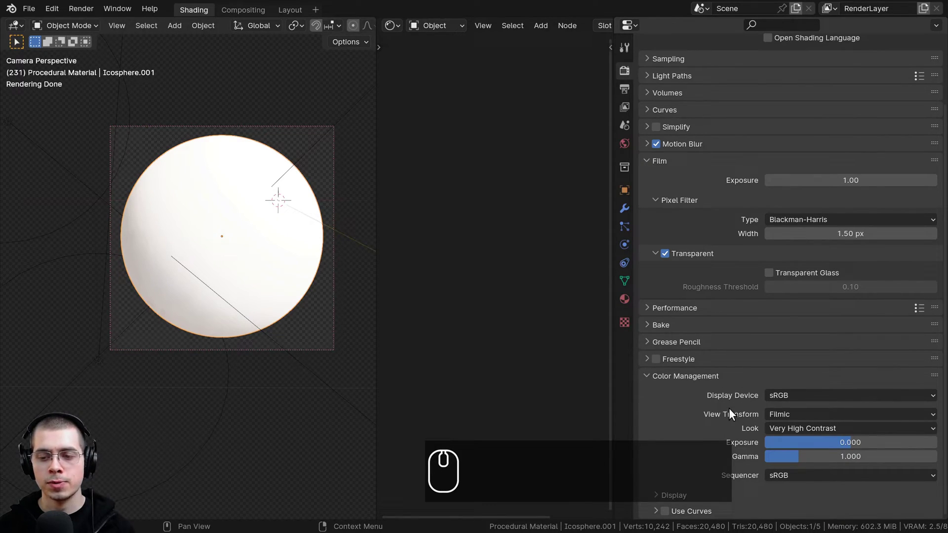
click(784, 417)
click(785, 417)
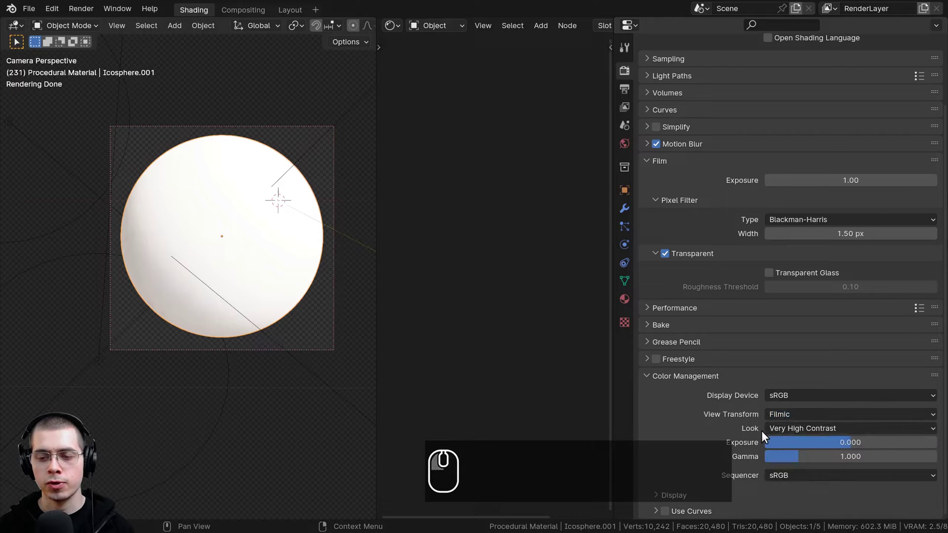
click(783, 430)
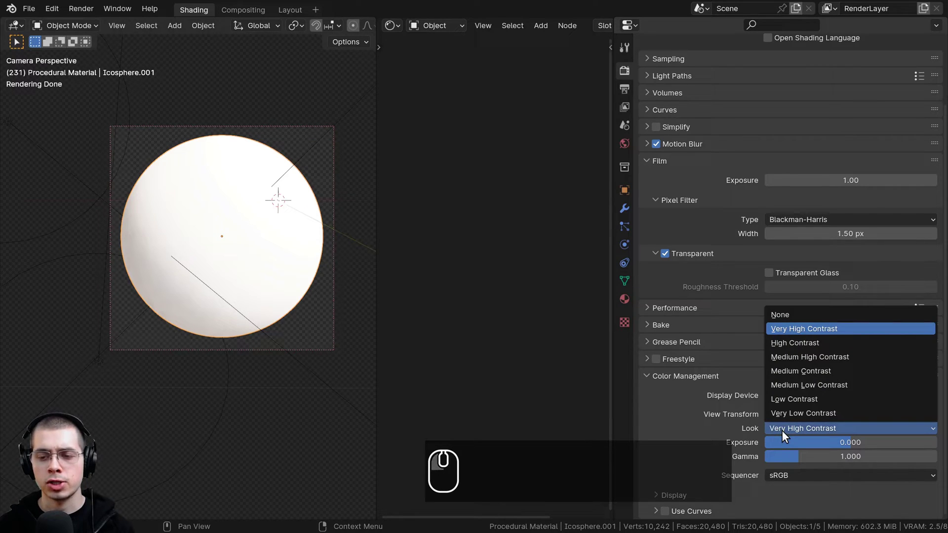
click(784, 327)
scroll(250, 114, up, 2)
shift+middle_drag(265, 189, 249, 221)
scroll(249, 222, down, 1)
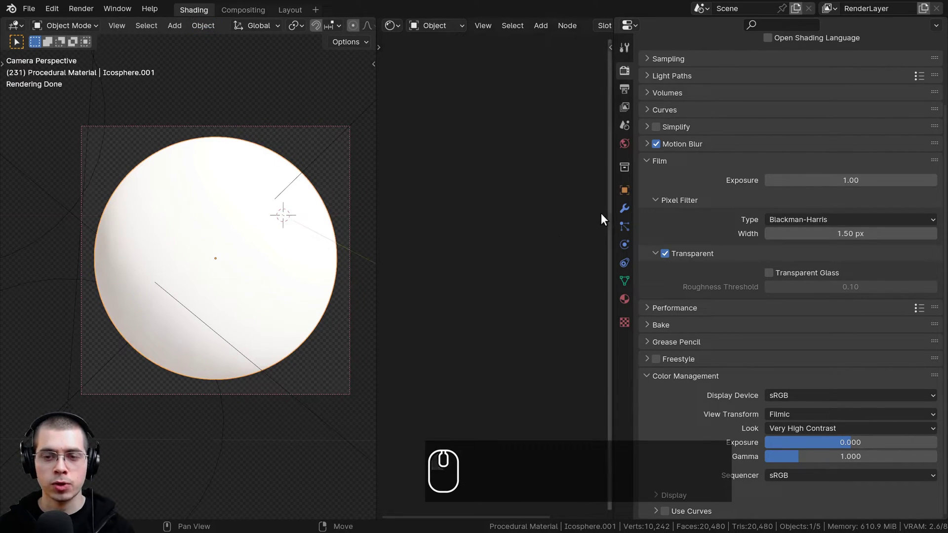
key(g)
right_click(301, 193)
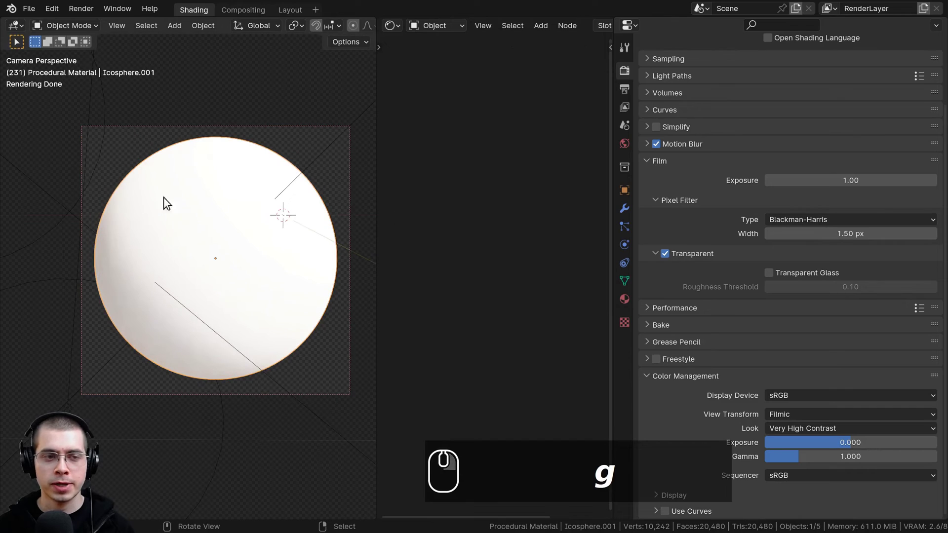
key(z)
click(252, 238)
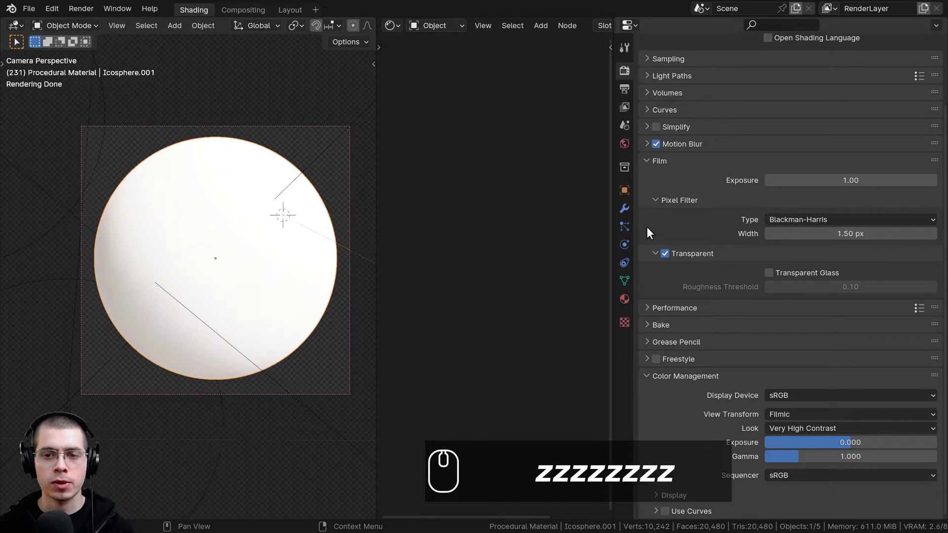
Step: Enlarge the node editor and create a new material named Battered Metal for the sphere
drag(614, 144, 899, 124)
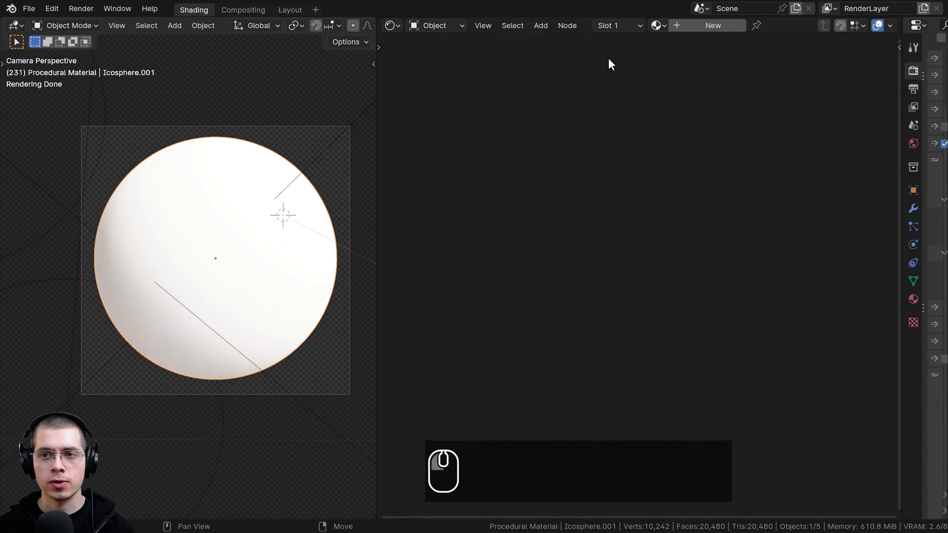
click(698, 28)
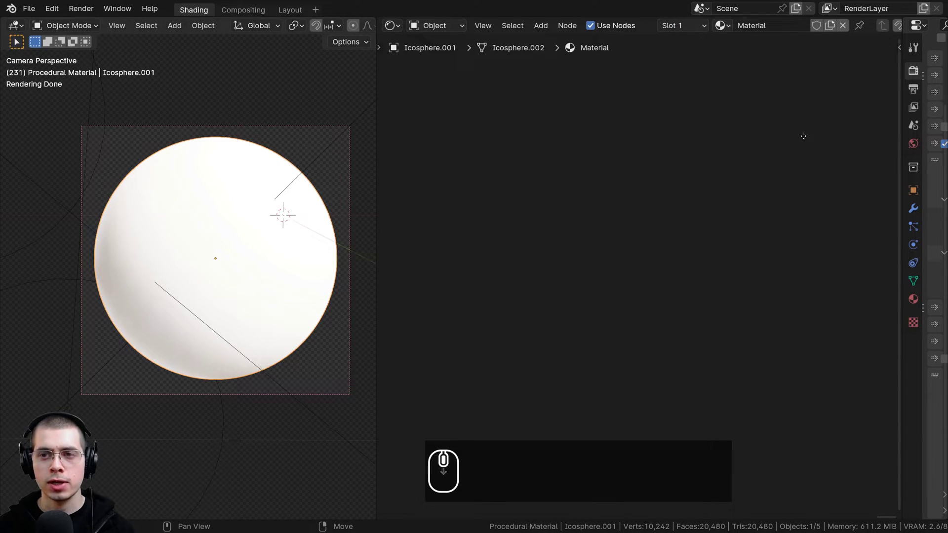
text(Battered Metal)
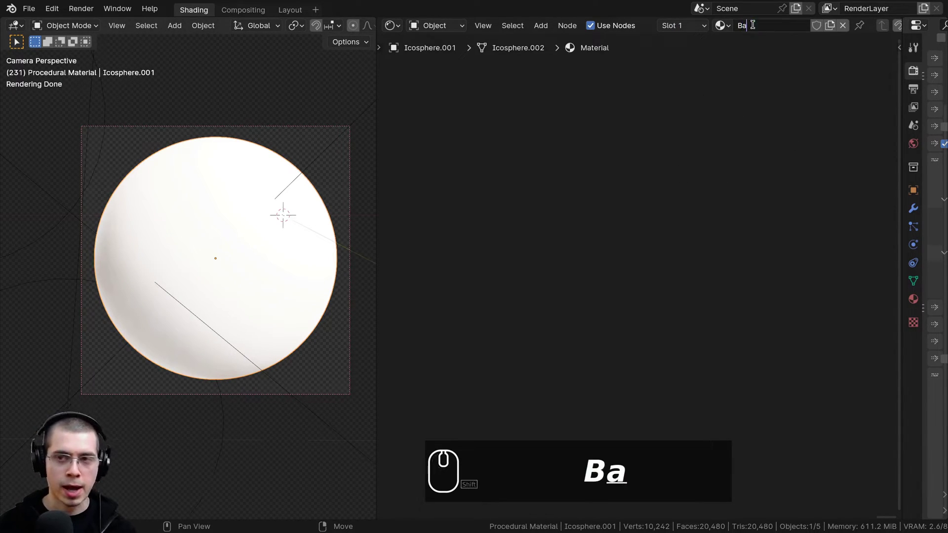
key(Return)
drag(549, 189, 636, 165)
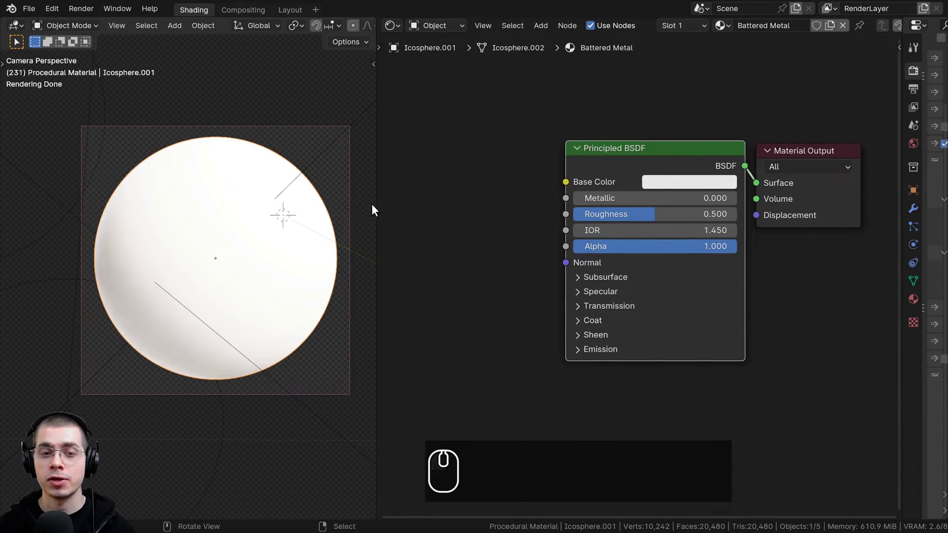
drag(375, 205, 287, 204)
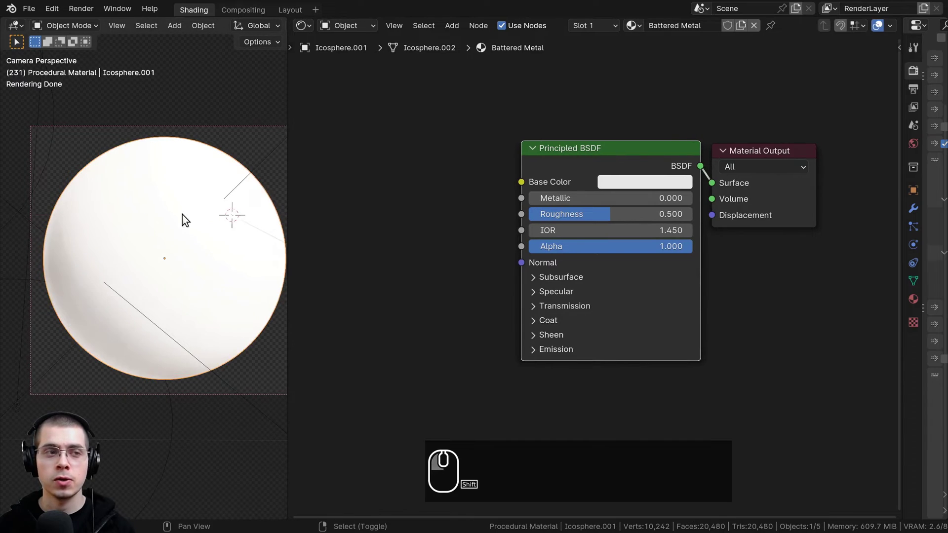
click(52, 8)
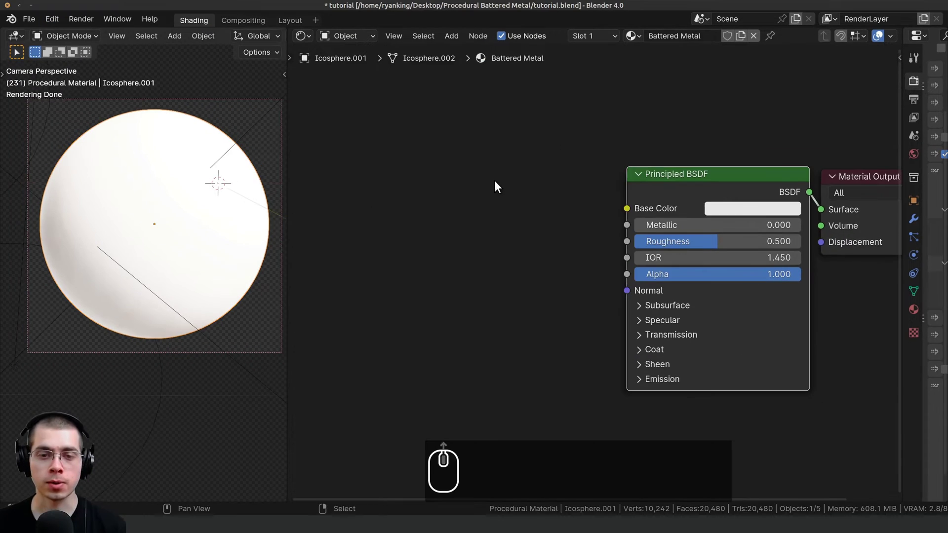
Step: Add a Noise Texture node and place it in front of the Principled BSDF with space between them
key(shift+a)
click(496, 182)
text(noise)
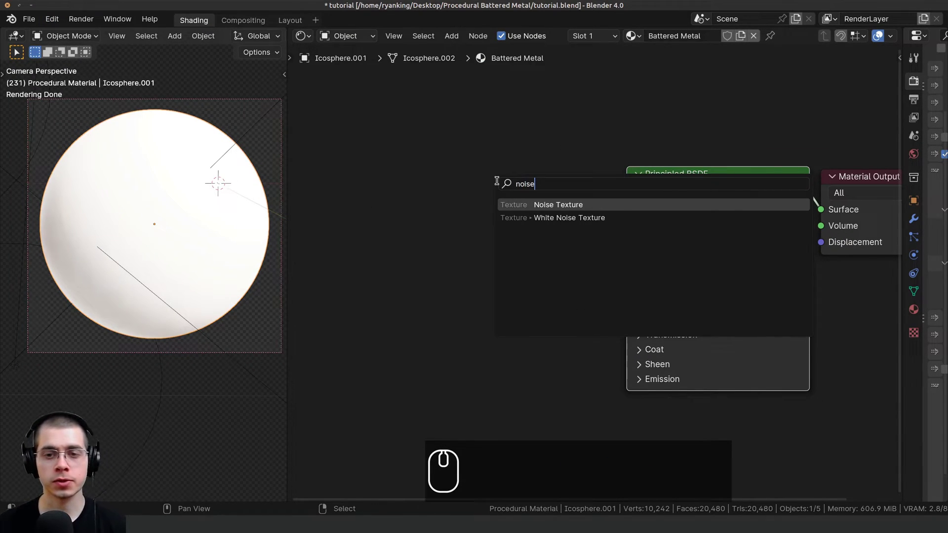
key(Return)
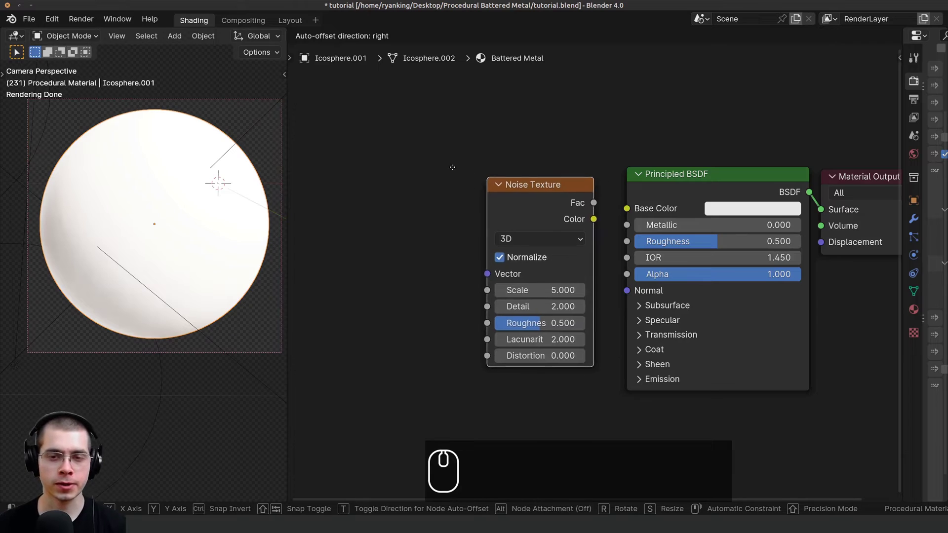
click(400, 171)
middle_drag(425, 180, 431, 185)
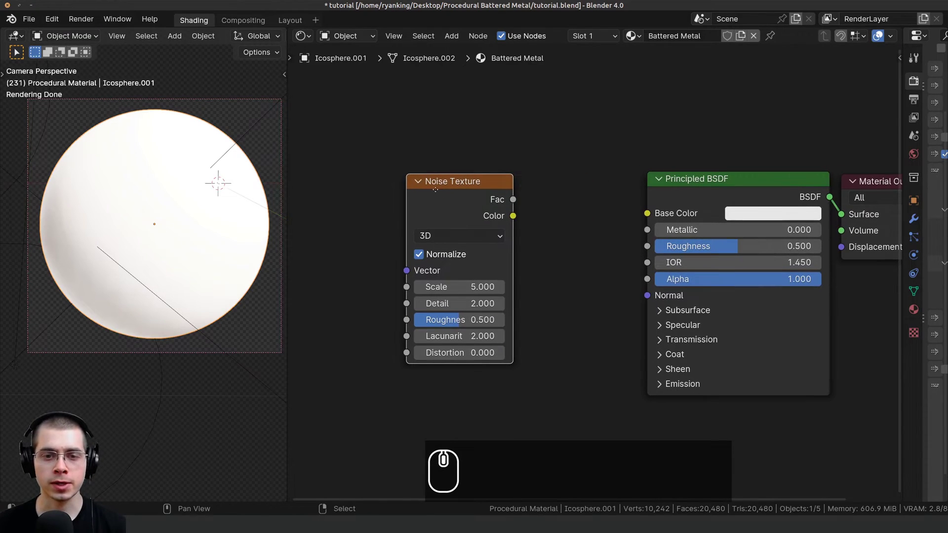
Step: Preview the Noise Texture's Fac output directly on the sphere and adjust the node's position
ctrl+shift+click(461, 195)
middle_drag(432, 223, 443, 222)
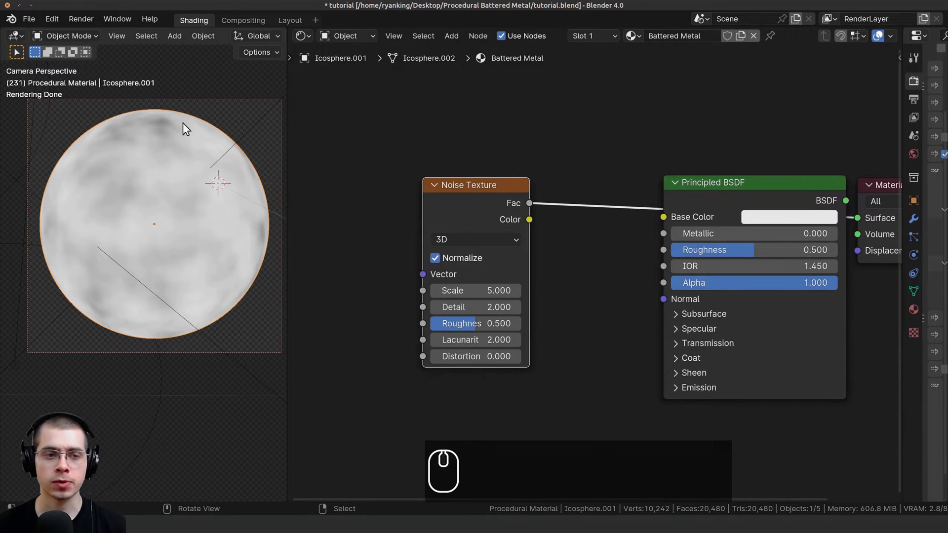
key(g)
click(526, 206)
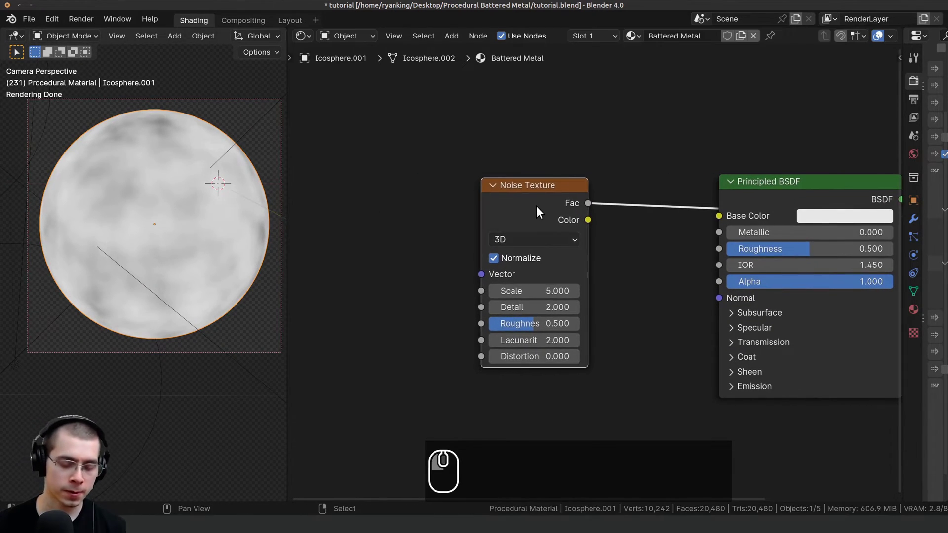
key(g)
click(541, 211)
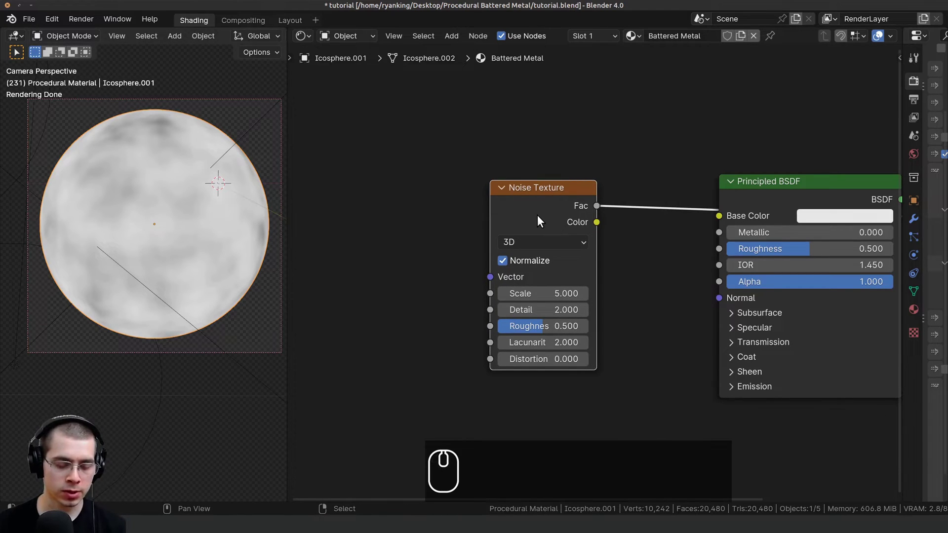
Step: Add Texture Coordinate and Mapping nodes feeding the Noise Texture's Vector input and line them up with it
key(ctrl+t)
middle_drag(421, 231, 529, 191)
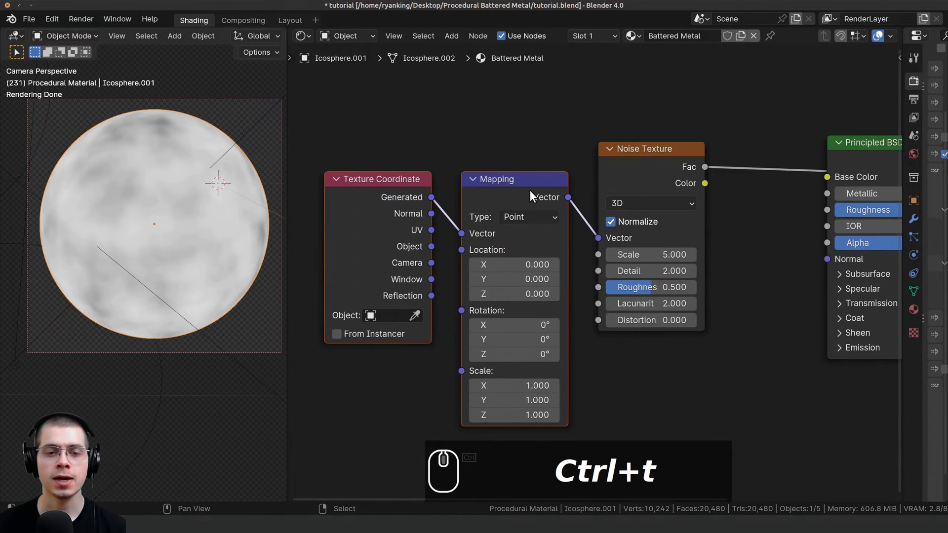
drag(526, 191, 520, 160)
drag(397, 204, 396, 195)
scroll(409, 220, up, 1)
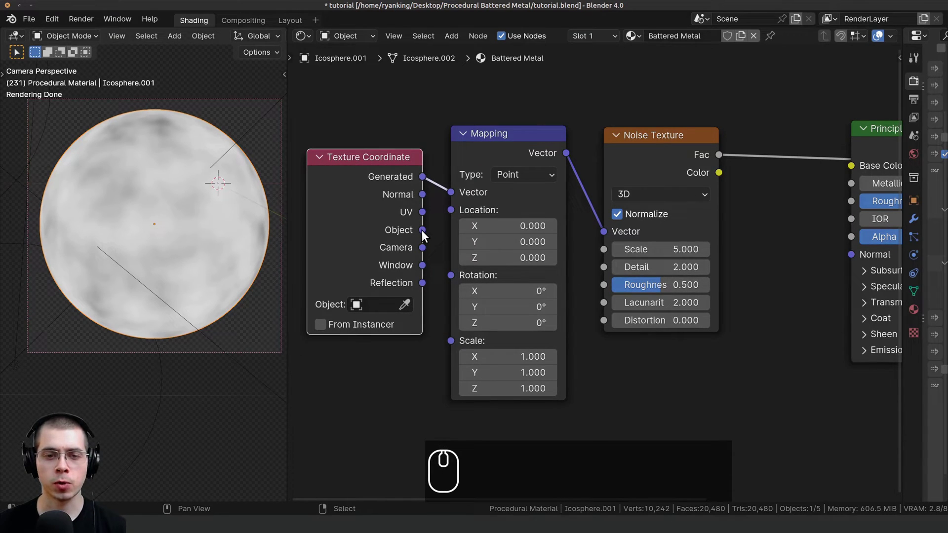
Step: Connect the Texture Coordinate node's Object output to the Mapping node's Vector input and tidy the node positions
drag(420, 230, 451, 192)
key(g)
key(b)
key(g)
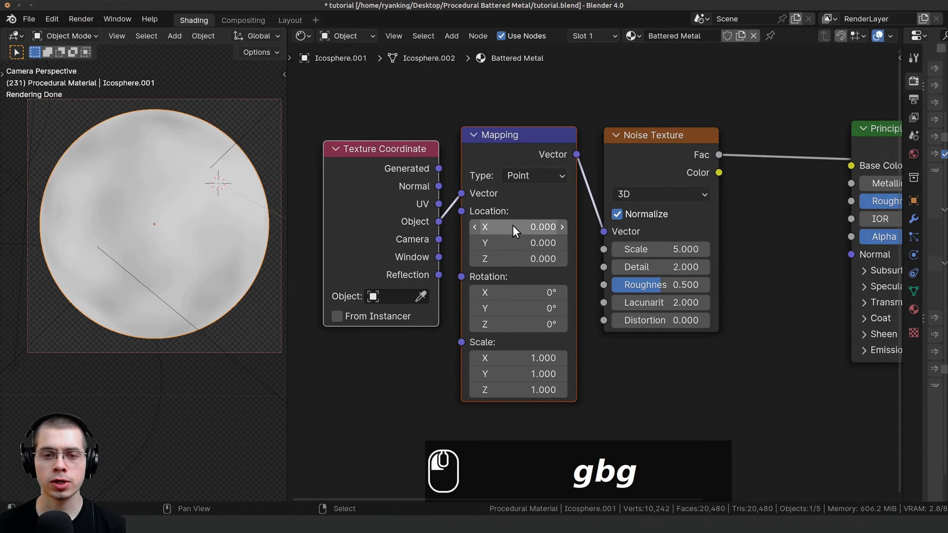
click(633, 155)
middle_drag(598, 200, 627, 209)
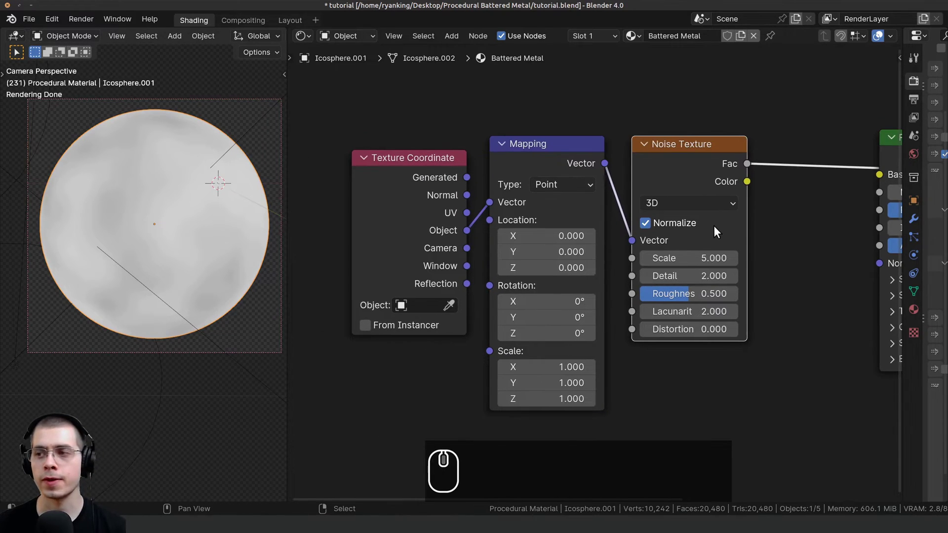
Step: Set the Noise Texture's scale to 10.5 and its detail to 15
scroll(595, 220, down, 1)
scroll(641, 233, up, 2)
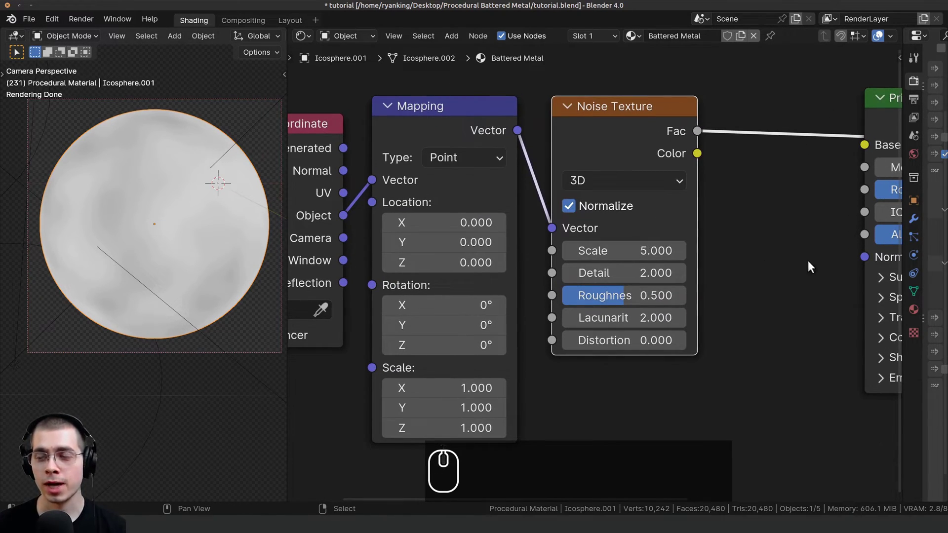
click(635, 252)
text(10)
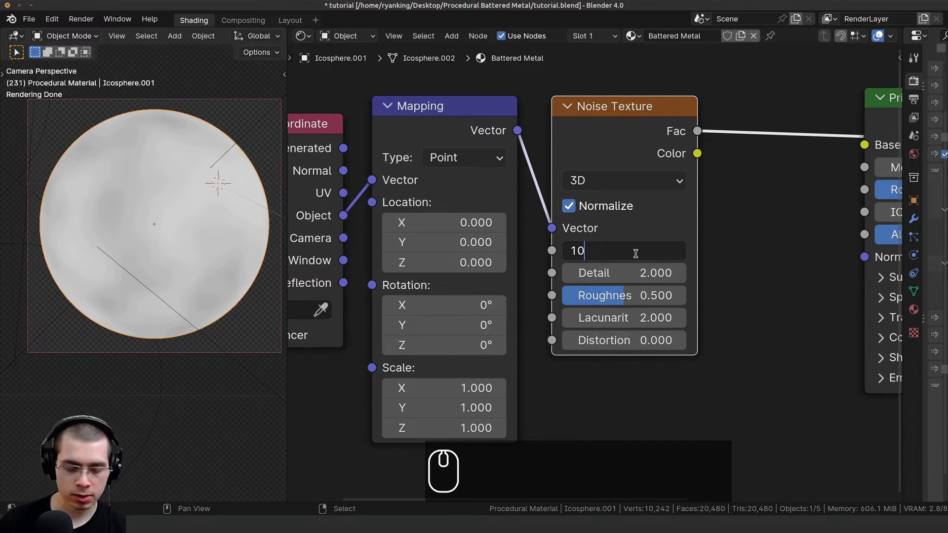
text(.5)
key(Return)
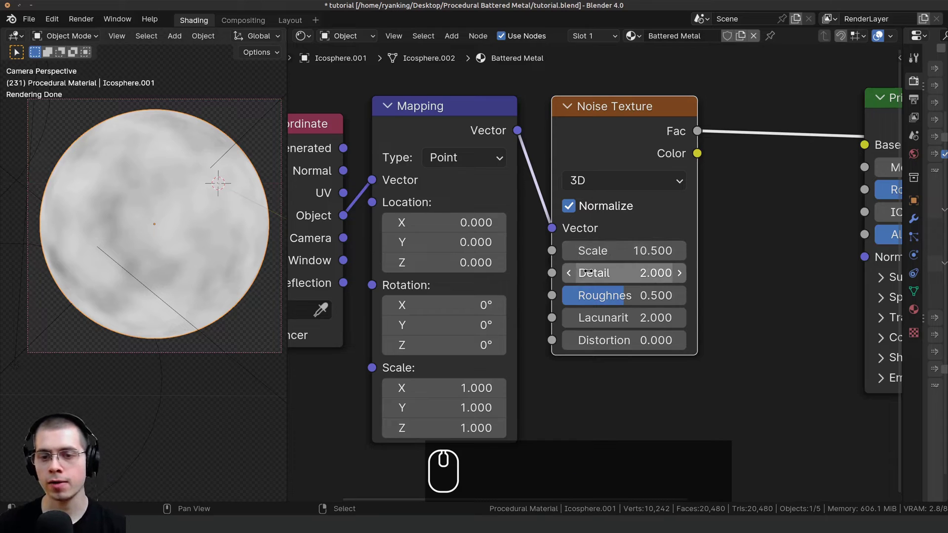
drag(593, 271, 605, 273)
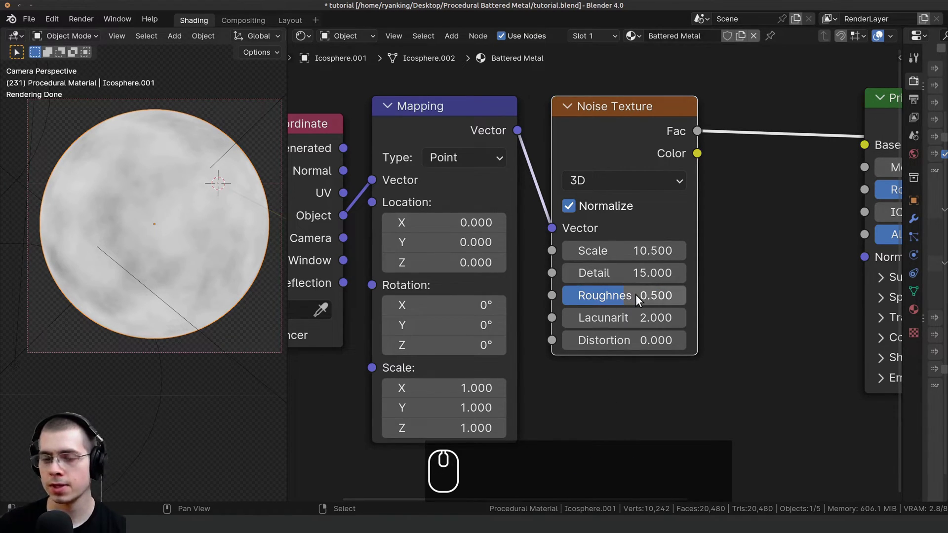
Step: Set the Noise Texture's roughness to 0.55
click(635, 296)
click(633, 295)
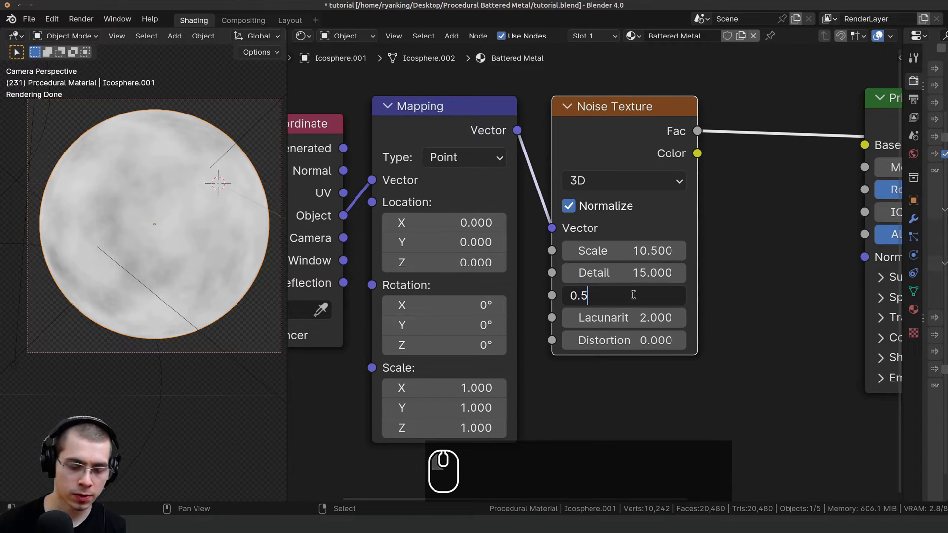
text(5)
key(Return)
Step: Move the Principled BSDF and Material Output nodes farther from the Noise Texture to make room between them
scroll(631, 262, down, 4)
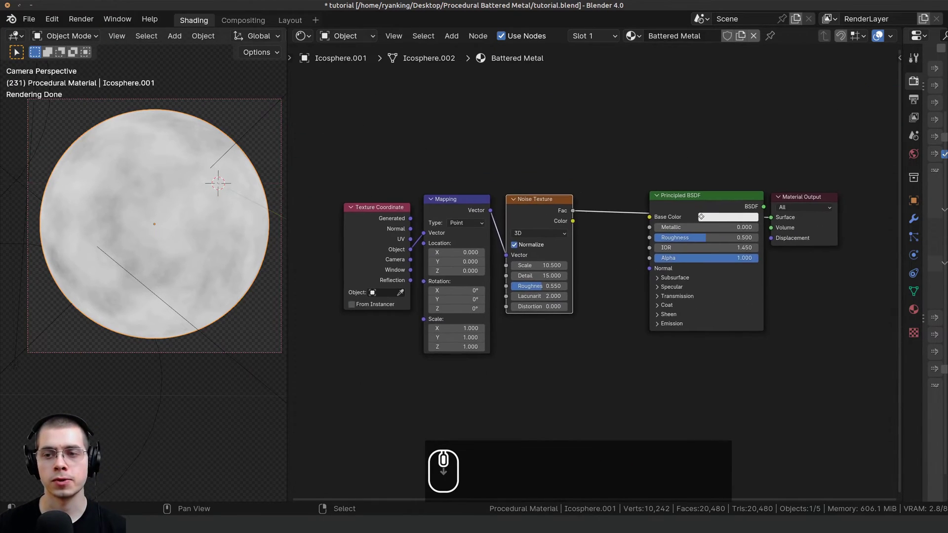
drag(695, 198, 798, 202)
scroll(719, 209, up, 2)
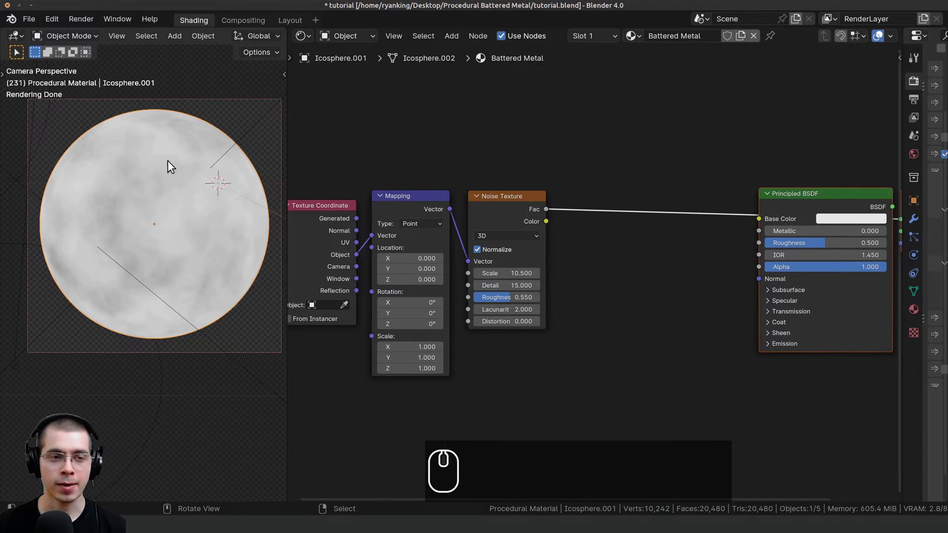
Step: Add a Color Ramp node fed by the Noise Texture's Fac output, placed before the Principled BSDF
key(shift+a)
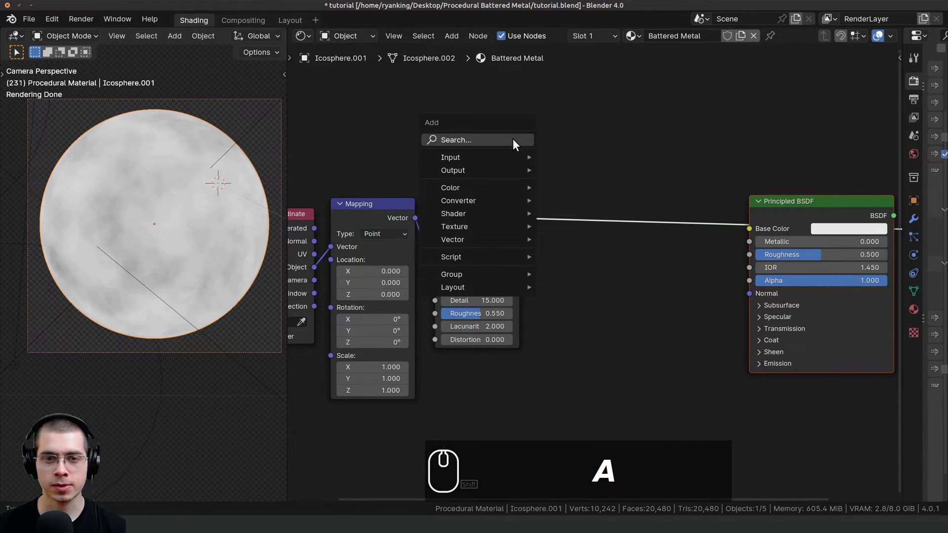
click(513, 138)
text(col)
key(Down)
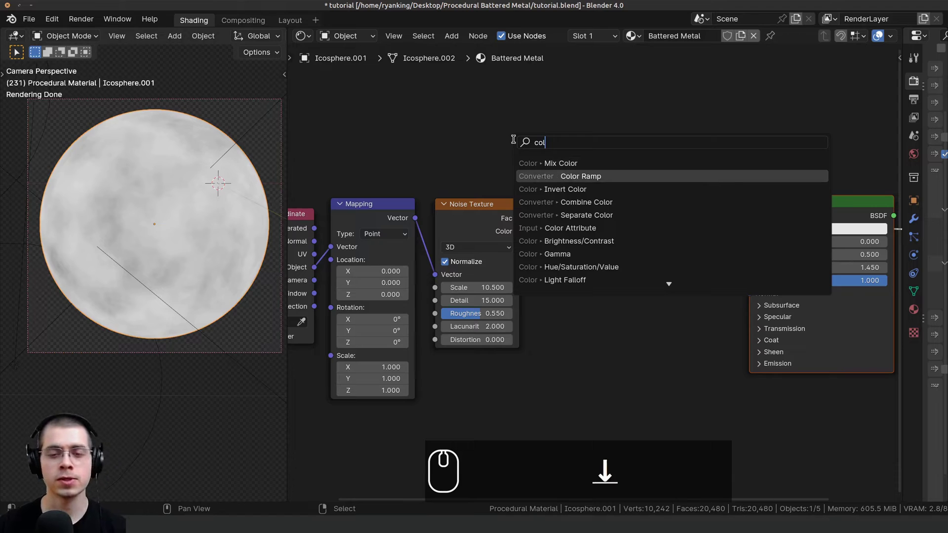
key(Return)
click(535, 147)
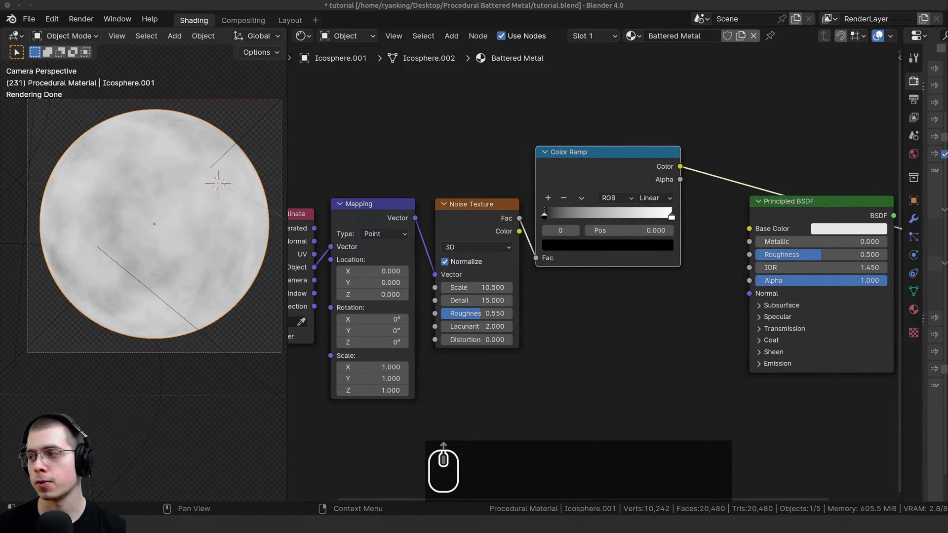
Step: Swap the Color Ramp's black and white stops and bring them close together, with the white stop at position 0.508
scroll(548, 242, up, 2)
drag(534, 198, 599, 202)
drag(678, 200, 589, 201)
scroll(590, 203, up, 1)
drag(591, 253, 583, 292)
scroll(582, 276, up, 2)
scroll(585, 266, up, 2)
drag(611, 247, 669, 248)
drag(597, 247, 635, 253)
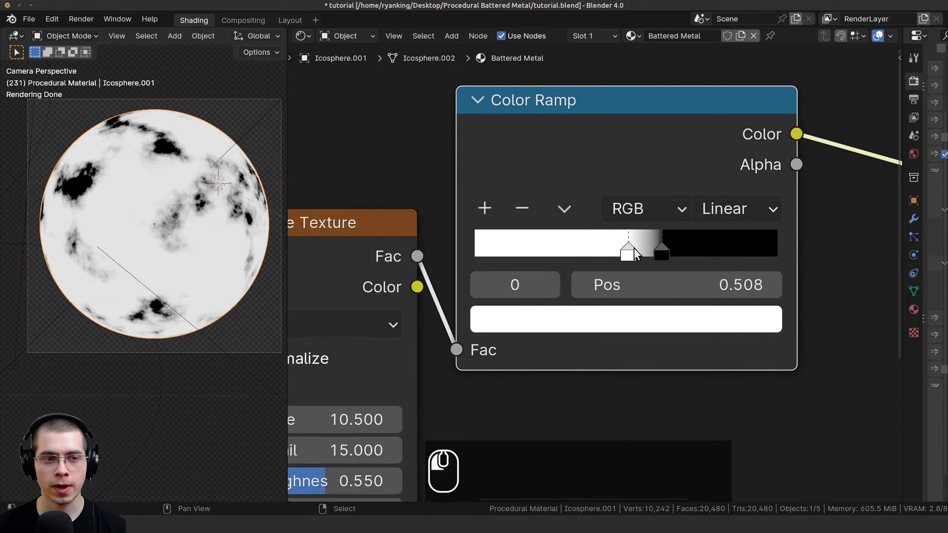
scroll(145, 124, up, 3)
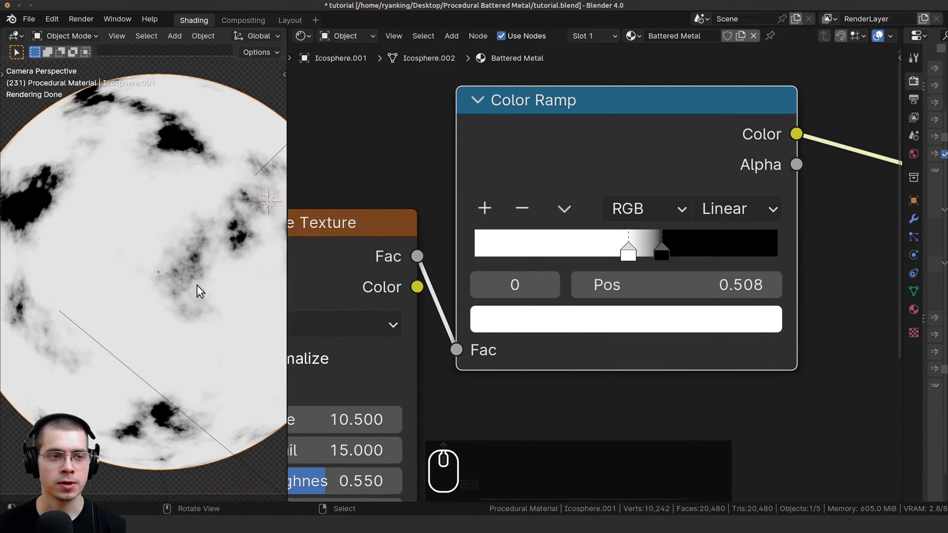
scroll(197, 286, down, 3)
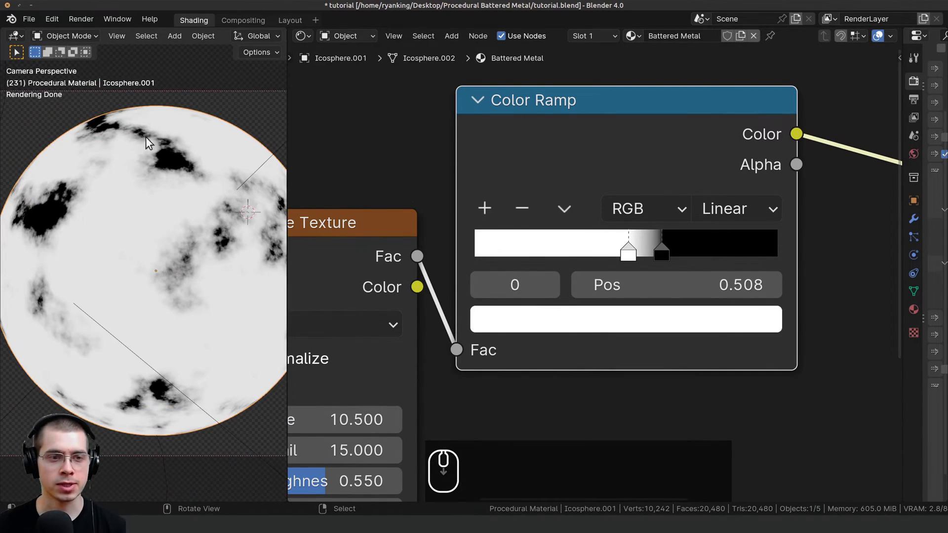
shift+middle_drag(48, 214, 74, 201)
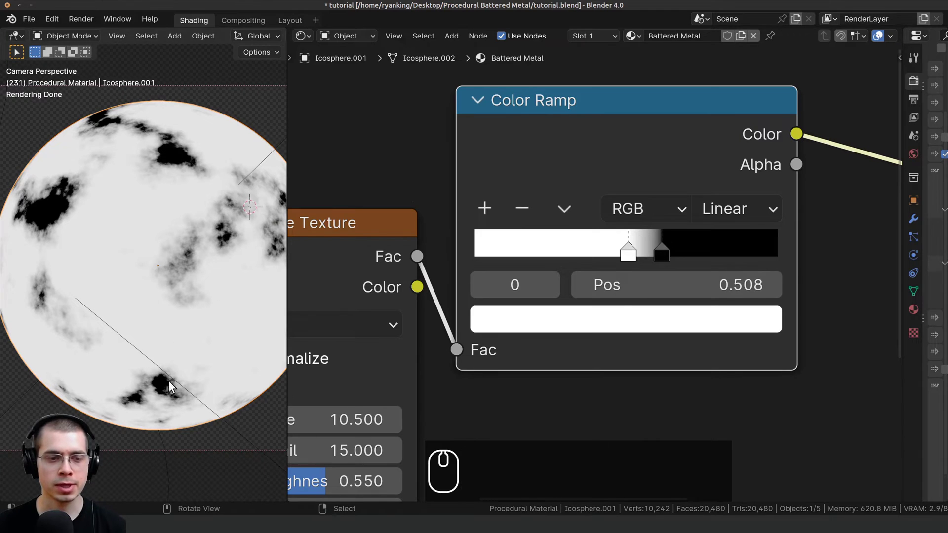
Step: Move the Principled BSDF and Material Output nodes farther from the Color Ramp to free space between them
scroll(616, 231, down, 5)
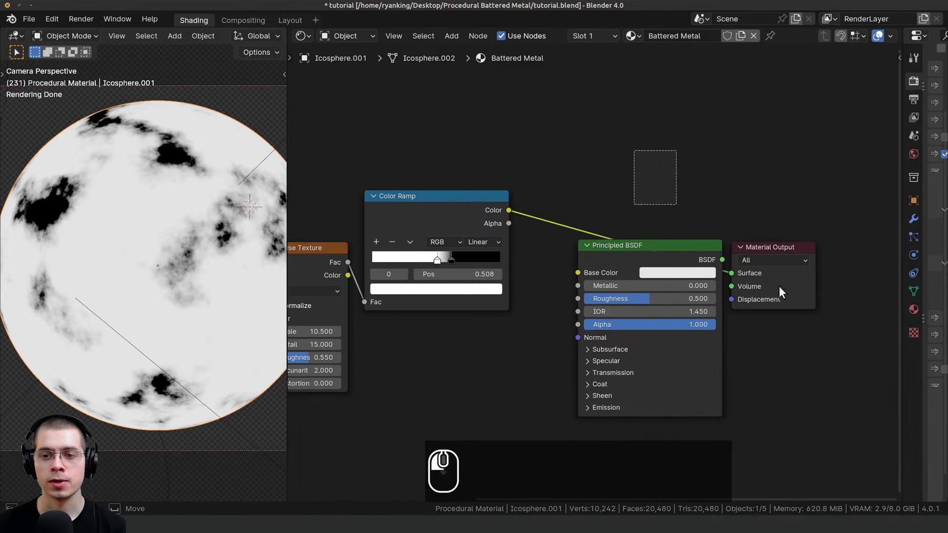
drag(634, 150, 780, 289)
drag(677, 254, 730, 263)
middle_drag(647, 156, 664, 164)
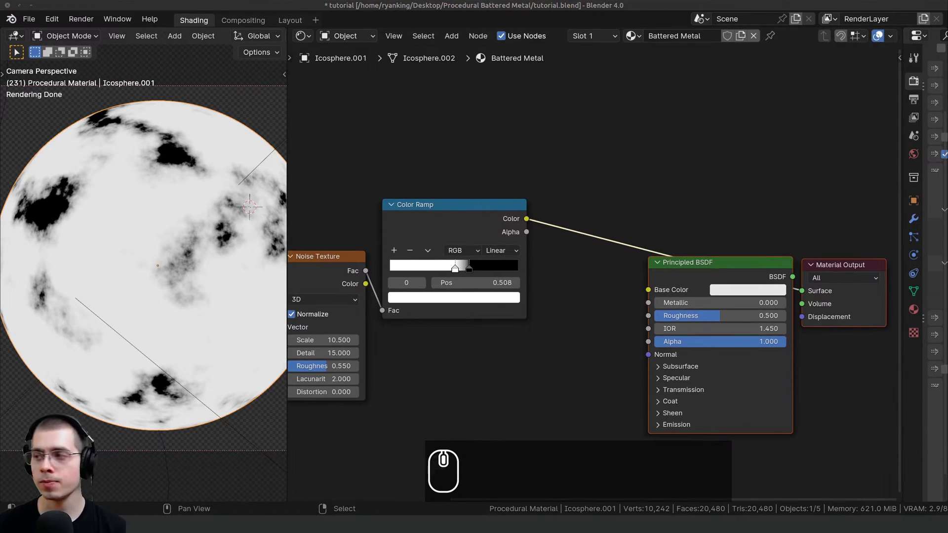
Step: Add a Mix Color node after the Color Ramp and connect the Color Ramp's Color output to its Factor input
key(shift+a)
click(553, 111)
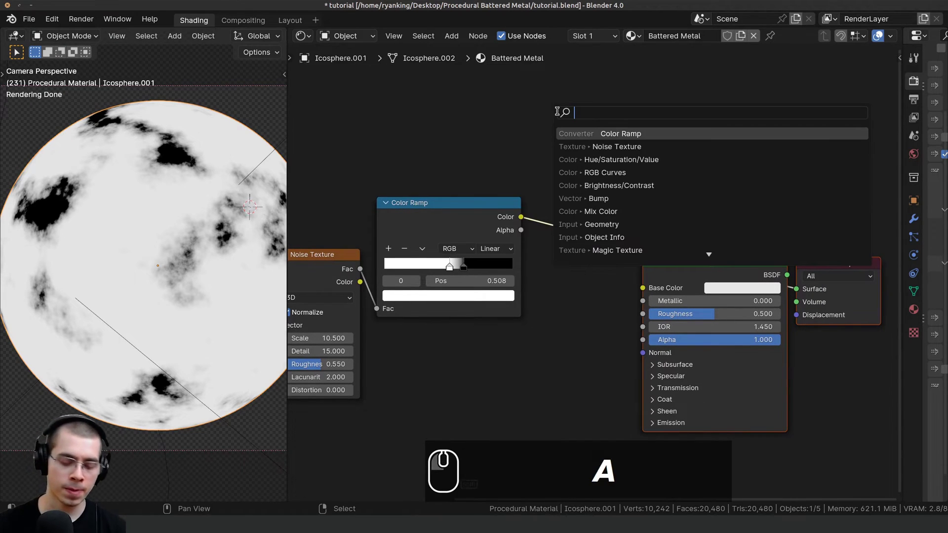
text(mix)
key(Down)
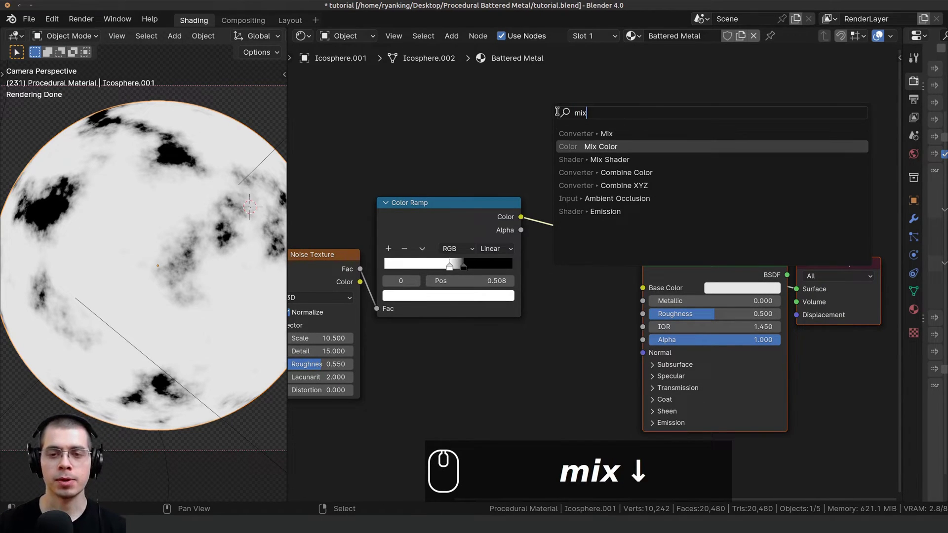
key(Return)
click(555, 134)
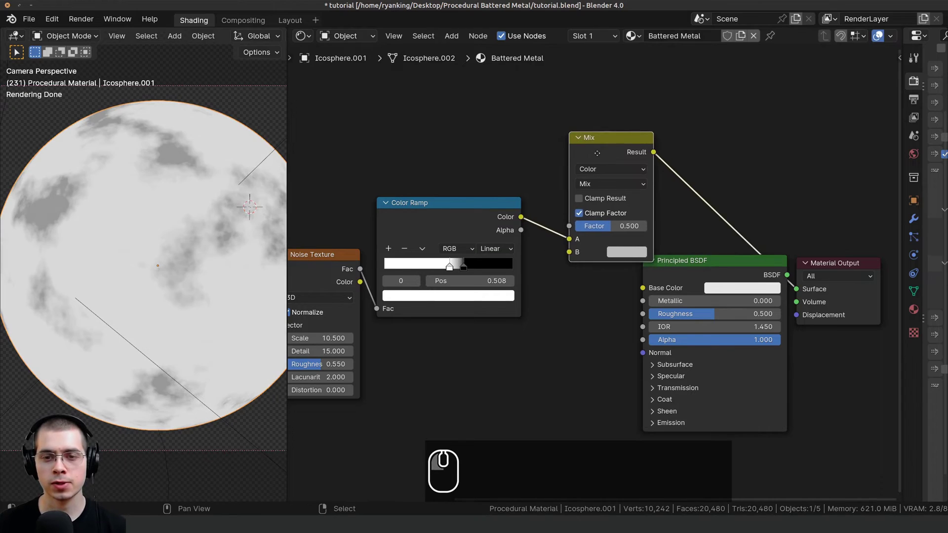
scroll(448, 239, up, 2)
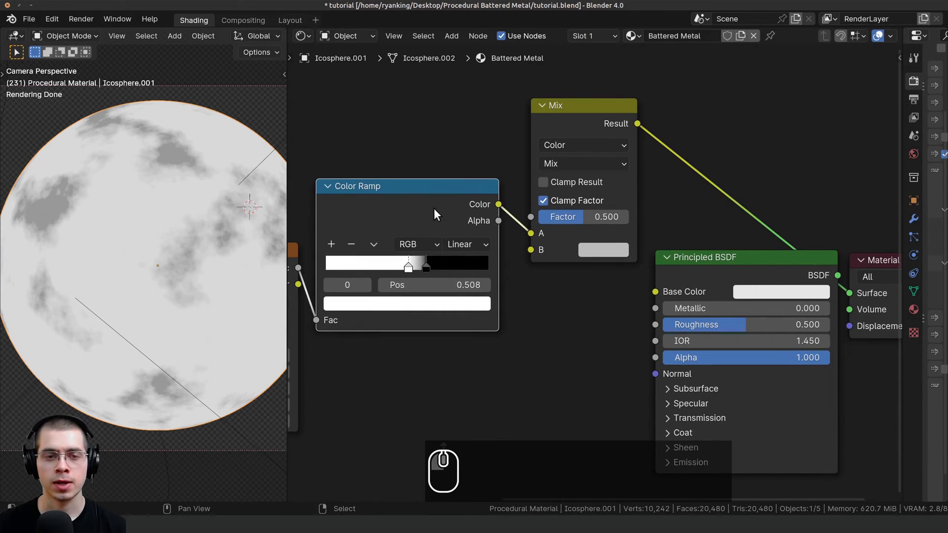
mouse_move(531, 231)
mouse_down()
mouse_move(515, 201)
mouse_move(531, 217)
mouse_up()
Step: Adjust the Color Ramp's stops, placing the black stop at 0.601 and the white stop at 0.487
scroll(421, 272, up, 2)
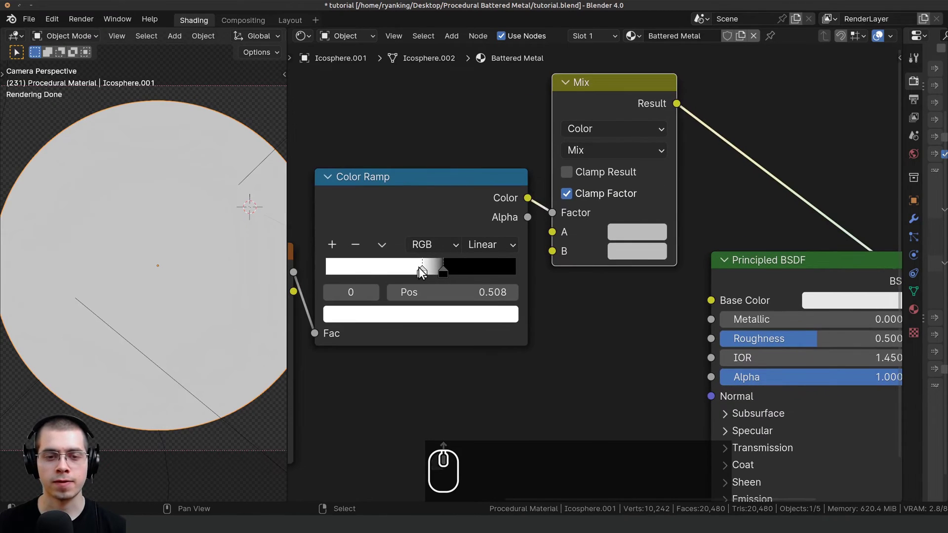
click(441, 270)
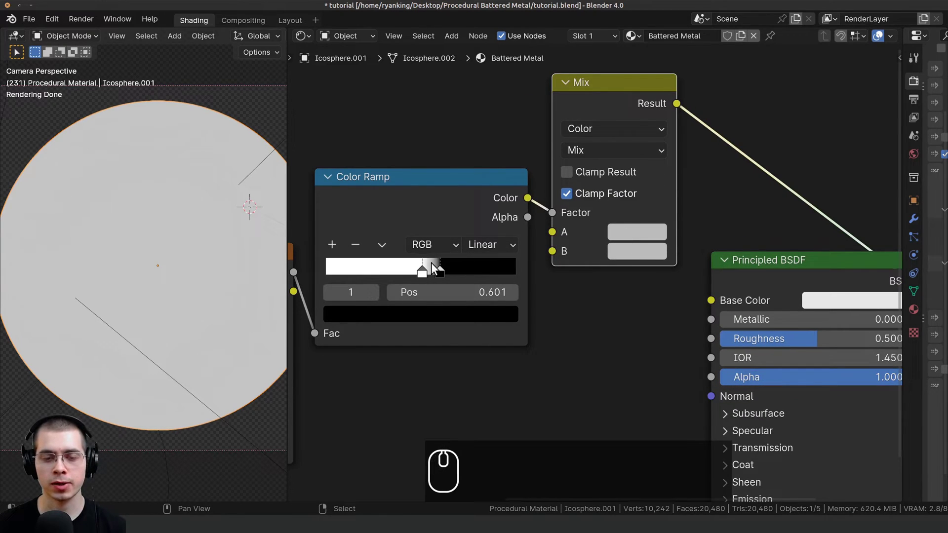
drag(422, 269, 419, 270)
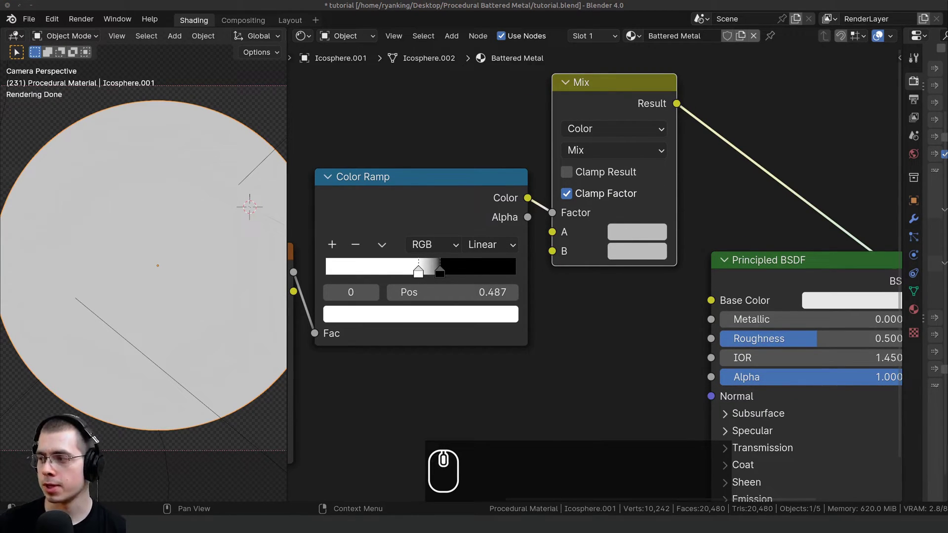
key(ctrl+c)
Step: Set the Mix node's B color to pure black
middle_drag(895, 323, 879, 322)
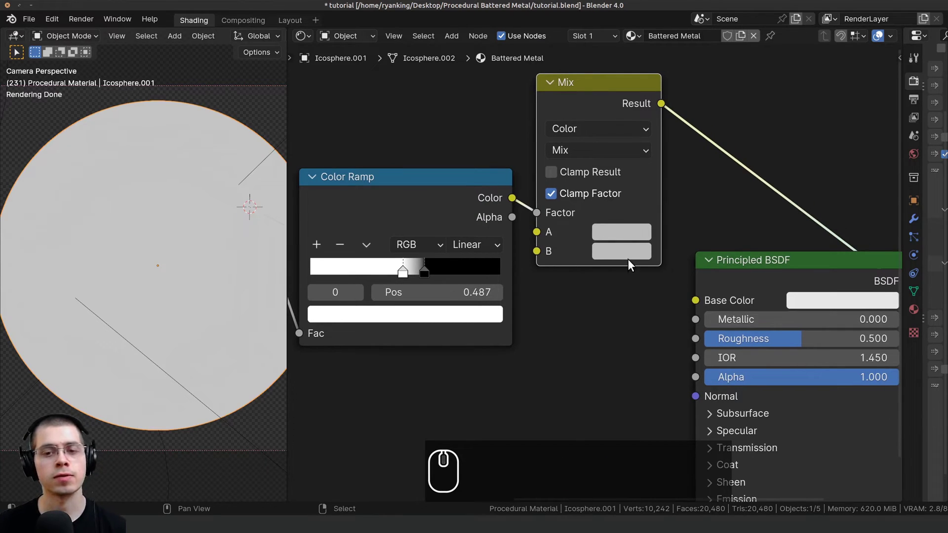
middle_drag(625, 256, 625, 260)
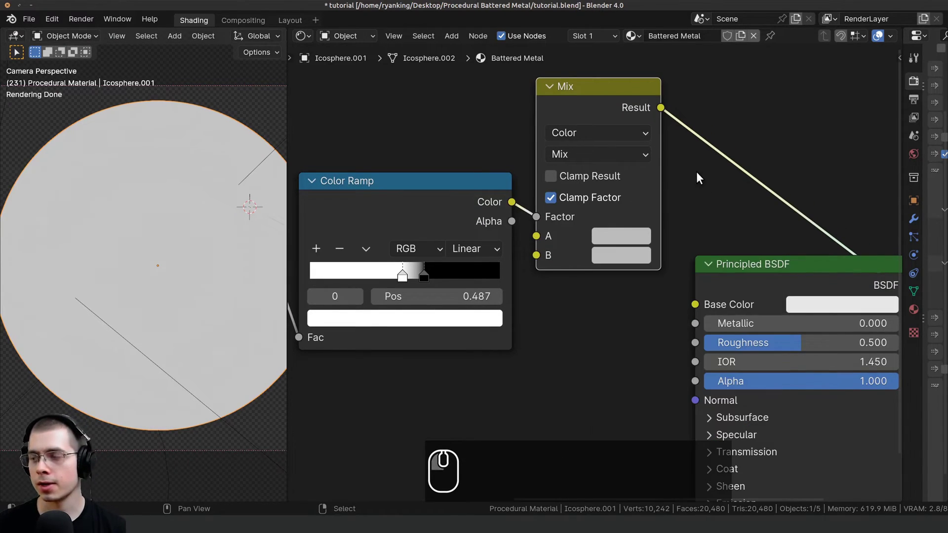
click(621, 253)
drag(772, 269, 772, 399)
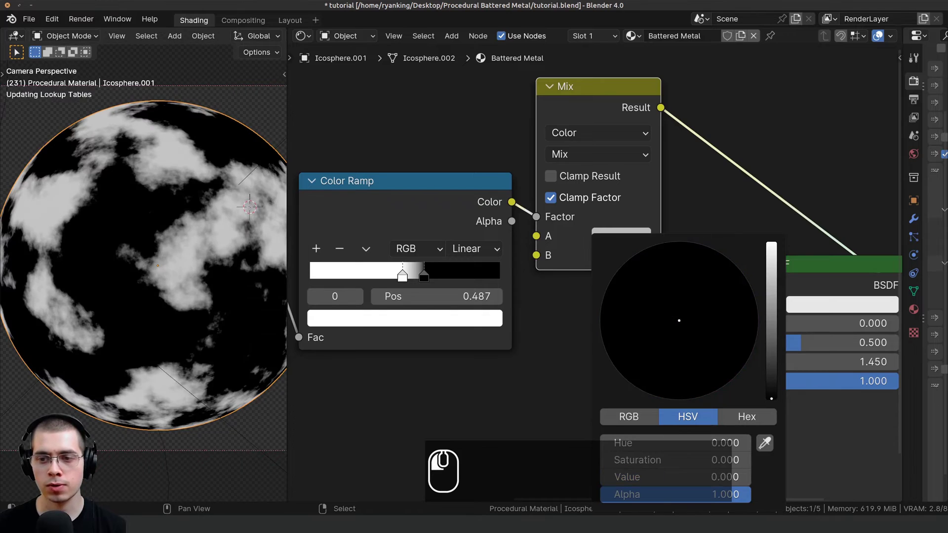
Step: Set the Mix node's A color to a very dark gray, hex 191919, and show its hex code
middle_drag(598, 236, 604, 243)
click(604, 243)
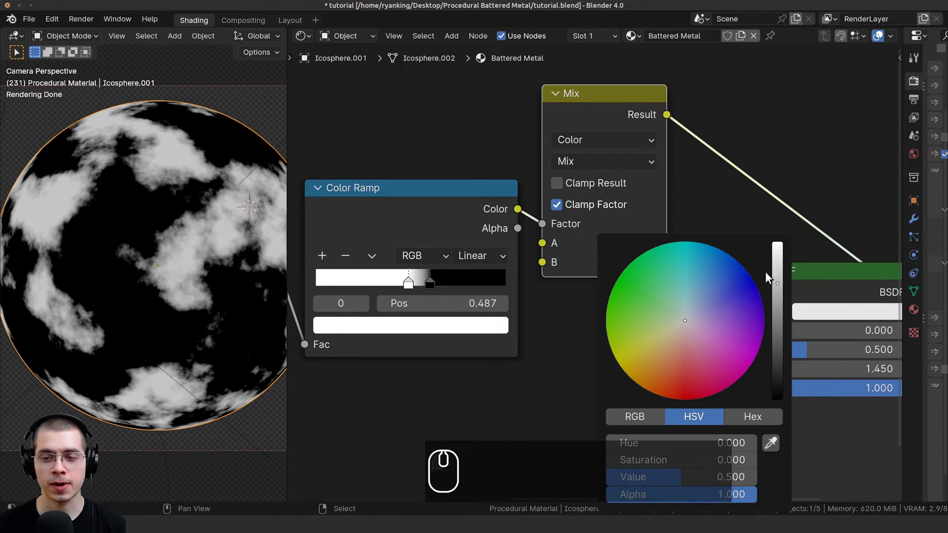
drag(777, 283, 777, 384)
middle_drag(559, 242, 555, 173)
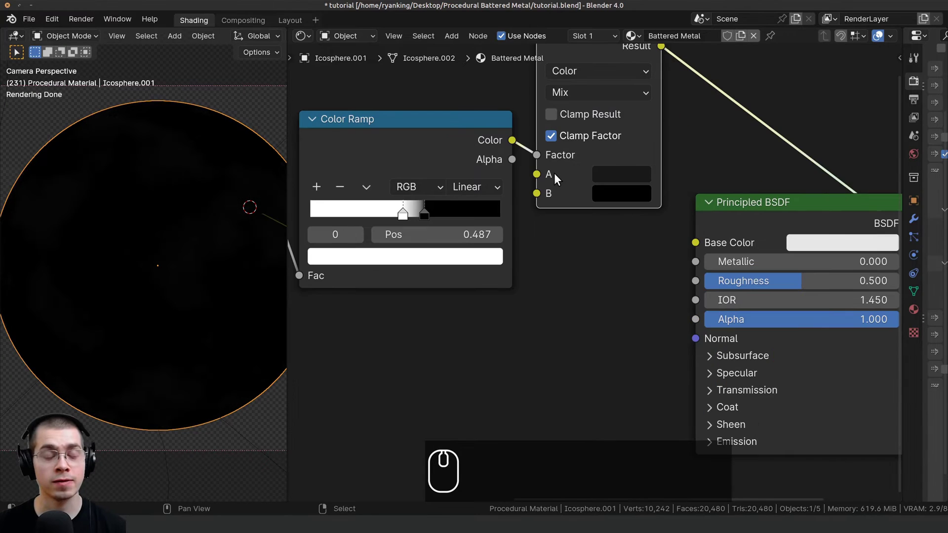
click(611, 177)
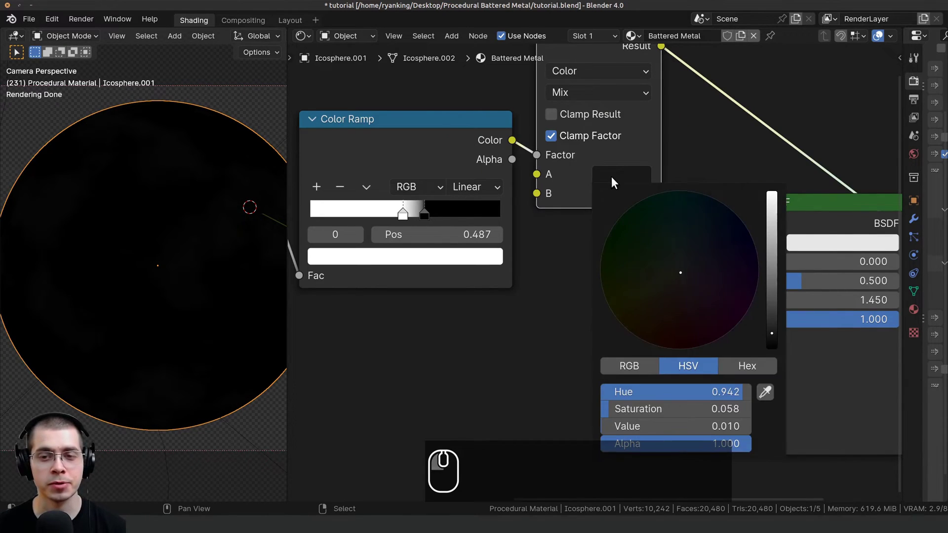
click(726, 362)
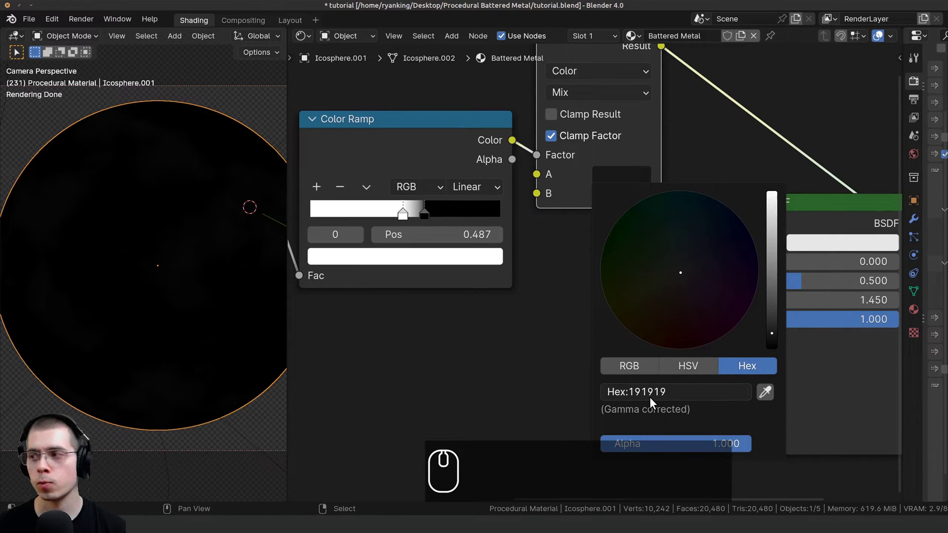
Step: Connect the Mix node's Result to the Principled BSDF's Base Color and preview the Principled BSDF through the Material Output
scroll(169, 200, down, 2)
scroll(681, 186, down, 2)
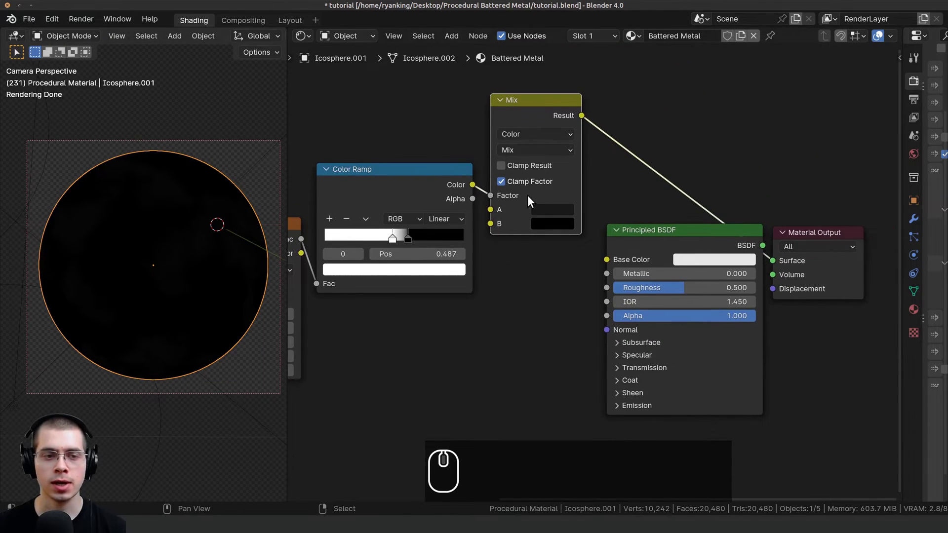
scroll(603, 210, up, 1)
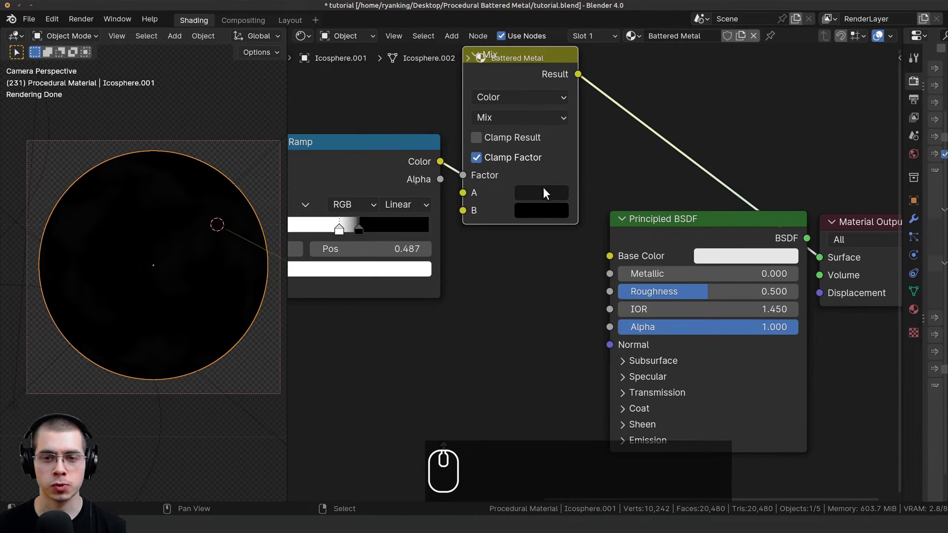
middle_drag(545, 217, 561, 200)
drag(558, 89, 605, 266)
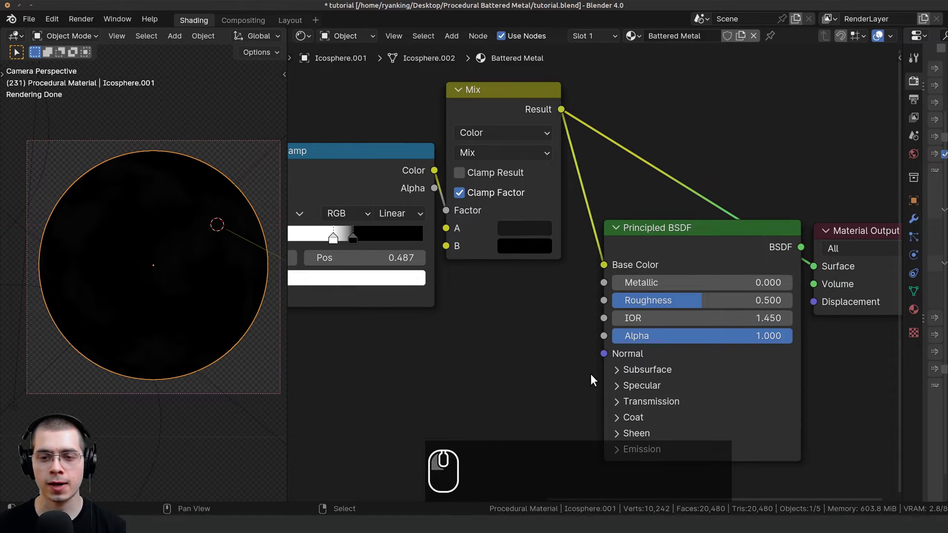
ctrl+shift+click(684, 238)
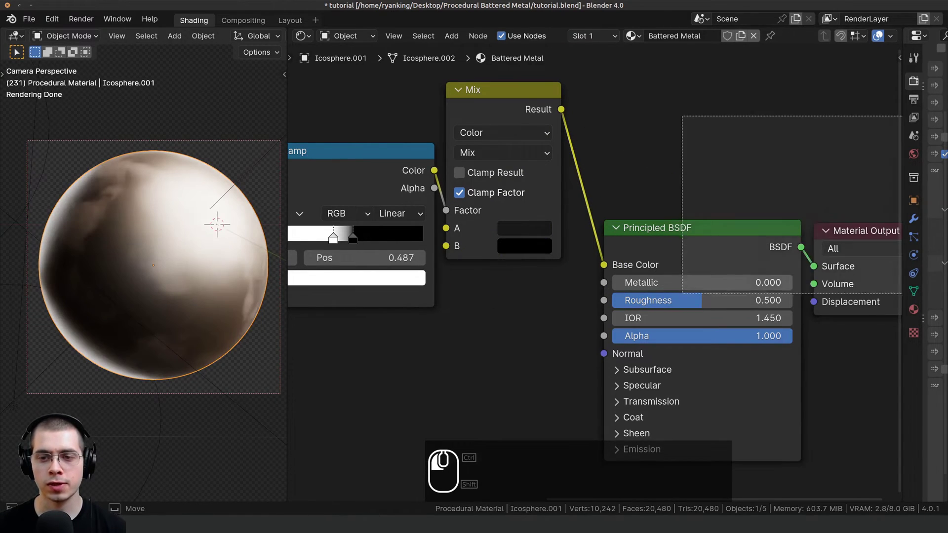
Step: Fine-tune the Color Ramp's contrast against the rendered sphere, setting the black stop to position 0.616
middle_drag(150, 224, 183, 232)
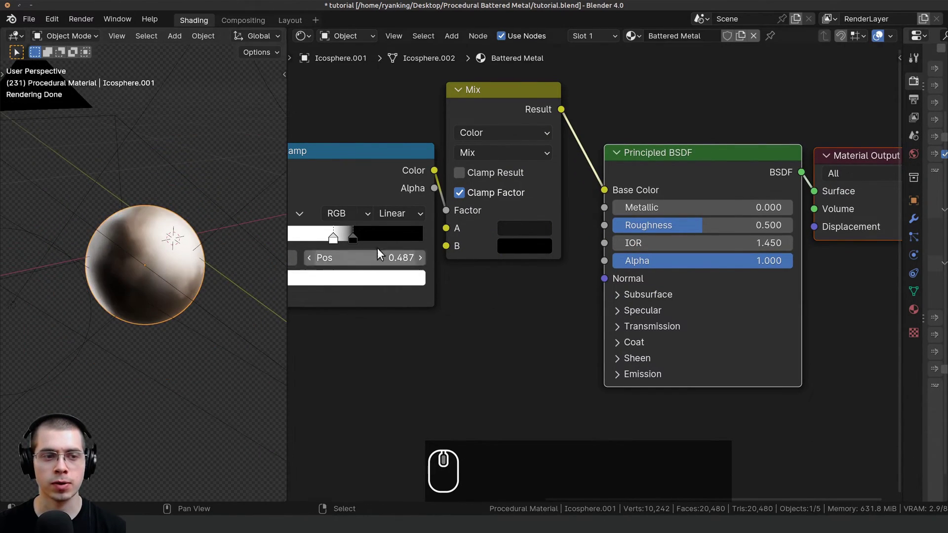
middle_drag(378, 248, 583, 290)
scroll(573, 288, up, 5)
click(552, 277)
mouse_move(520, 276)
mouse_down()
mouse_move(488, 273)
mouse_move(521, 273)
mouse_up()
middle_drag(199, 273, 211, 302)
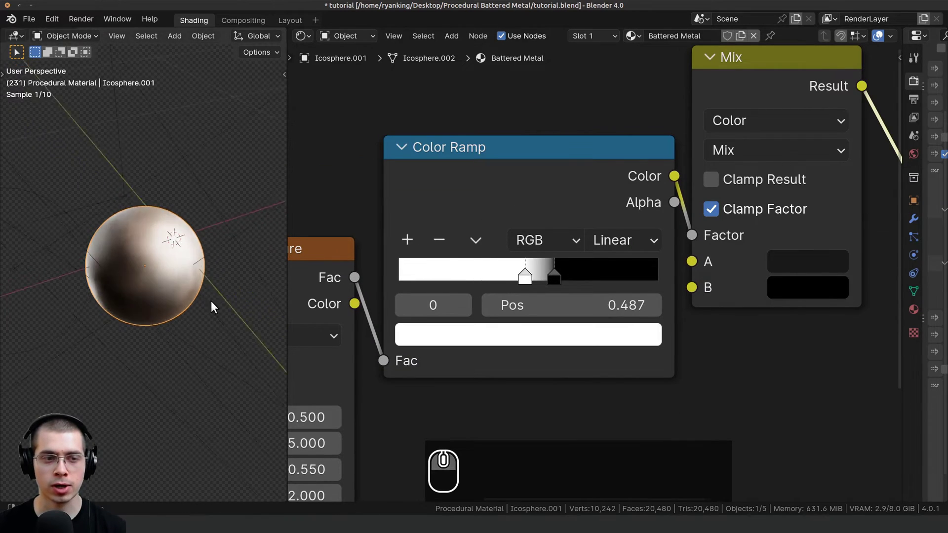
scroll(210, 301, up, 4)
mouse_move(495, 272)
mouse_down()
mouse_move(487, 271)
mouse_move(500, 275)
mouse_up()
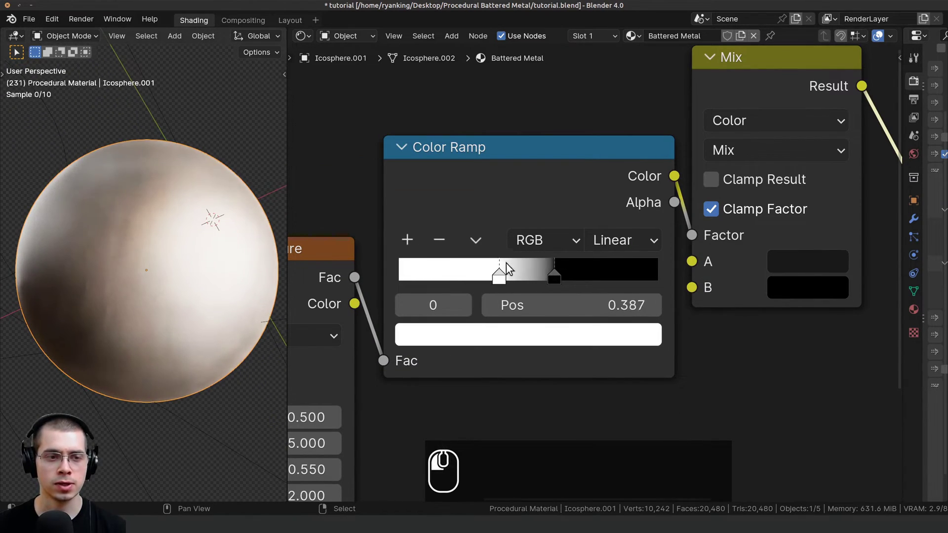
right_click(499, 275)
drag(595, 276, 555, 273)
click(524, 274)
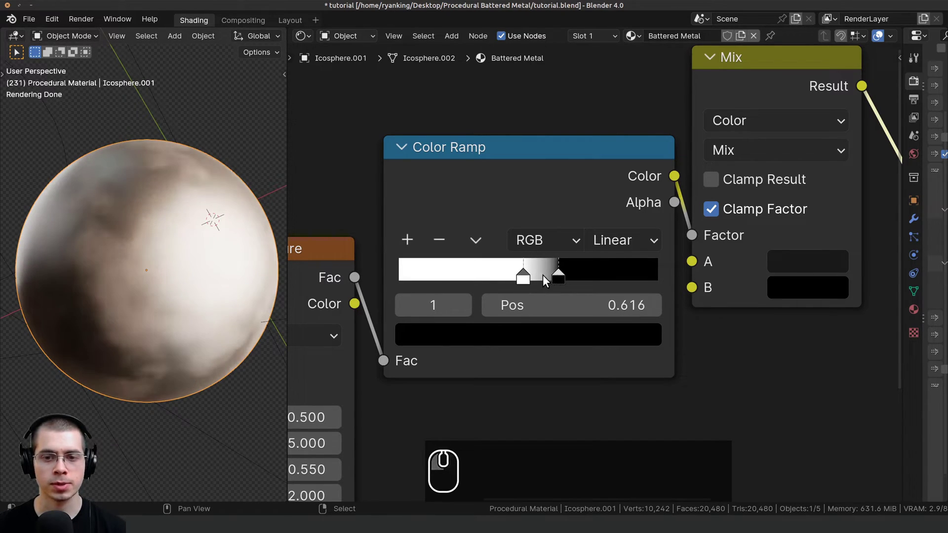
Step: Set the Principled BSDF's Metallic to 1.000 and check the reflections on the sphere
scroll(538, 275, down, 6)
middle_drag(637, 294, 591, 290)
middle_drag(591, 290, 561, 289)
scroll(75, 182, down, 1)
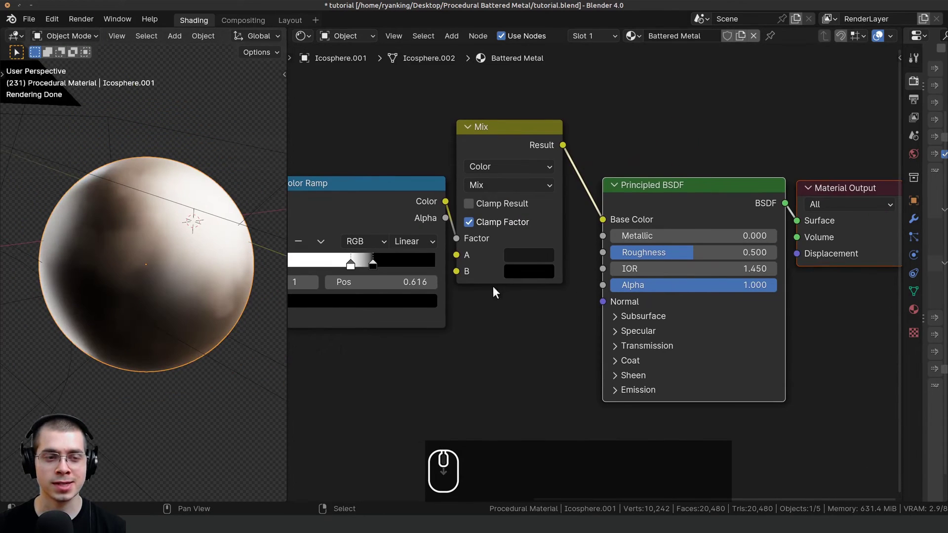
drag(648, 237, 787, 236)
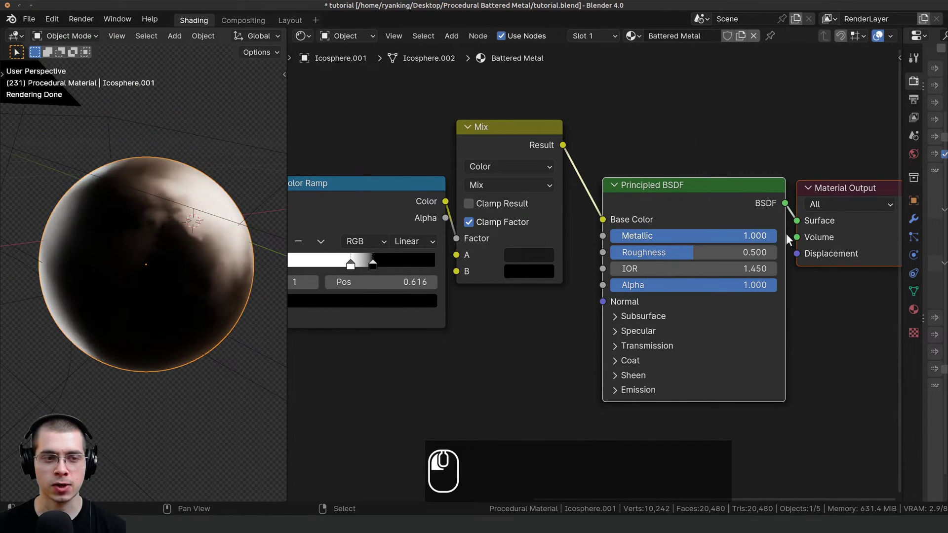
middle_drag(170, 236, 192, 210)
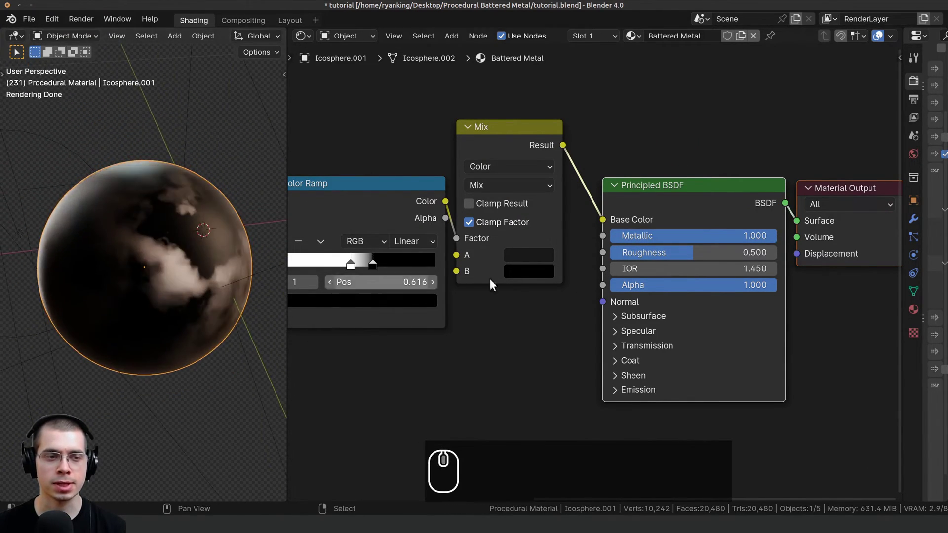
middle_drag(542, 283, 582, 272)
scroll(167, 256, up, 1)
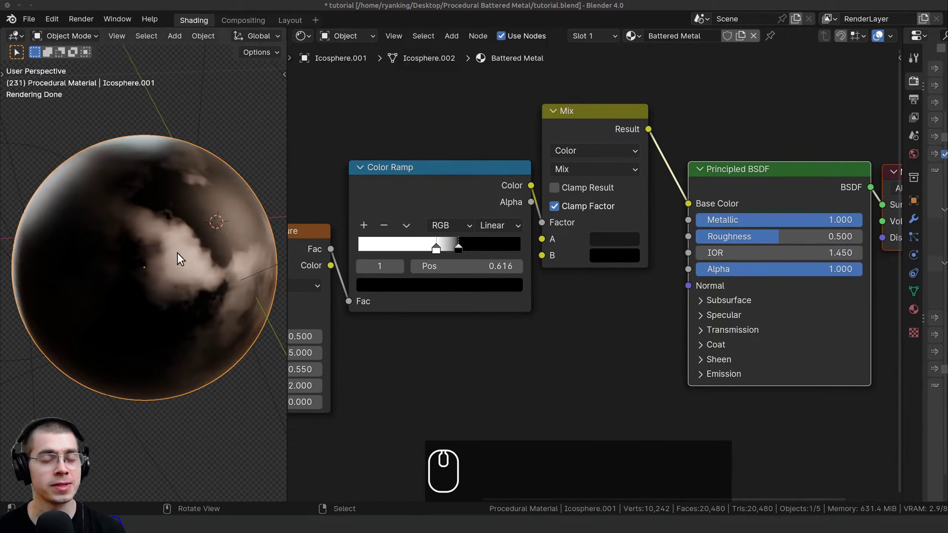
Step: Check the shading around the sphere and connect the Noise Texture's Fac output to the Principled BSDF's Metallic input
scroll(423, 242, down, 2)
middle_drag(422, 242, 454, 232)
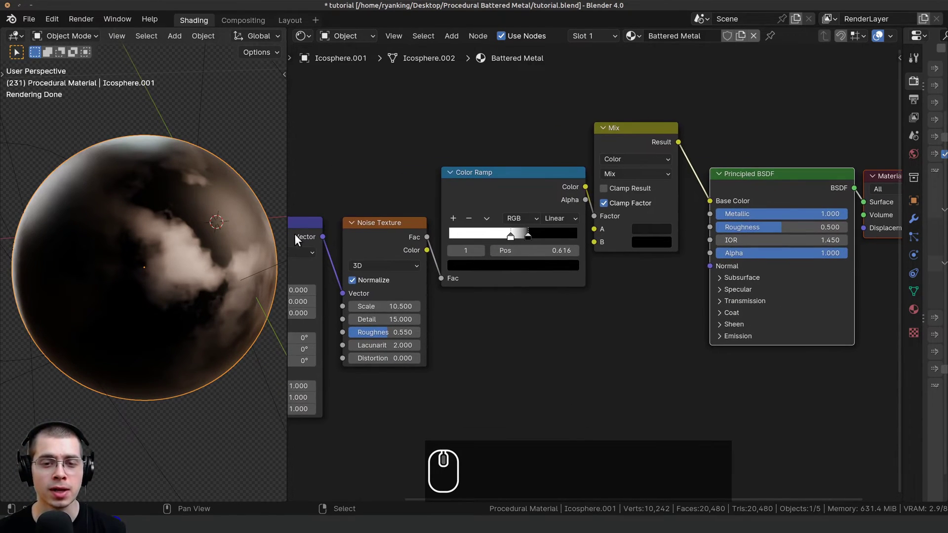
middle_drag(148, 271, 117, 184)
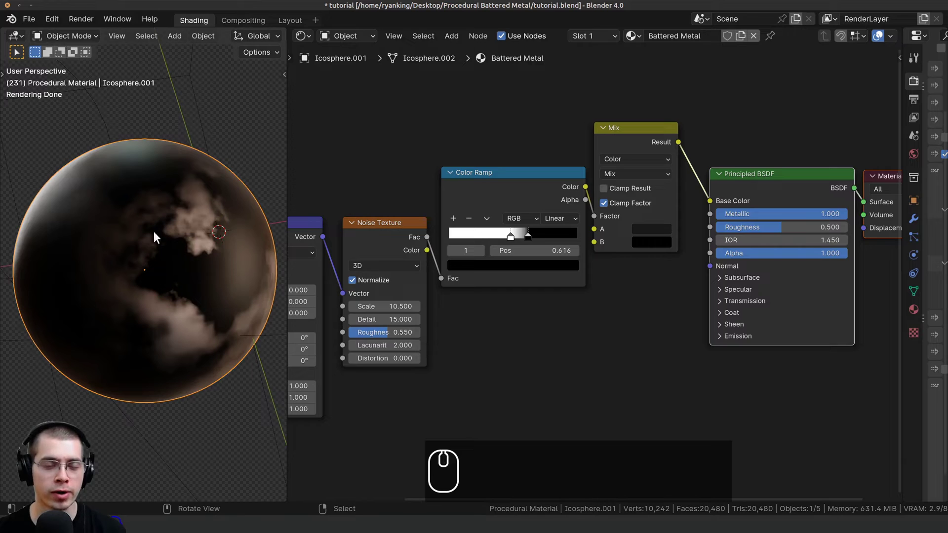
middle_drag(170, 276, 155, 253)
scroll(234, 260, up, 5)
scroll(160, 203, down, 5)
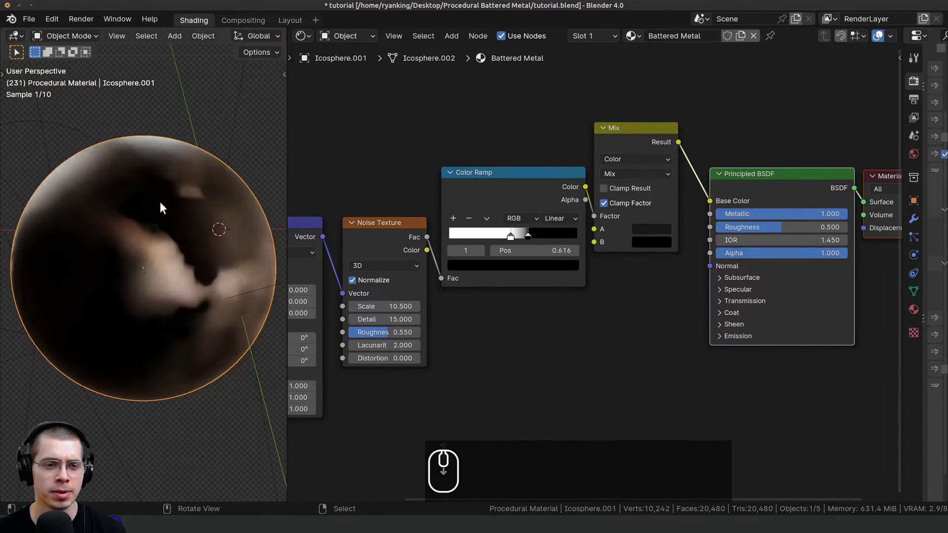
middle_drag(389, 290, 419, 274)
drag(418, 216, 433, 245)
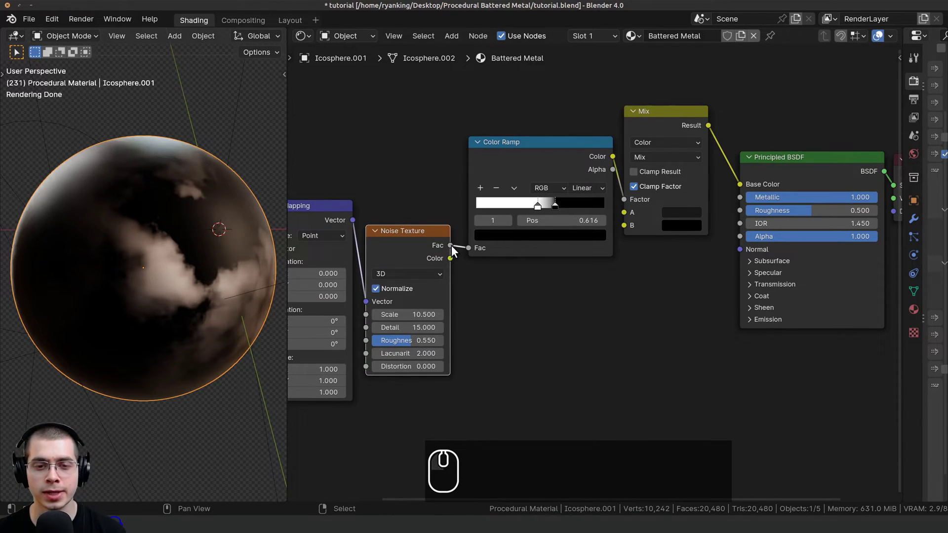
drag(450, 246, 739, 197)
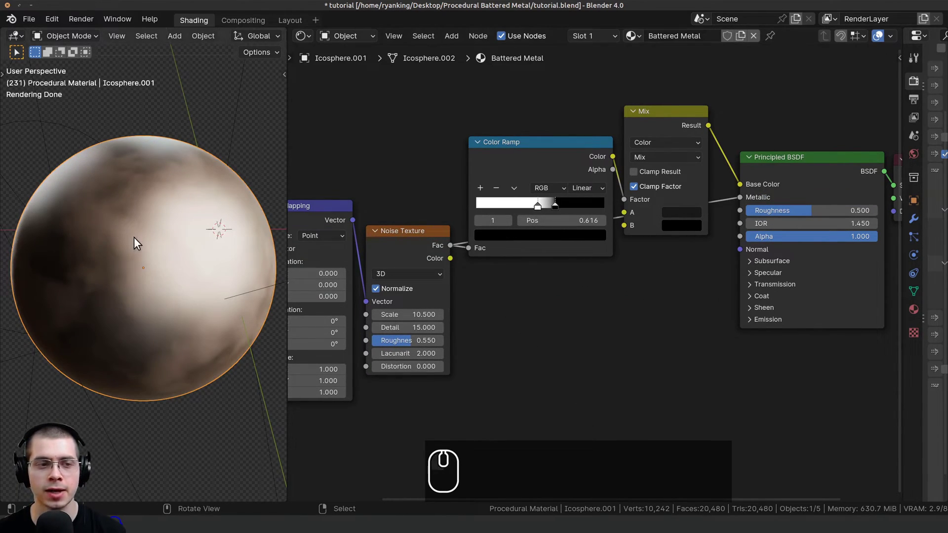
Step: Duplicate the Color Ramp and insert the copy into the link between the Noise Texture's Fac and the Principled BSDF's Metallic
click(537, 158)
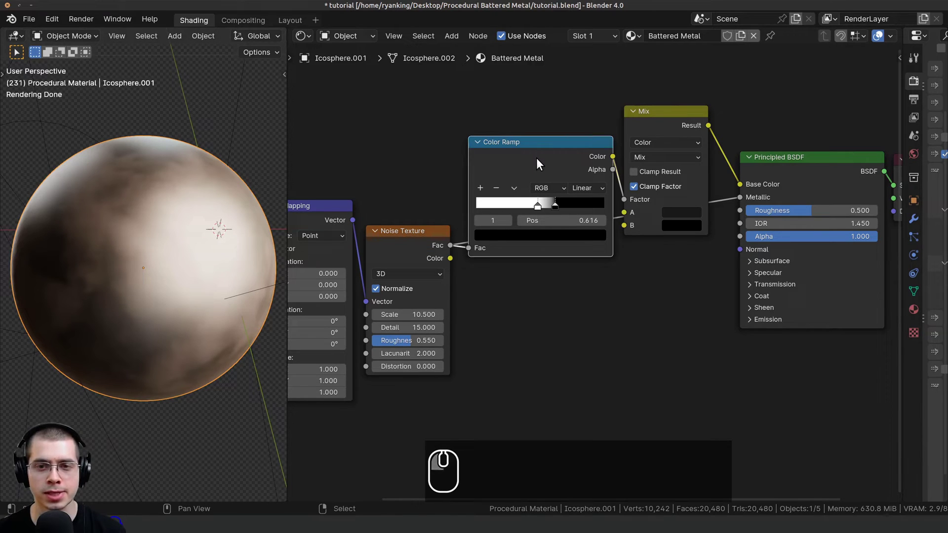
key(shift+d)
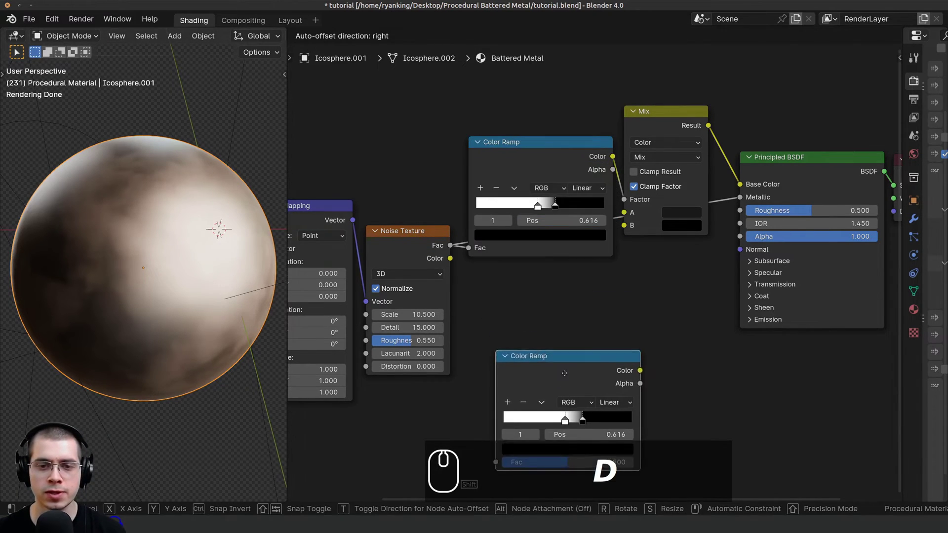
click(784, 214)
drag(781, 214, 606, 285)
middle_drag(606, 284, 642, 287)
scroll(642, 286, up, 1)
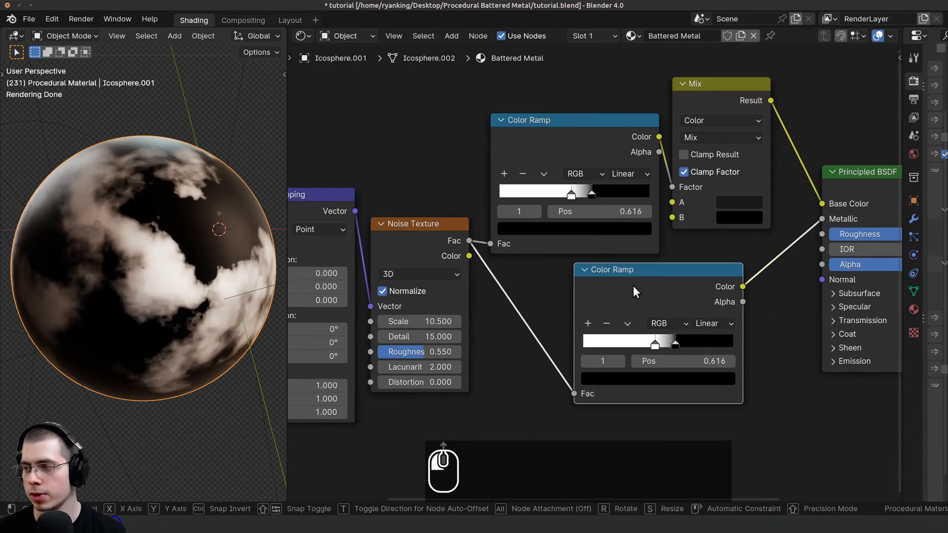
Step: Reset the duplicated Color Ramp to its defaults and change its black stop to white
key(BackSpace)
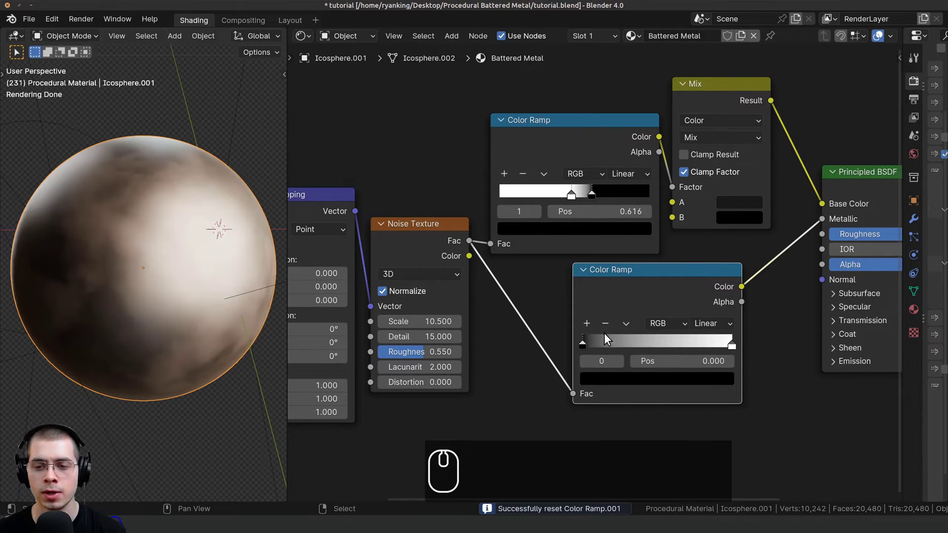
click(609, 378)
drag(724, 280, 722, 162)
Step: Set the duplicated Color Ramp's end stop to light gray, hex D9D9D9, and reposition the node between the noise and the shader
click(731, 346)
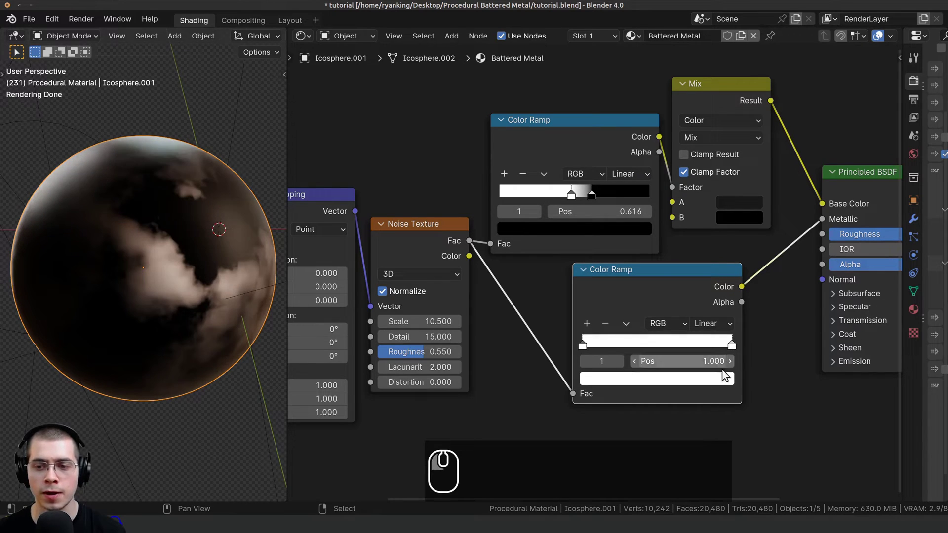
click(691, 379)
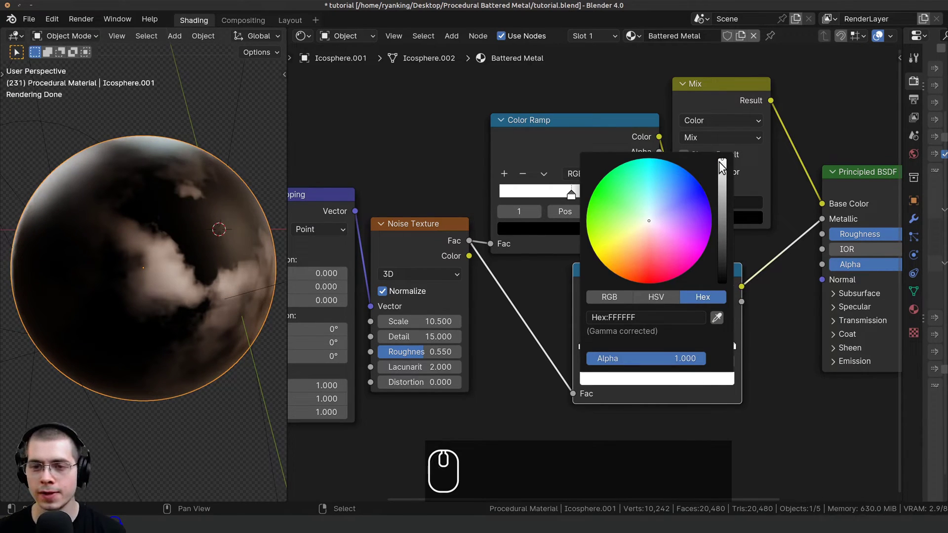
drag(722, 166, 722, 231)
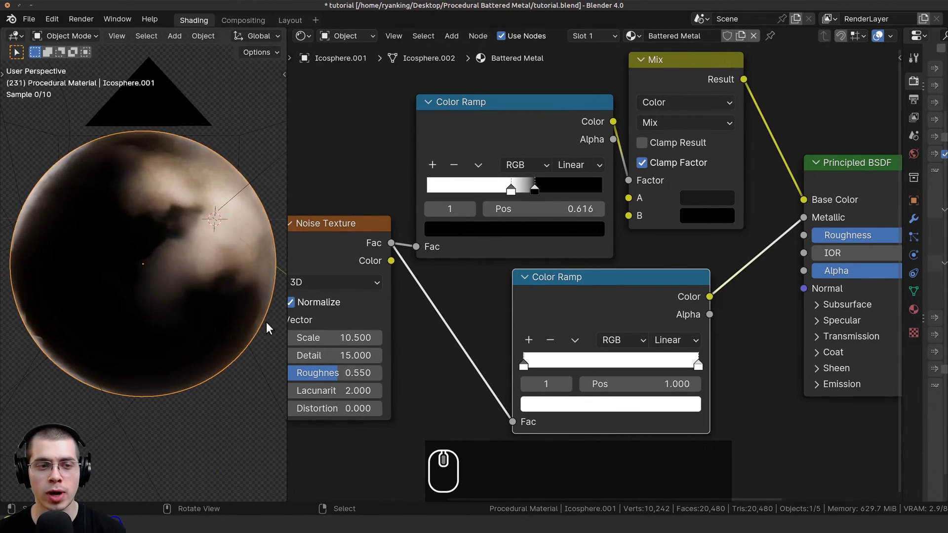
click(581, 402)
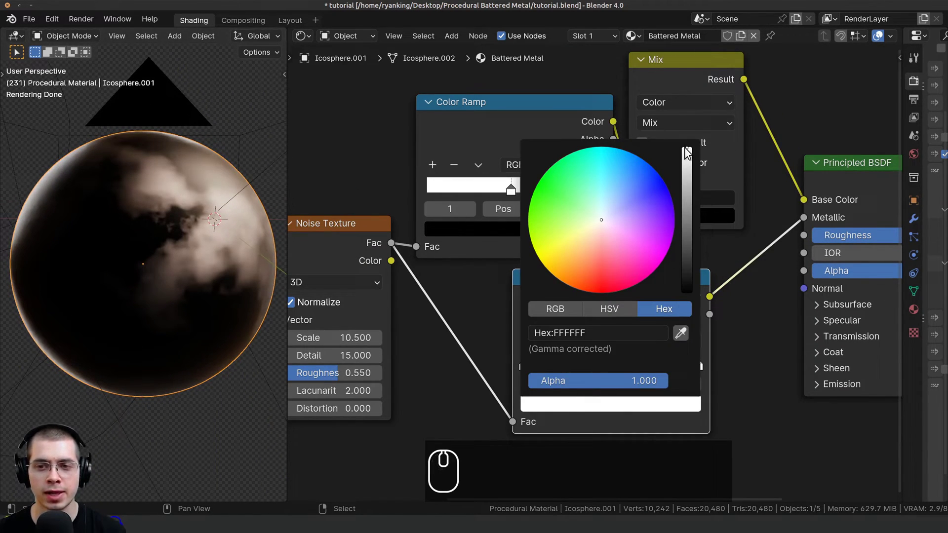
mouse_move(687, 154)
mouse_down()
mouse_move(687, 287)
mouse_move(686, 165)
mouse_up()
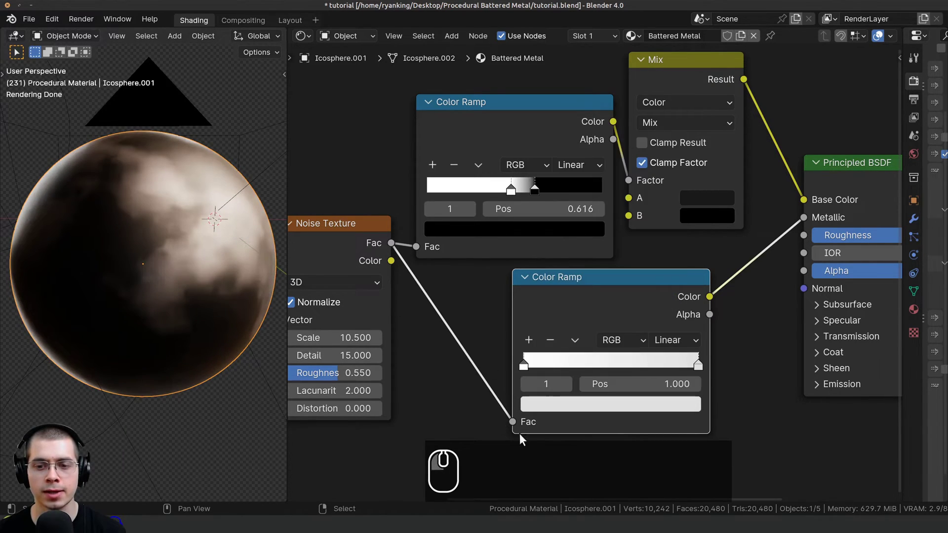
middle_drag(575, 403, 575, 407)
click(575, 409)
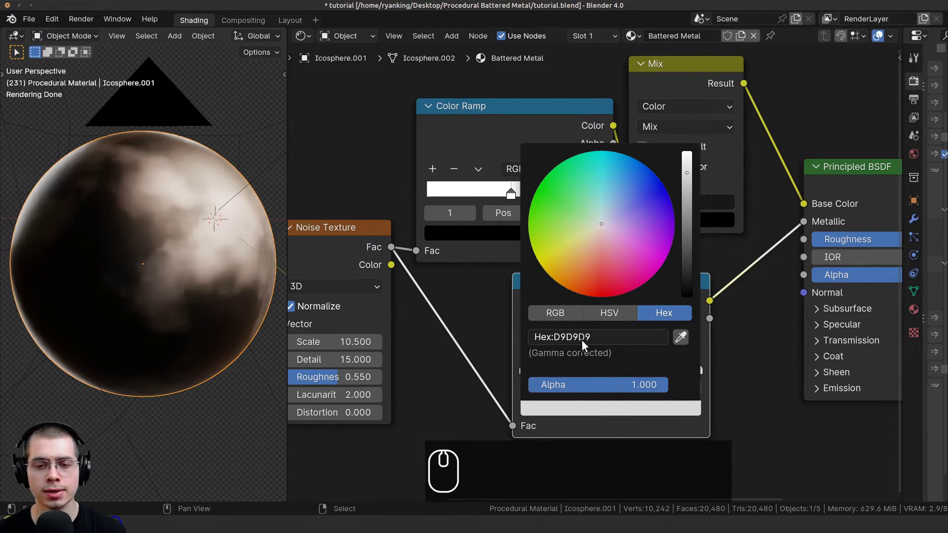
drag(644, 312, 598, 310)
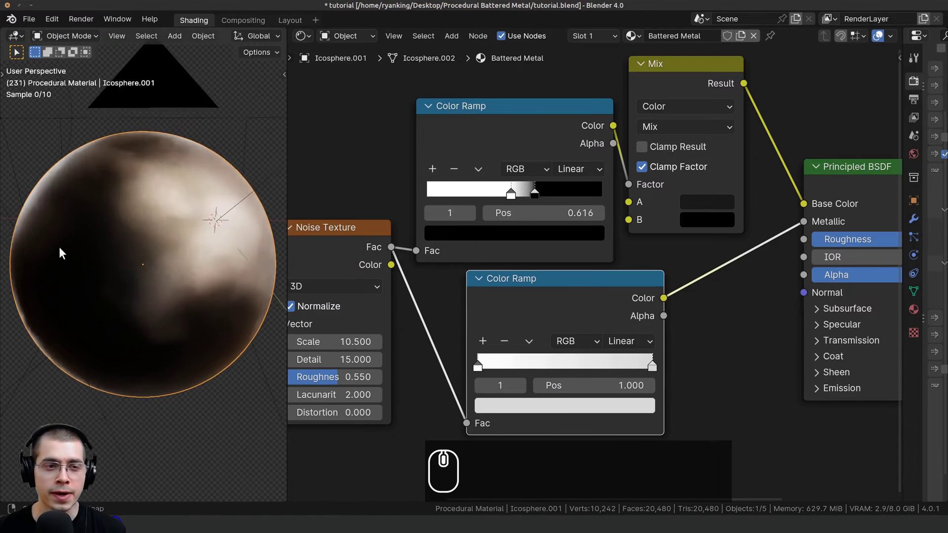
Step: Set the Principled BSDF's Roughness to 0.600 and move the Material Output clear of the shader node
middle_drag(770, 272, 550, 298)
scroll(603, 273, up, 1)
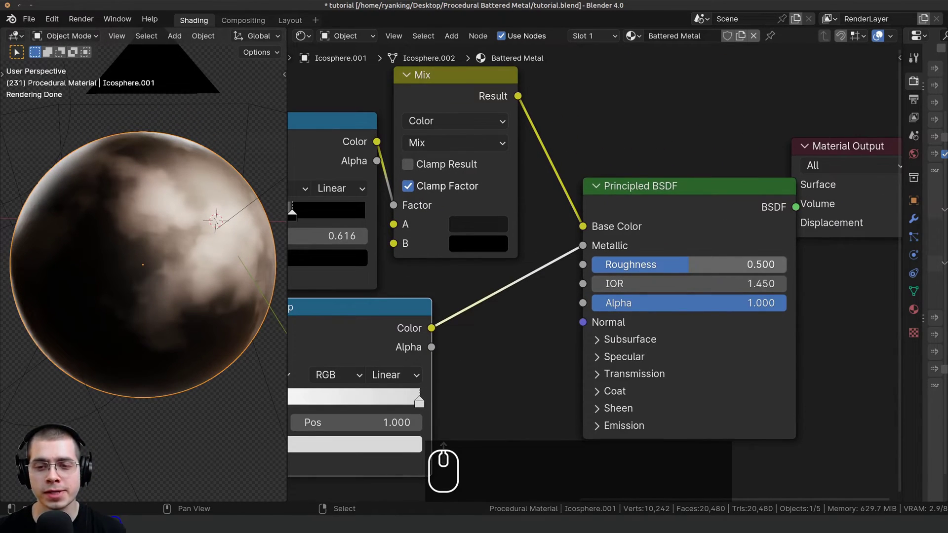
click(703, 267)
key(BackSpace)
text(6)
key(Return)
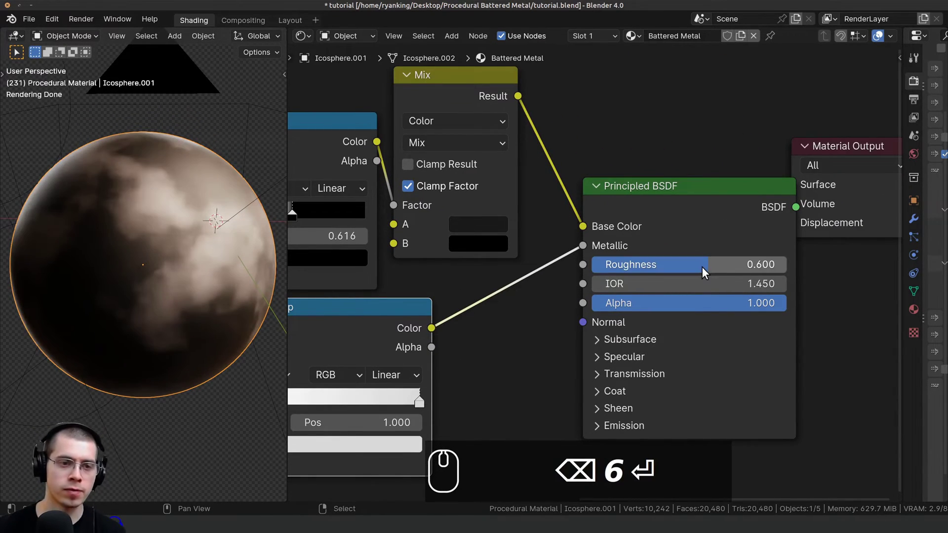
scroll(705, 271, down, 2)
drag(787, 198, 800, 215)
scroll(791, 227, down, 2)
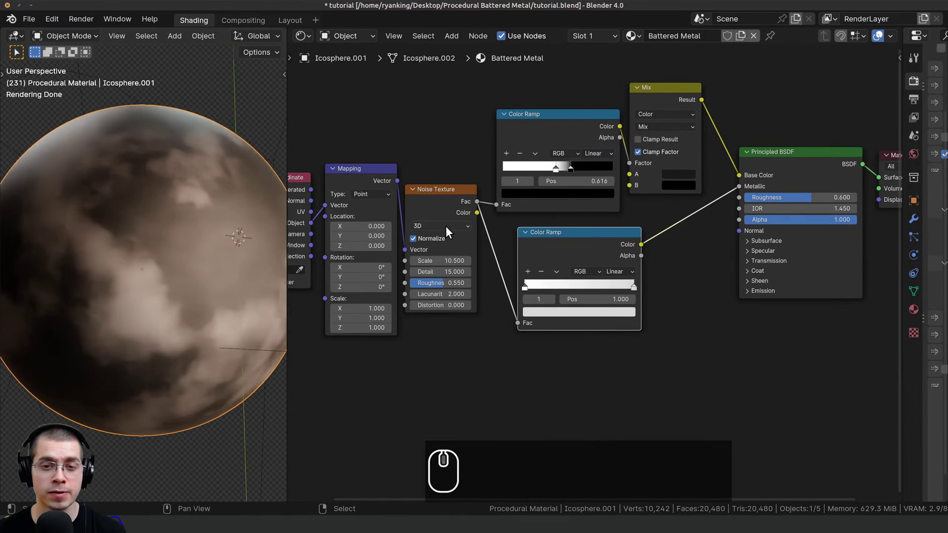
Step: Connect the Noise Texture's Fac output to the Principled BSDF's Normal input and check the sphere
scroll(458, 198, up, 1)
drag(468, 197, 750, 227)
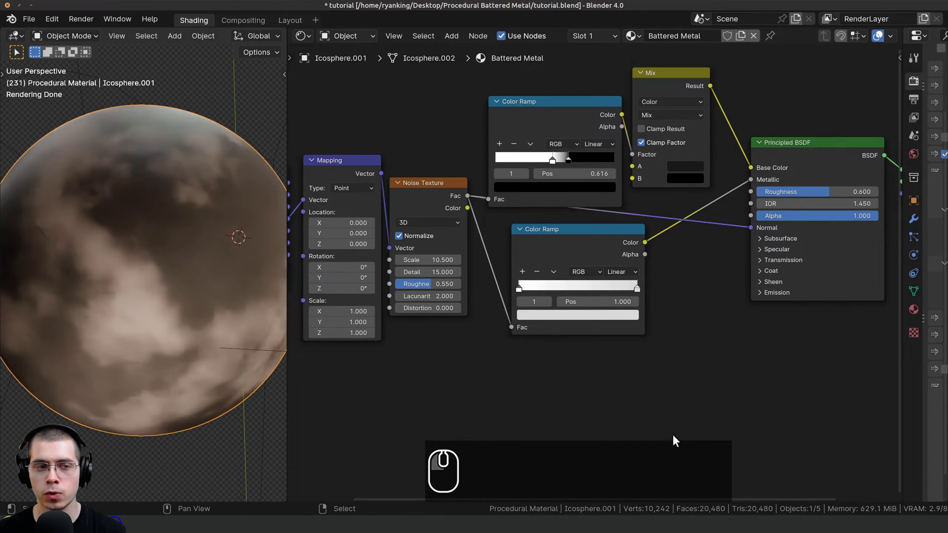
scroll(187, 230, down, 4)
middle_drag(157, 221, 152, 291)
scroll(153, 291, up, 1)
scroll(519, 188, up, 1)
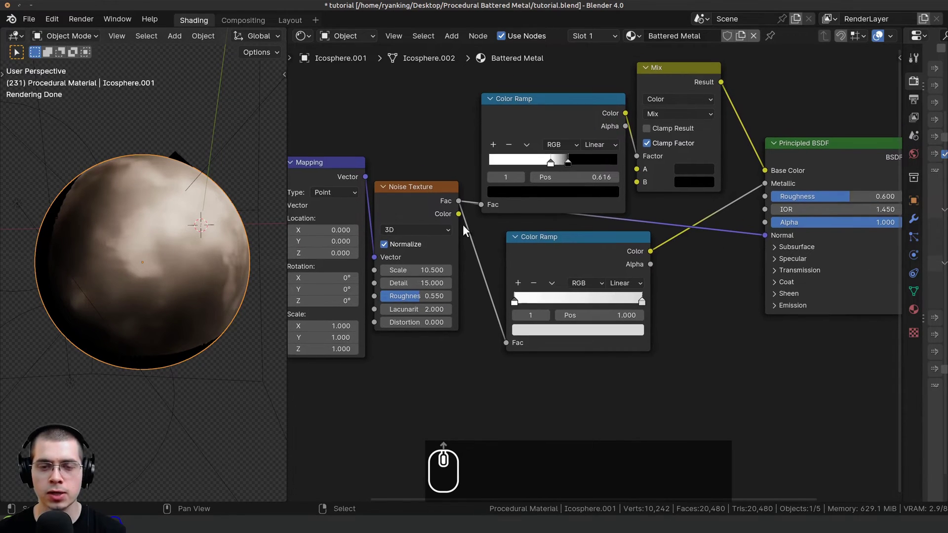
Step: Add a Bump node, insert it into the link between the Noise Texture and the Principled BSDF's Normal, and place it below the lower Color Ramp
key(shift+a)
text(bum)
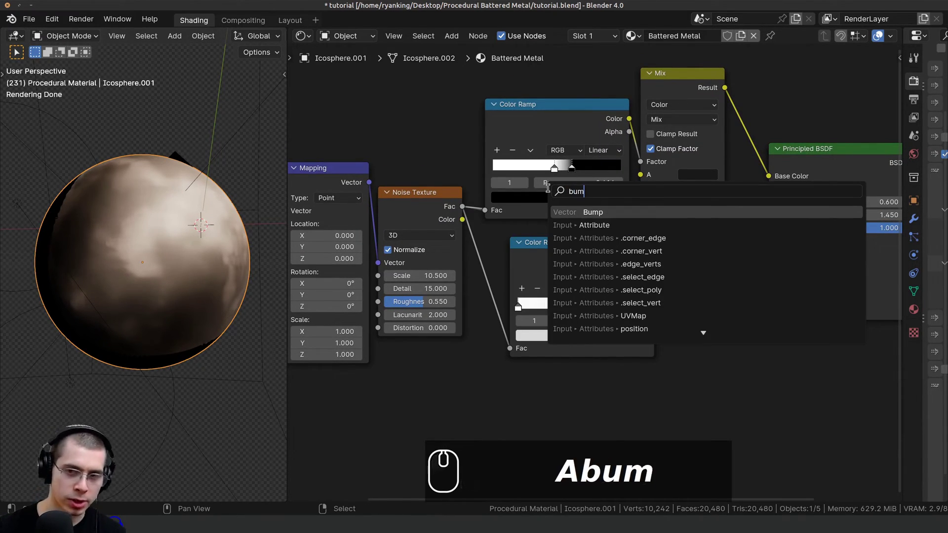
key(Return)
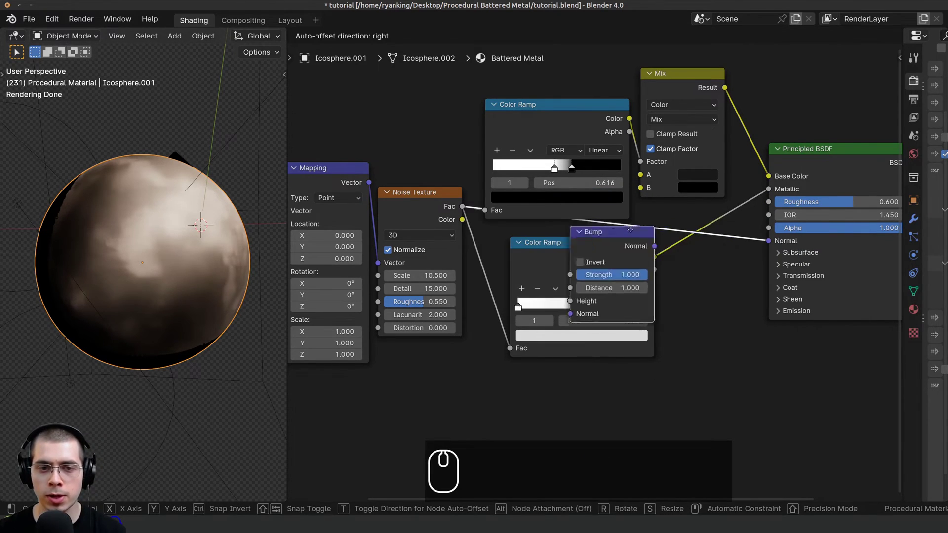
click(716, 240)
click(724, 244)
click(721, 246)
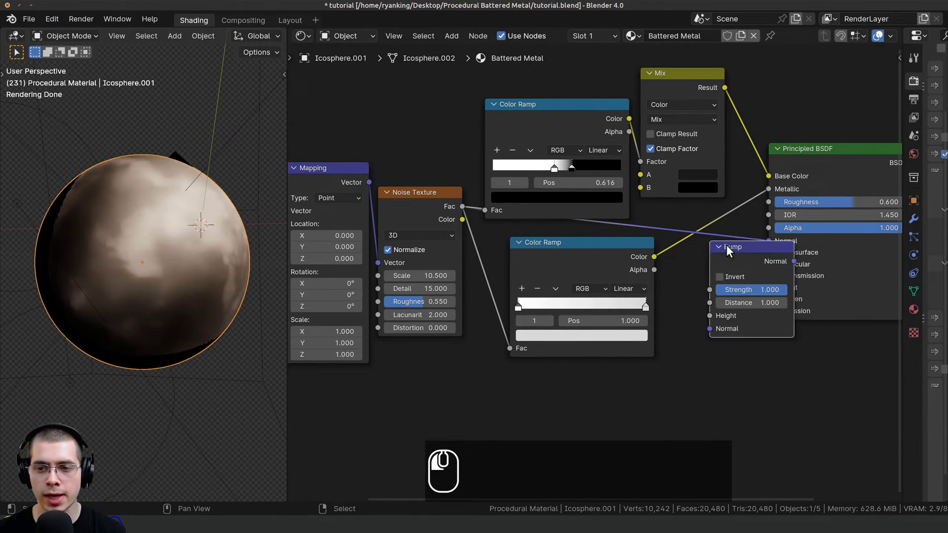
drag(742, 243, 699, 383)
Step: Reroute the noise link from the Bump node's Normal input to its Height input and check the relief on the sphere
middle_drag(464, 240, 484, 120)
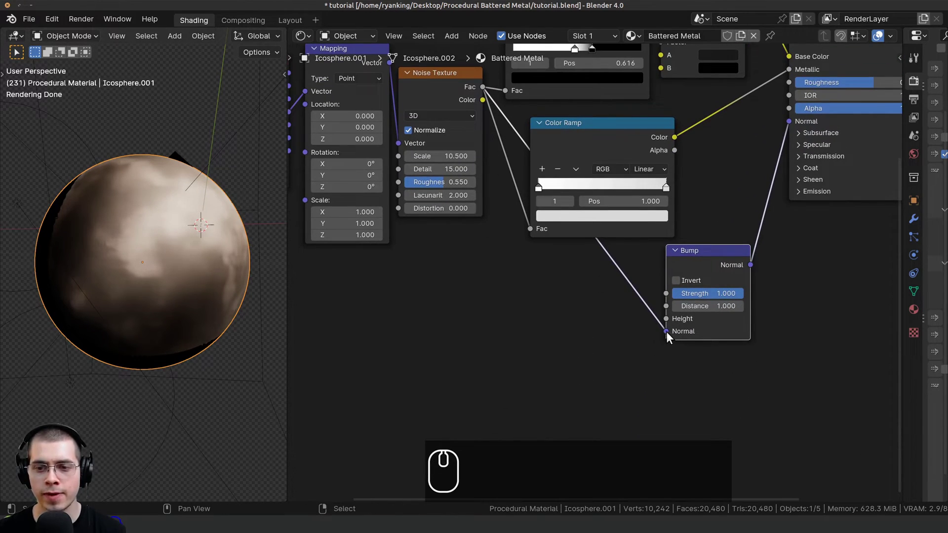
drag(667, 332, 666, 318)
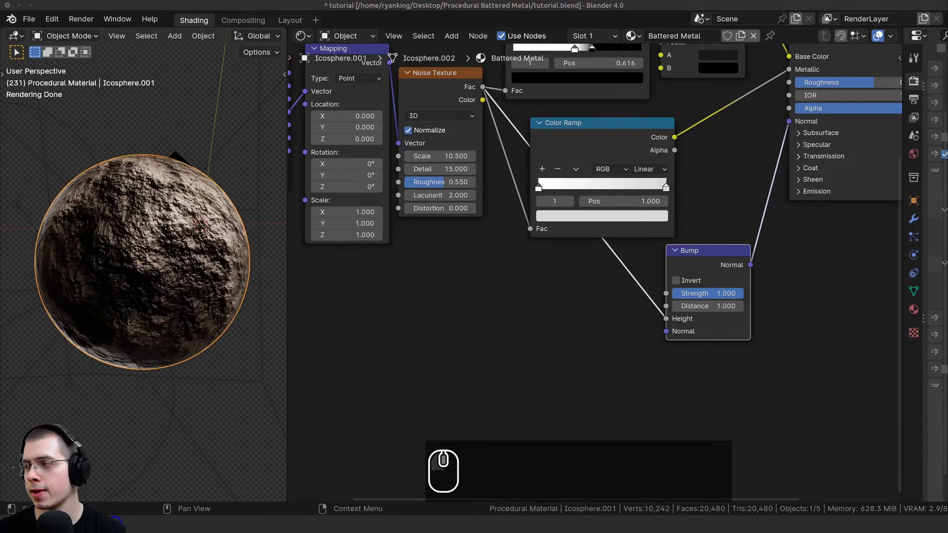
scroll(737, 319, up, 1)
scroll(206, 253, up, 3)
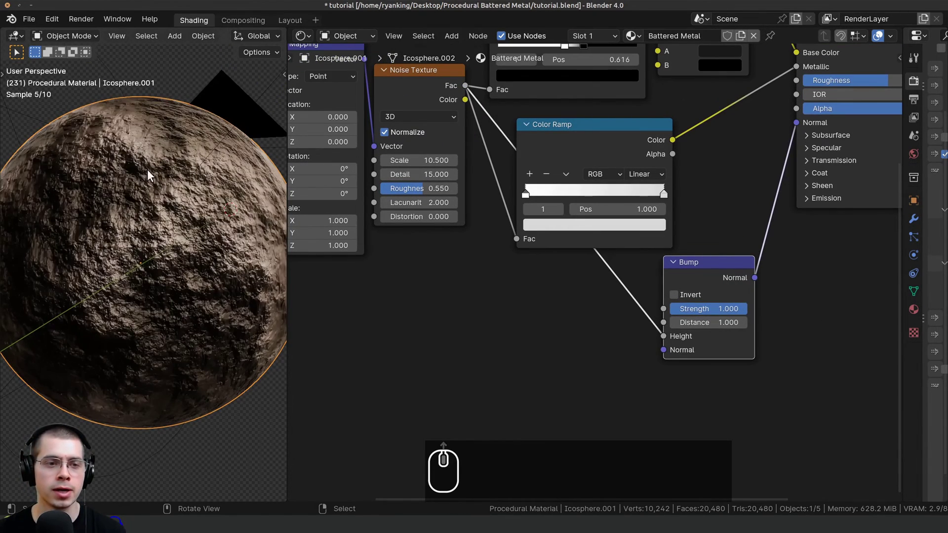
scroll(668, 311, up, 1)
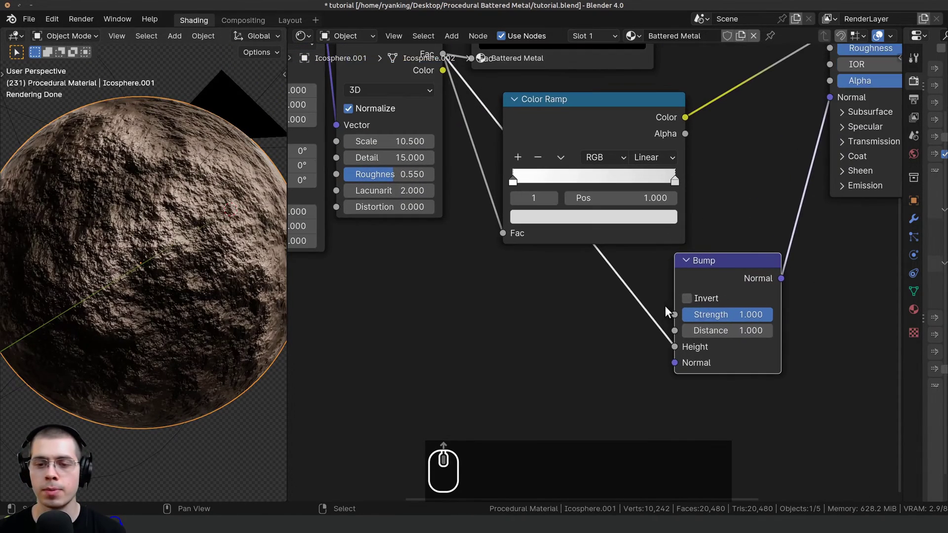
Step: Invert the Bump node and set its Strength to 0.300
click(688, 300)
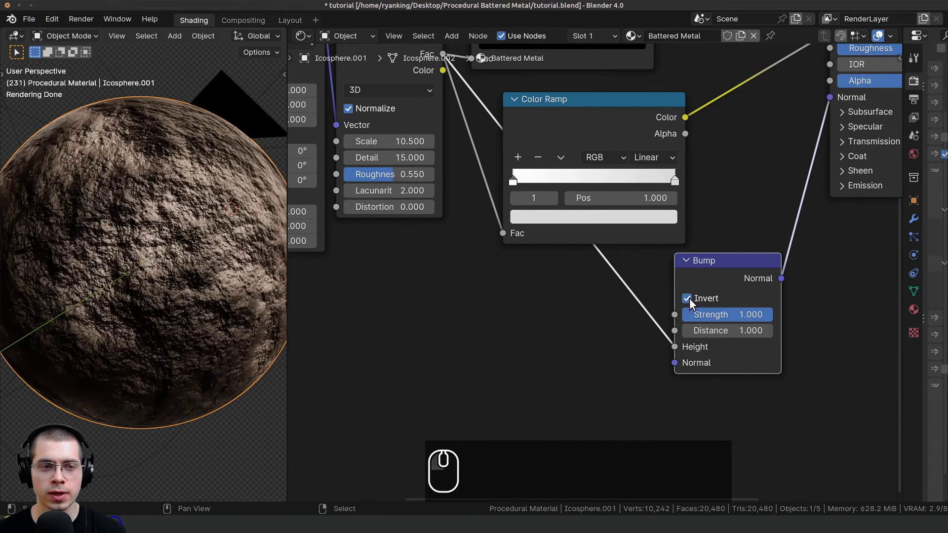
click(713, 314)
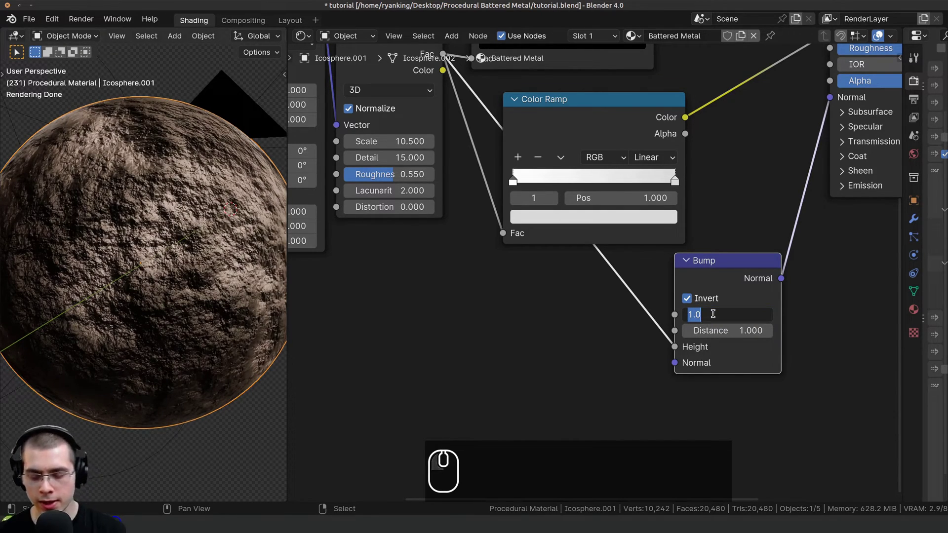
text(.3)
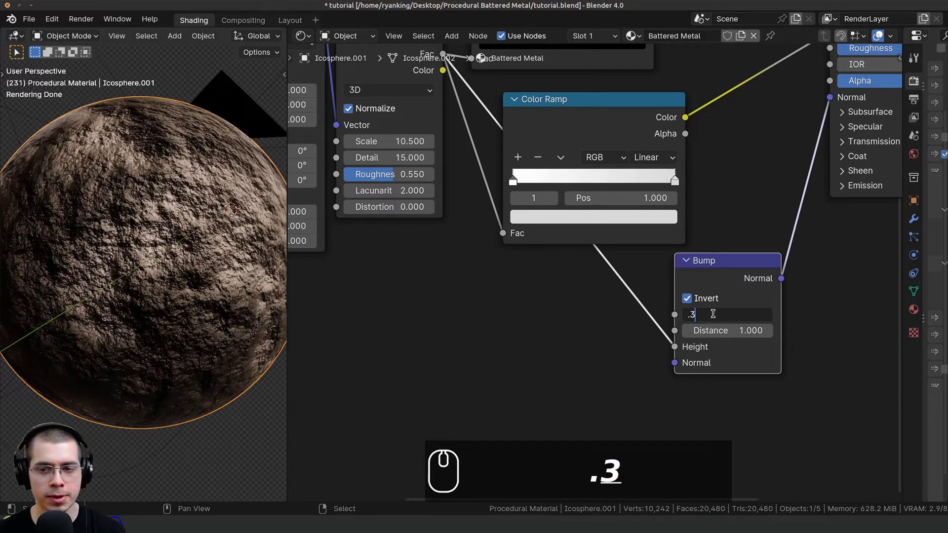
key(Return)
drag(713, 314, 701, 314)
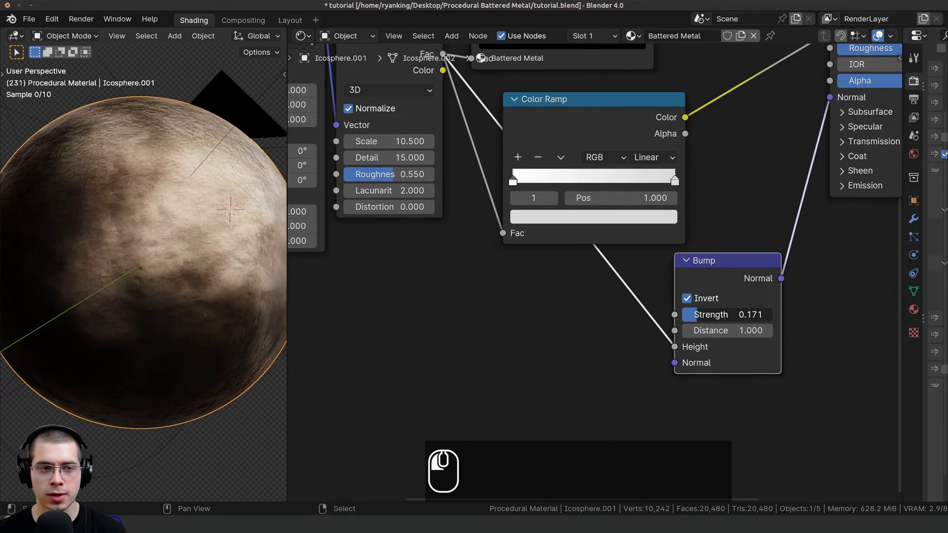
right_click(702, 315)
Step: Examine the bump detail on the sphere up close through the camera view
middle_drag(164, 256, 176, 281)
scroll(177, 281, down, 4)
scroll(176, 281, up, 3)
key(KP_0)
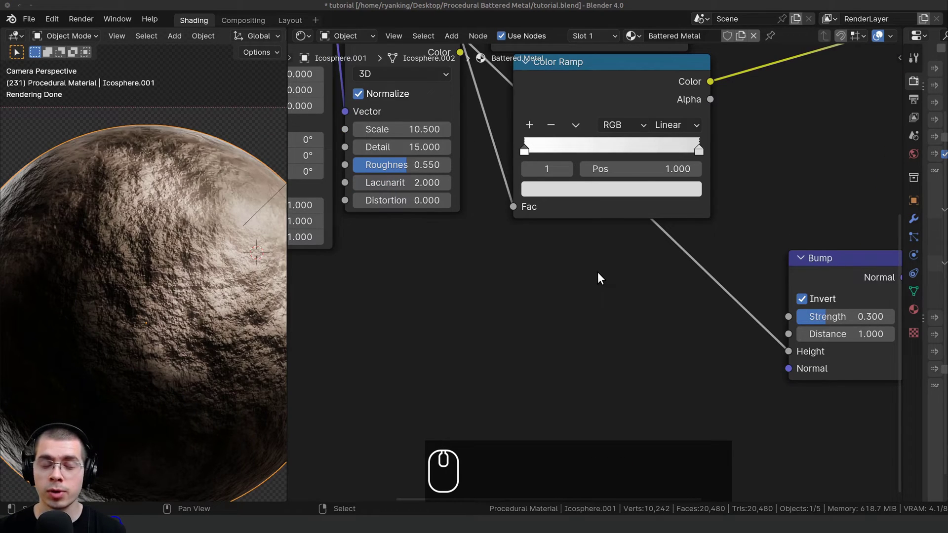
scroll(153, 225, up, 2)
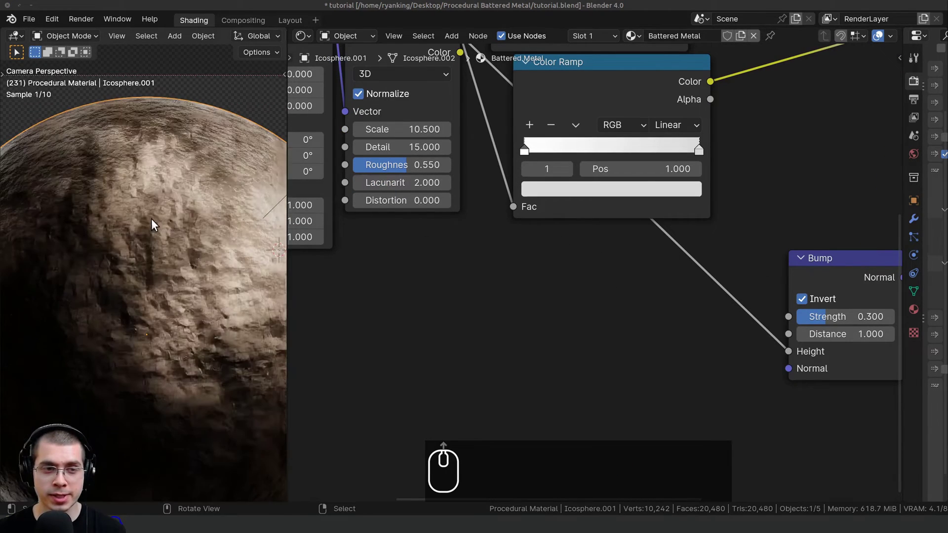
scroll(152, 224, down, 2)
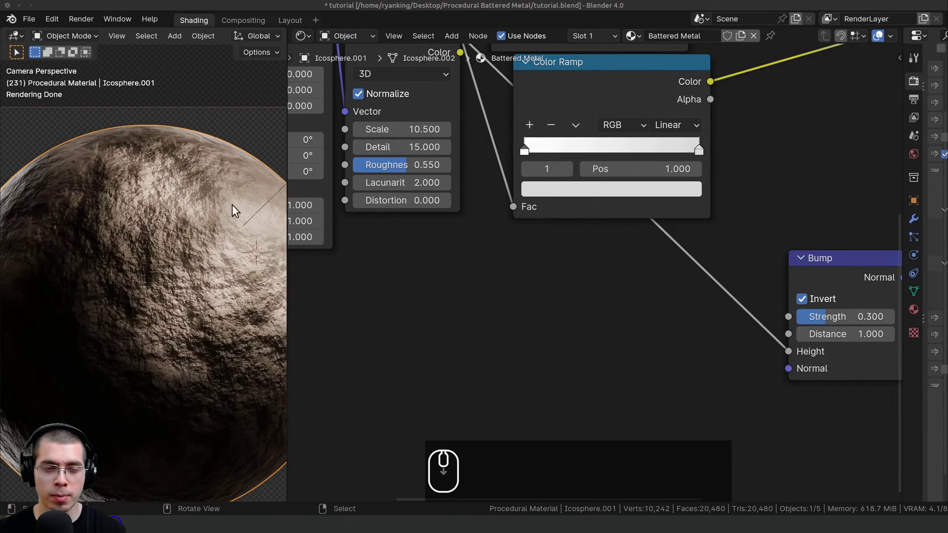
Step: Add an RGB Curves node and insert it into the link between the Noise Texture and the Bump node's Height
scroll(516, 167, down, 2)
key(shift+a)
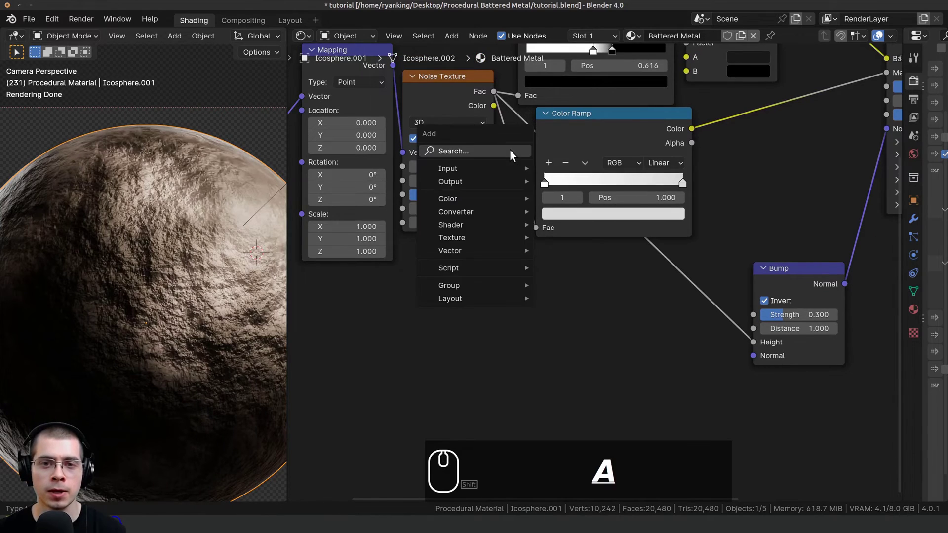
click(510, 149)
text(rgb)
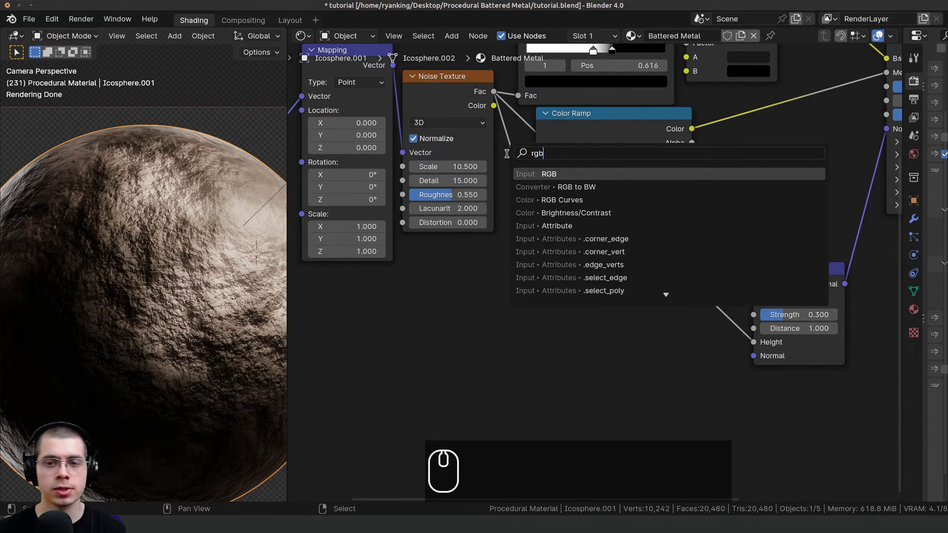
click(554, 200)
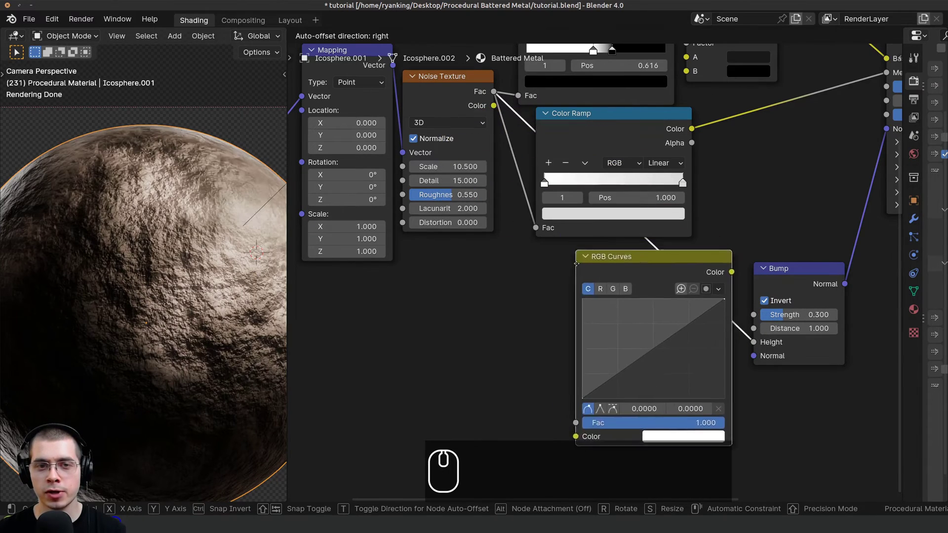
click(645, 246)
Step: Add a curve point at about 0.50, 0.19 in the RGB Curves node and lower the curve's right end to 1.0, 0.0
scroll(586, 57, up, 2)
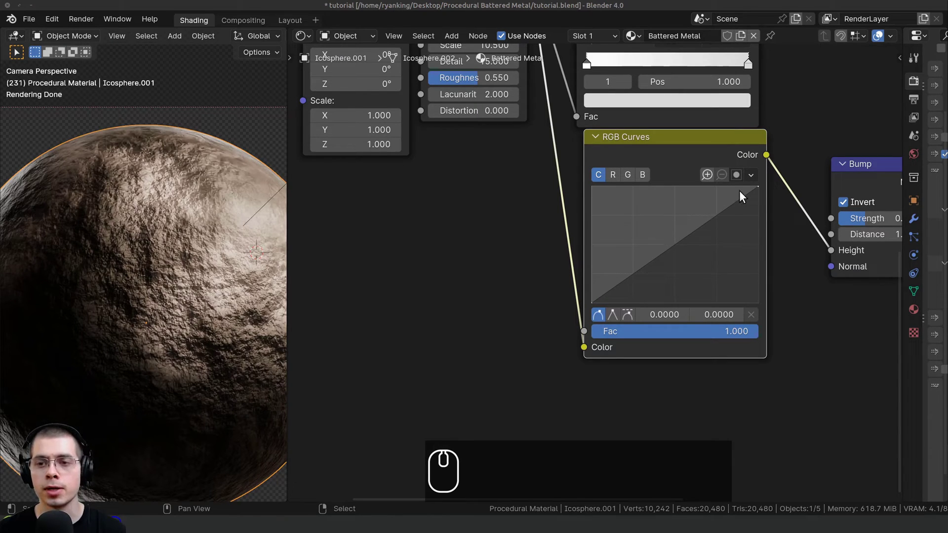
drag(676, 242, 675, 282)
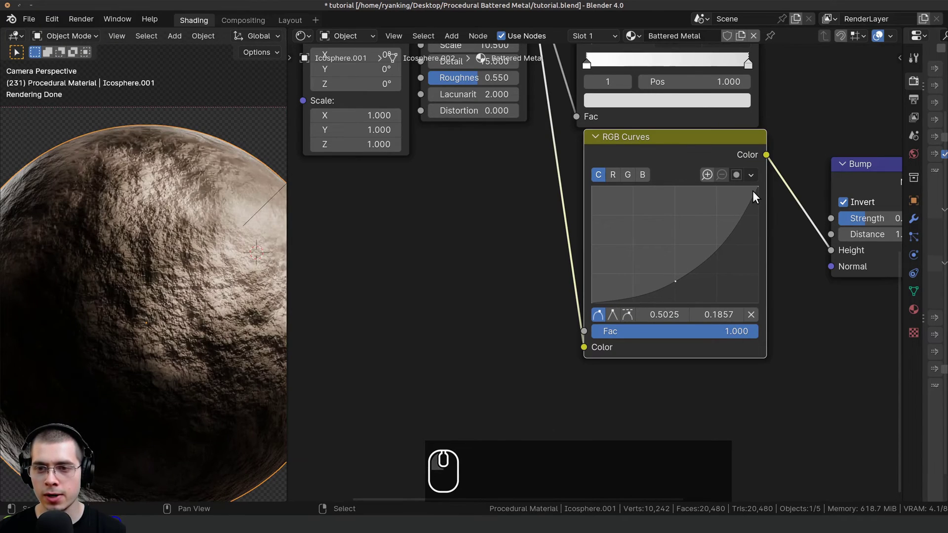
drag(757, 188, 757, 187)
drag(758, 292, 759, 304)
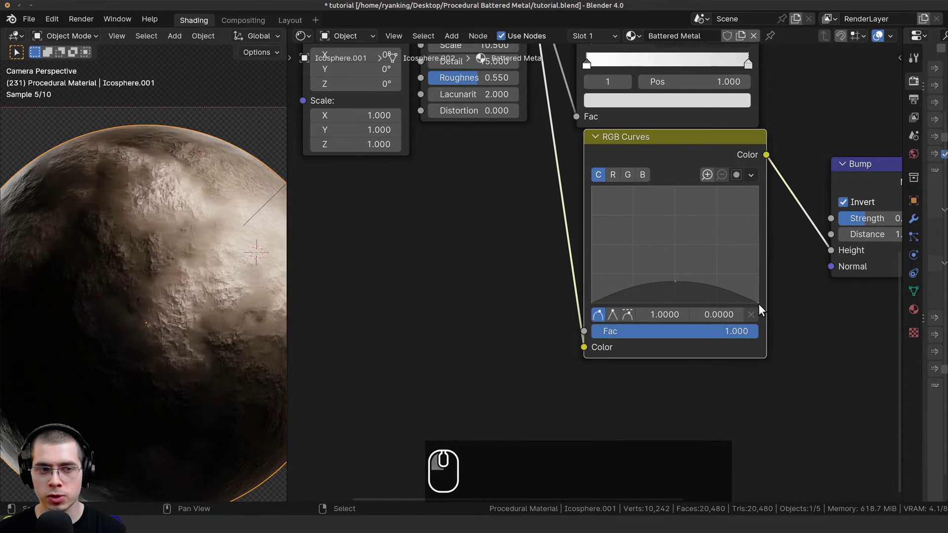
scroll(108, 284, up, 1)
shift+middle_drag(136, 223, 177, 241)
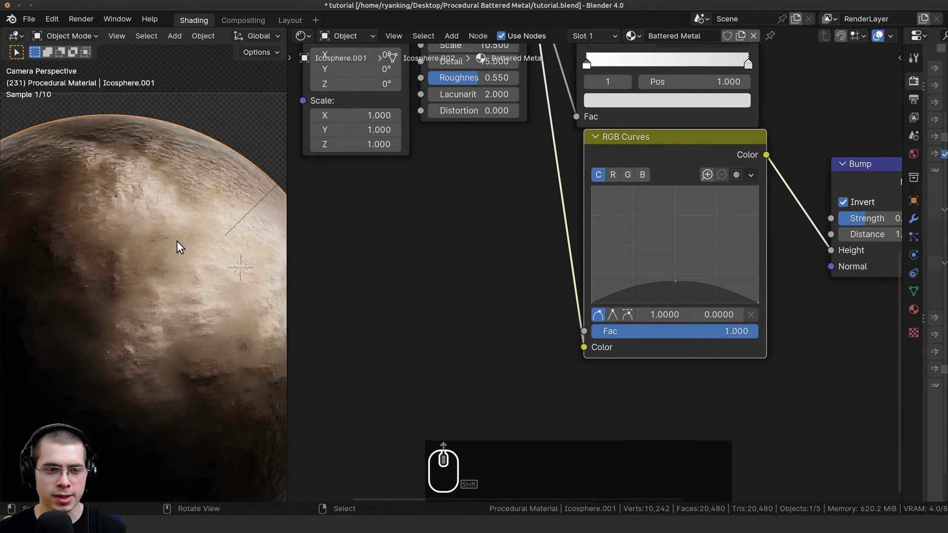
scroll(659, 264, up, 2)
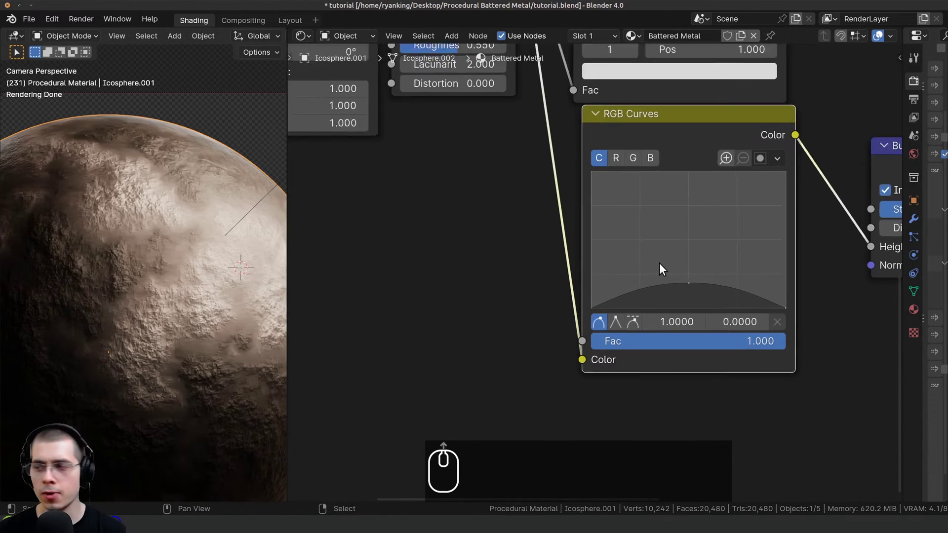
Step: Reshape the RGB curve into two low humps with a shallow central dip, placing the right hump's point at about 0.79, 0.15
drag(691, 284, 643, 288)
click(646, 295)
click(738, 298)
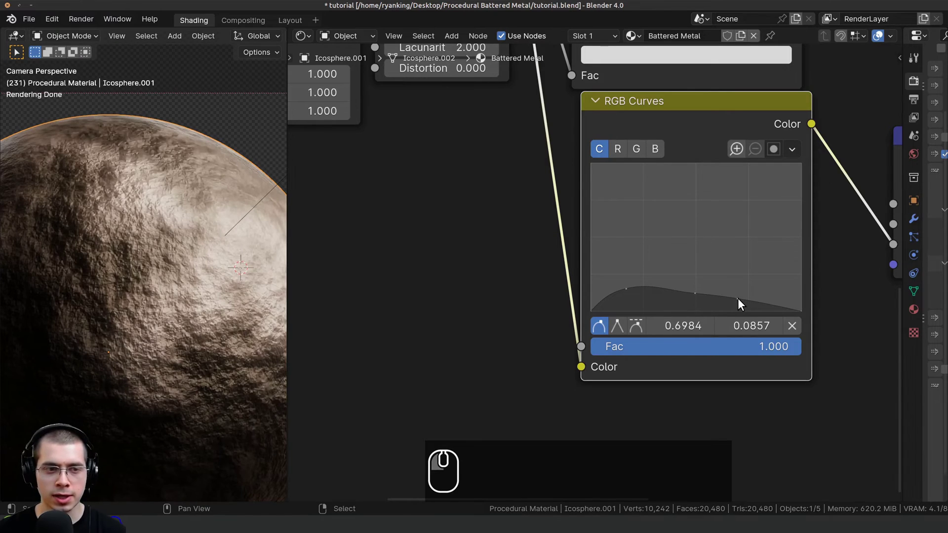
drag(738, 298, 754, 288)
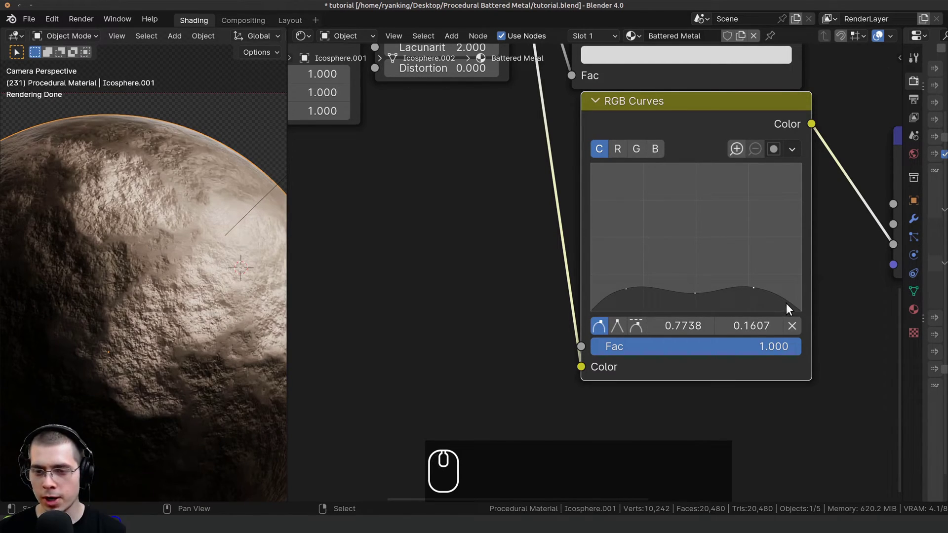
scroll(132, 260, up, 5)
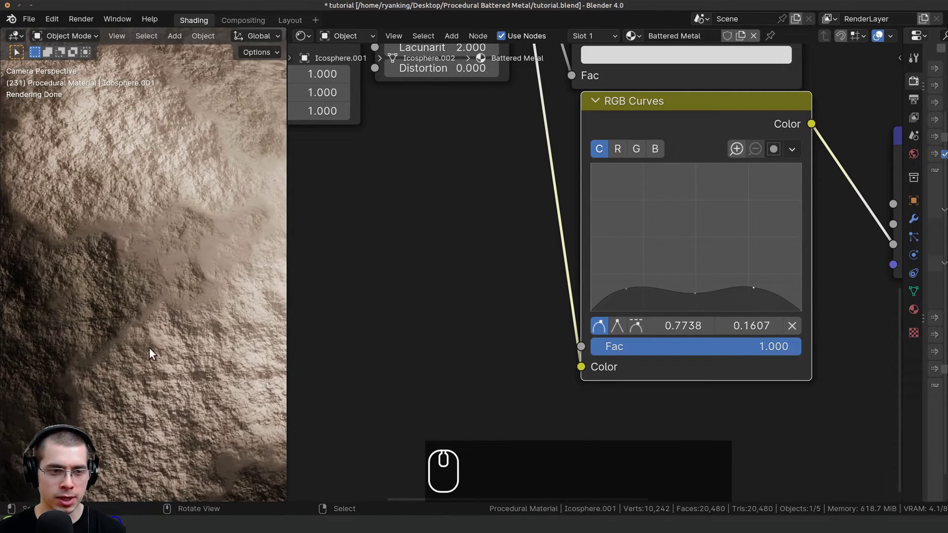
middle_drag(149, 347, 84, 224)
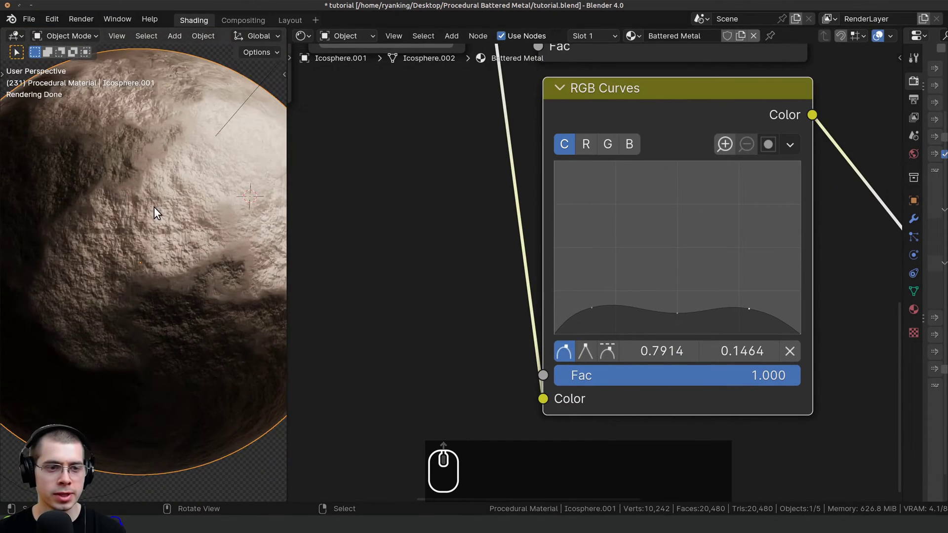
middle_drag(154, 206, 163, 163)
key(KP_0)
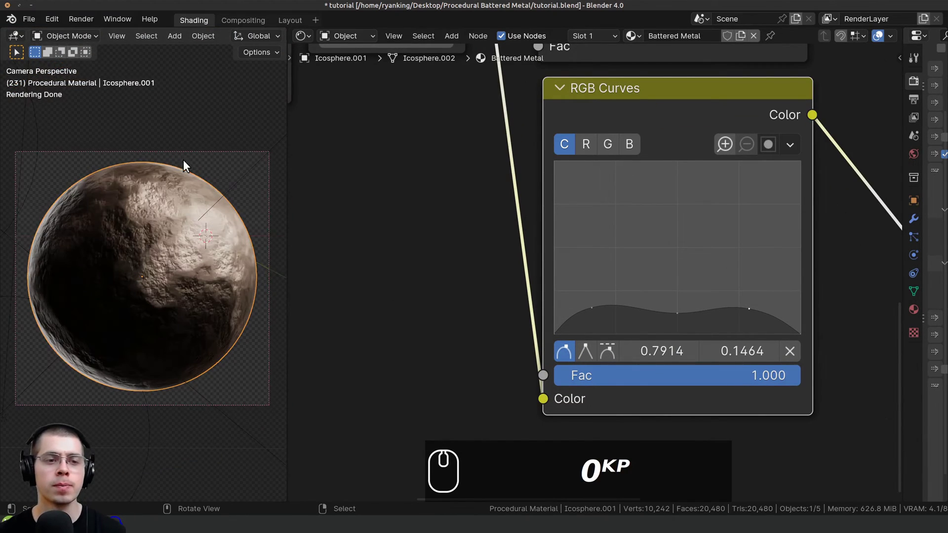
Step: Duplicate the Noise Texture with its Mapping link, place the copy above the original, and shift the Texture Coordinate and Mapping nodes left
scroll(665, 253, down, 2)
scroll(665, 254, down, 6)
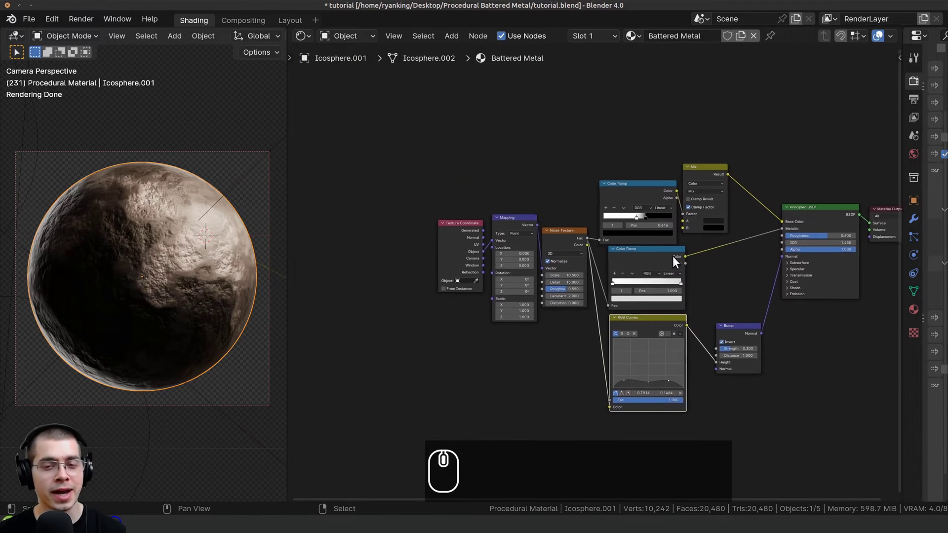
scroll(673, 256, up, 3)
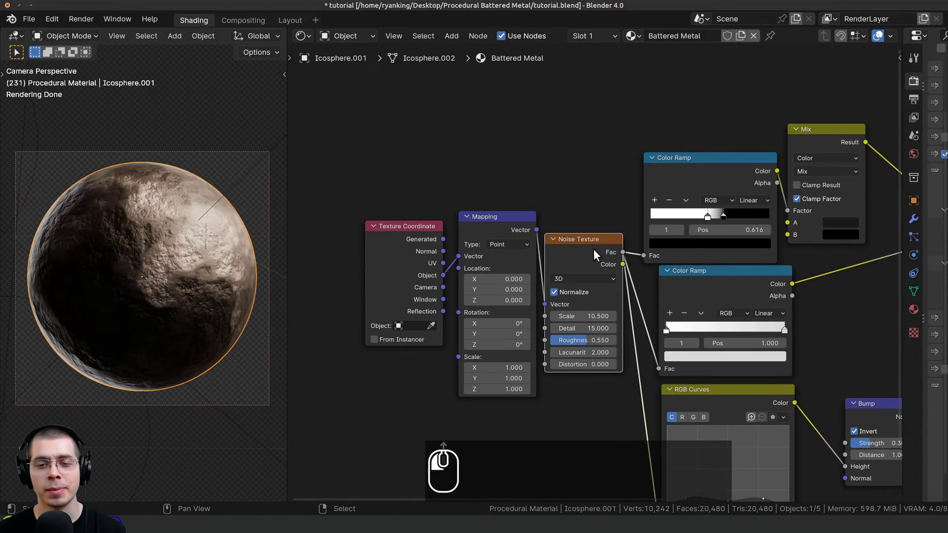
scroll(597, 254, down, 2)
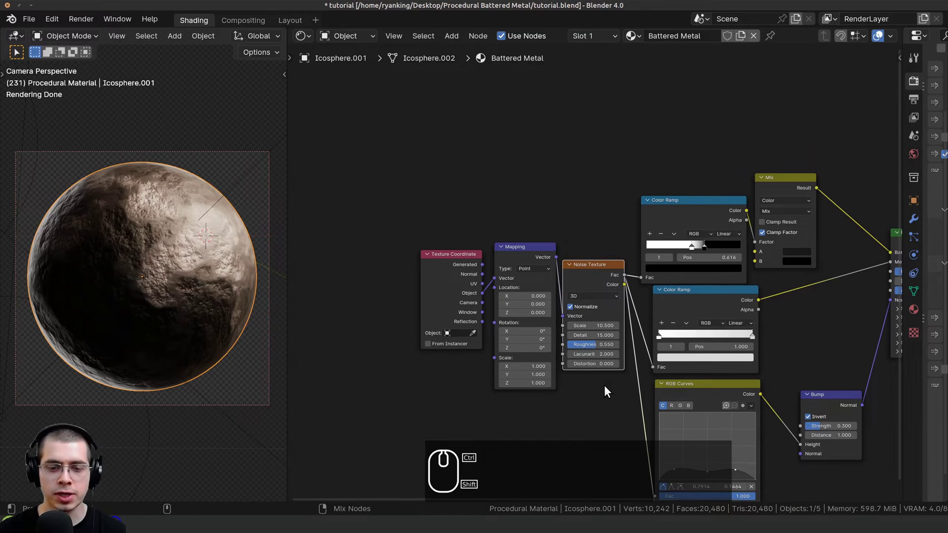
key(ctrl+shift+d)
click(606, 242)
drag(546, 225, 467, 295)
key(f)
key(ctrl+z)
key(g)
click(489, 272)
middle_drag(569, 194, 537, 265)
scroll(537, 265, up, 3)
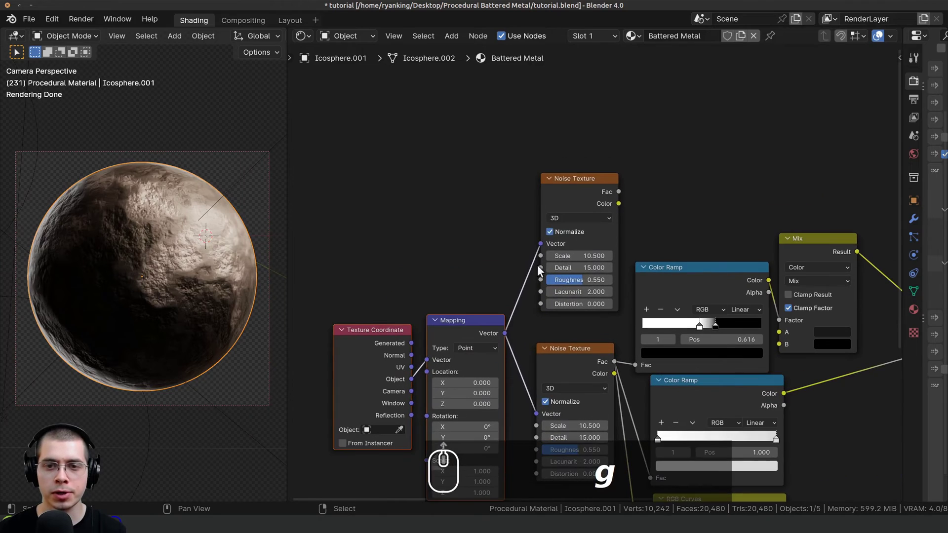
Step: Preview the upper Noise Texture's Fac output on the sphere
key(alt+a)
drag(582, 194, 575, 198)
scroll(575, 197, up, 1)
ctrl+shift+click(578, 192)
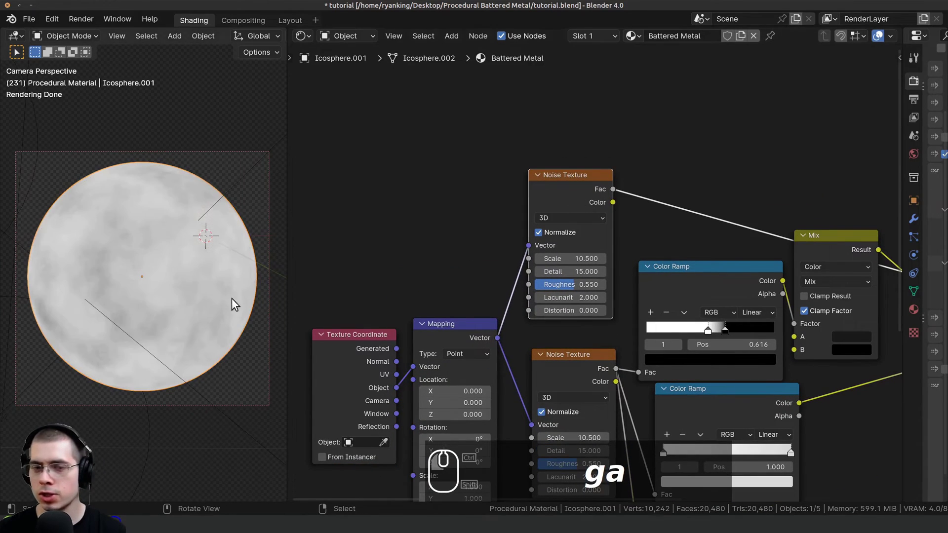
Step: Set the upper Noise Texture's Scale to 24.5 and its Roughness to 0.85
scroll(586, 253, up, 1)
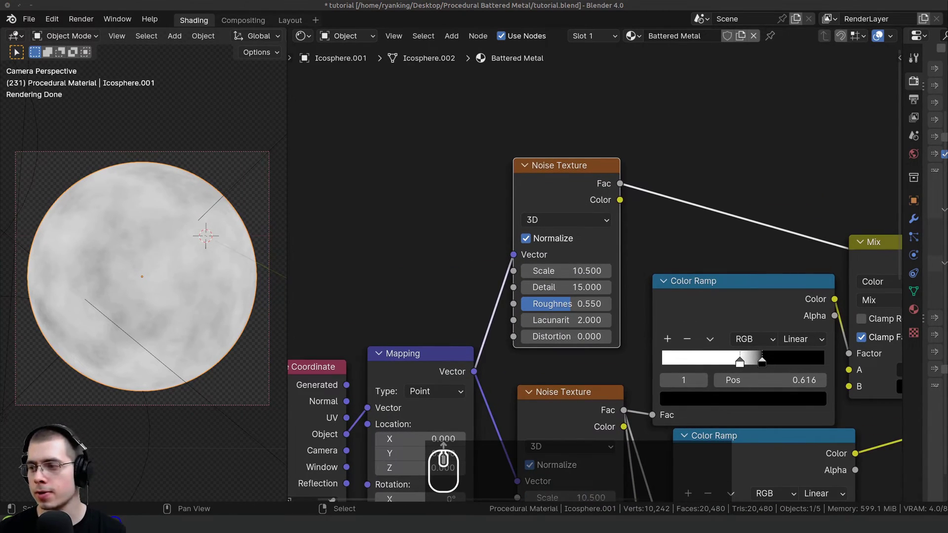
scroll(529, 331, up, 1)
click(549, 271)
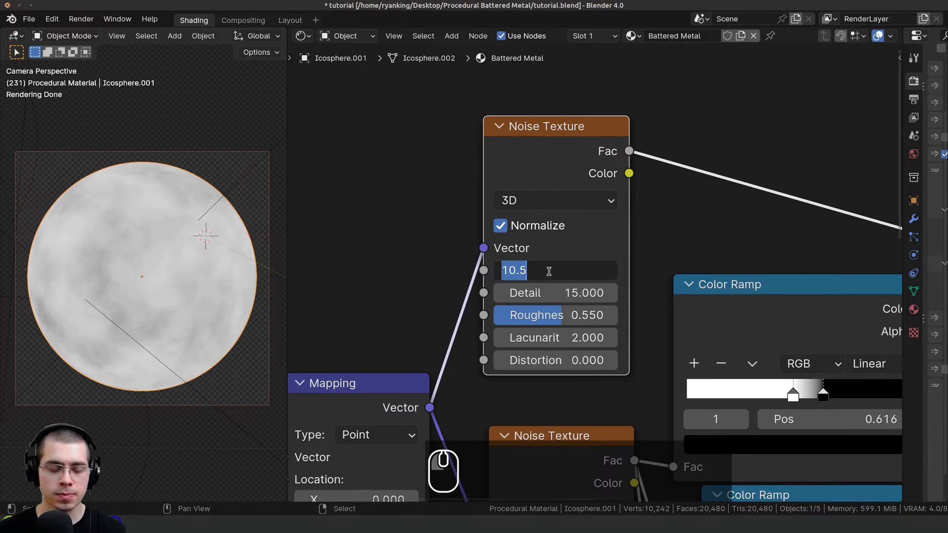
text(24.5)
key(Return)
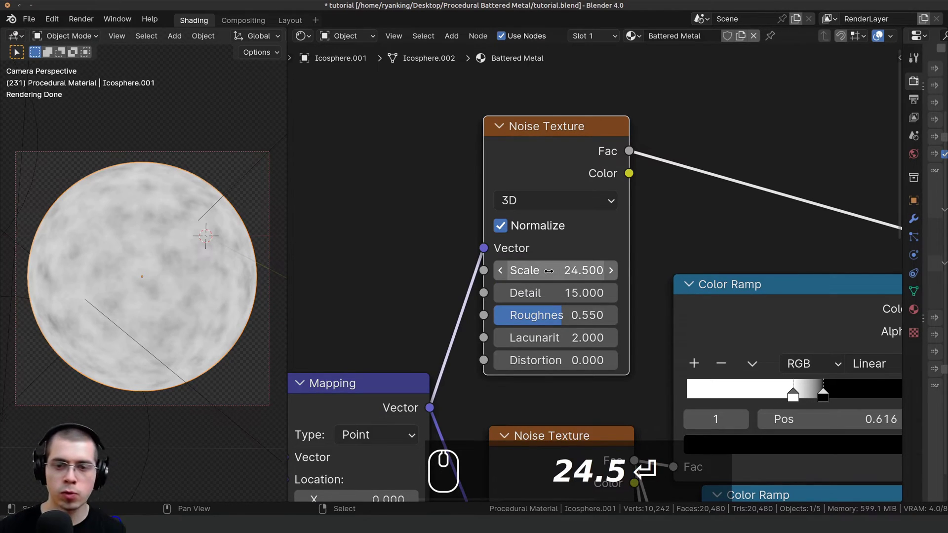
click(575, 319)
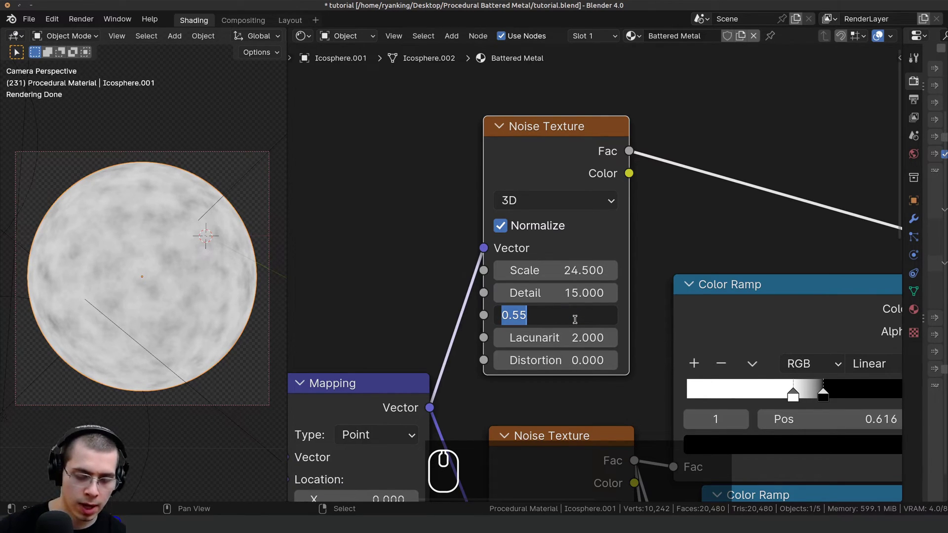
text(.85)
key(Return)
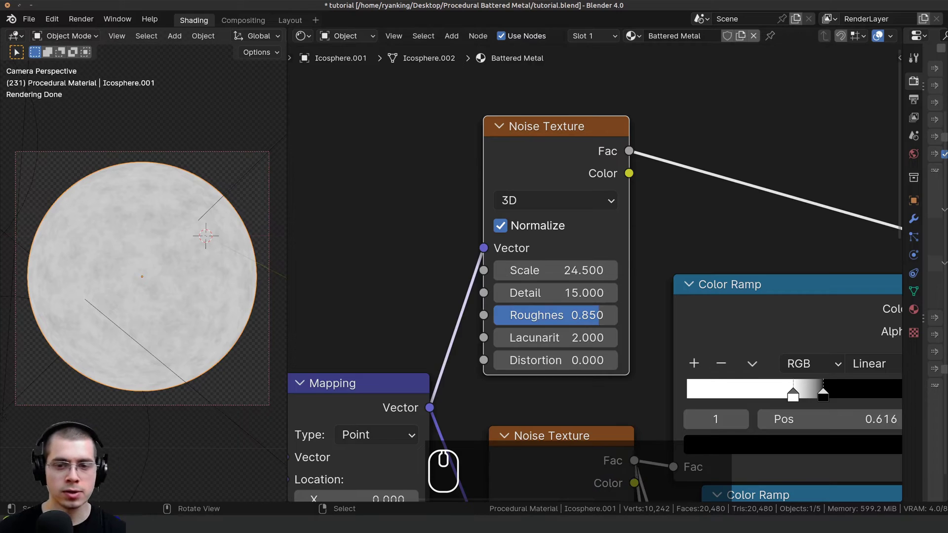
Step: Duplicate the Color Ramp that feeds the Mix node and insert the copy after the upper Noise Texture in the previewed link
scroll(672, 265, down, 4)
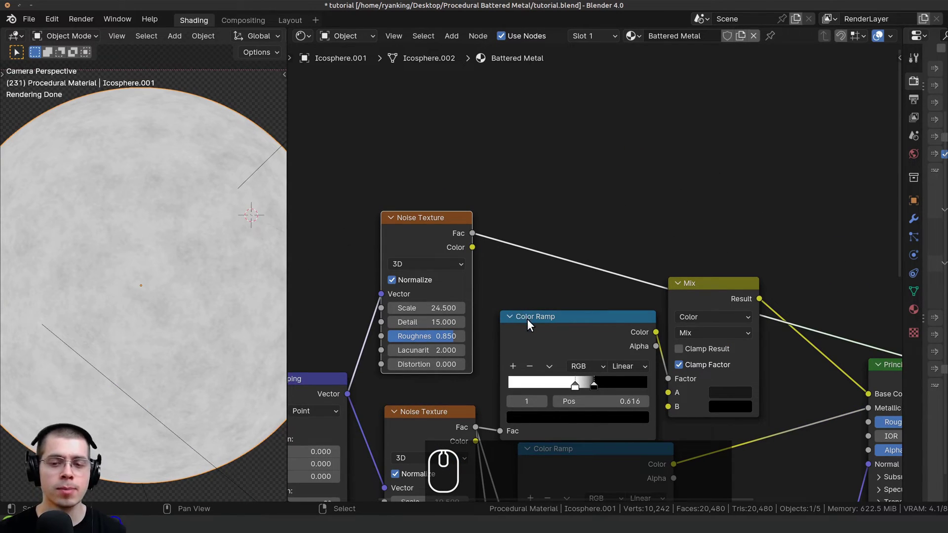
click(546, 346)
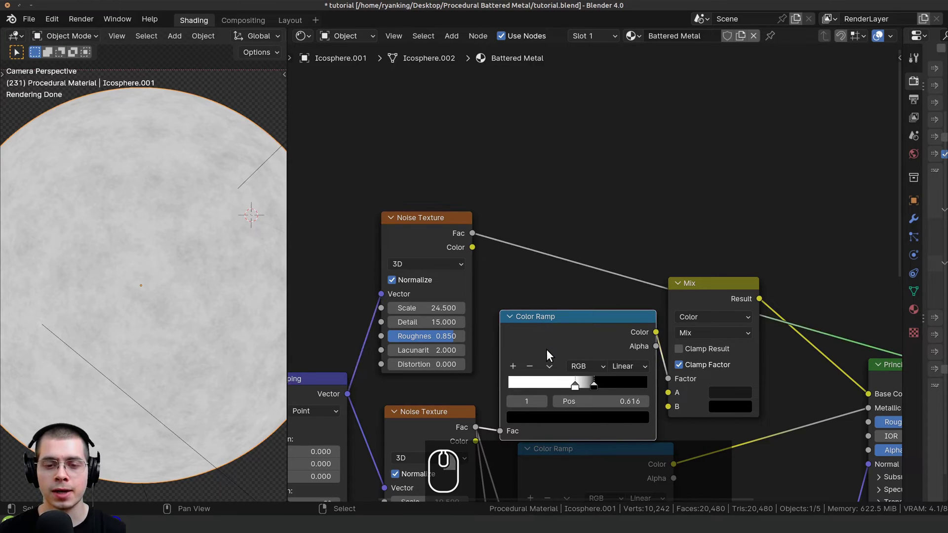
key(shift+d)
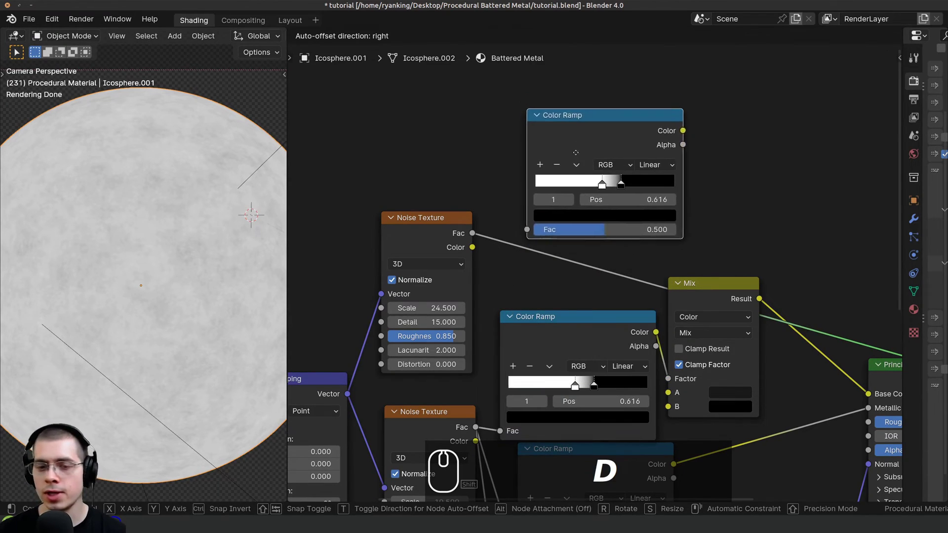
click(577, 174)
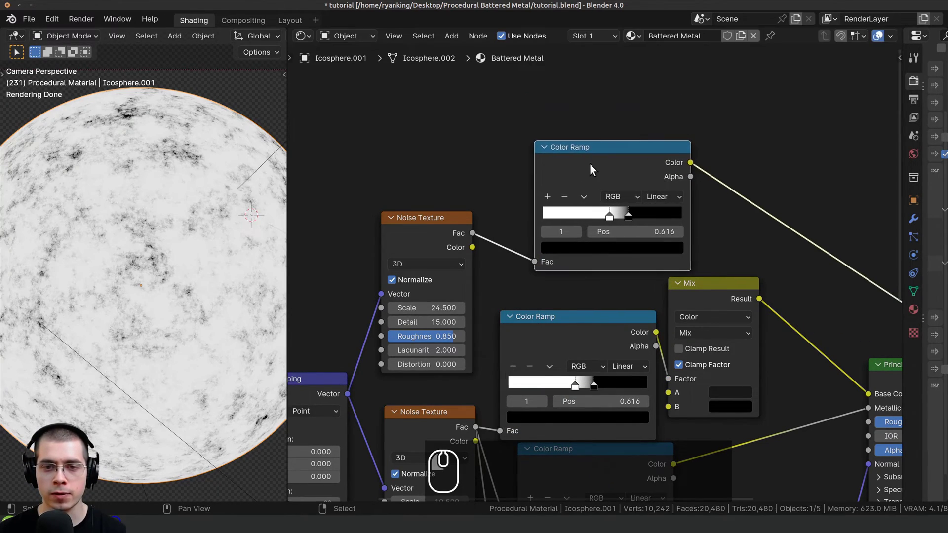
Step: Reverse the new Color Ramp's stop order to black then white, with the white stop at 0.812 and the black stop just past the middle
scroll(639, 179, up, 1)
scroll(648, 212, up, 2)
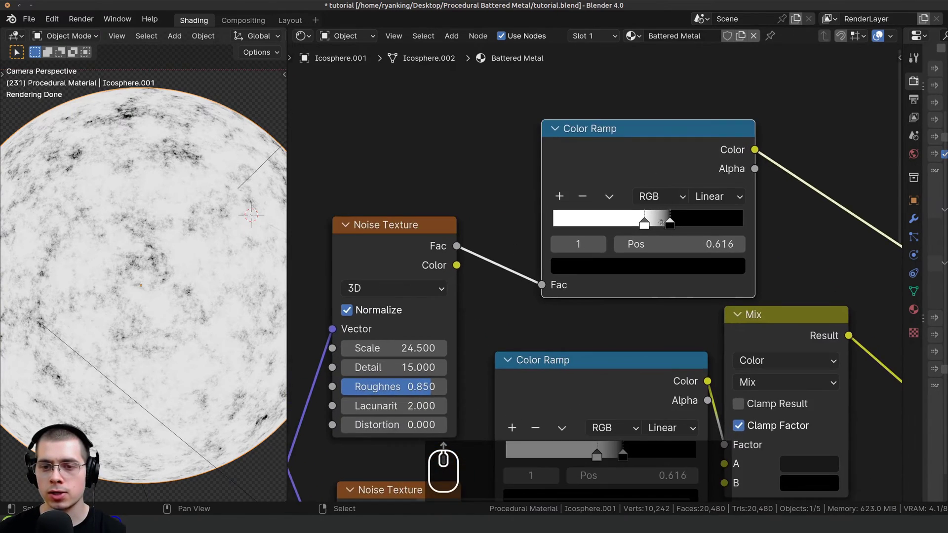
drag(612, 234, 643, 239)
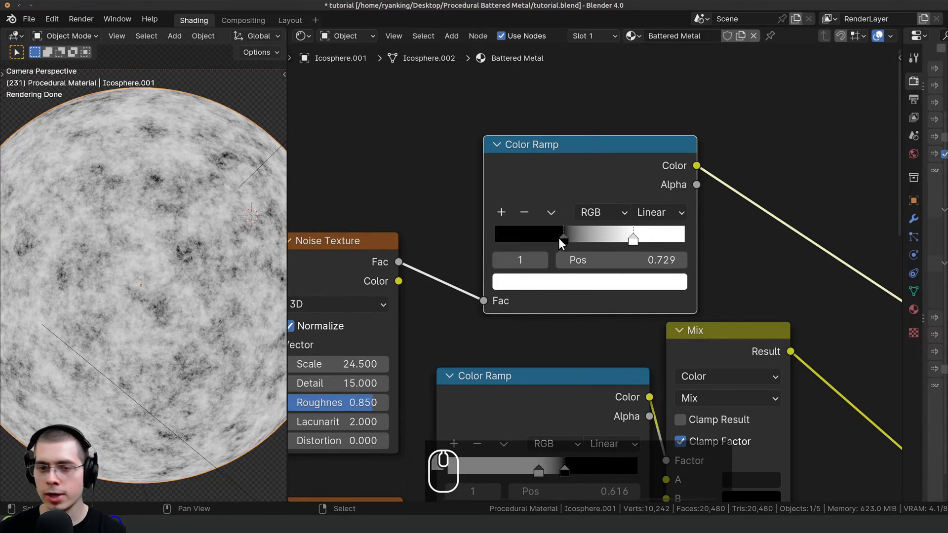
drag(559, 239, 652, 239)
scroll(141, 164, down, 3)
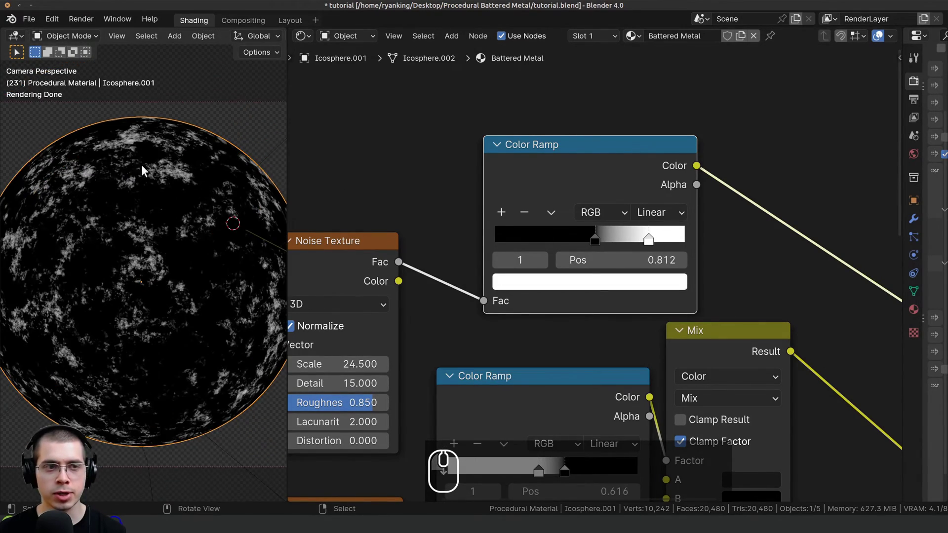
scroll(183, 214, up, 1)
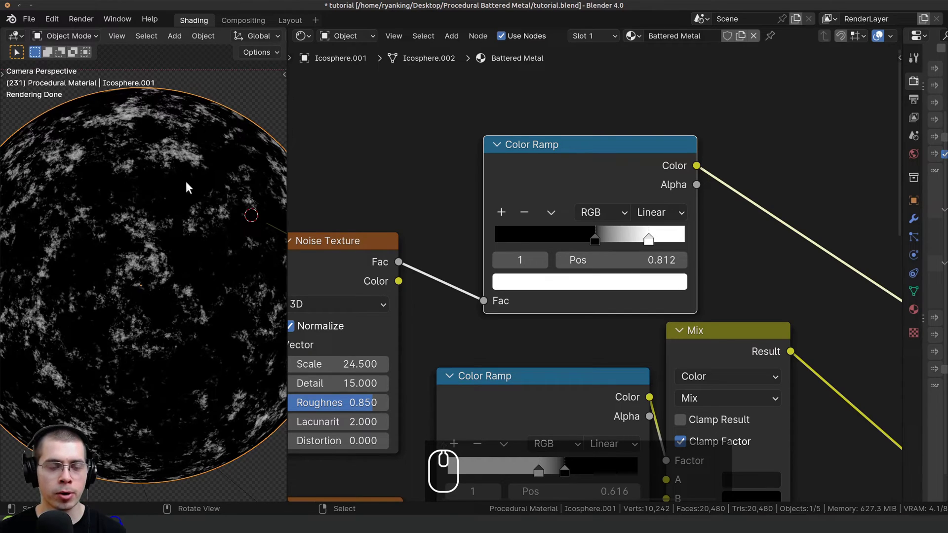
Step: Duplicate the Mix node and insert the copy into the link between the original Mix and the Principled BSDF's Base Color
scroll(593, 168, down, 2)
scroll(594, 168, down, 1)
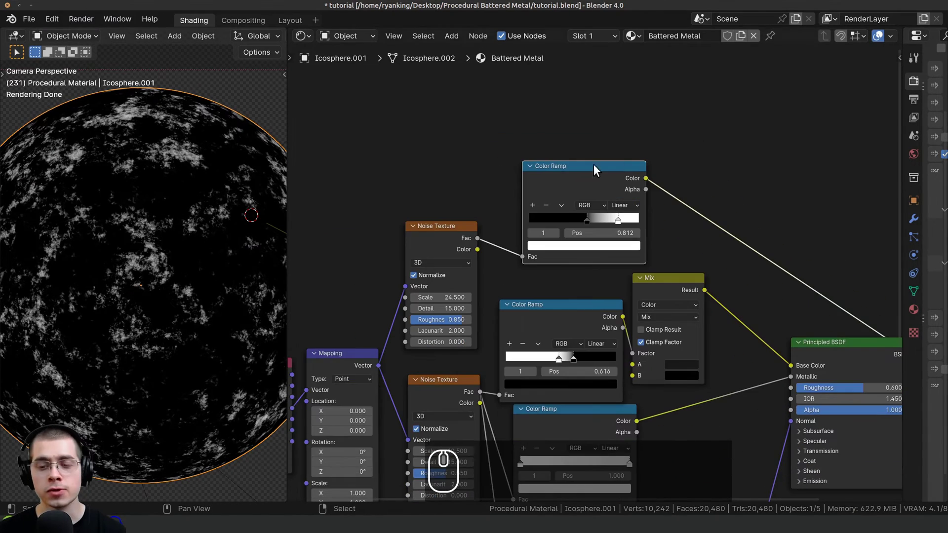
scroll(632, 273, up, 2)
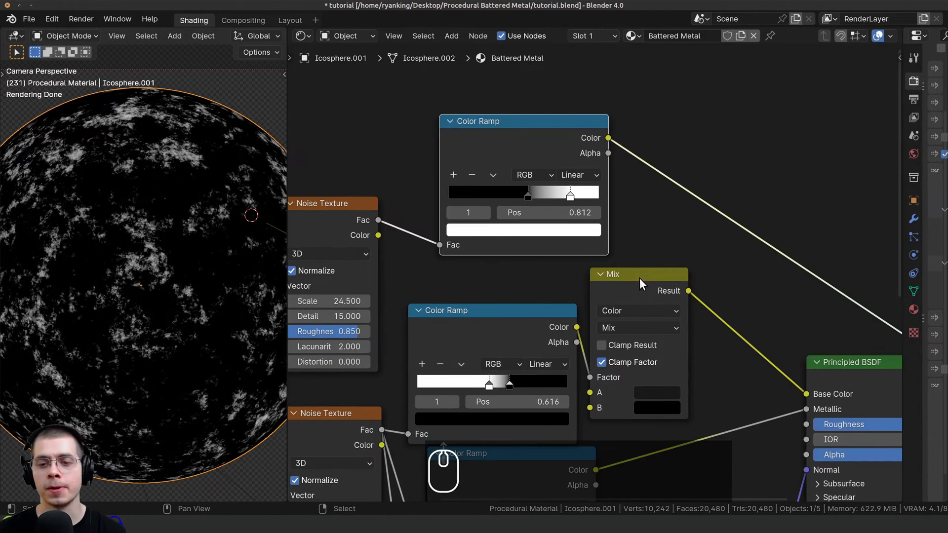
scroll(553, 285, down, 1)
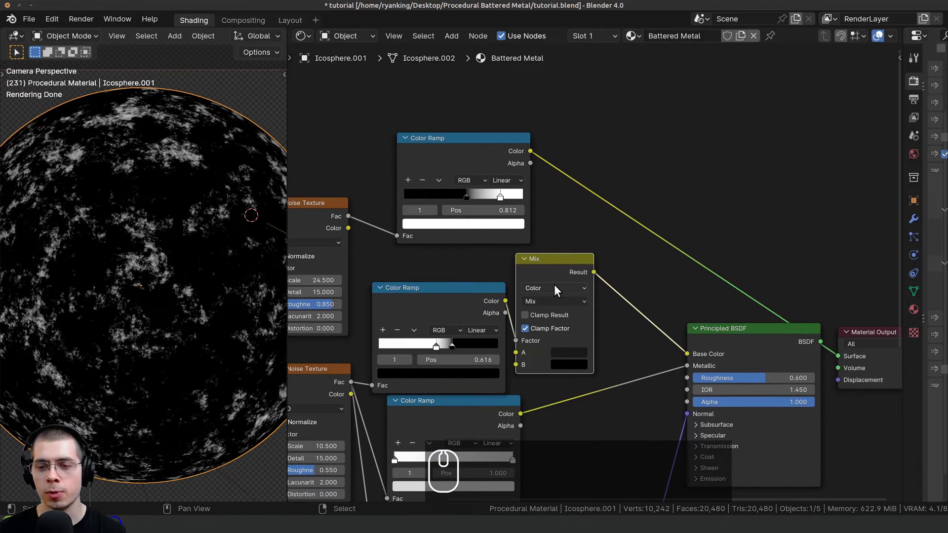
key(shift+d)
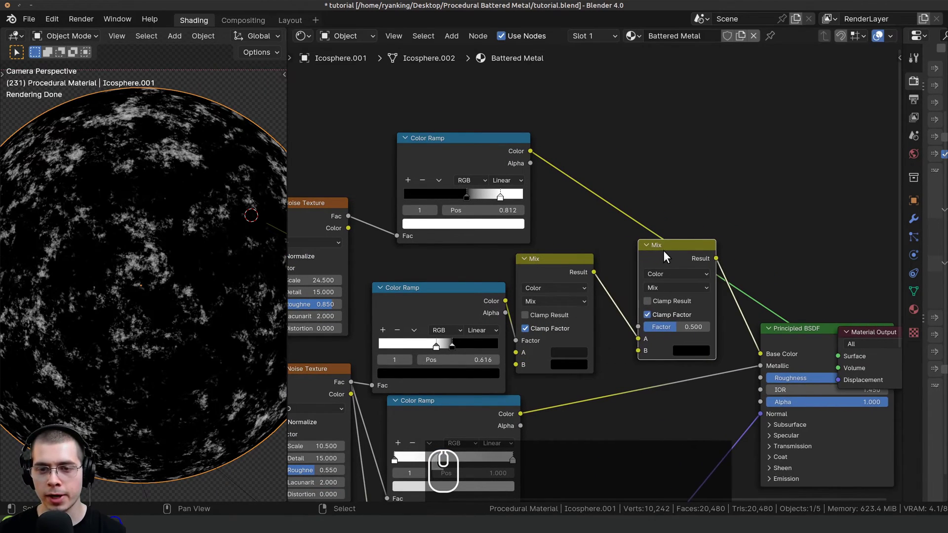
Step: Connect the upper Color Ramp's Color output to the Factor input of the second Mix node
click(662, 269)
drag(484, 147, 489, 148)
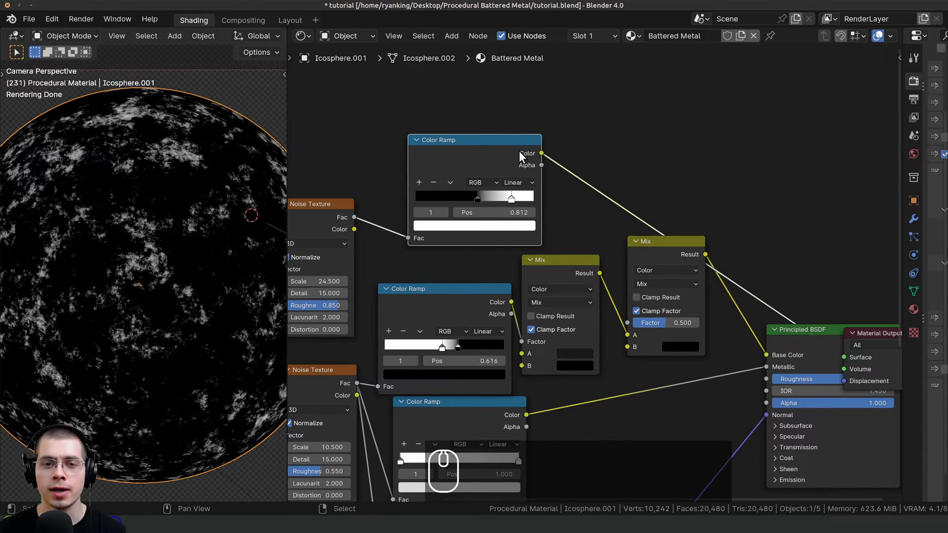
key(g)
right_click(509, 129)
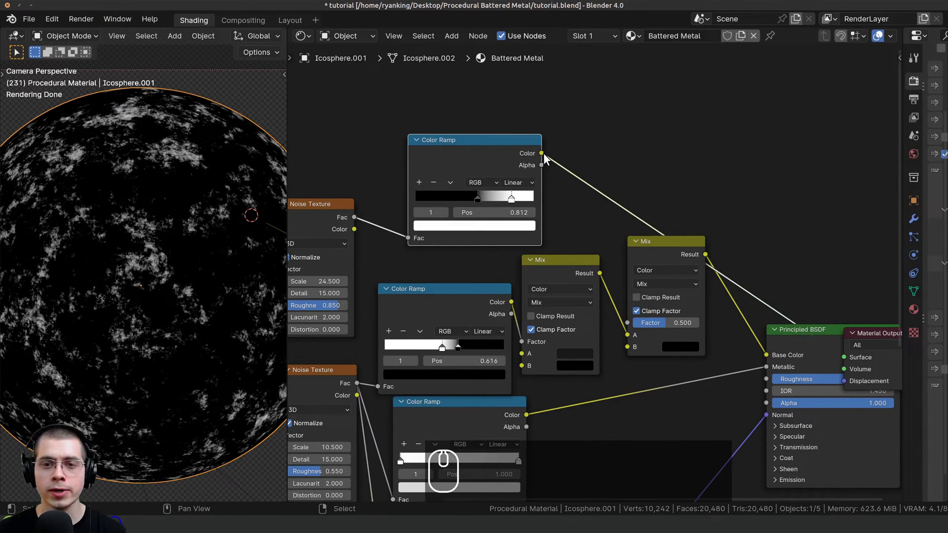
drag(542, 153, 628, 323)
Step: Reposition the two Mix nodes so they sit clear of the neighbouring Color Ramp and of each other
middle_drag(703, 382, 653, 316)
scroll(653, 316, up, 2)
drag(605, 167, 617, 146)
drag(473, 198, 462, 218)
scroll(590, 303, up, 3)
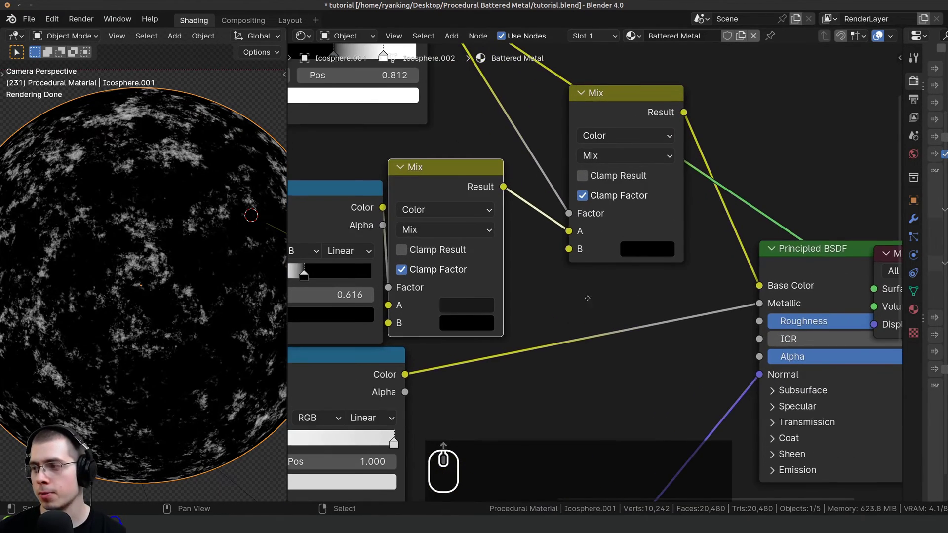
middle_drag(589, 298, 609, 294)
drag(463, 168, 480, 171)
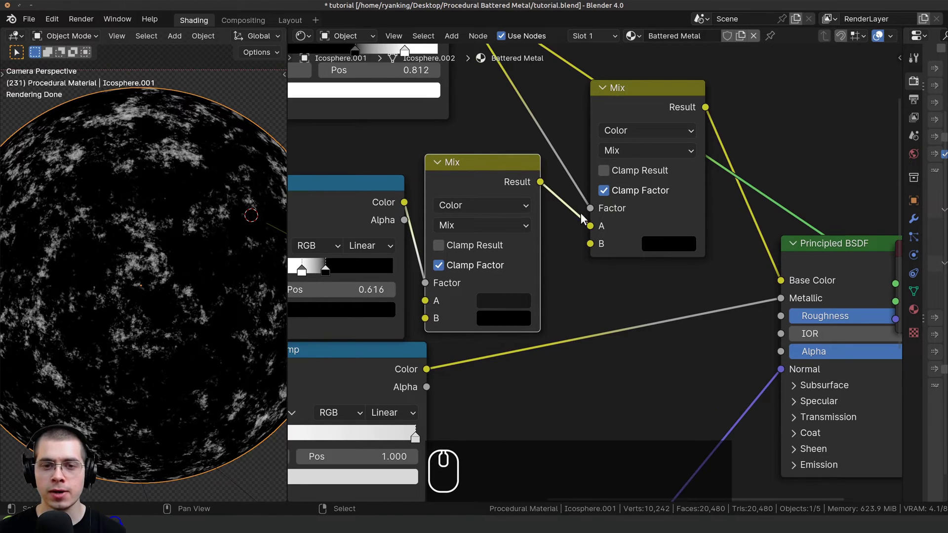
middle_drag(611, 256, 635, 313)
scroll(656, 277, down, 2)
Step: Preview the second Mix node's result and set its B color to a dark reddish brown, hex 3C0F00
ctrl+shift+click(612, 191)
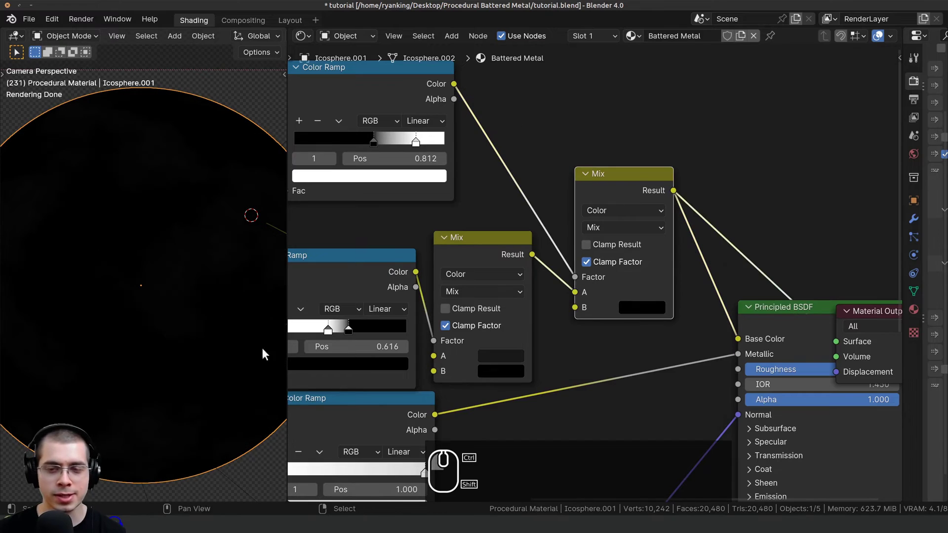
click(634, 308)
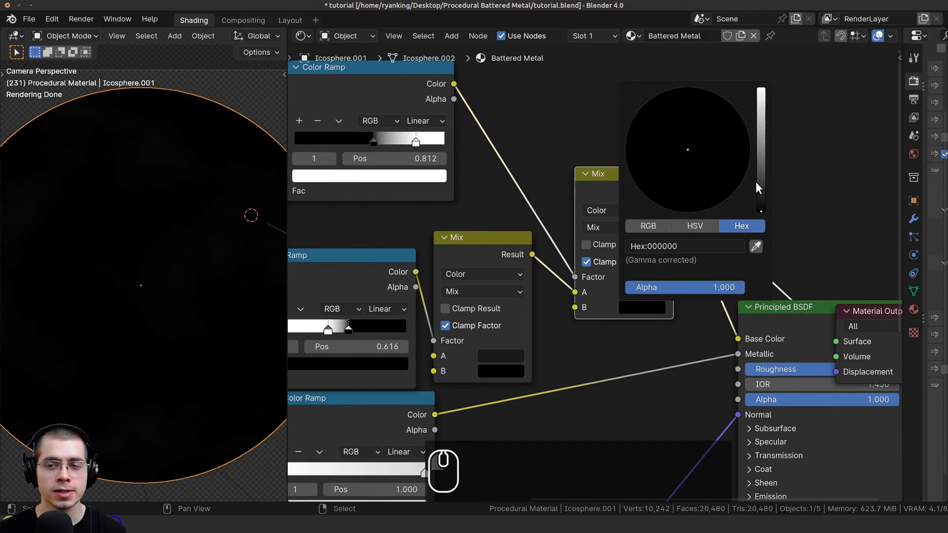
drag(758, 184, 761, 88)
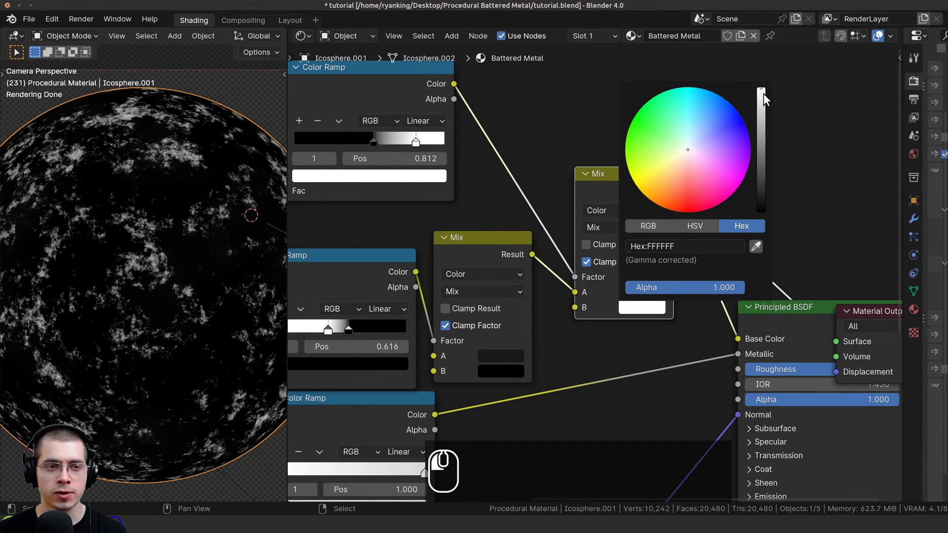
click(627, 309)
drag(684, 123, 667, 207)
scroll(667, 207, down, 8)
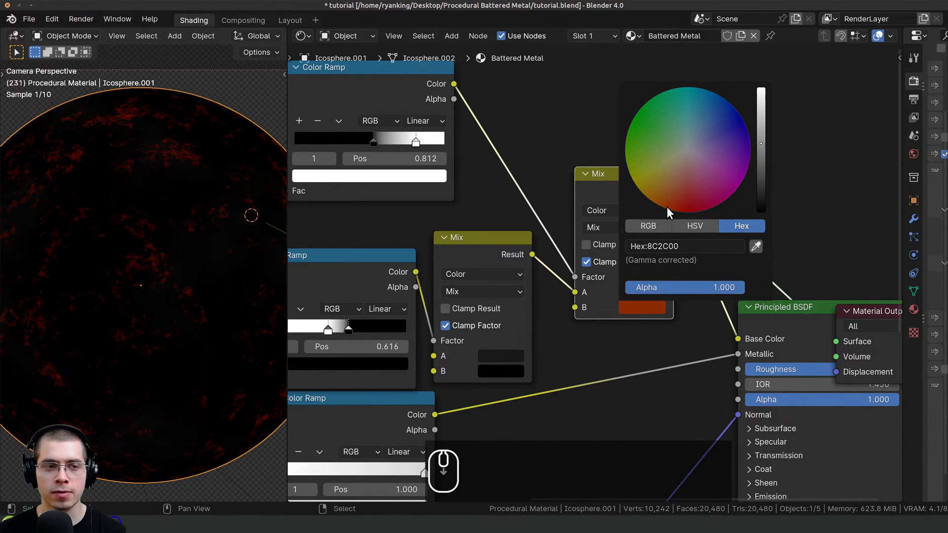
click(656, 308)
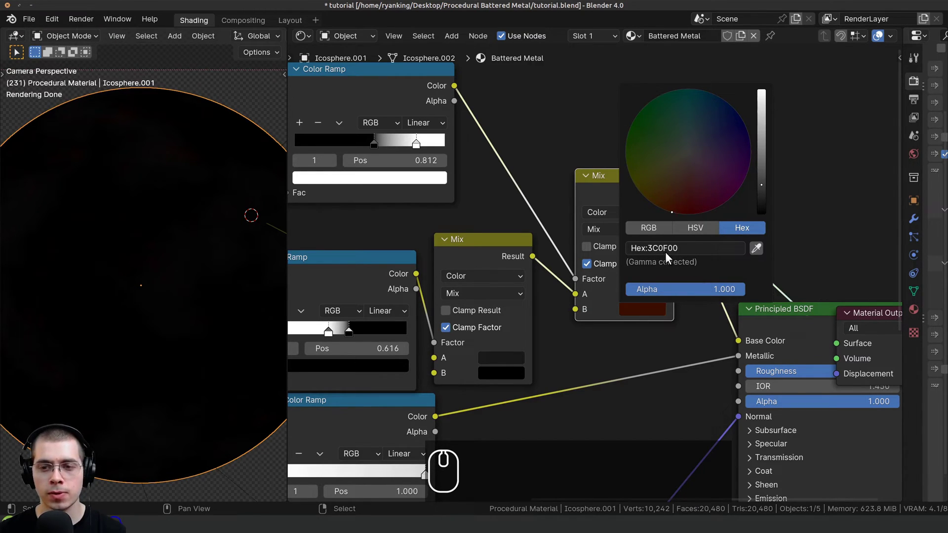
Step: Move the Material Output clear of the Principled BSDF, preview the full shader and adjust the second Mix node's position
scroll(113, 280, down, 3)
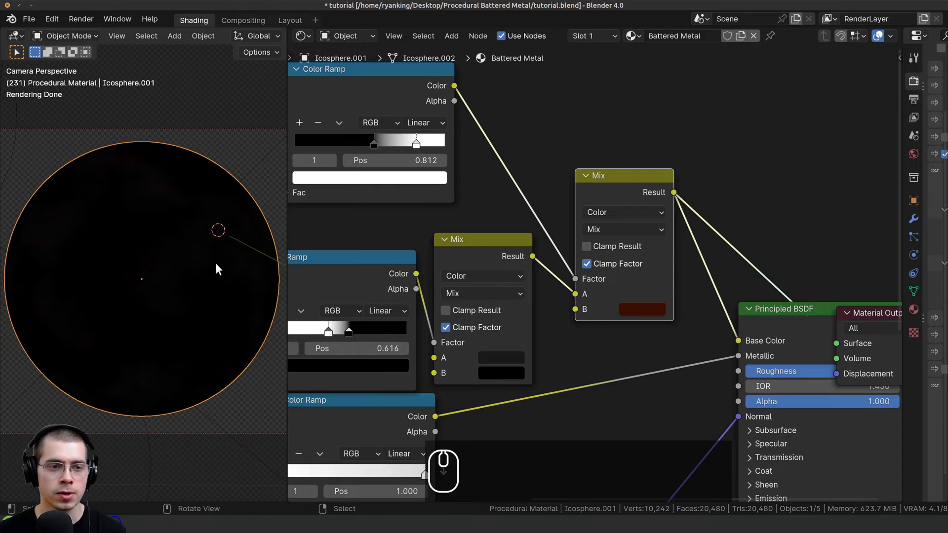
scroll(628, 293, down, 3)
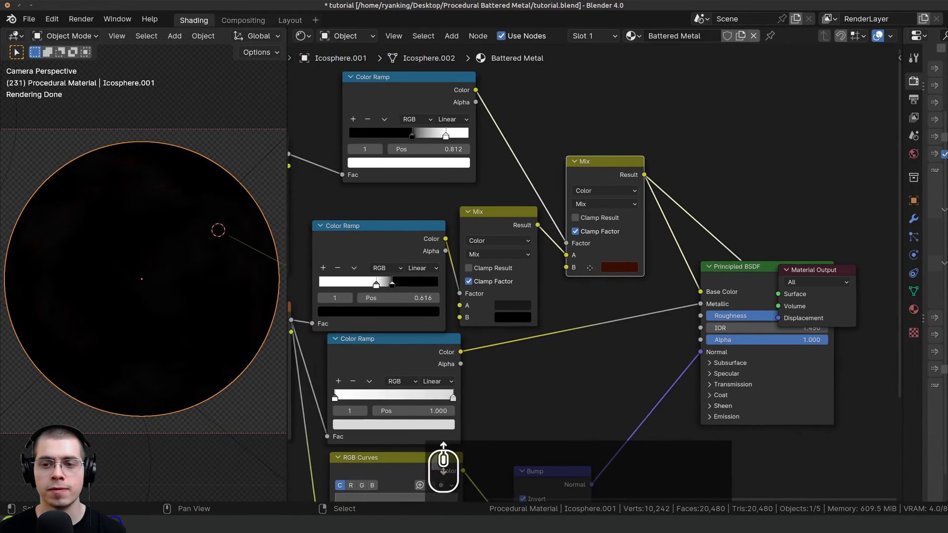
drag(796, 272, 861, 271)
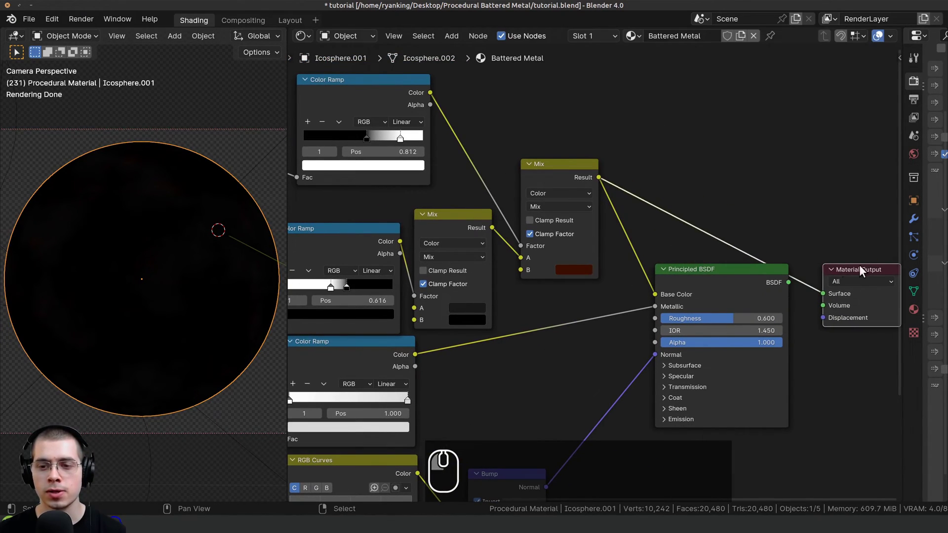
click(565, 193)
drag(548, 170, 538, 170)
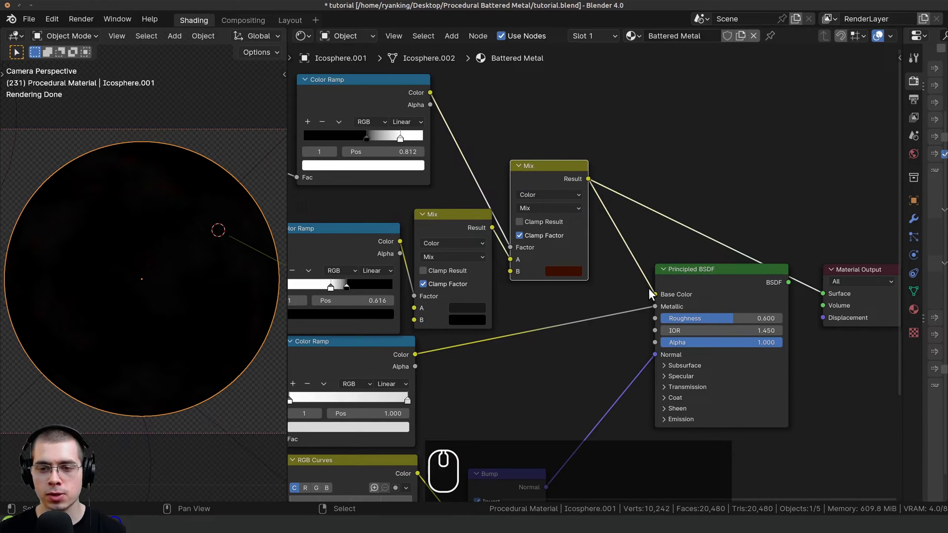
ctrl+shift+click(711, 273)
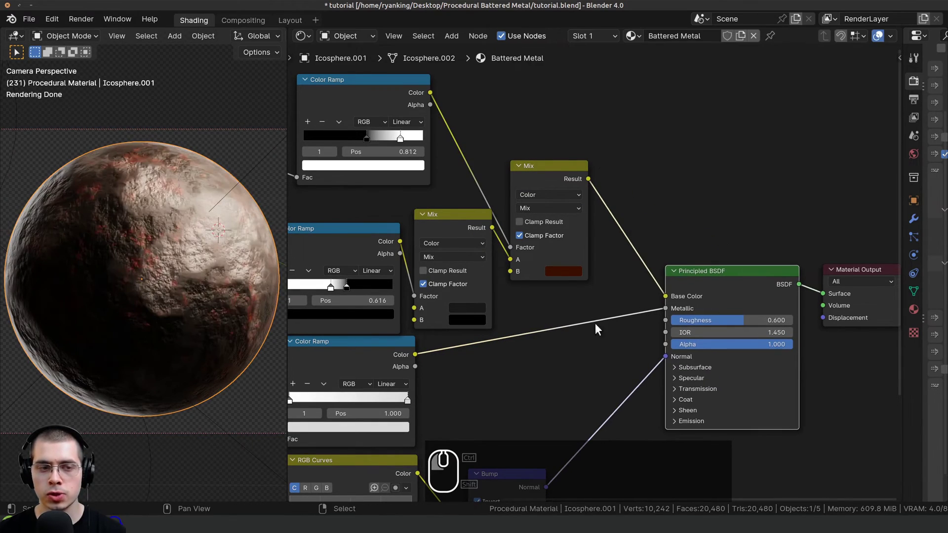
scroll(218, 328, up, 5)
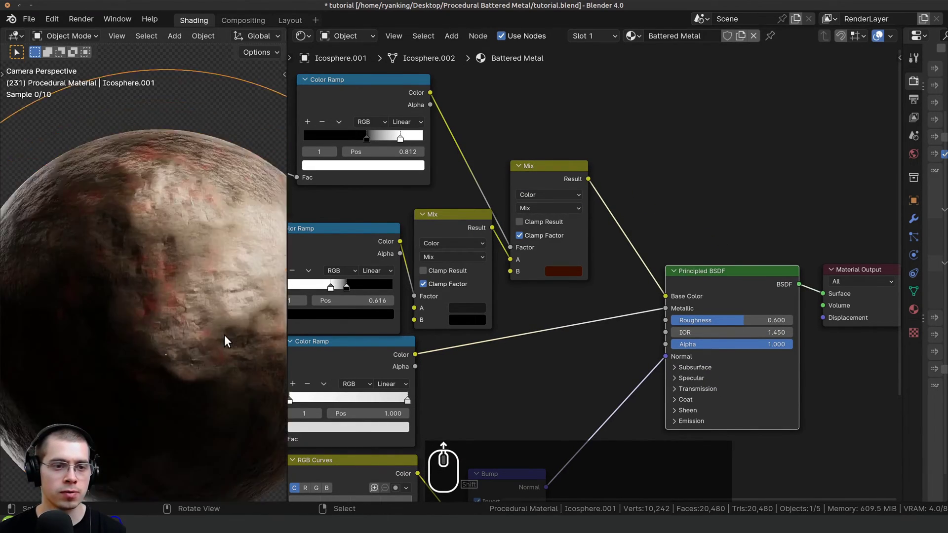
scroll(163, 240, up, 2)
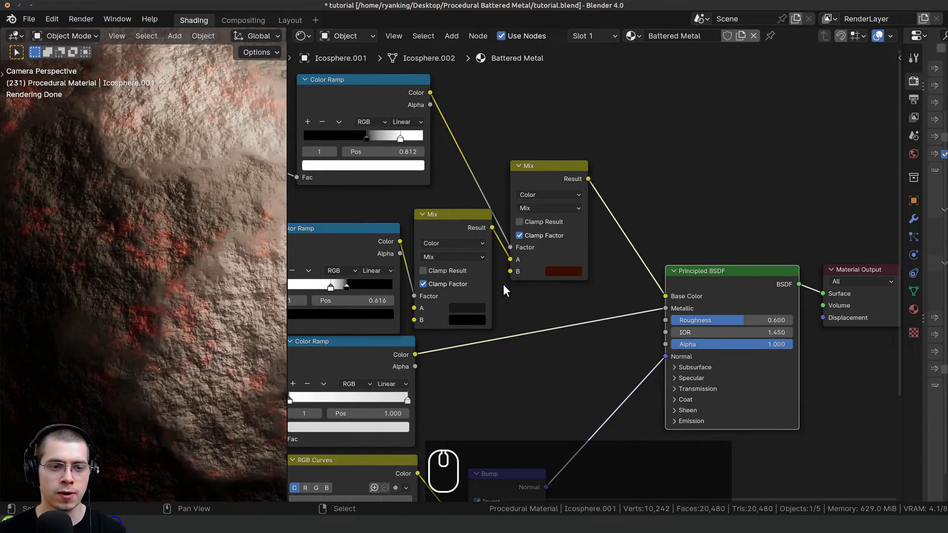
scroll(544, 238, down, 3)
click(592, 167)
drag(590, 174, 594, 174)
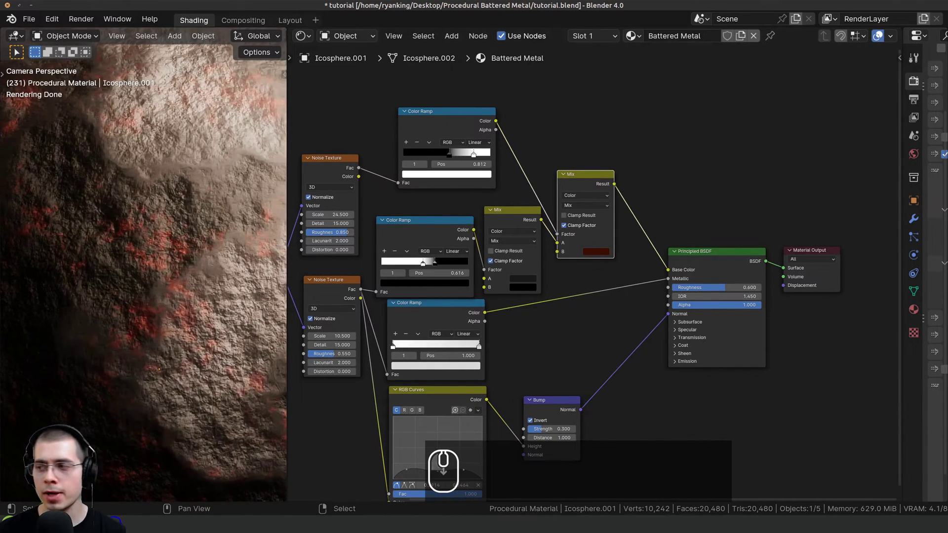
Step: Duplicate the Bump node and insert the copy between the original Bump and the Principled BSDF's Normal input
middle_drag(578, 254, 573, 213)
scroll(574, 287, up, 3)
middle_drag(574, 356, 580, 274)
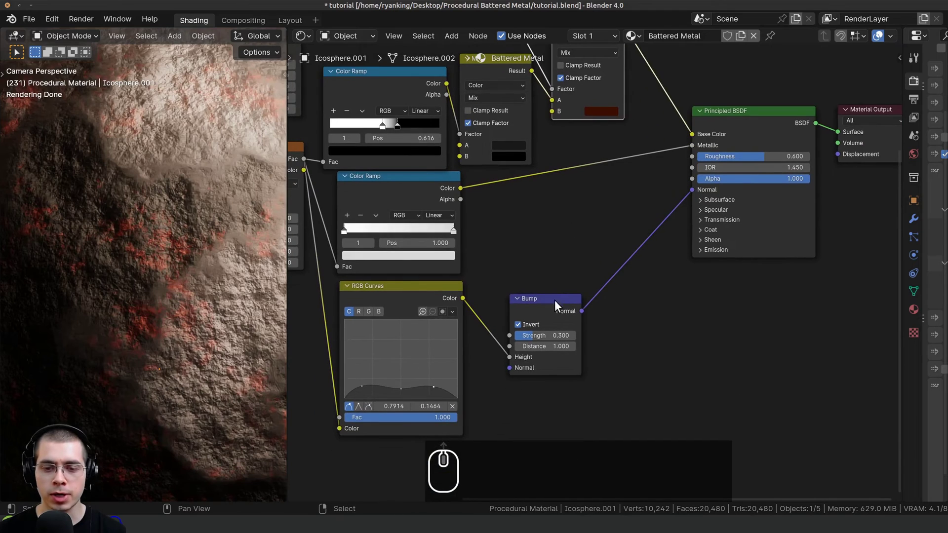
click(554, 302)
middle_drag(550, 308, 561, 301)
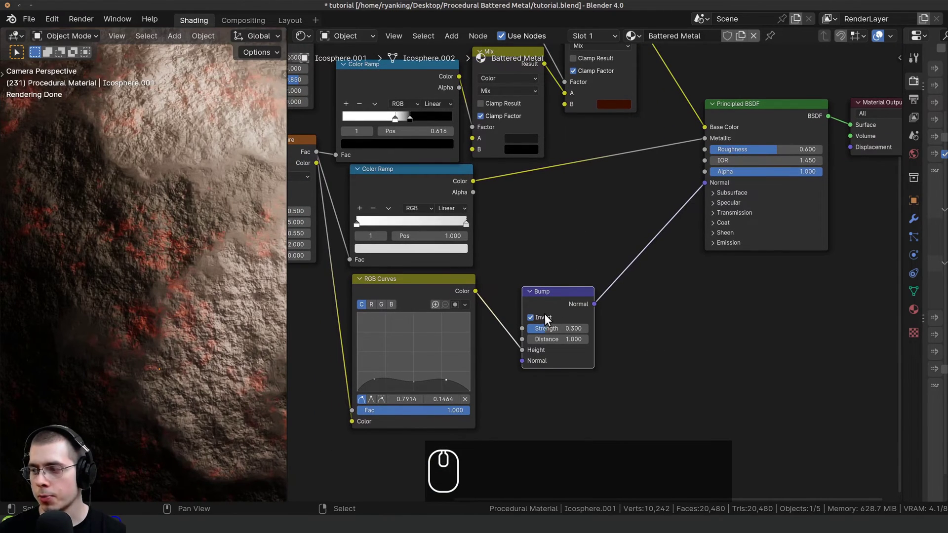
key(shift+d)
click(669, 225)
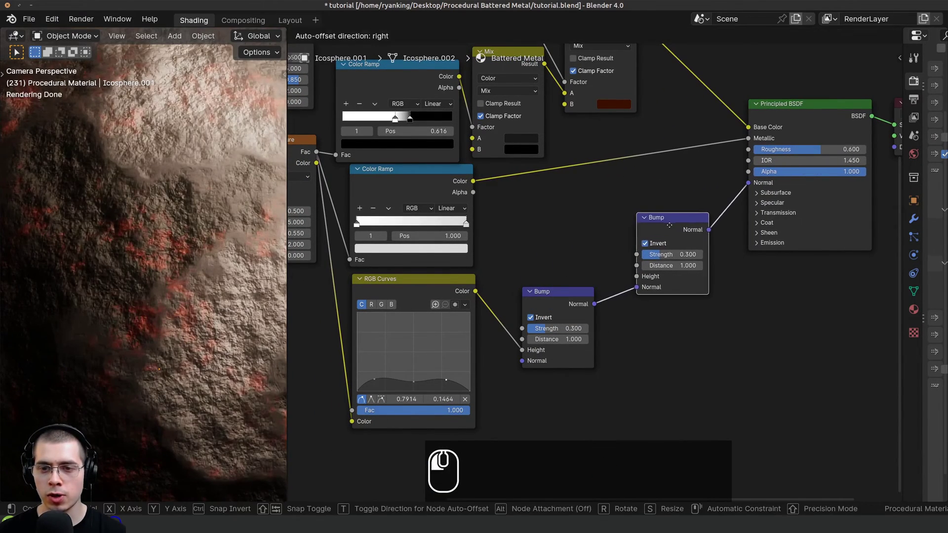
Step: Reposition the upper Color Ramp and connect its Color output to the Height input of the second Bump node
middle_drag(552, 234, 554, 261)
middle_drag(536, 163, 577, 285)
click(451, 79)
key(g)
click(448, 102)
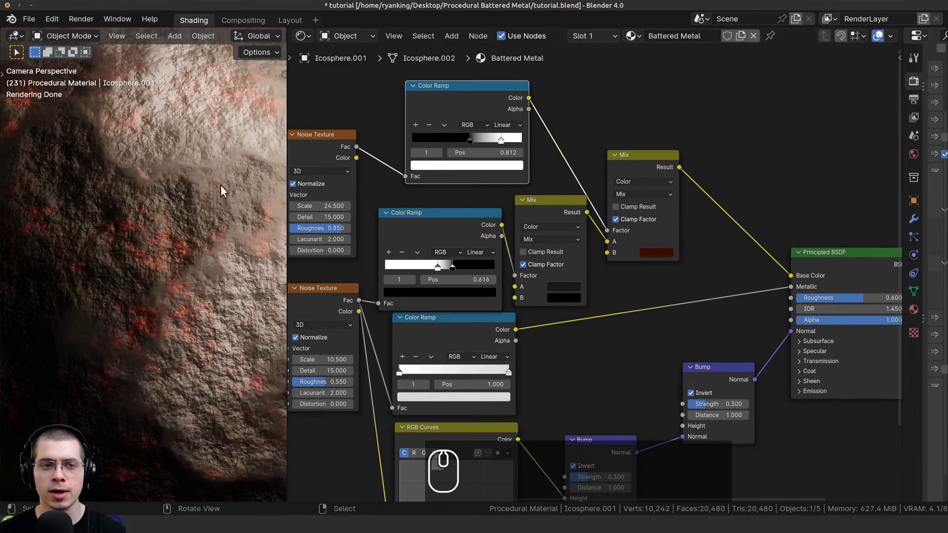
scroll(212, 206, down, 3)
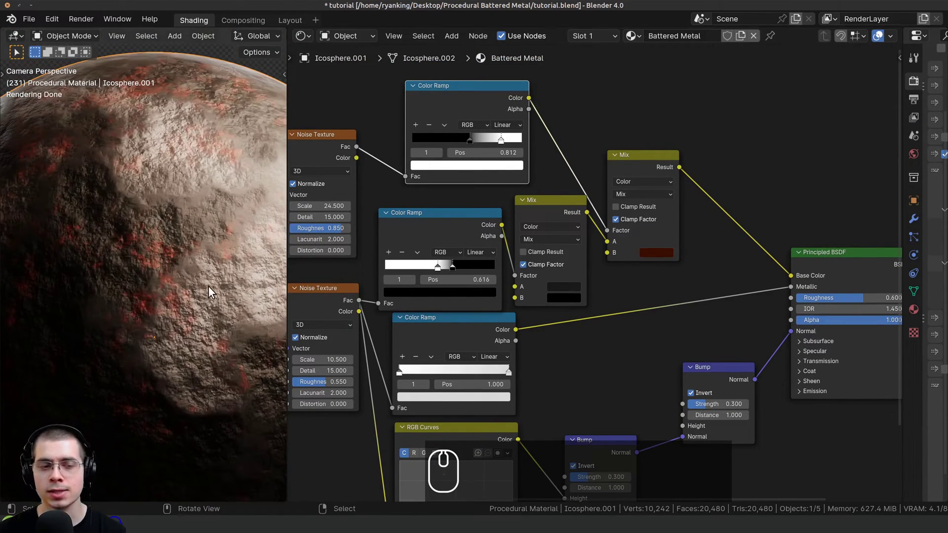
middle_drag(568, 193, 566, 181)
drag(527, 85, 698, 418)
scroll(698, 418, up, 3)
middle_drag(730, 346, 595, 343)
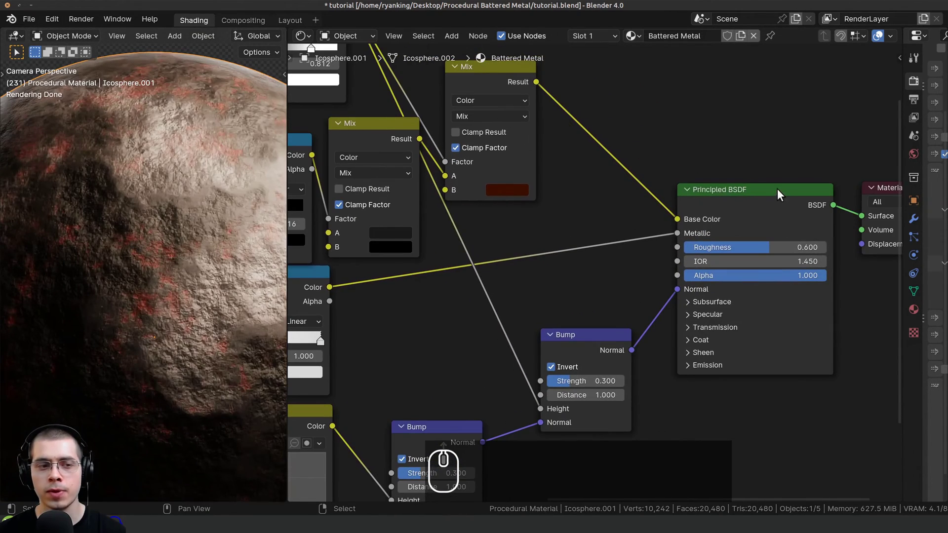
Step: Set the second Bump node's Strength to 0.4 and inspect the rust patches up close on the sphere
ctrl+shift+click(743, 195)
drag(755, 203, 758, 205)
scroll(470, 394, up, 2)
middle_drag(665, 446, 686, 381)
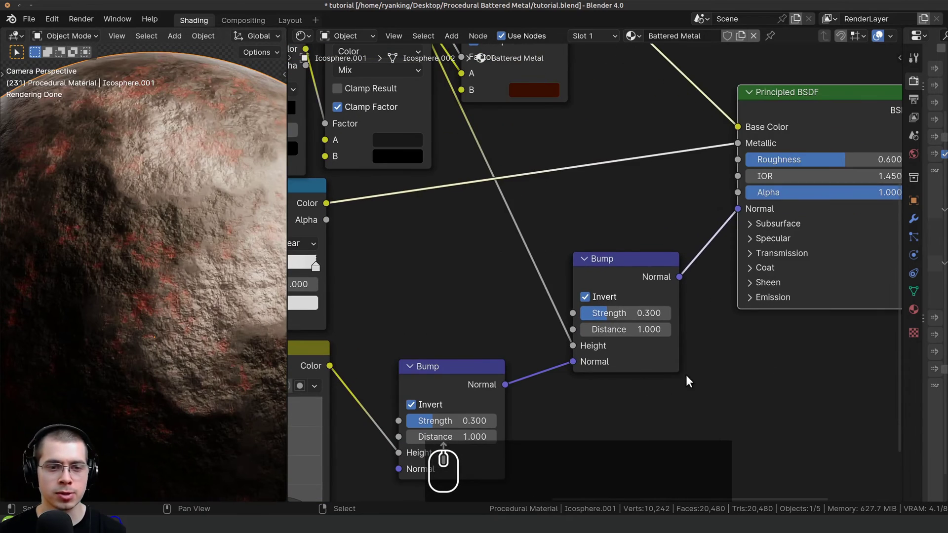
click(632, 312)
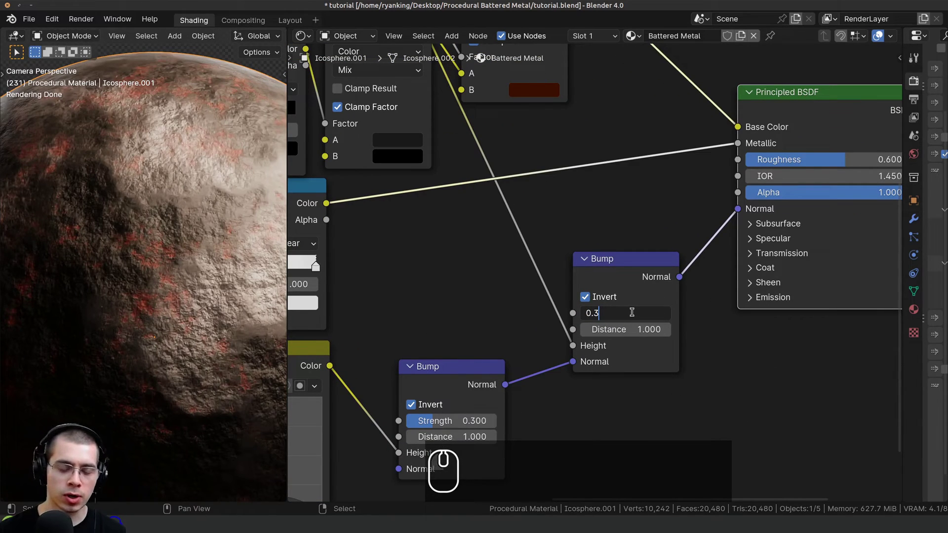
key(BackSpace)
text(4)
key(Return)
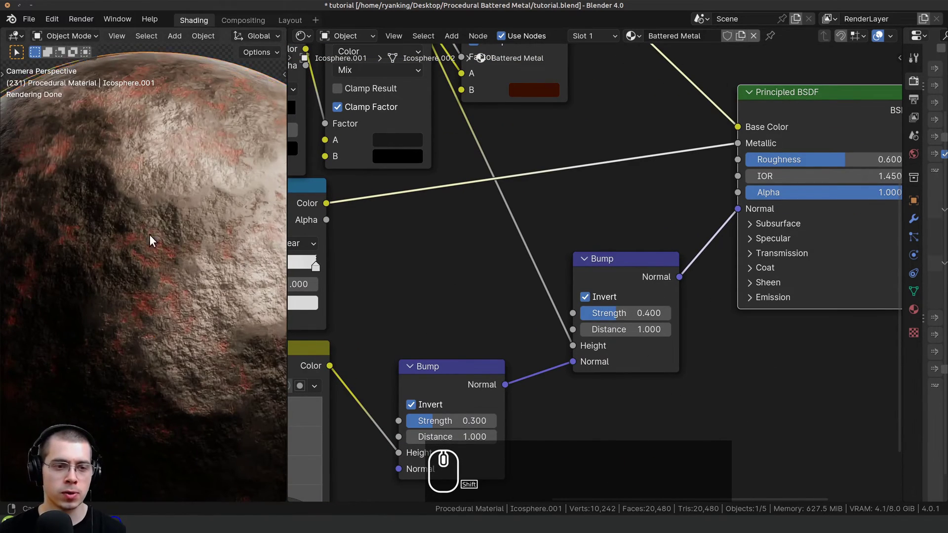
shift+middle_drag(149, 235, 138, 286)
scroll(158, 244, up, 5)
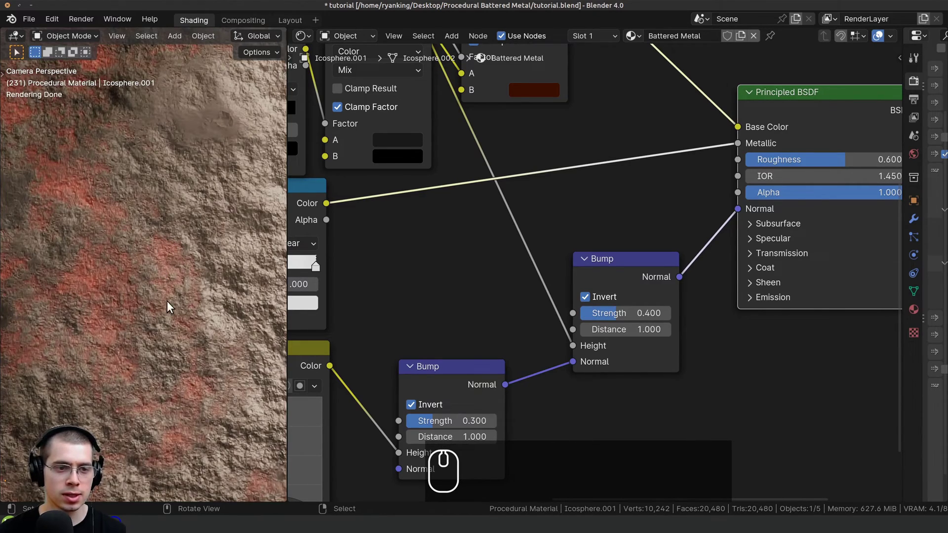
key(Home)
shift+middle_drag(220, 252, 257, 259)
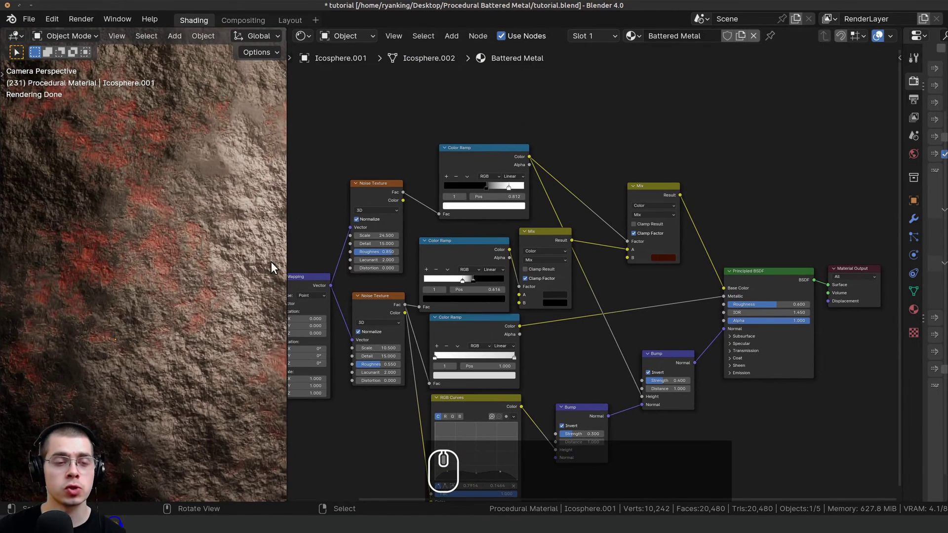
Step: Add a shared reroute point to the upper Color Ramp's two outgoing links and place it before the second Mix node
scroll(588, 253, up, 2)
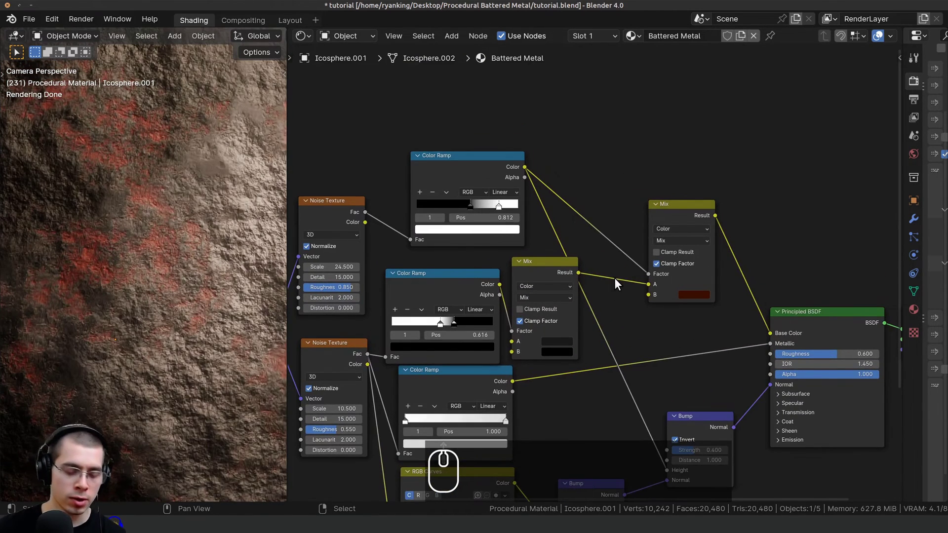
scroll(614, 282, up, 1)
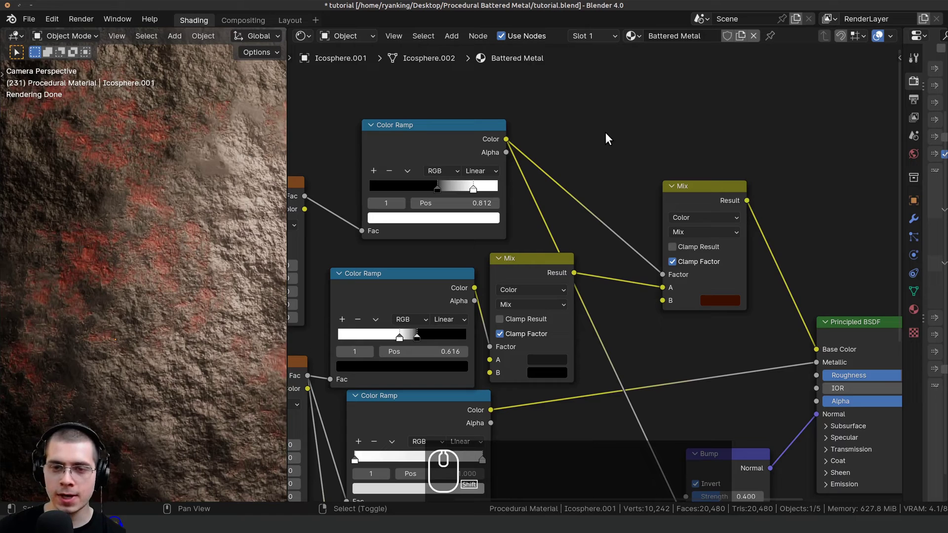
shift+right_drag(606, 132, 571, 171)
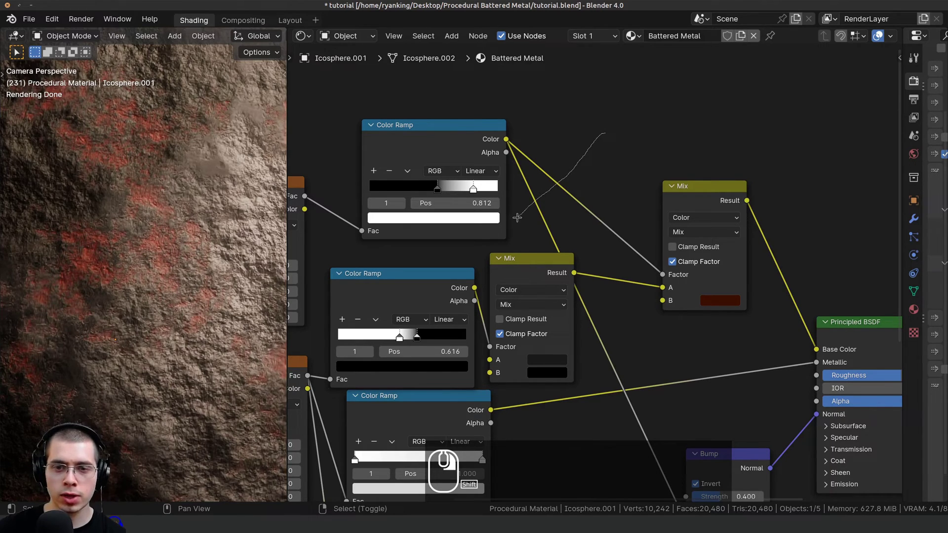
shift+right_drag(517, 217, 517, 217)
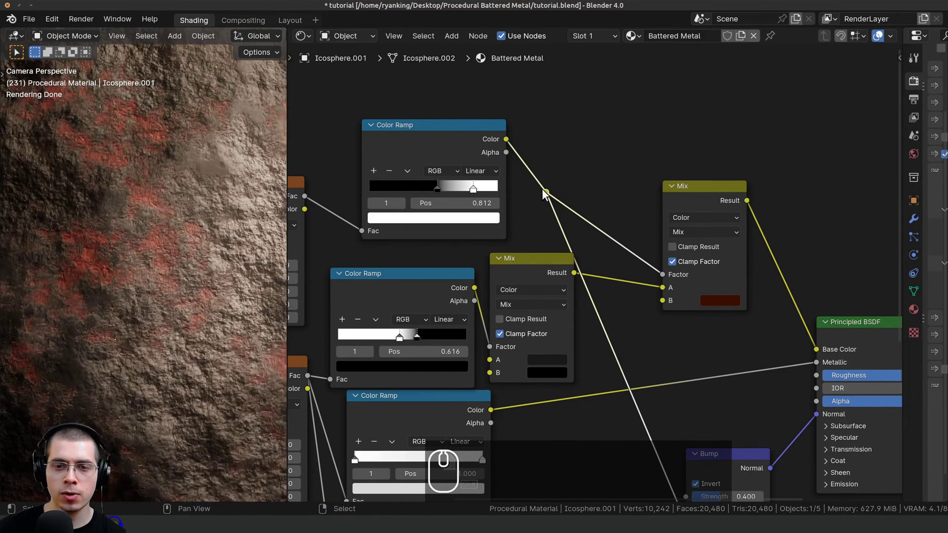
key(g)
click(608, 243)
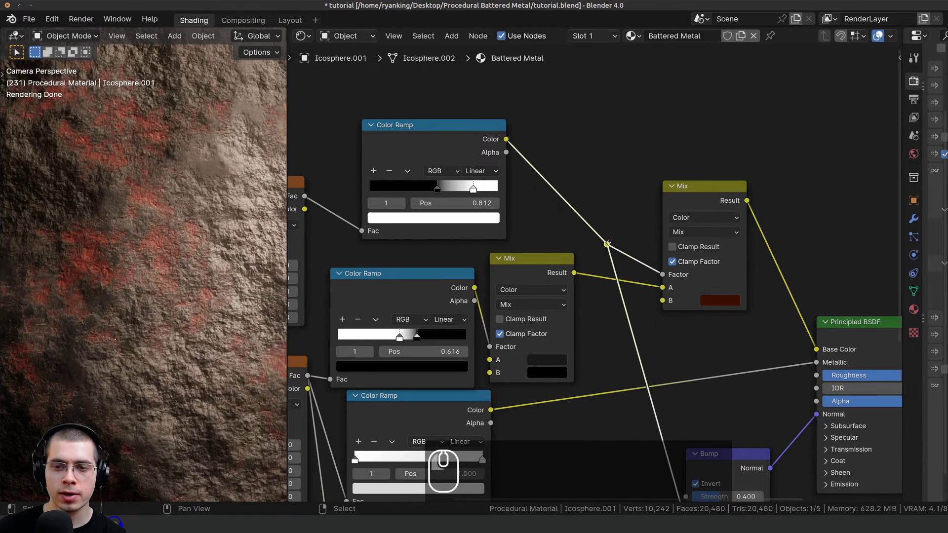
shift+middle_drag(562, 200, 557, 196)
key(g)
click(557, 201)
middle_drag(592, 258, 583, 188)
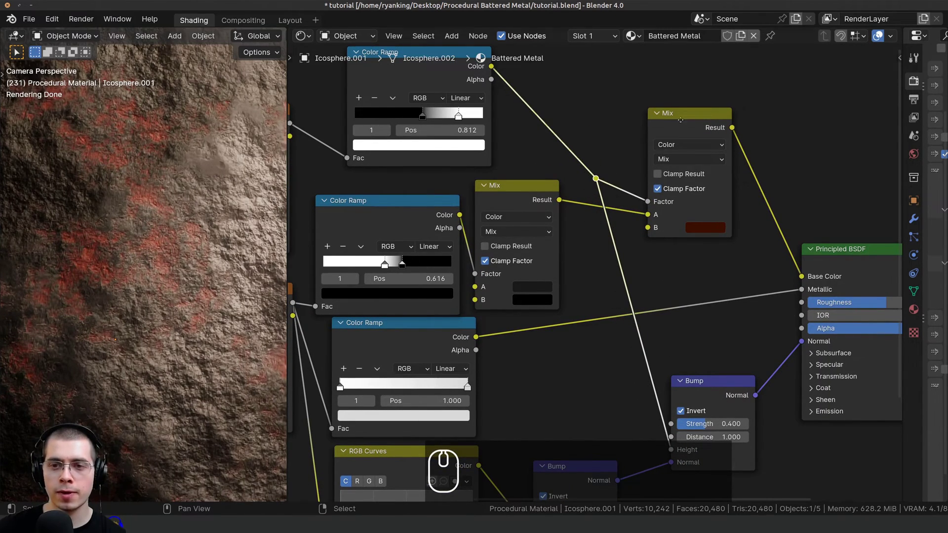
drag(681, 118, 690, 109)
Step: Add a Hue/Saturation/Value node on the link between the upper Color Ramp's Color output and the reroute point
middle_drag(529, 128, 607, 249)
scroll(638, 231, up, 2)
key(shift+a)
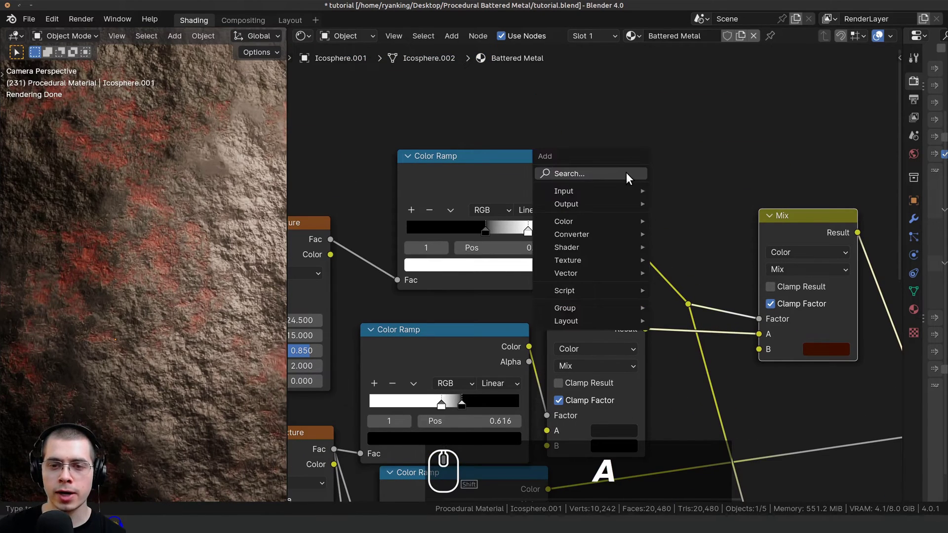
click(626, 173)
text(hue)
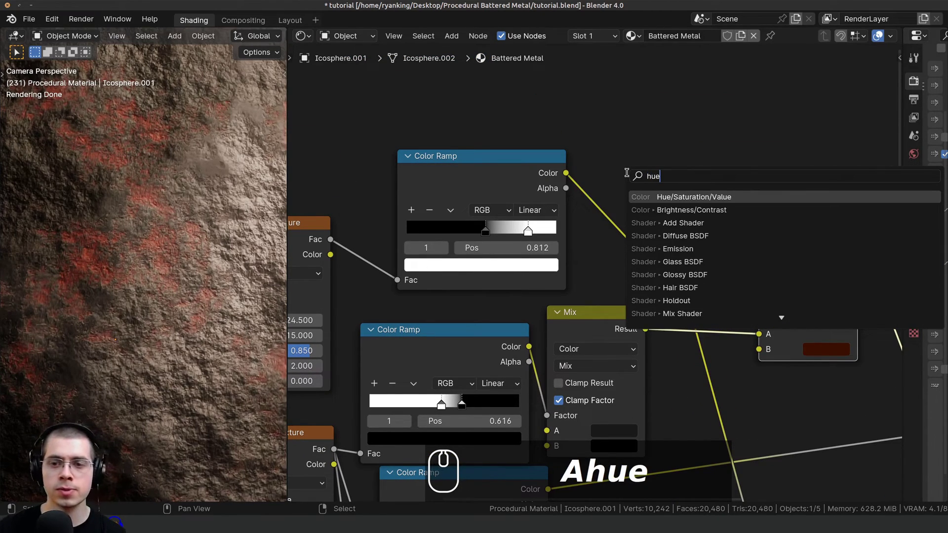
key(Return)
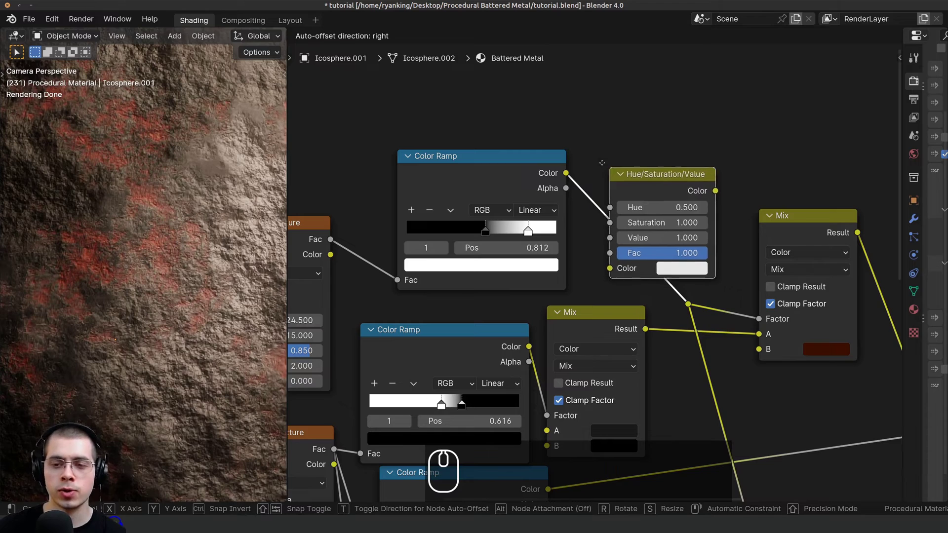
click(601, 168)
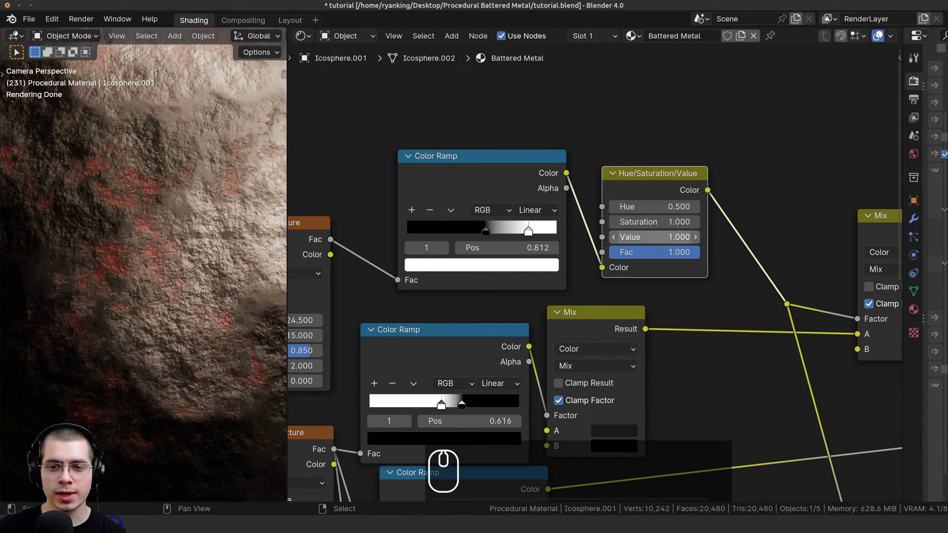
Step: Try out the Hue/Saturation/Value node's Value and tidy the spacing between that node and the second Mix node
drag(667, 237, 646, 238)
middle_drag(661, 190, 529, 135)
drag(529, 135, 533, 153)
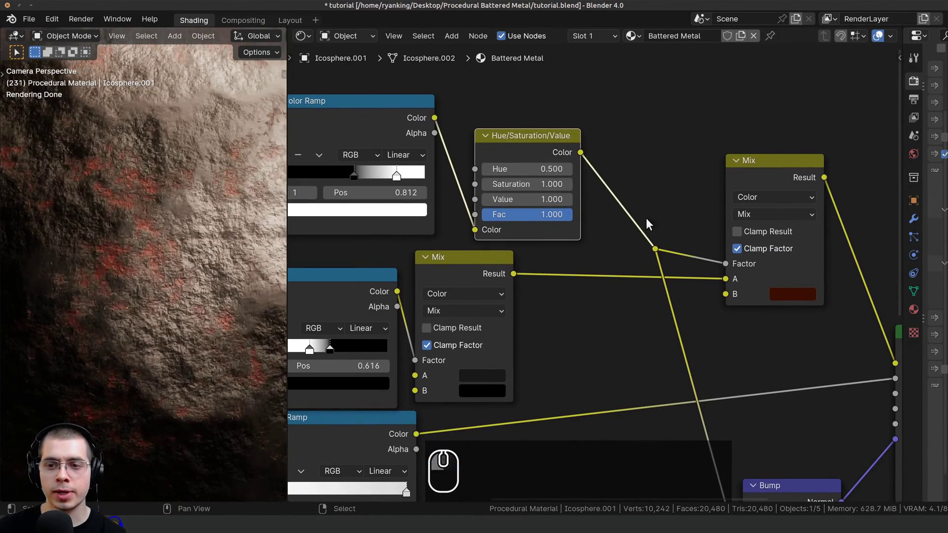
drag(747, 173, 741, 153)
mouse_move(523, 192)
mouse_down()
mouse_move(574, 200)
mouse_move(494, 199)
mouse_move(539, 199)
mouse_up()
right_click(541, 196)
drag(526, 138, 544, 139)
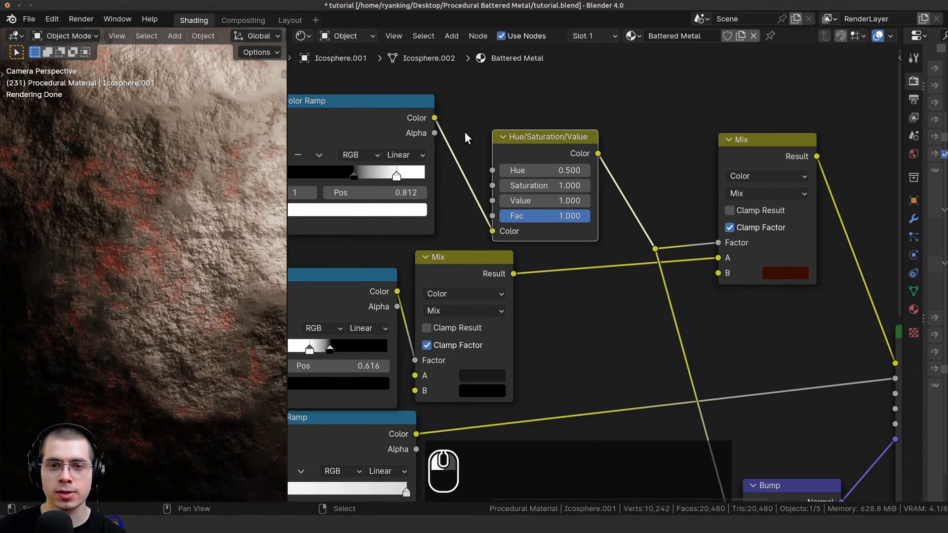
Step: Duplicate the Hue/Saturation/Value node and insert the copy between the upper Noise Texture and the upper Color Ramp
scroll(78, 144, up, 2)
scroll(244, 263, down, 4)
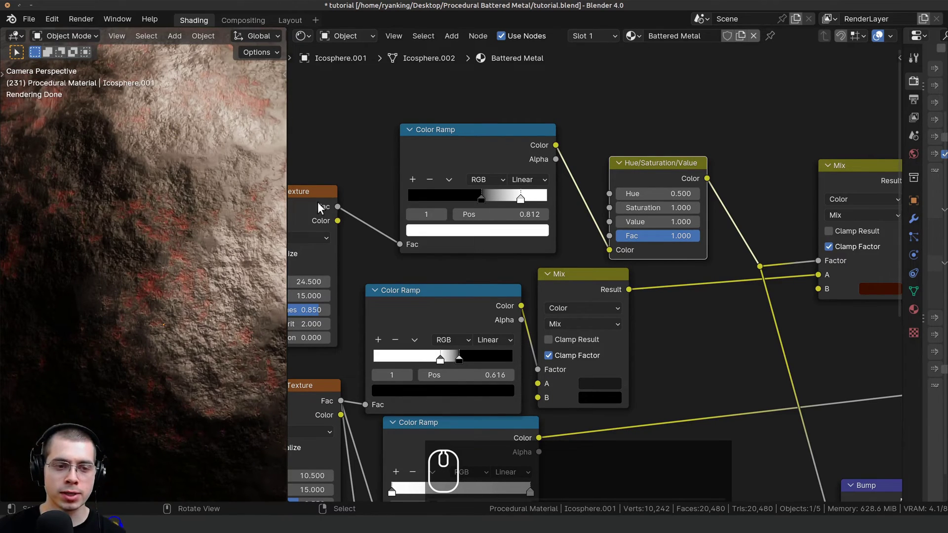
middle_drag(318, 205, 409, 214)
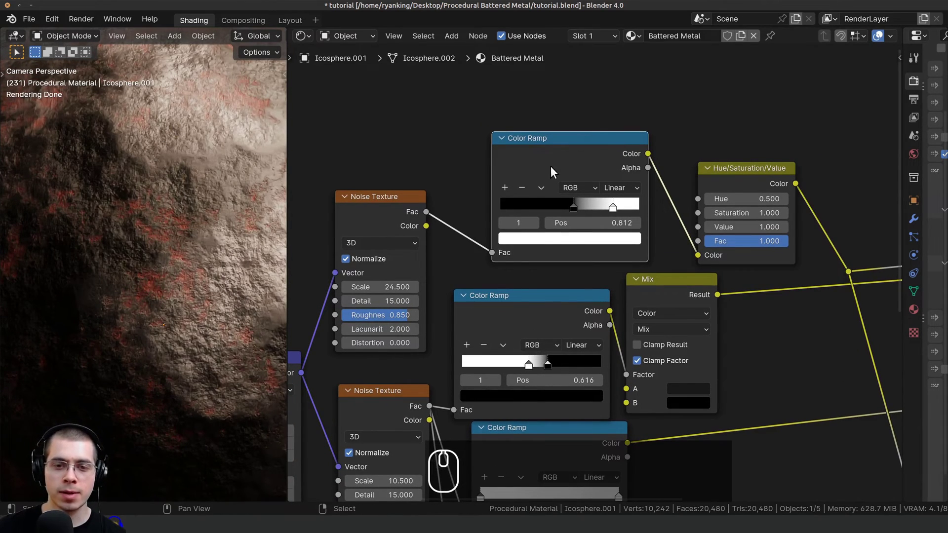
drag(550, 168, 569, 169)
drag(739, 176, 741, 168)
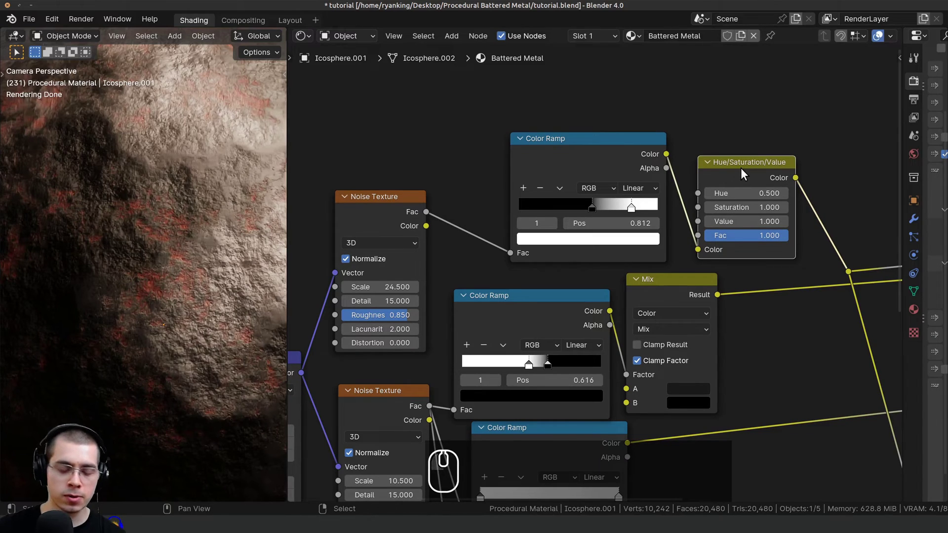
key(shift+d)
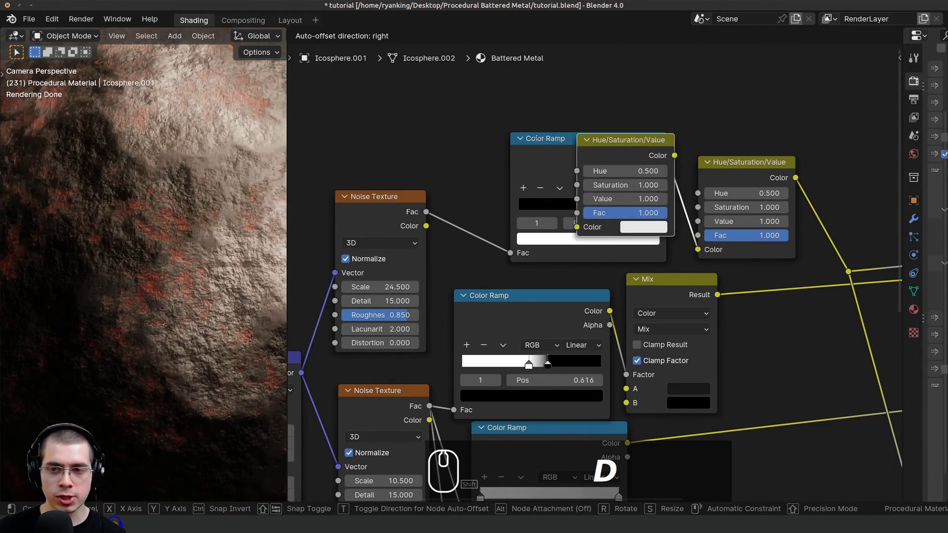
click(502, 165)
drag(501, 165, 522, 166)
drag(643, 158, 615, 158)
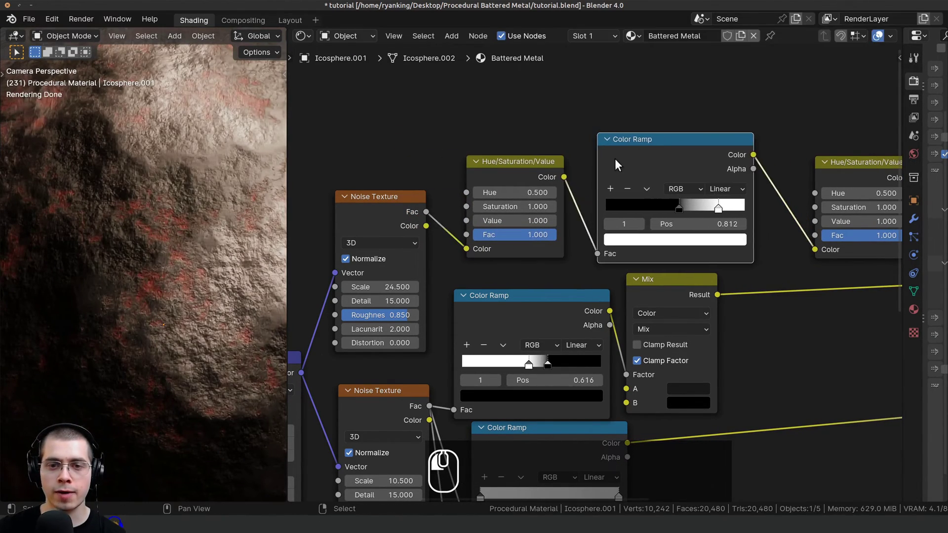
Step: Try different Value settings on the Hue/Saturation/Value node before the Color Ramp to preview the rust coverage on the sphere
middle_drag(533, 214, 586, 229)
scroll(585, 230, up, 3)
click(525, 175)
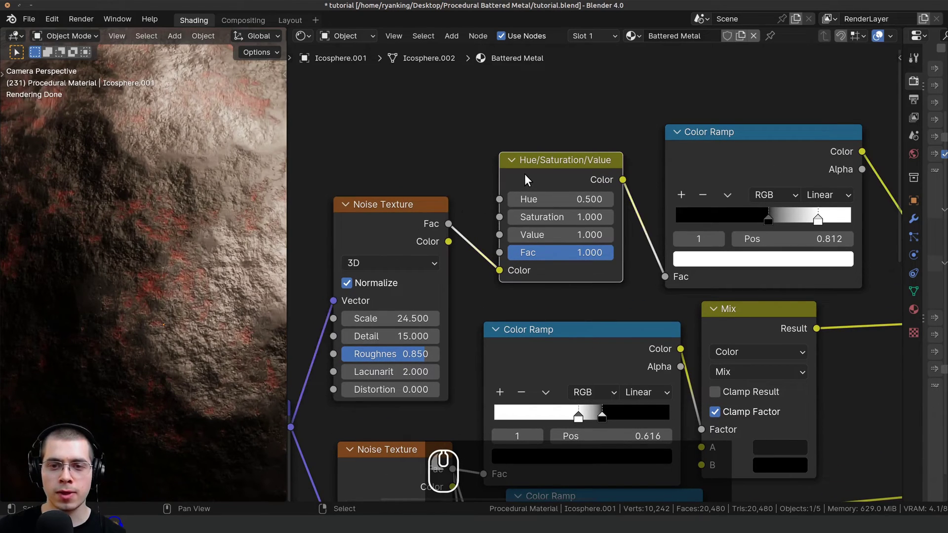
click(392, 230)
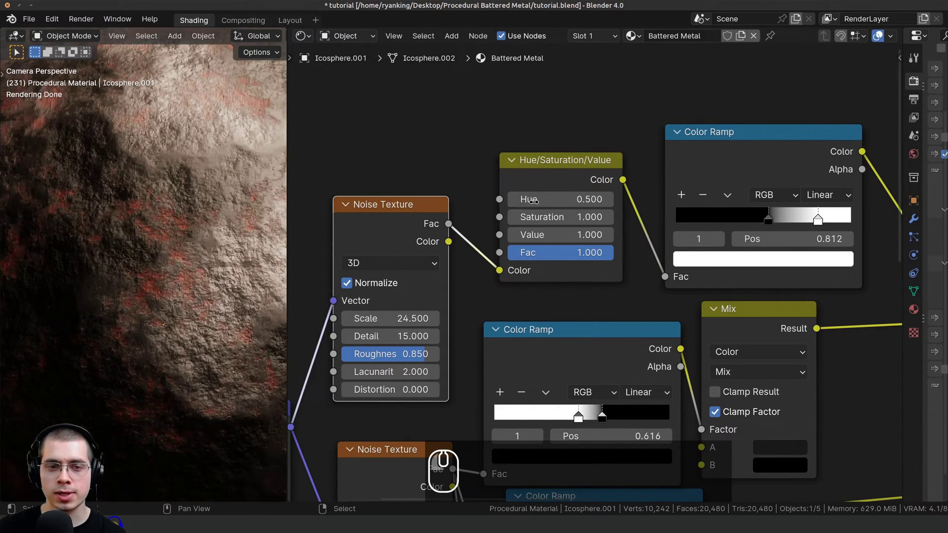
drag(570, 235, 622, 235)
right_click(563, 235)
scroll(227, 259, down, 3)
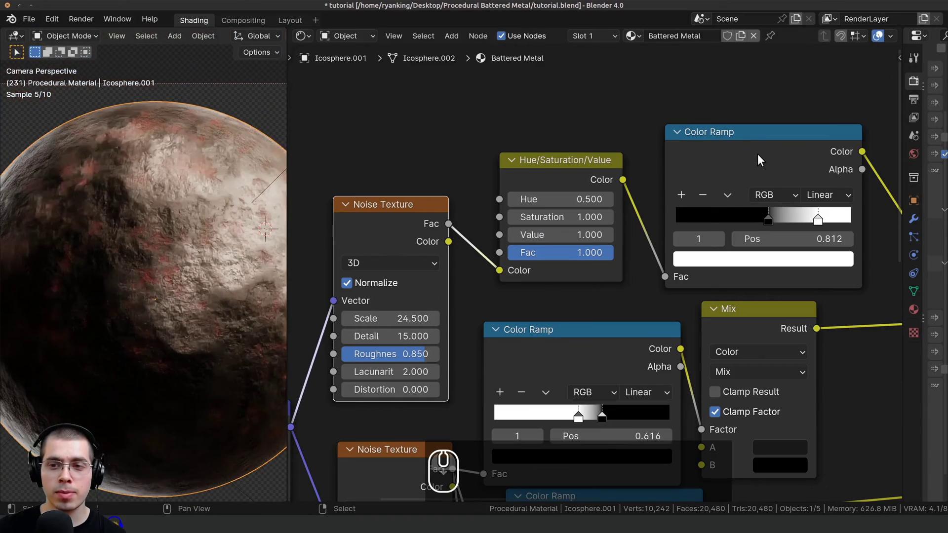
drag(761, 159, 753, 156)
mouse_move(565, 237)
shift+mouse_down()
mouse_move(593, 236)
mouse_move(577, 237)
shift+mouse_up()
right_click(576, 237)
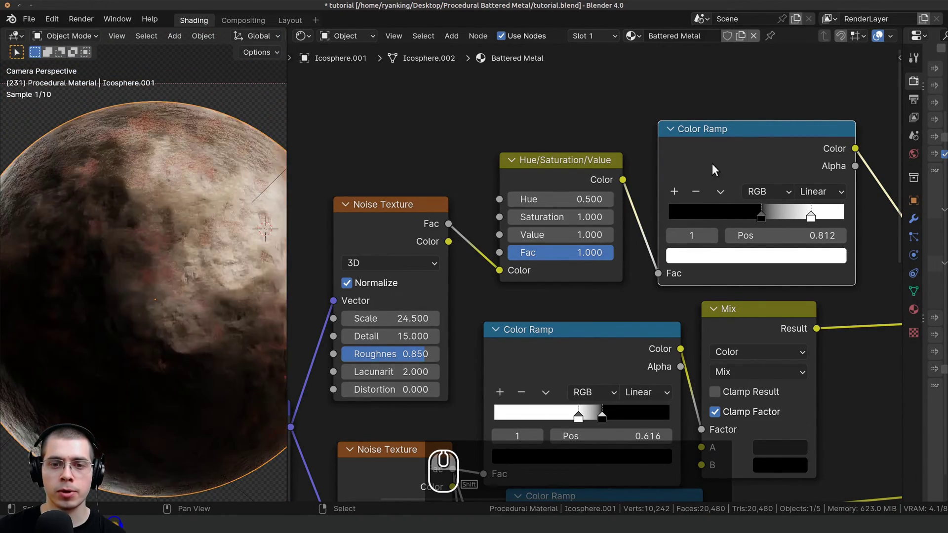
Step: Select the second Mix, second Bump, Principled BSDF and Material Output nodes and move them closer to the rest of the tree
scroll(811, 199, down, 7)
middle_drag(811, 198, 739, 201)
scroll(719, 212, down, 3)
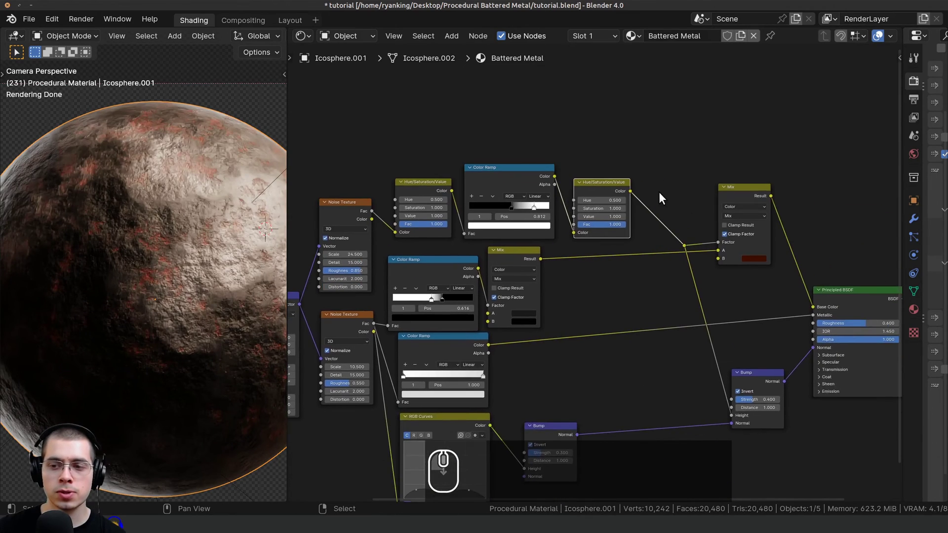
key(a)
drag(644, 165, 899, 501)
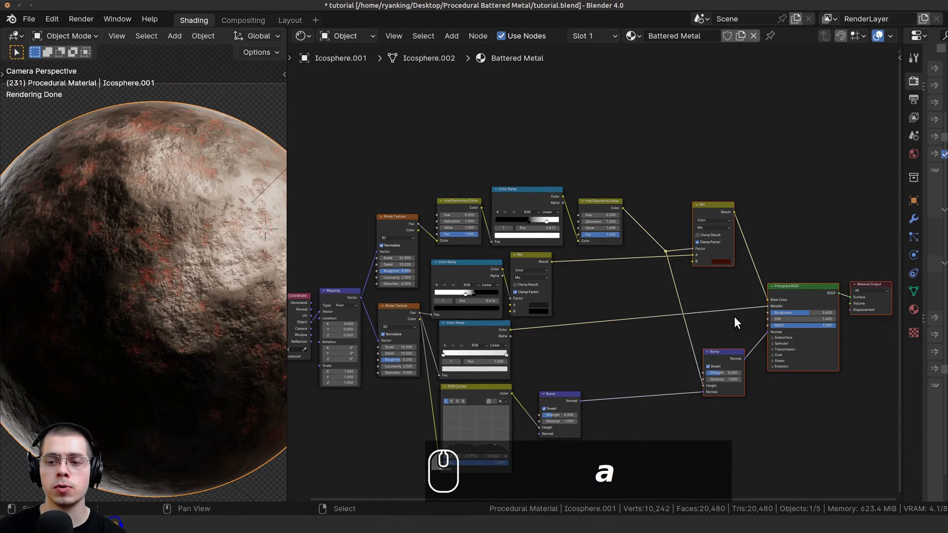
middle_drag(726, 296, 722, 290)
middle_drag(583, 261, 567, 234)
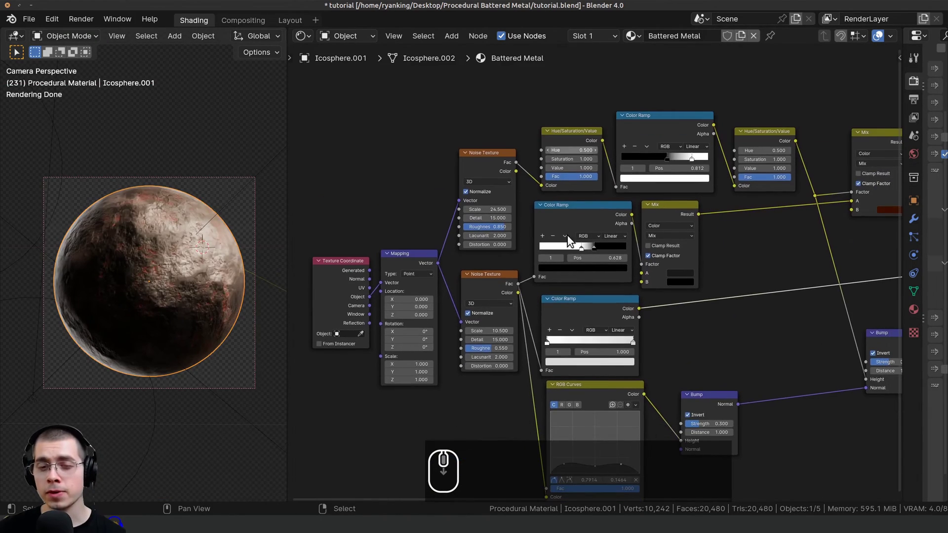
Step: Move the lower Noise Texture node slightly farther from its Color Ramps
scroll(566, 247, up, 3)
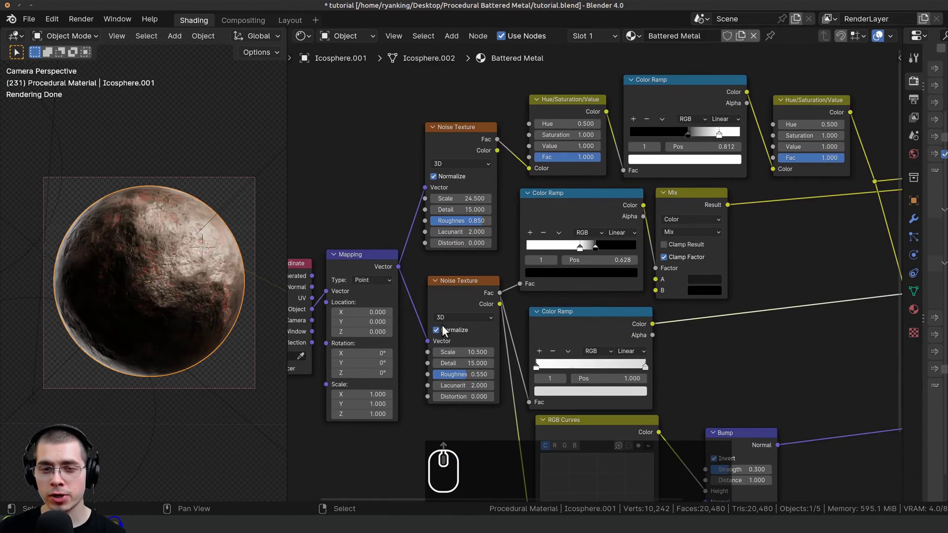
drag(446, 303, 438, 305)
click(556, 220)
key(g)
right_click(538, 197)
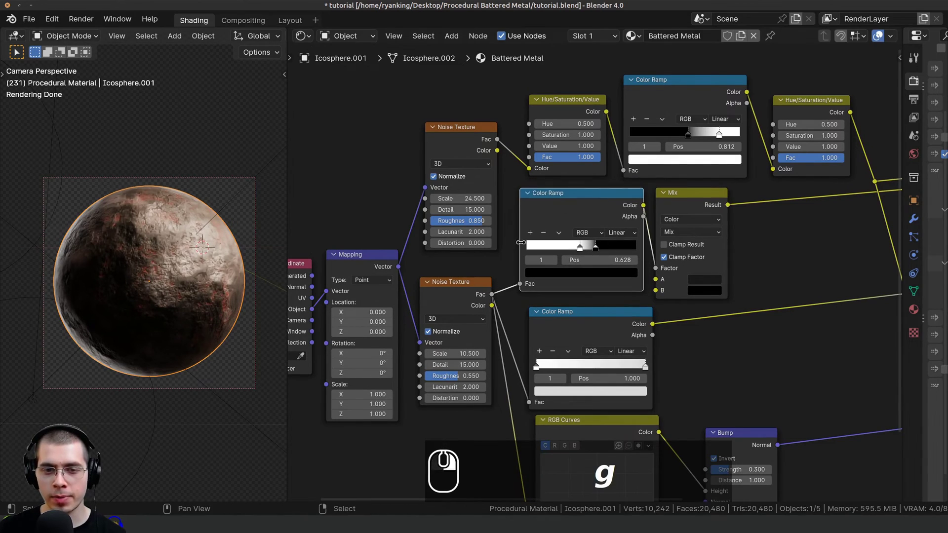
click(442, 302)
Step: Examine the metal surface and its rust patches up close on the sphere
scroll(502, 220, up, 4)
scroll(536, 215, up, 1)
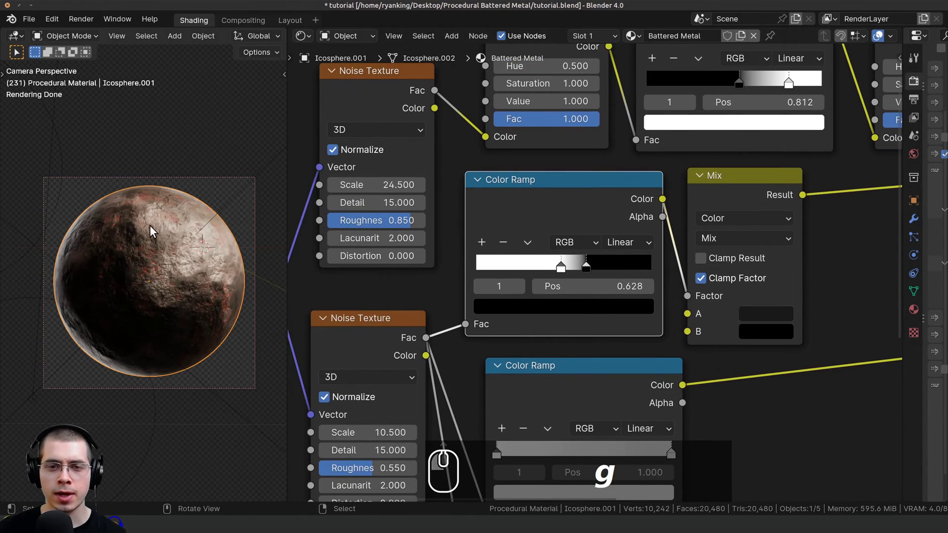
scroll(150, 204, up, 2)
scroll(159, 195, up, 2)
shift+middle_drag(150, 203, 89, 233)
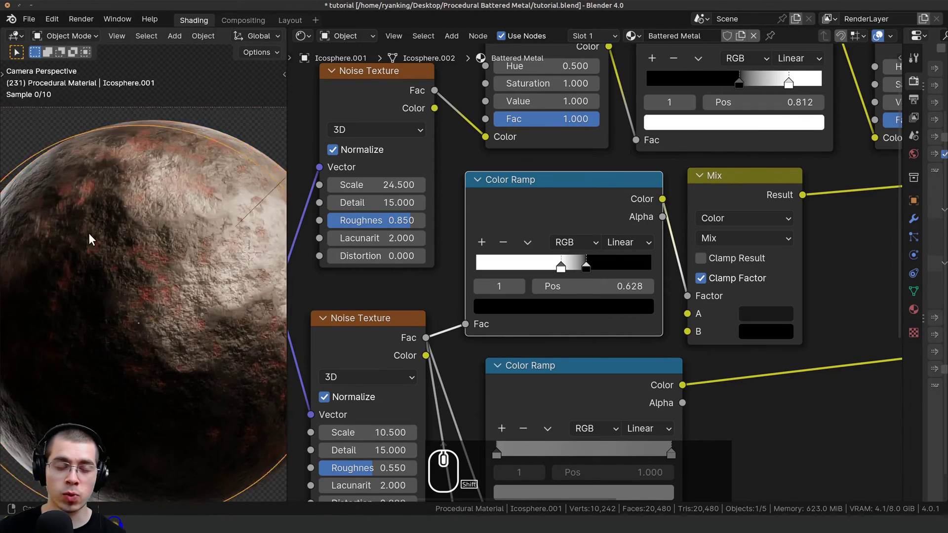
scroll(161, 245, up, 2)
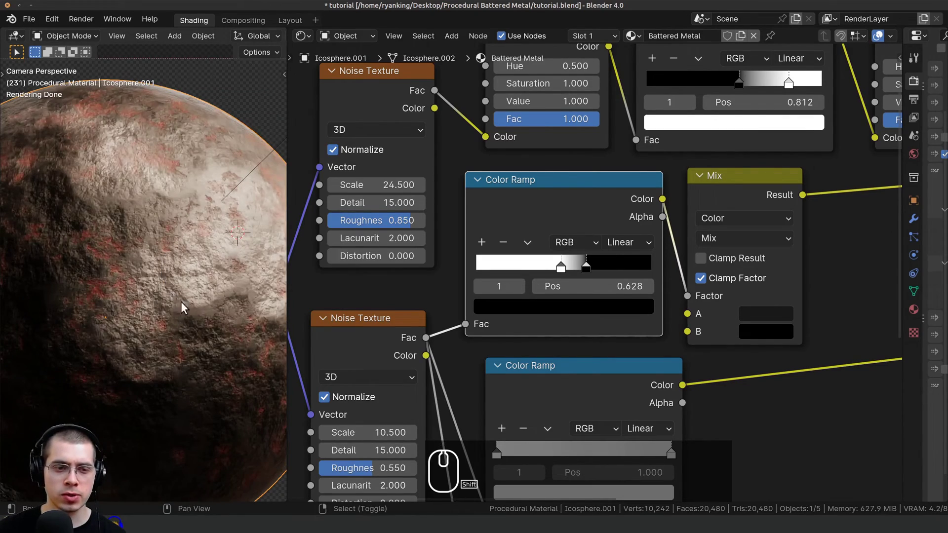
scroll(181, 302, up, 3)
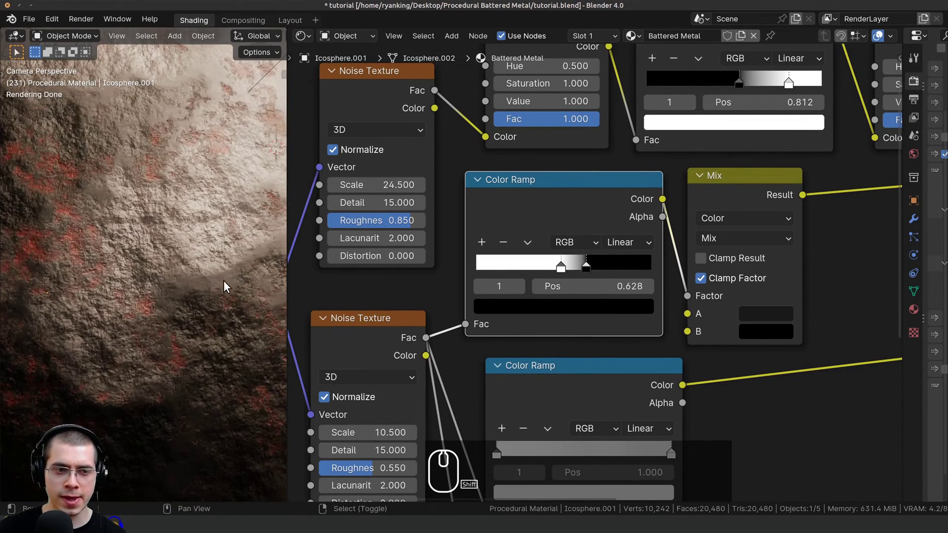
shift+middle_drag(262, 108, 233, 167)
Step: In the Color Ramp feeding the first Mix node, move the black stop to the far end and the white stop to position 0.417
mouse_move(586, 267)
mouse_down()
mouse_move(652, 267)
mouse_move(559, 267)
mouse_move(573, 268)
mouse_up()
click(561, 266)
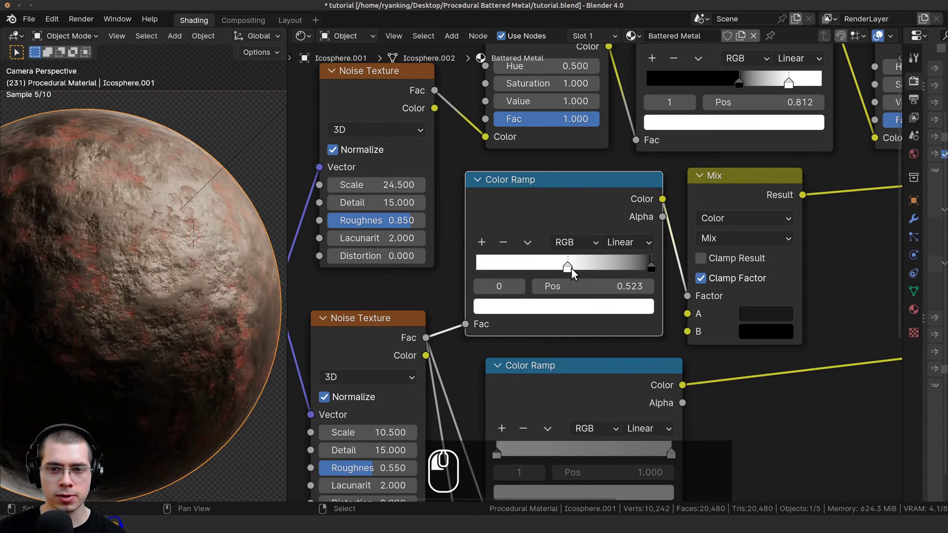
drag(717, 195, 719, 196)
scroll(167, 229, down, 3)
shift+middle_drag(166, 255, 192, 254)
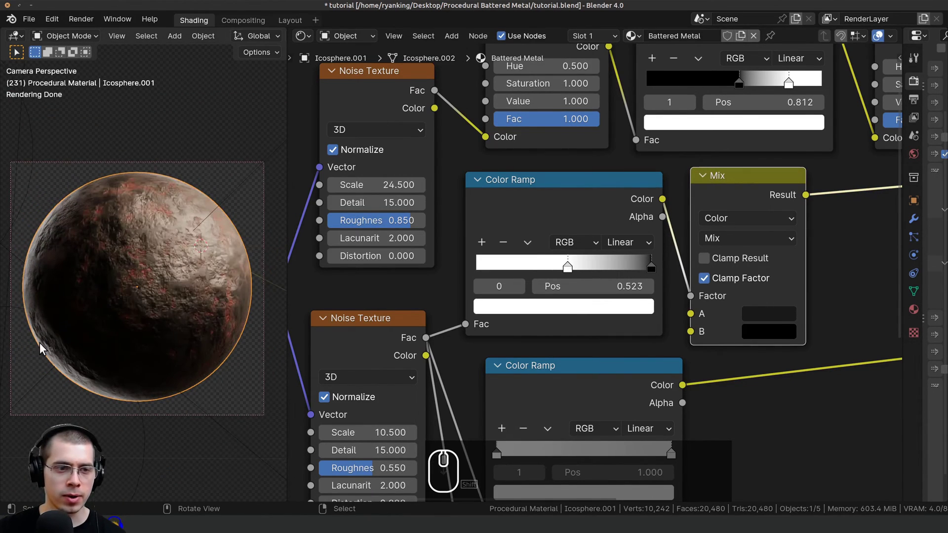
scroll(190, 217, up, 2)
drag(566, 267, 547, 267)
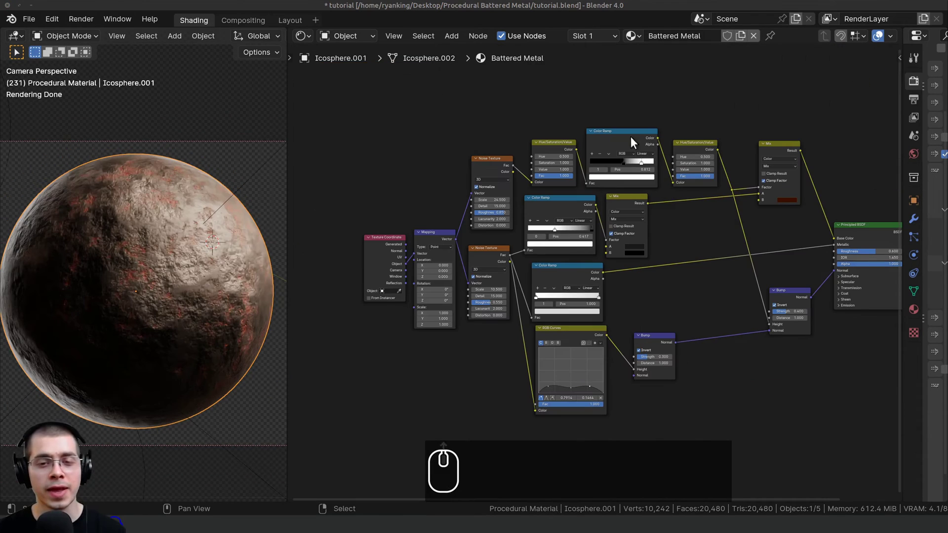
Step: Select every node except the Material Output and combine them into a node group
middle_drag(642, 238, 672, 218)
scroll(672, 218, down, 1)
scroll(672, 218, down, 2)
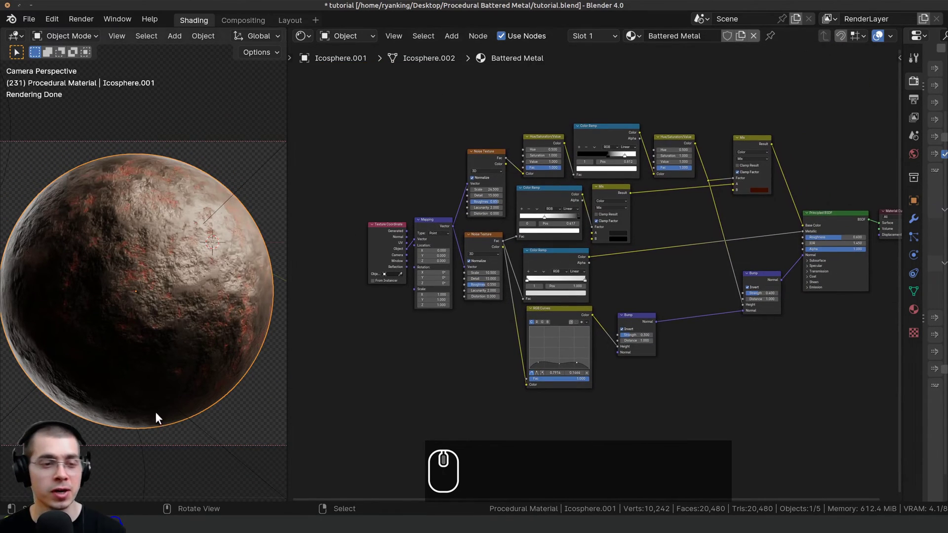
scroll(463, 234, down, 1)
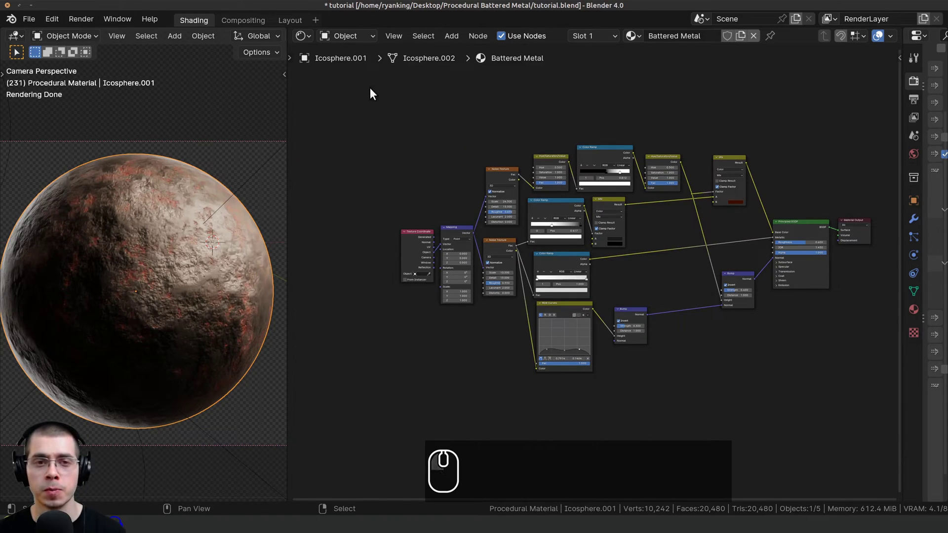
drag(370, 88, 798, 383)
middle_drag(767, 313, 763, 314)
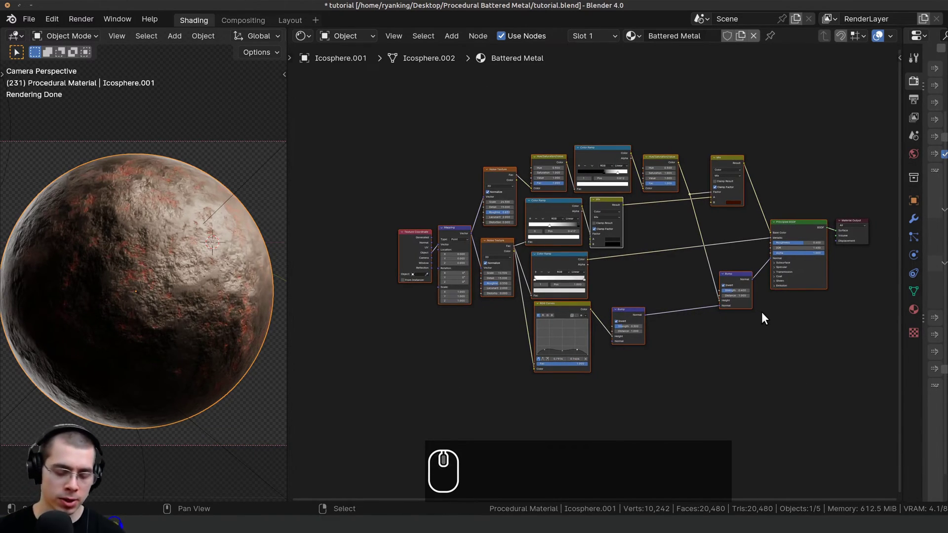
key(ctrl+g)
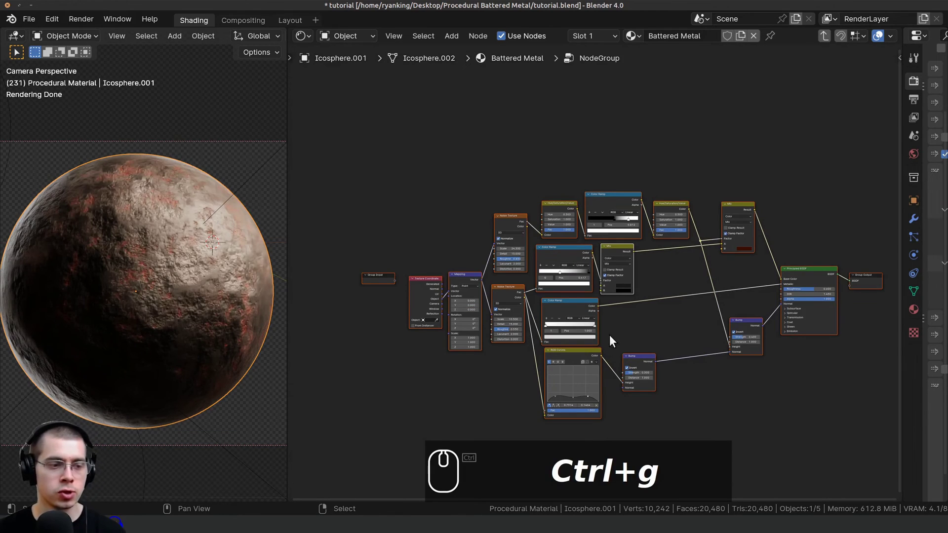
Step: Exit the node group and place the group node just before the Material Output
middle_drag(495, 327, 448, 297)
scroll(509, 313, up, 2)
key(Tab)
key(Tab)
key(Tab)
drag(514, 258, 732, 257)
middle_drag(666, 256, 548, 273)
scroll(548, 274, up, 1)
scroll(597, 275, up, 8)
drag(600, 262, 505, 263)
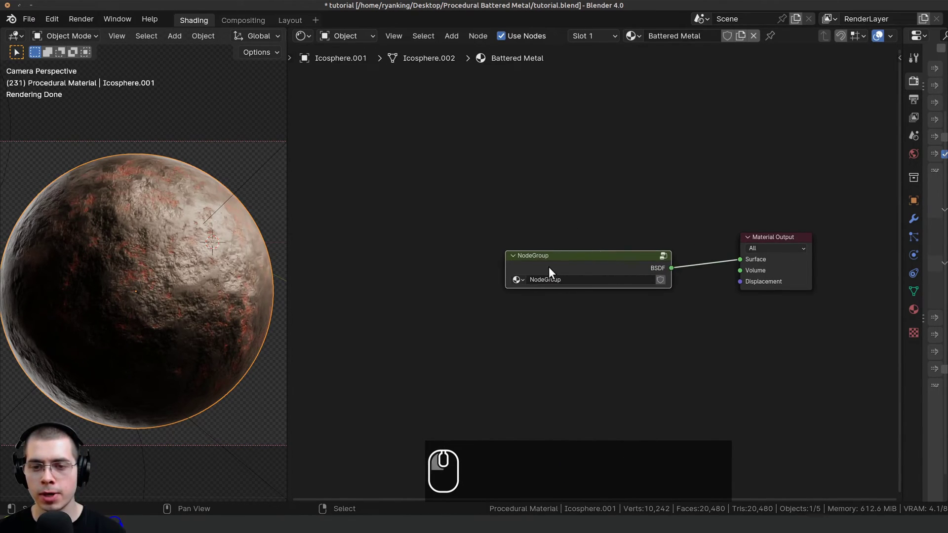
drag(561, 267, 624, 257)
Step: Rename the node group to Battered Metal using the copied material name, and align it beside the Material Output
key(ctrl+c)
key(Escape)
key(ctrl+c)
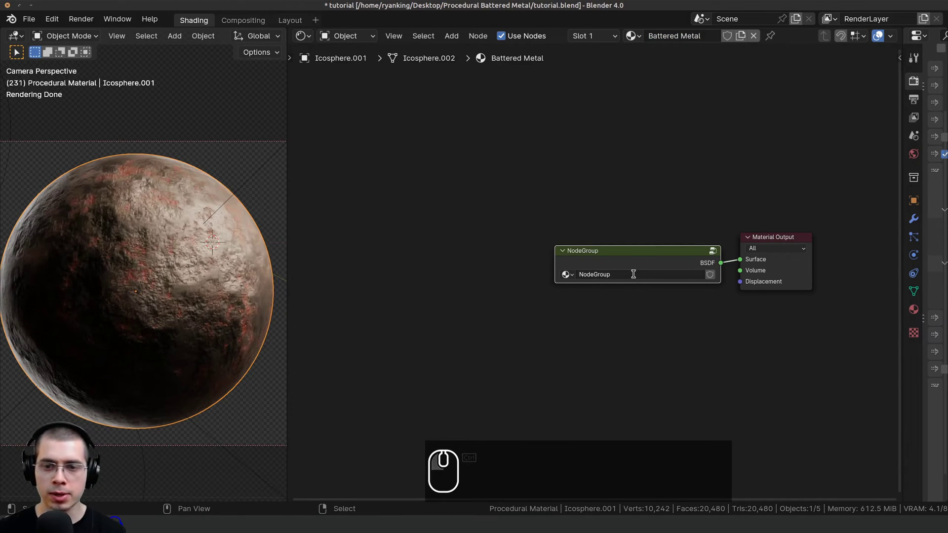
key(ctrl+v)
scroll(639, 268, up, 8)
drag(648, 250, 652, 234)
middle_drag(653, 234, 439, 240)
drag(439, 237, 446, 235)
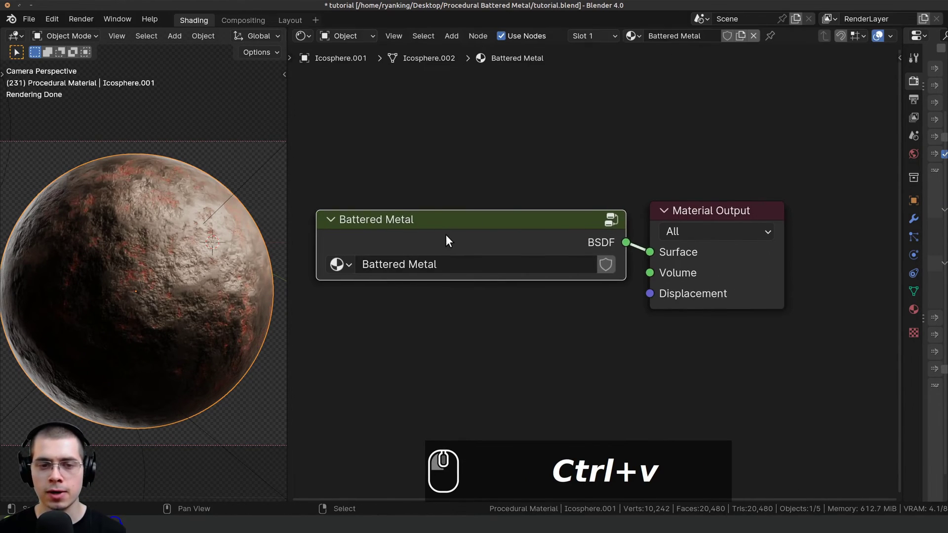
scroll(434, 235, down, 4)
middle_drag(395, 235, 460, 229)
drag(455, 227, 463, 228)
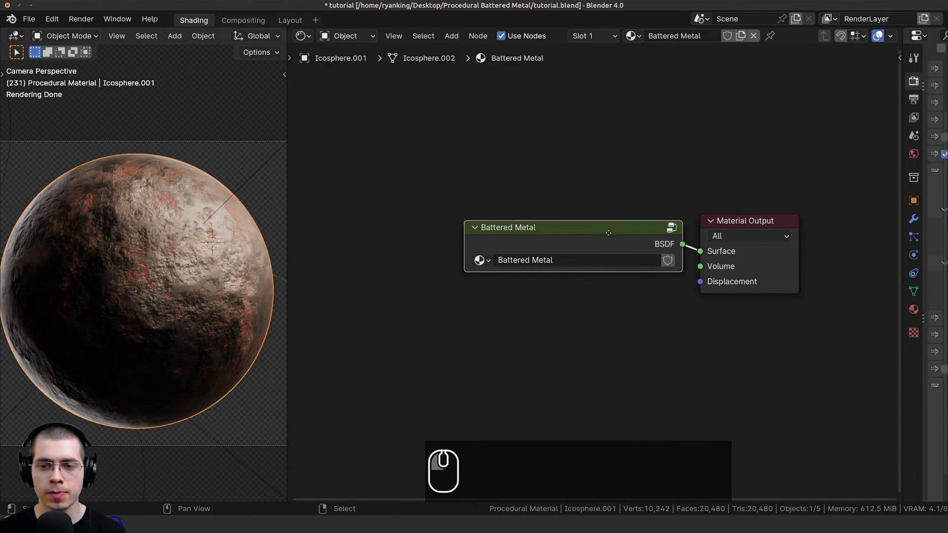
Step: Inside the Battered Metal node group, rename the BSDF output socket to Shader
key(g)
right_click(589, 223)
key(Tab)
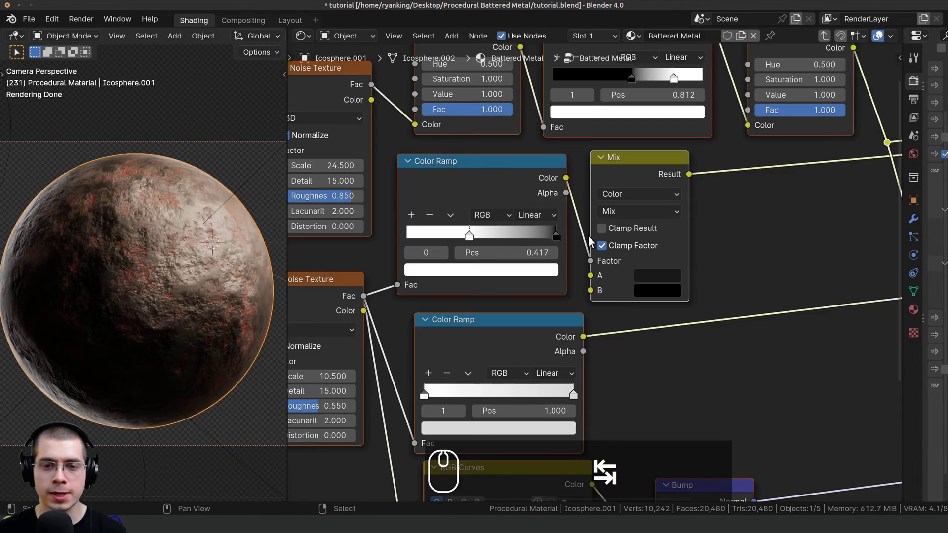
scroll(588, 236, down, 1)
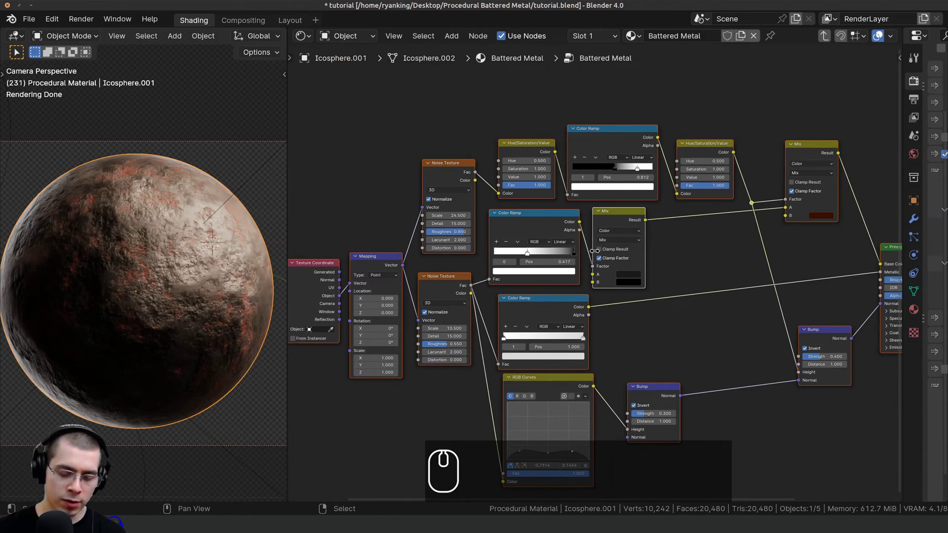
key(n)
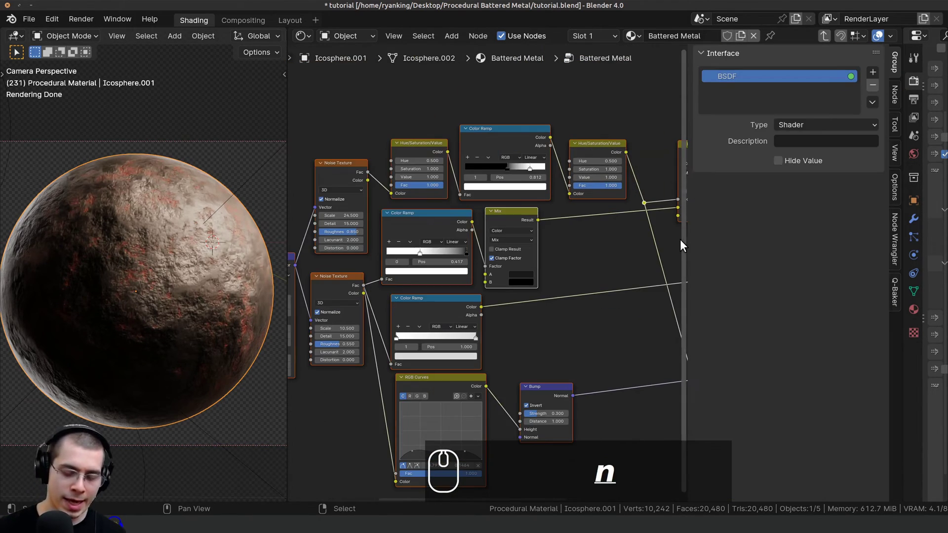
double_click(738, 76)
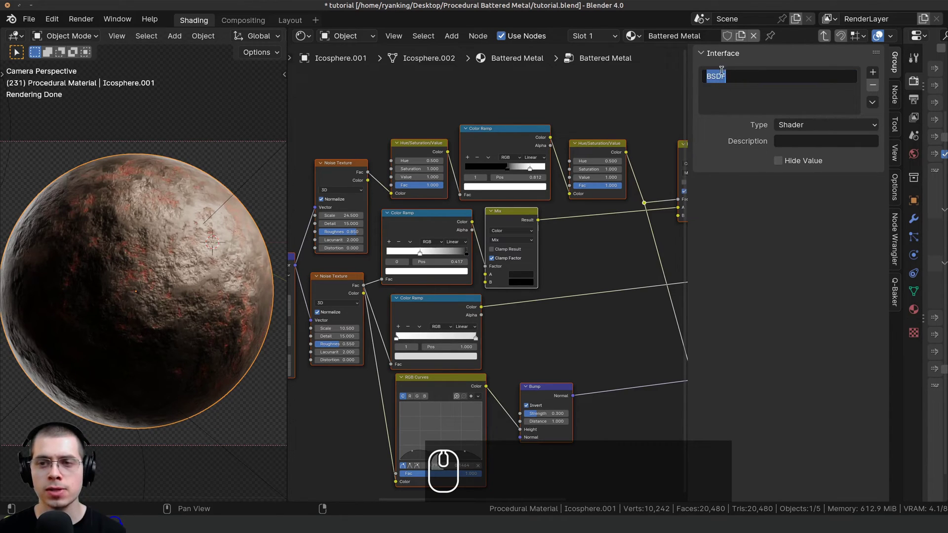
text(Shader)
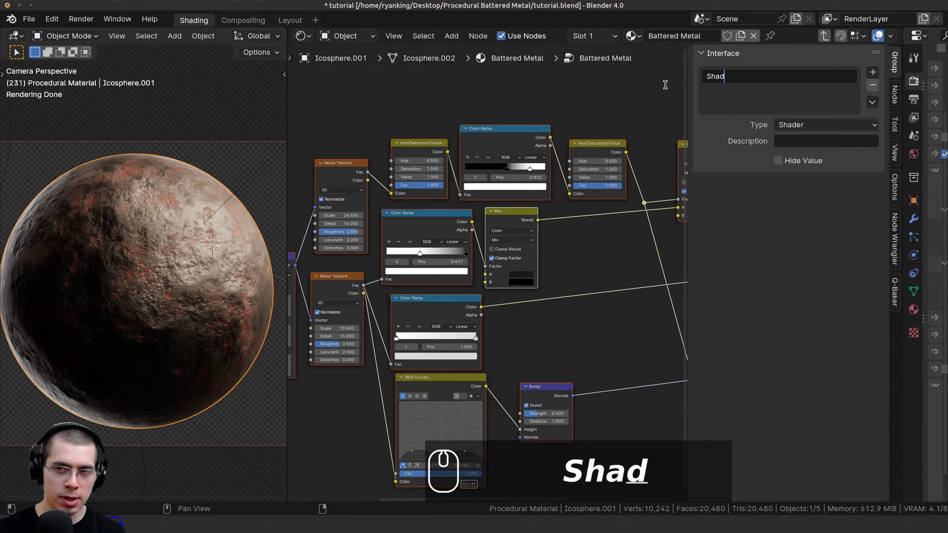
key(Return)
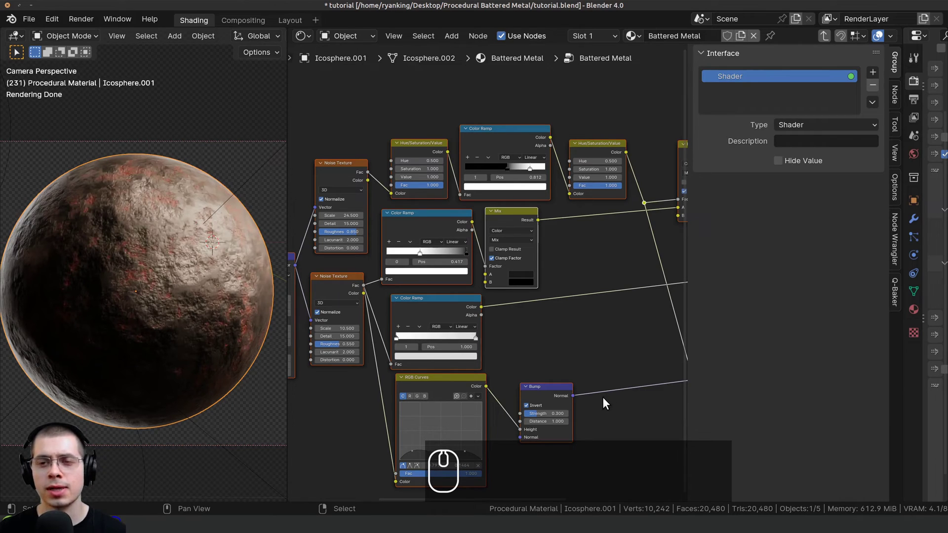
Step: Move the Group Input node below the Texture Coordinate node
middle_drag(434, 329, 764, 264)
scroll(471, 197, up, 6)
click(471, 197)
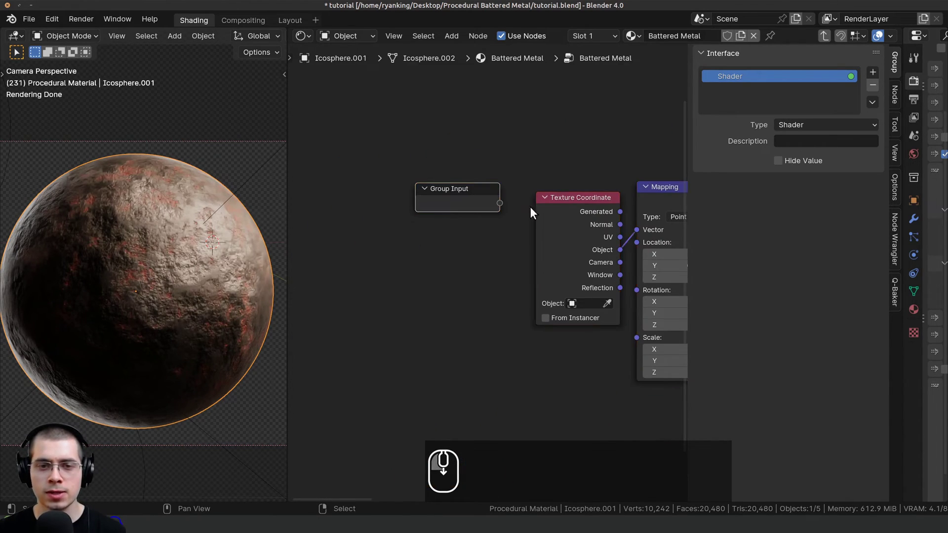
middle_drag(542, 217, 438, 171)
scroll(439, 172, down, 4)
key(g)
click(474, 279)
scroll(455, 292, up, 2)
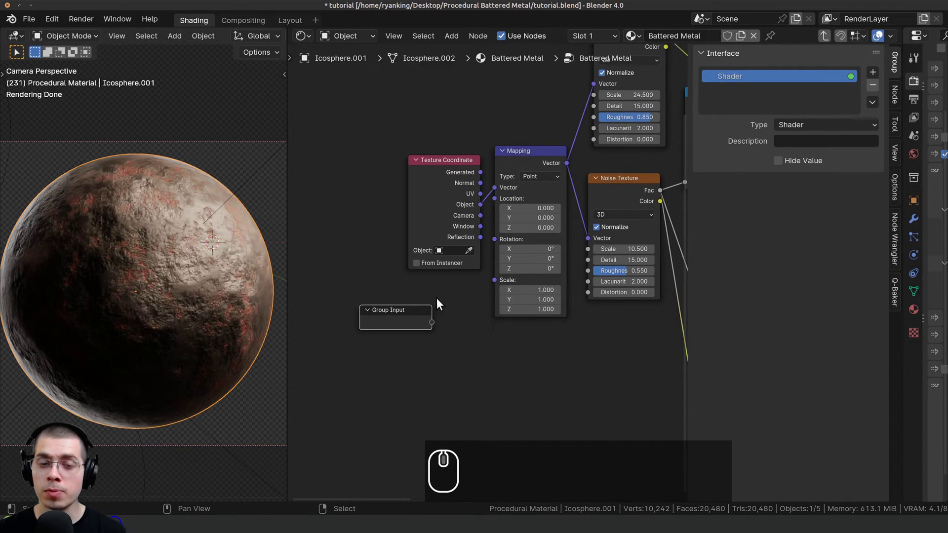
Step: Exit the node group and nudge the Battered Metal node into line beside the Material Output
key(Tab)
scroll(445, 289, up, 1)
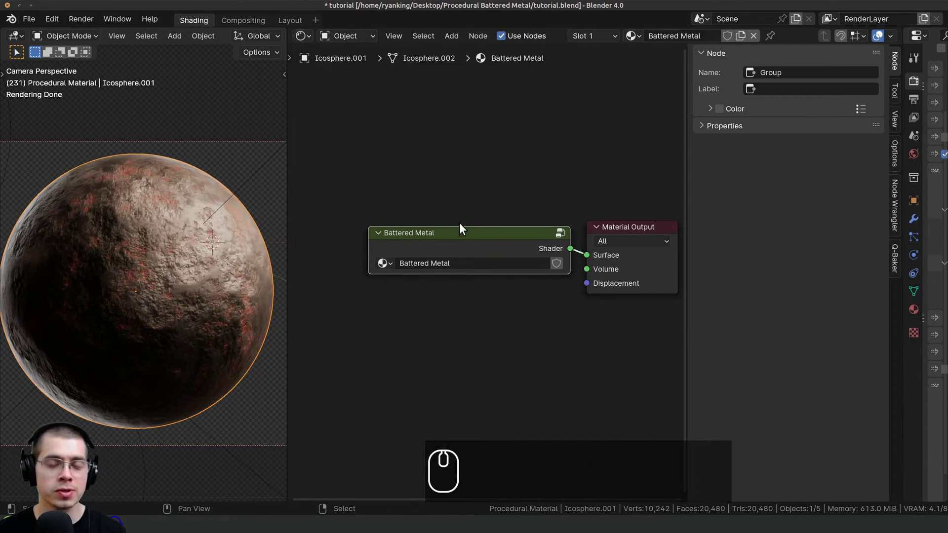
key(g)
click(465, 238)
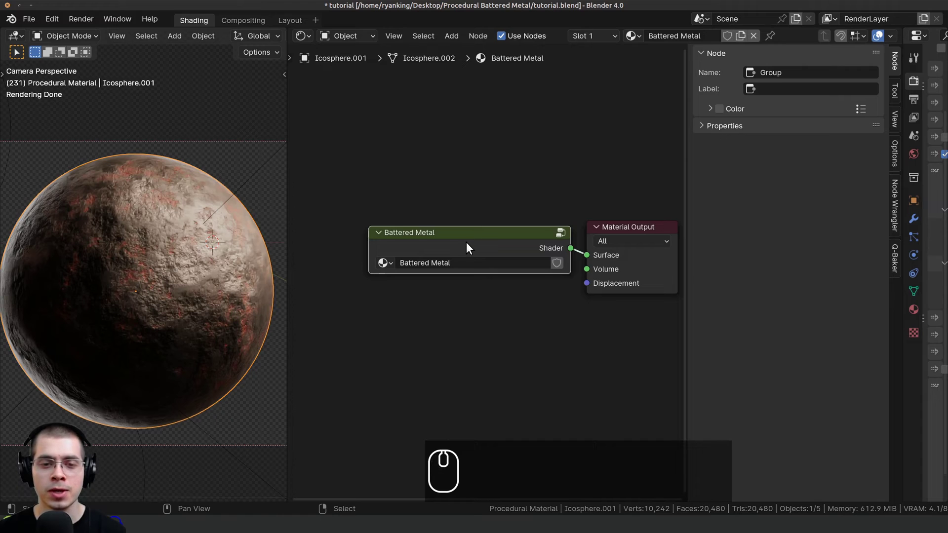
Step: Reopen the node group and expose the Mapping node's Scale by linking it to the Group Input
key(Tab)
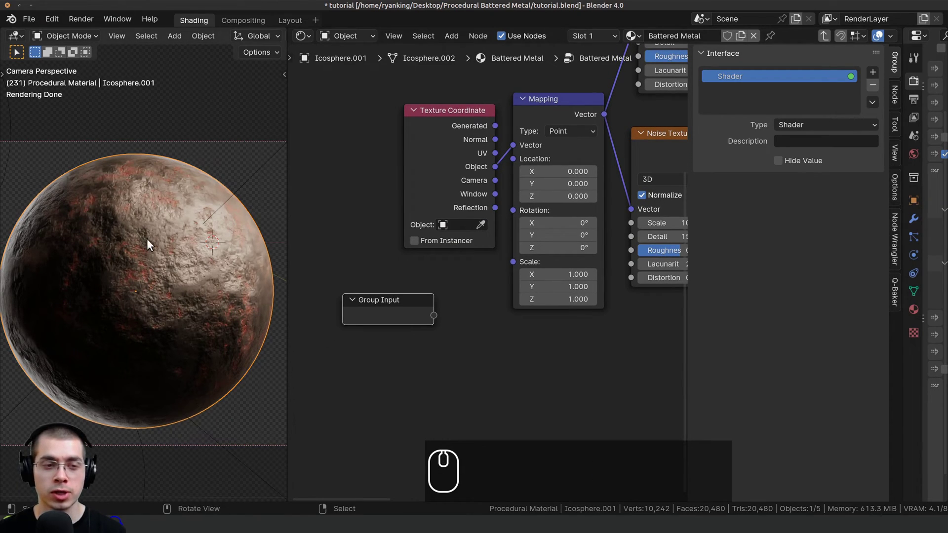
scroll(540, 288, up, 2)
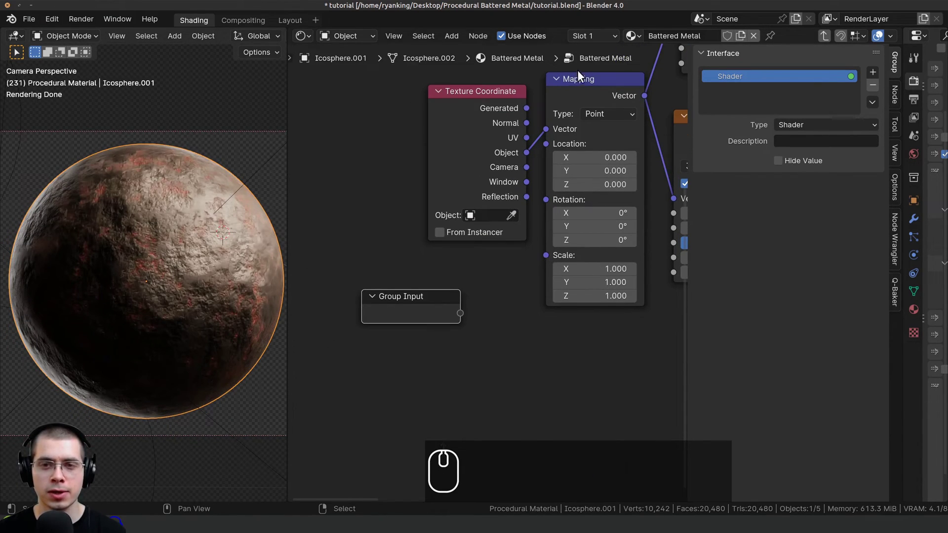
click(579, 92)
middle_drag(512, 209, 461, 262)
scroll(460, 263, down, 1)
scroll(592, 311, down, 2)
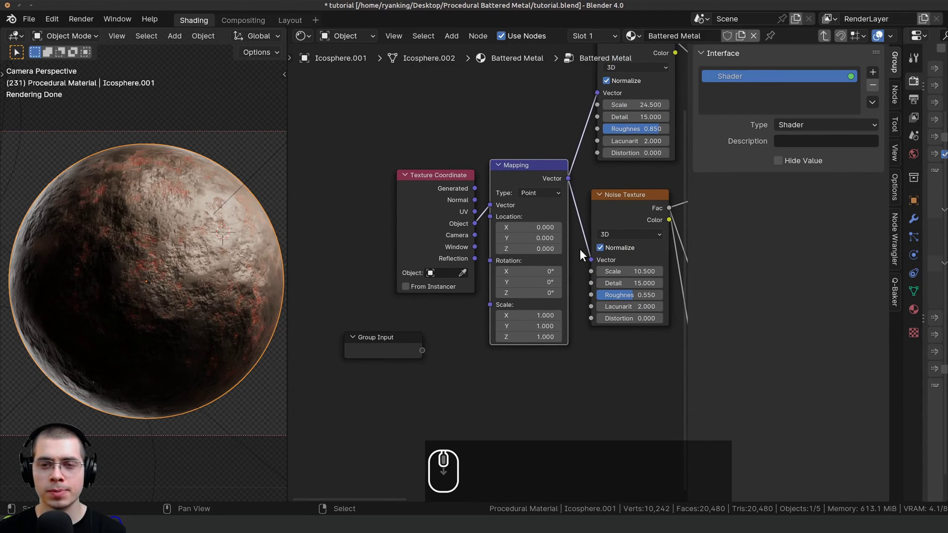
middle_drag(522, 340, 541, 303)
scroll(541, 304, up, 3)
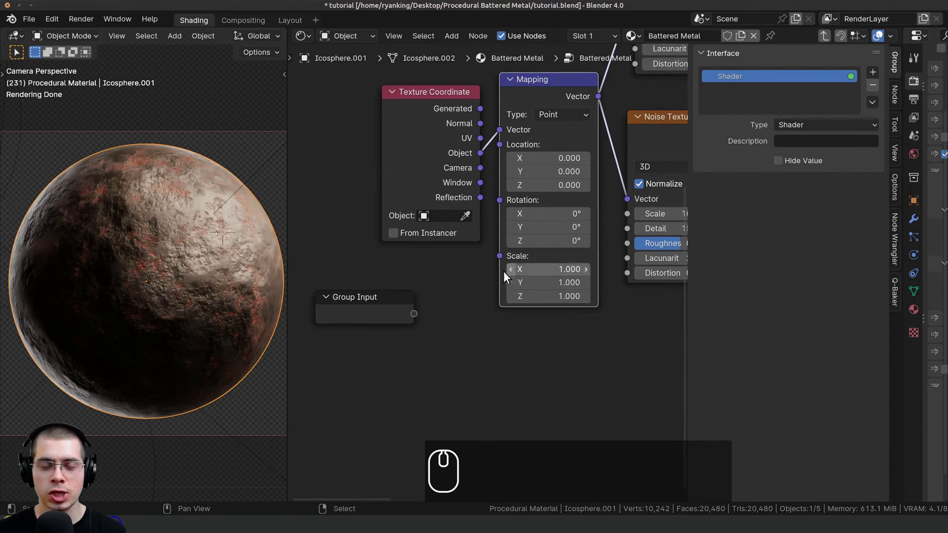
drag(501, 256, 414, 314)
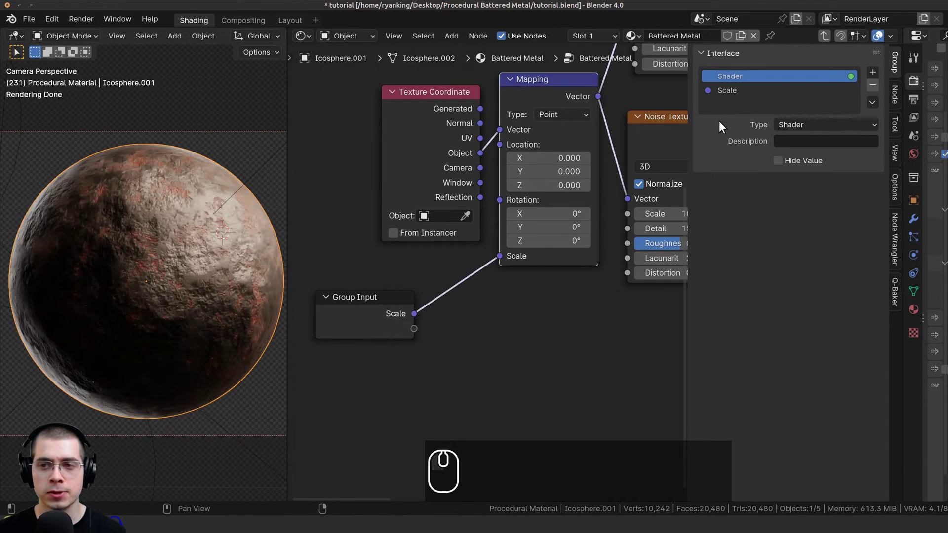
Step: Change the group's Scale input type to Float and set its default value to 1
click(724, 92)
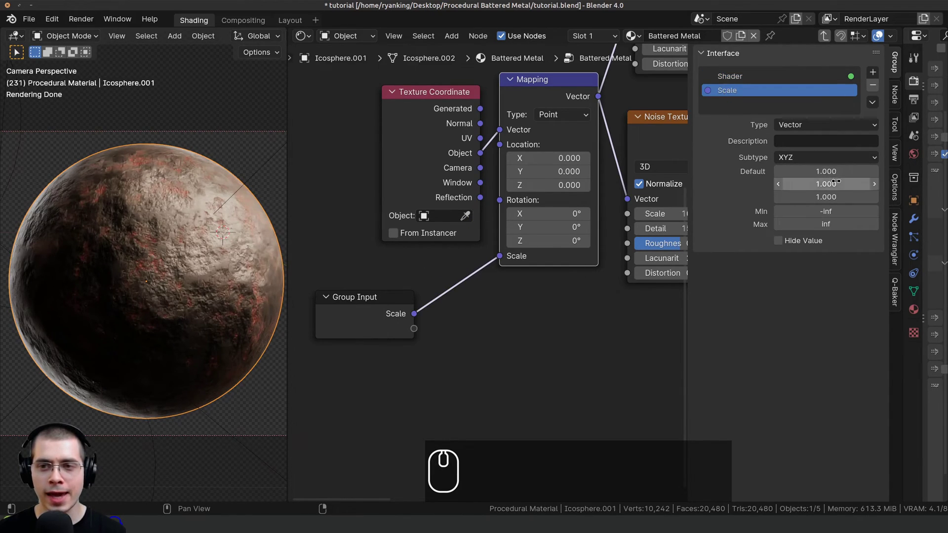
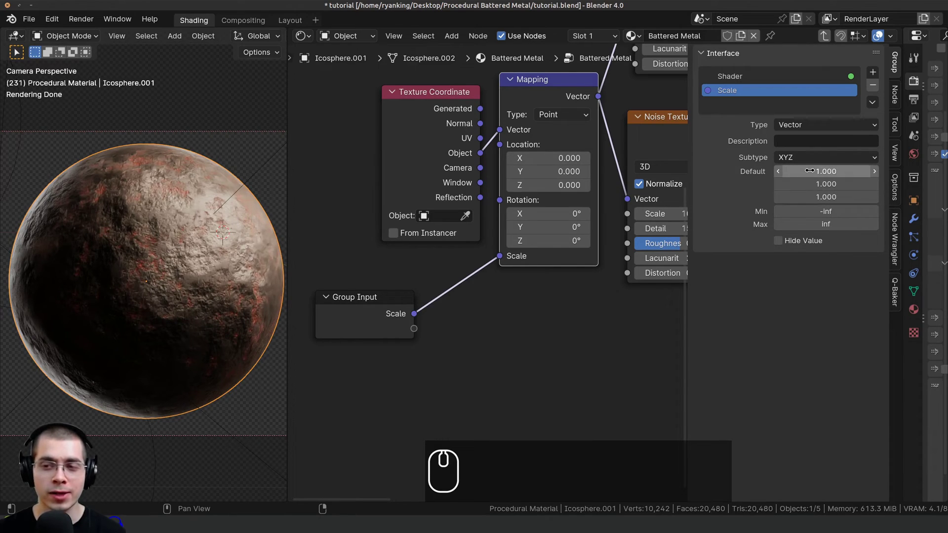
click(790, 124)
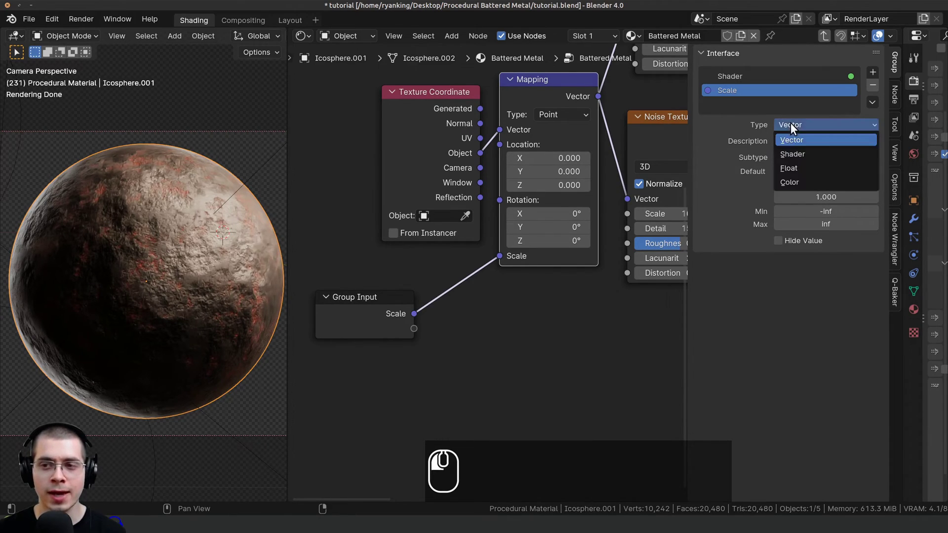
click(803, 167)
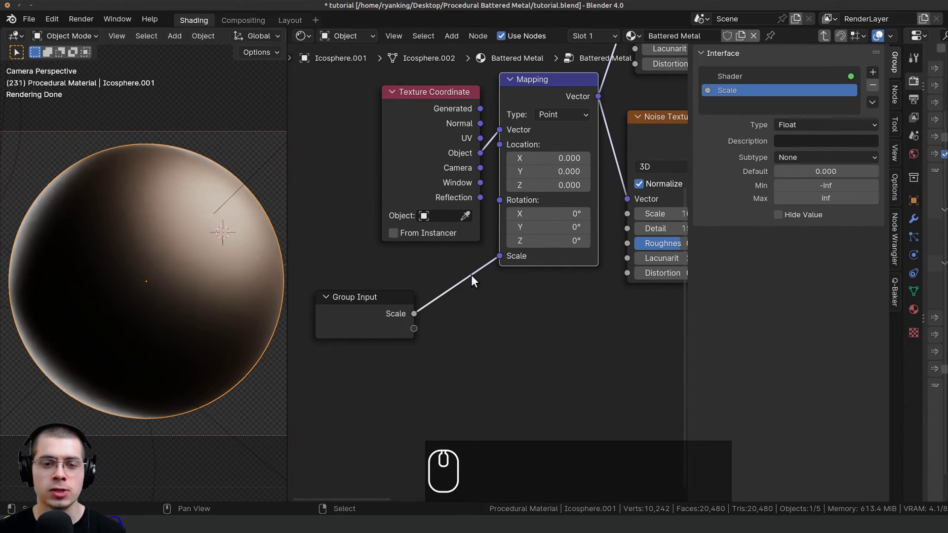
drag(811, 173, 813, 174)
text(1)
key(Return)
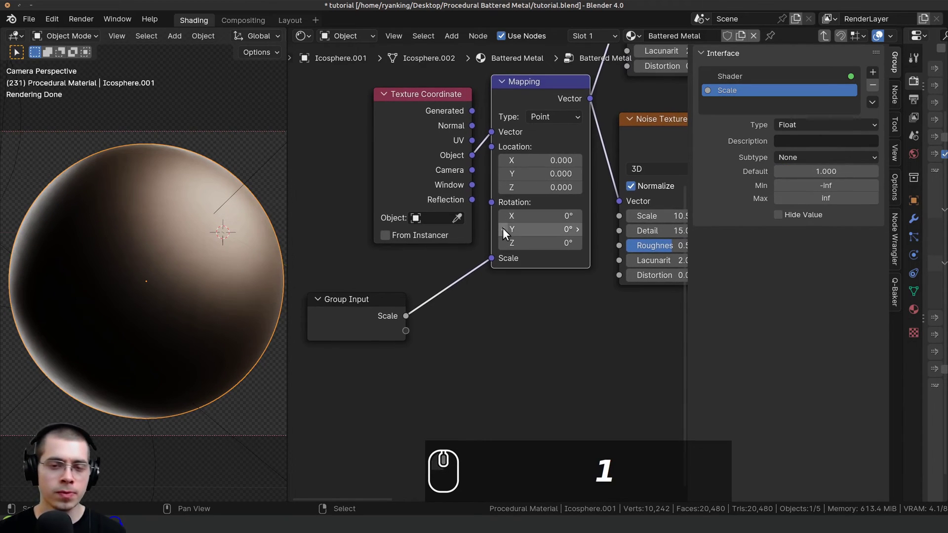
Step: Exit the node group and set the Battered Metal node's Scale to 1
key(Tab)
scroll(499, 247, up, 1)
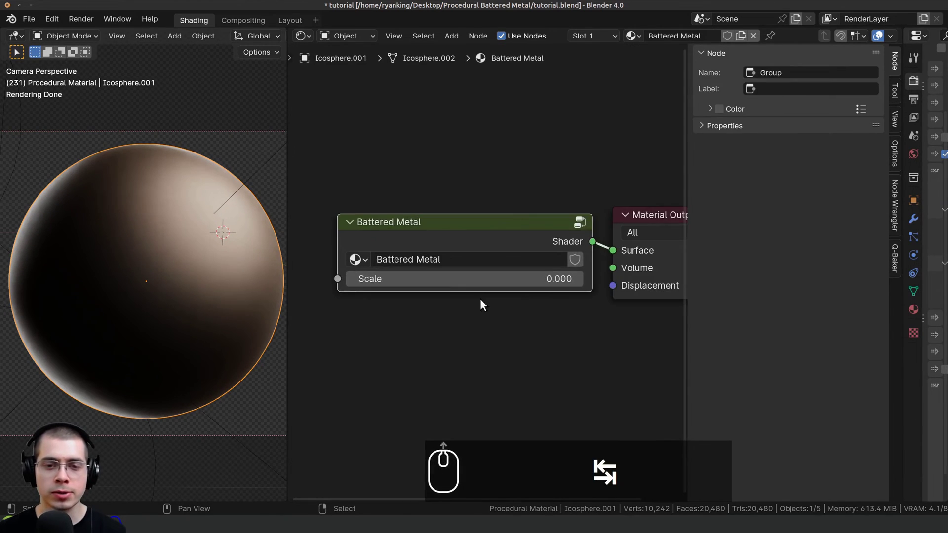
click(438, 279)
text(1)
key(Return)
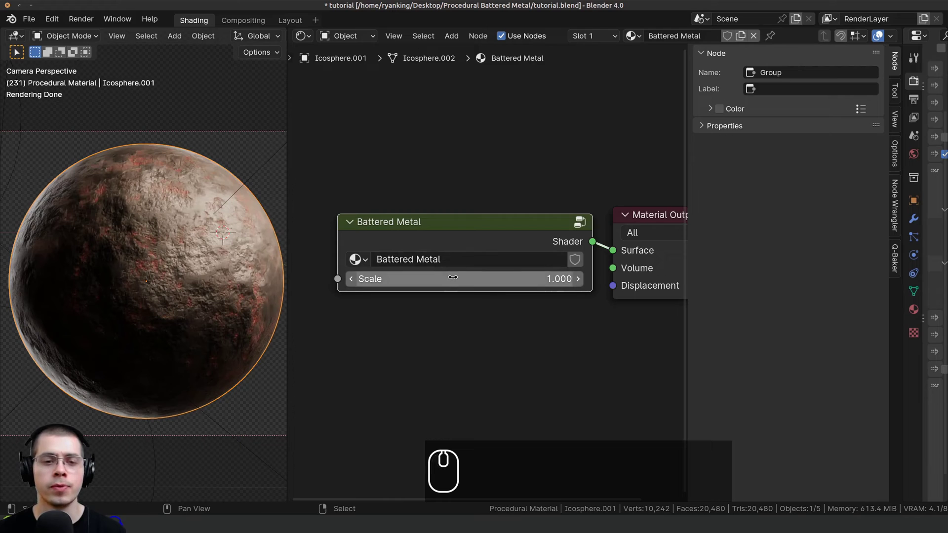
mouse_move(449, 278)
mouse_down()
mouse_move(494, 278)
mouse_move(421, 278)
mouse_move(464, 278)
mouse_move(449, 278)
mouse_up()
Step: Reenter the node group and move the Group Input node just above the Color Ramp feeding the first Mix node
key(Tab)
scroll(461, 259, down, 2)
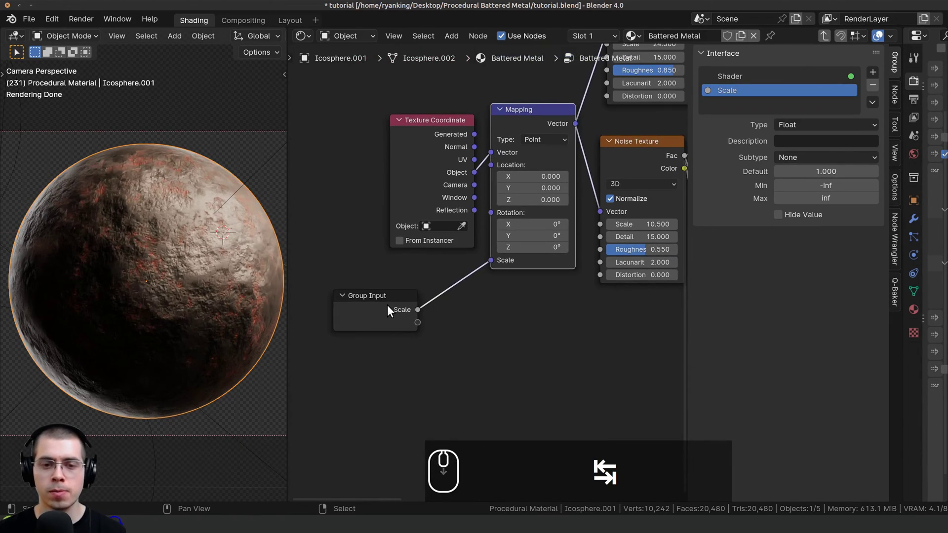
key(g)
click(416, 292)
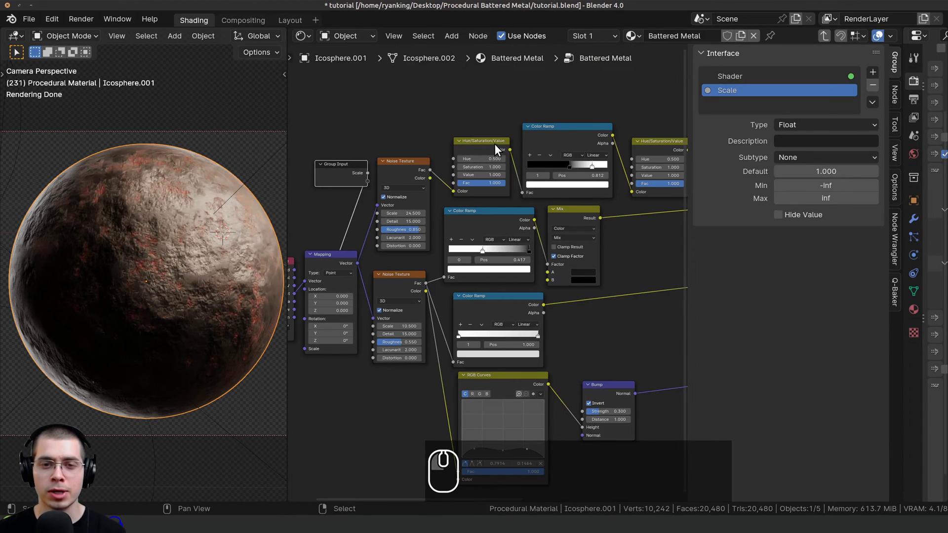
scroll(331, 177, up, 2)
drag(322, 161, 494, 183)
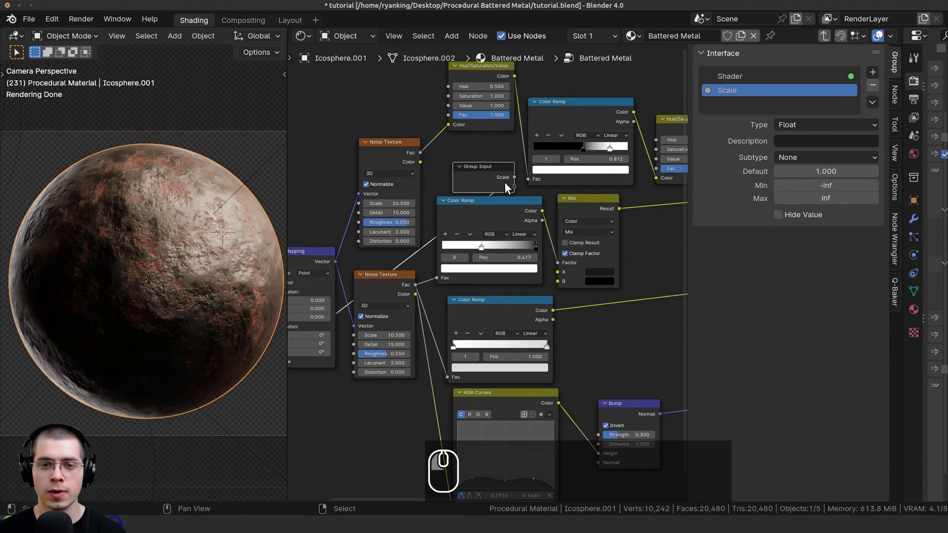
Step: Expose the first Mix node's B and A colors by linking each to a new Group Input socket
middle_drag(540, 228, 531, 258)
scroll(531, 258, up, 5)
drag(578, 329, 514, 189)
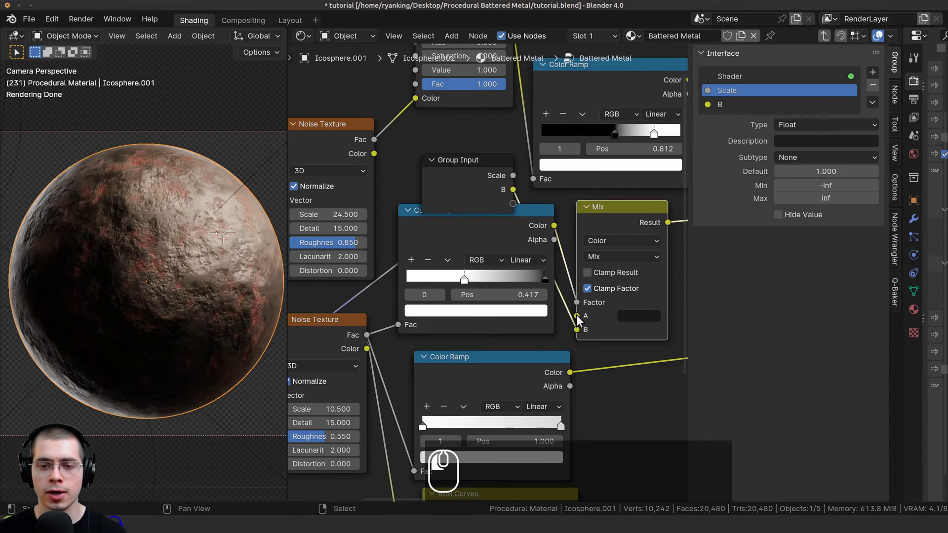
drag(577, 315, 513, 203)
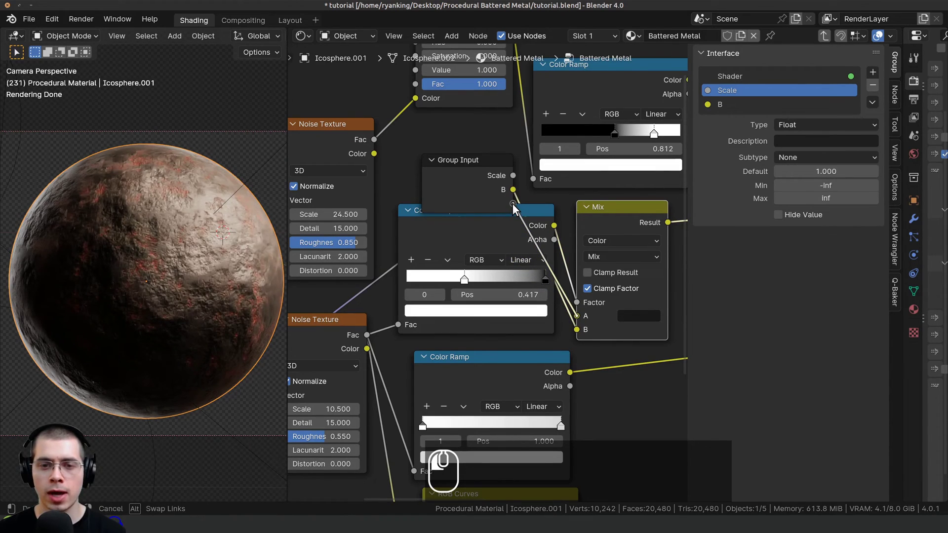
Step: Rename the group input B to Metal Color 1 and the input A to Metal Color 2
double_click(728, 103)
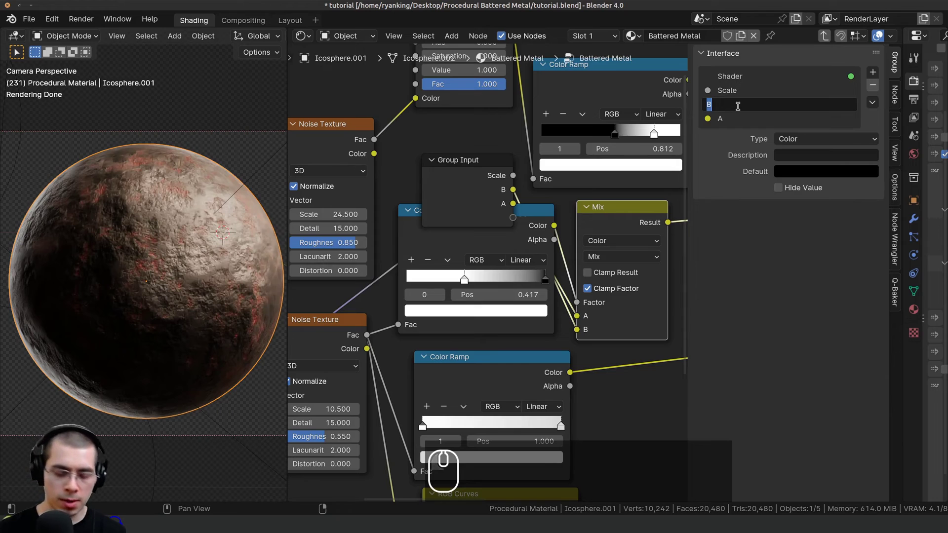
text(Metal Color 1)
key(Return)
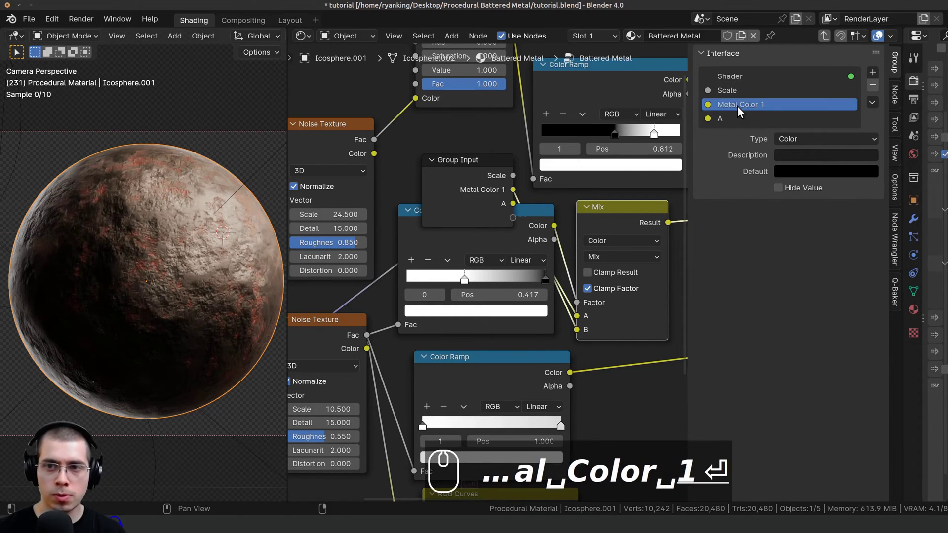
key(ctrl+c)
double_click(735, 120)
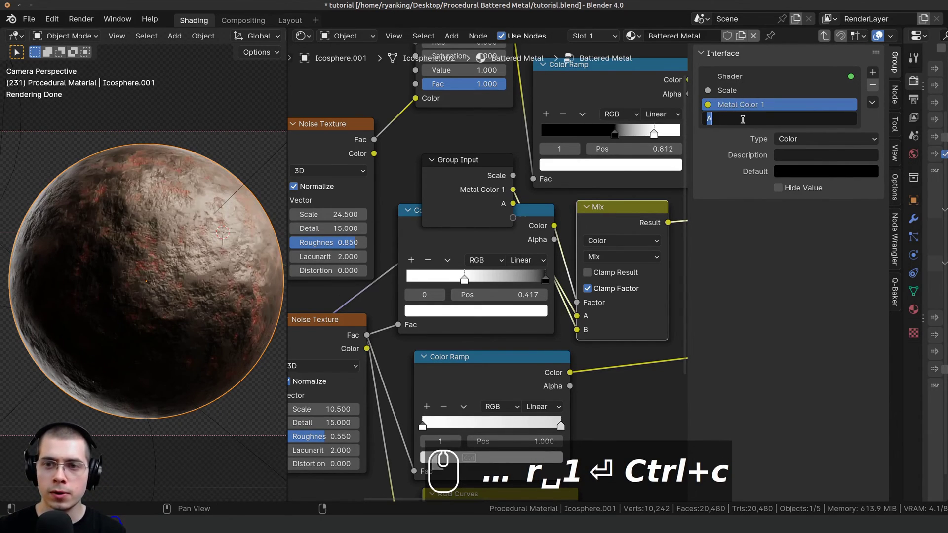
key(ctrl+v)
key(BackSpace)
text(2)
key(Return)
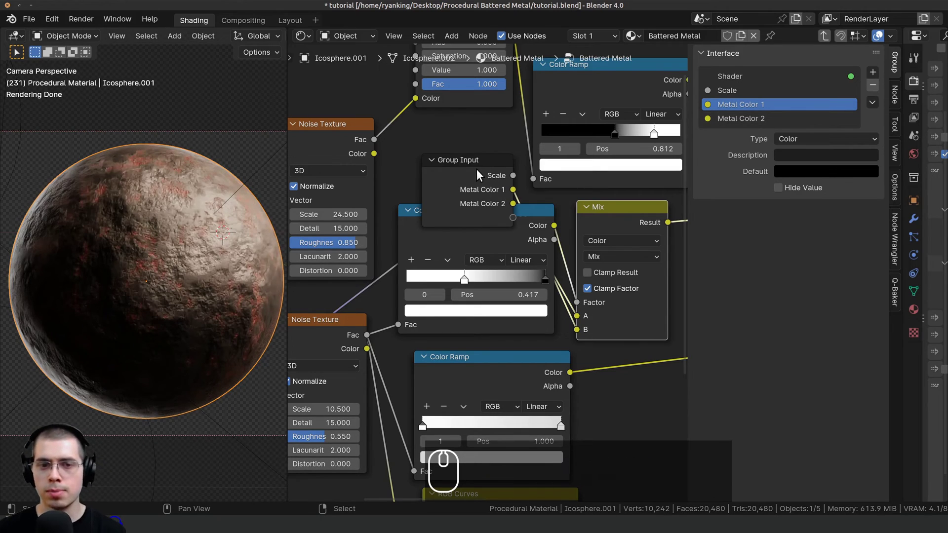
Step: Move the Group Input node back below the Mapping node, beside the lower Noise Texture
scroll(479, 176, down, 2)
middle_drag(499, 205, 590, 174)
key(g)
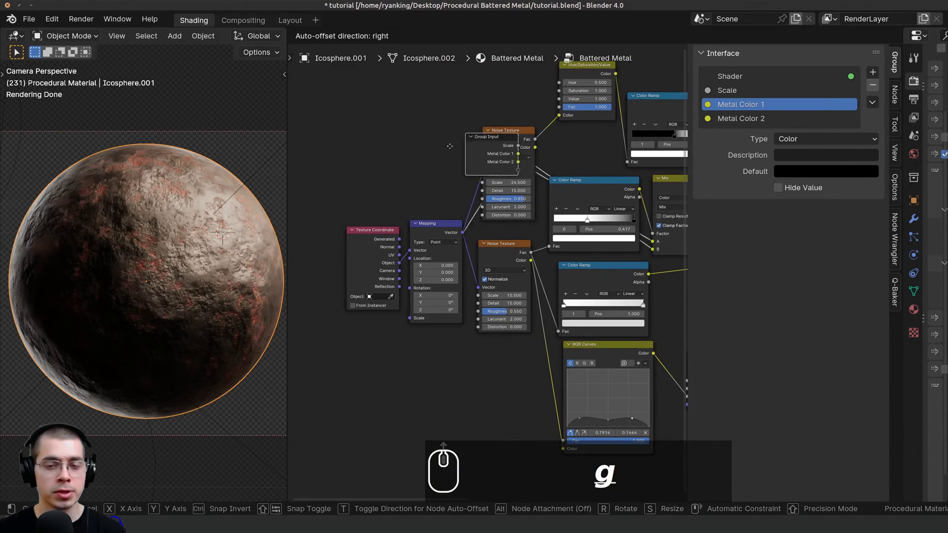
click(408, 358)
middle_drag(408, 358, 428, 309)
scroll(452, 322, up, 4)
key(g)
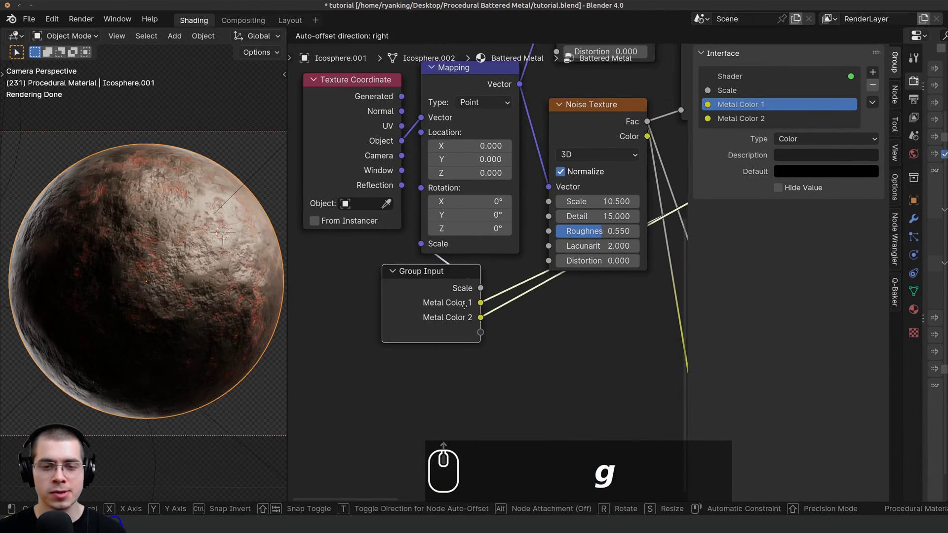
click(462, 303)
Step: Expose the lower Noise Texture's Scale, Detail and Roughness by linking each to a new Group Input socket
middle_drag(577, 207, 578, 204)
drag(551, 197, 483, 329)
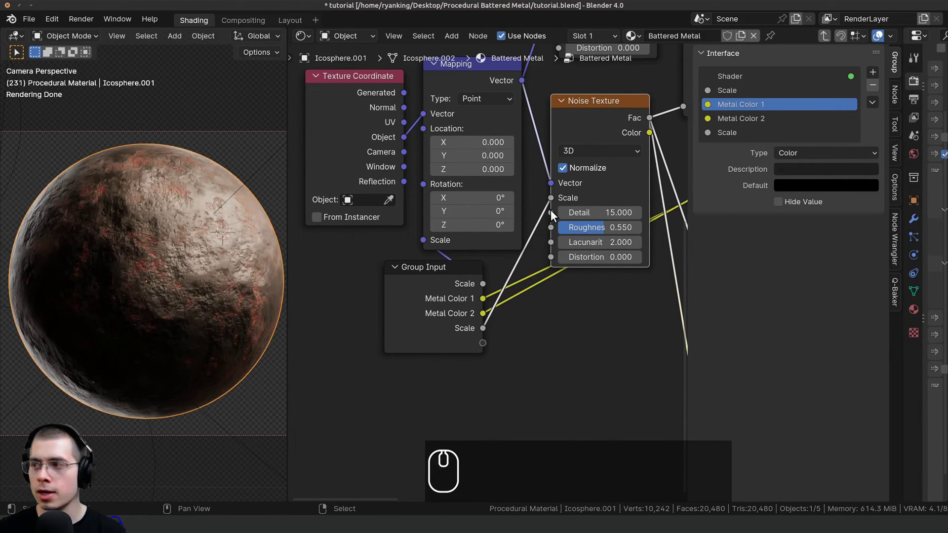
drag(552, 213, 483, 344)
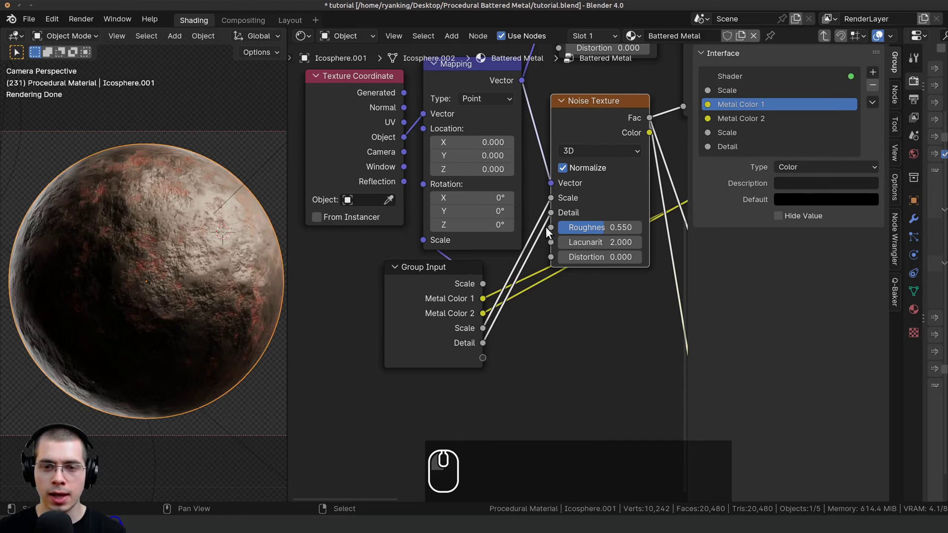
drag(551, 227, 483, 359)
Step: Rename the group input Scale below Metal Color 2 to Noise Scale
click(713, 133)
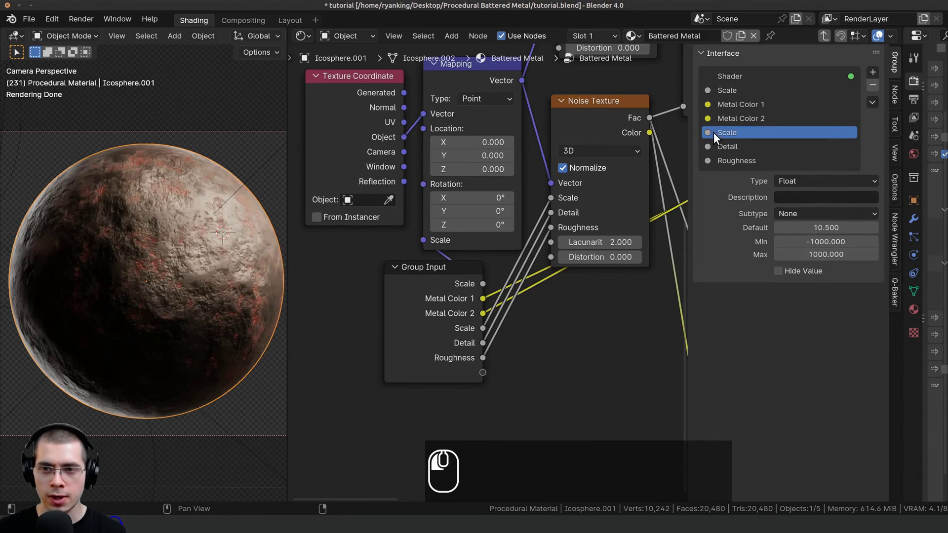
double_click(715, 132)
key(Left)
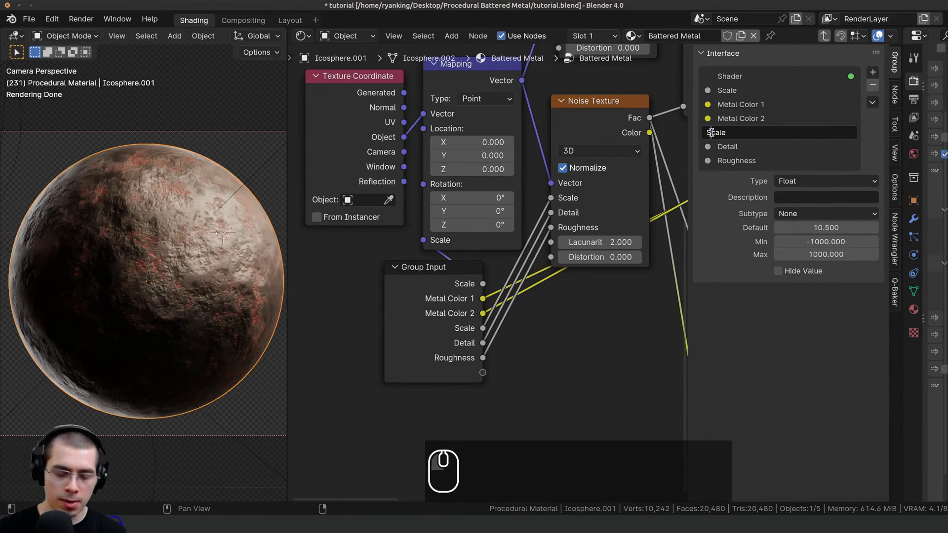
text(Noise)
key(Return)
Step: Rename the group input Detail to Noise Detail
click(747, 142)
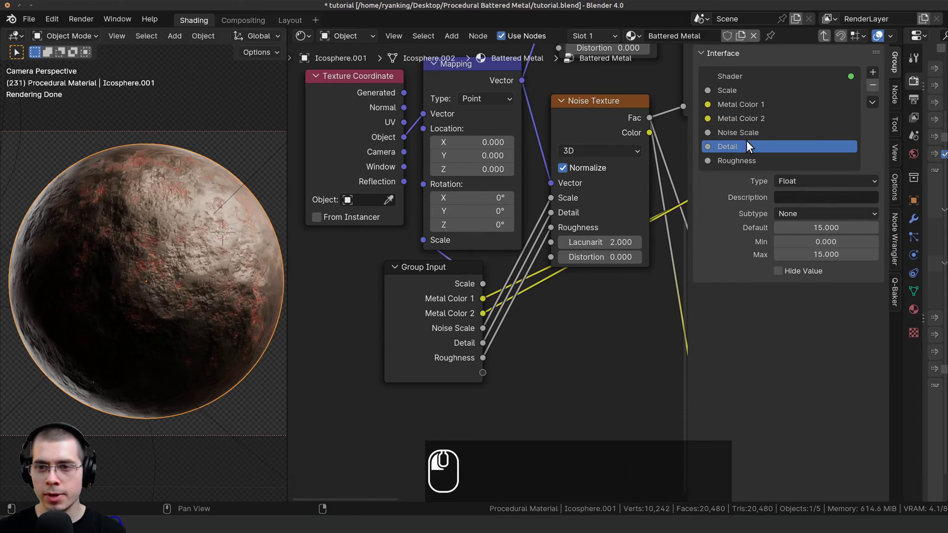
double_click(711, 146)
click(708, 147)
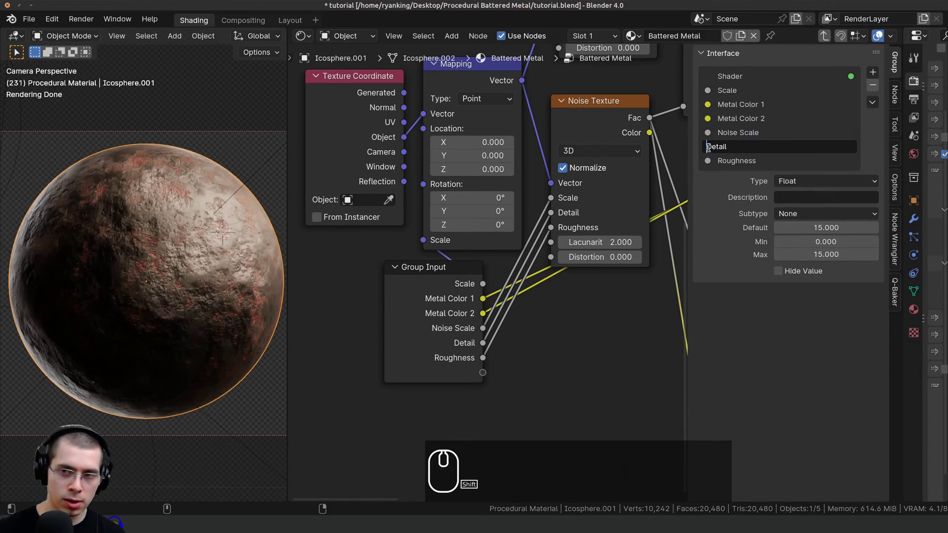
text(Noise)
key(Return)
Step: Rename the group input Roughness to Noise Roughness
click(714, 161)
double_click(712, 161)
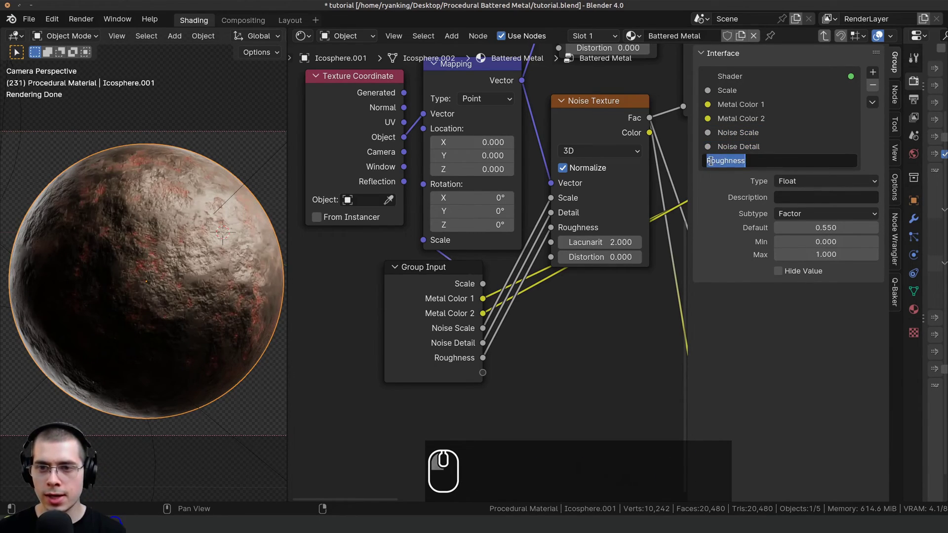
click(708, 161)
text(Noise)
key(Return)
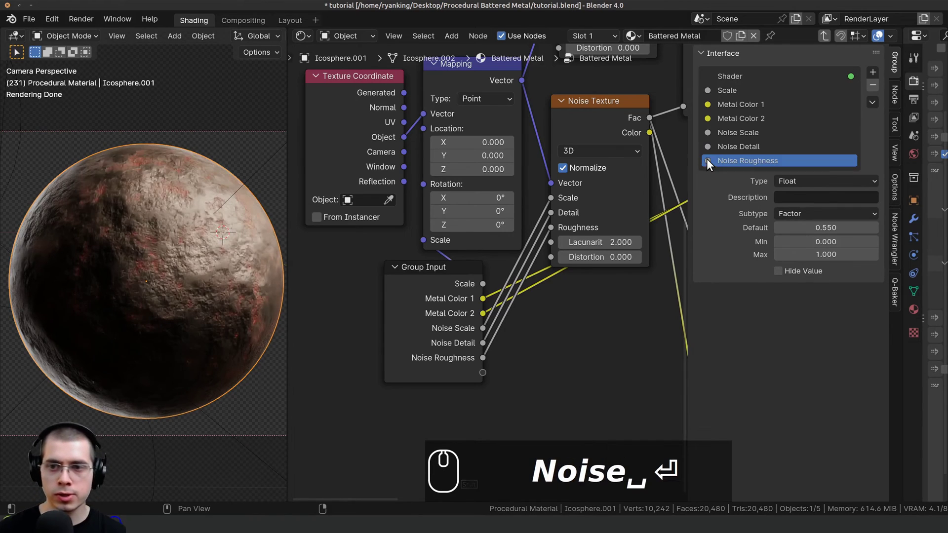
Step: Move the Group Input node above the second Hue/Saturation/Value node, near the final Mix node
scroll(540, 274, down, 5)
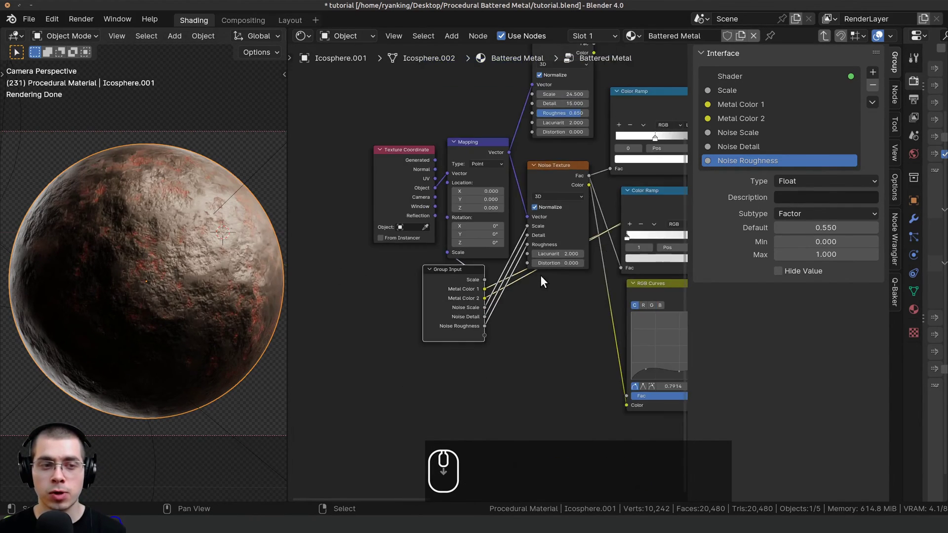
key(g)
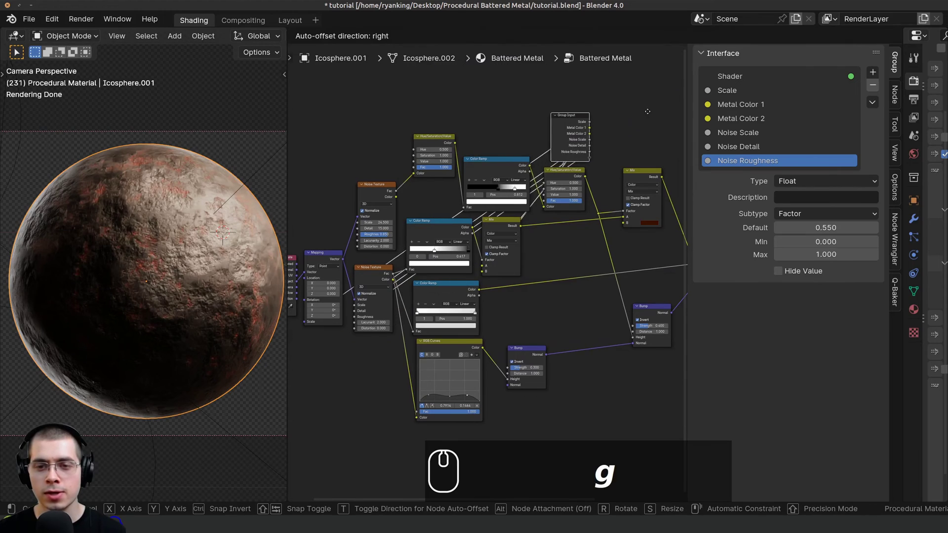
click(642, 115)
Step: Link the final Mix node's B color to a new Group Input socket and rename it Rust Color
scroll(628, 158, up, 2)
scroll(592, 227, up, 3)
middle_drag(593, 227, 526, 322)
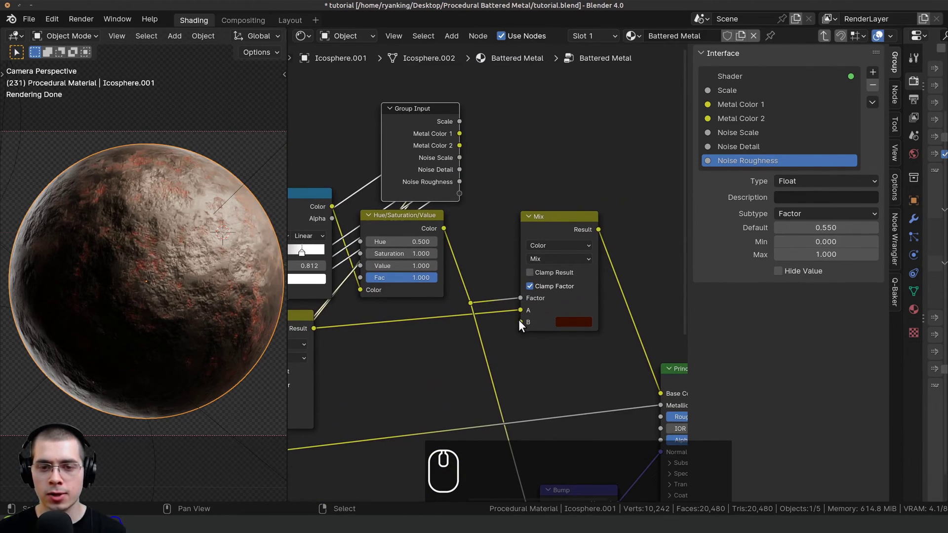
drag(520, 322, 459, 193)
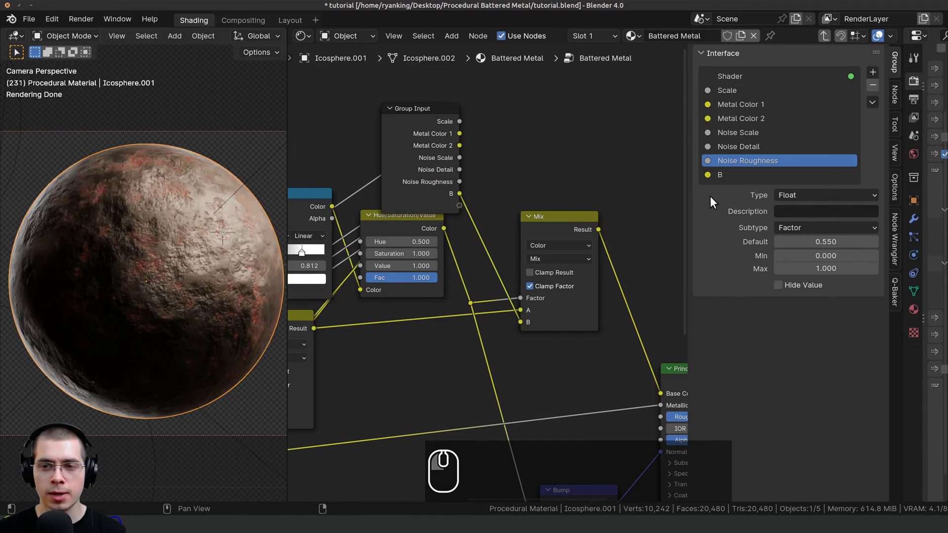
double_click(725, 172)
text(Rust )
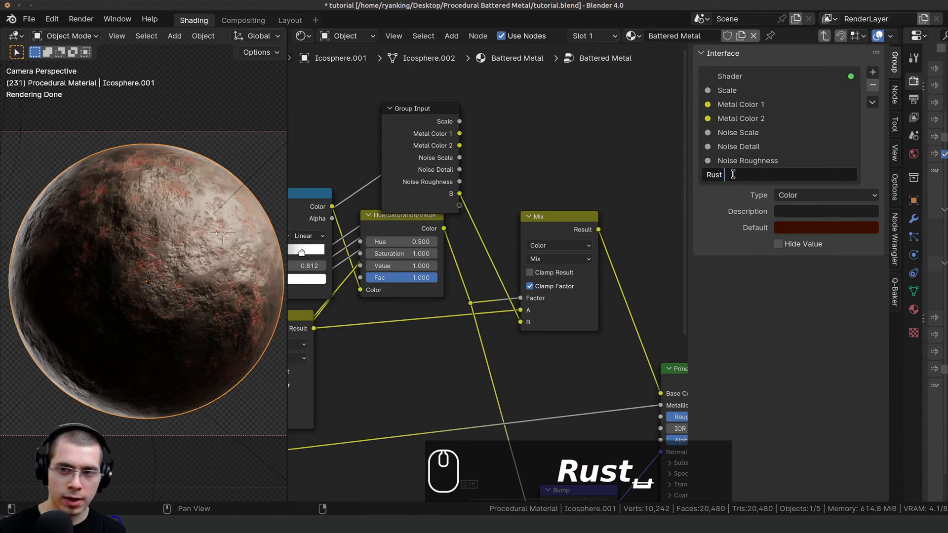
text(Color)
key(Return)
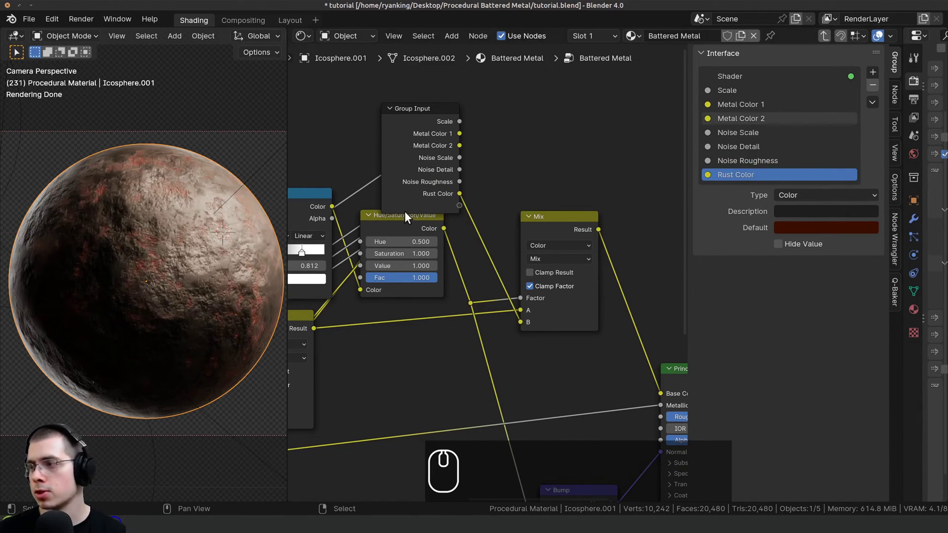
Step: Move the Group Input node above the upper Noise Texture, beside the first Hue/Saturation/Value node
scroll(352, 218, down, 1)
middle_drag(443, 194, 627, 215)
click(522, 209)
scroll(523, 212, down, 3)
key(g)
click(324, 206)
Step: Try different Value settings on the first Hue/Saturation/Value node to preview the rust amount, restoring the original
middle_drag(415, 197, 542, 213)
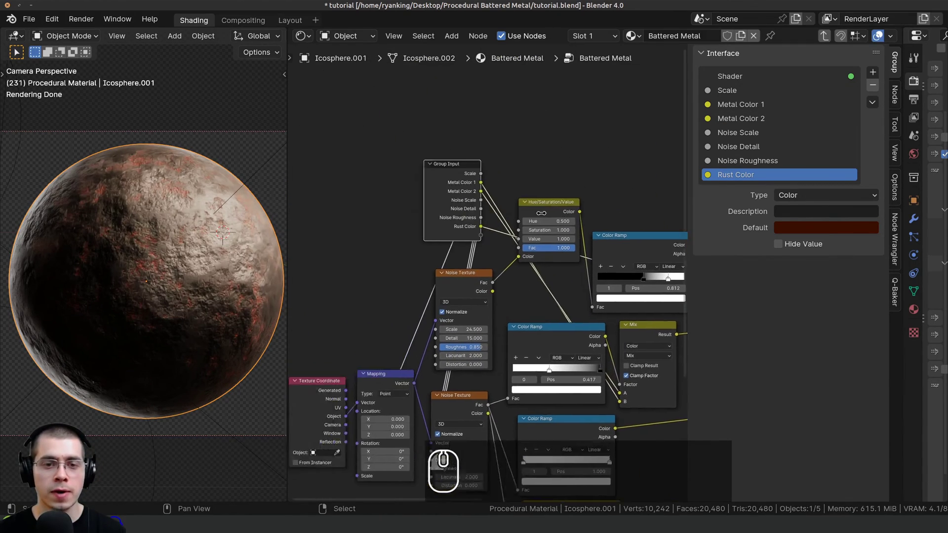
scroll(542, 213, up, 3)
key(BackSpace)
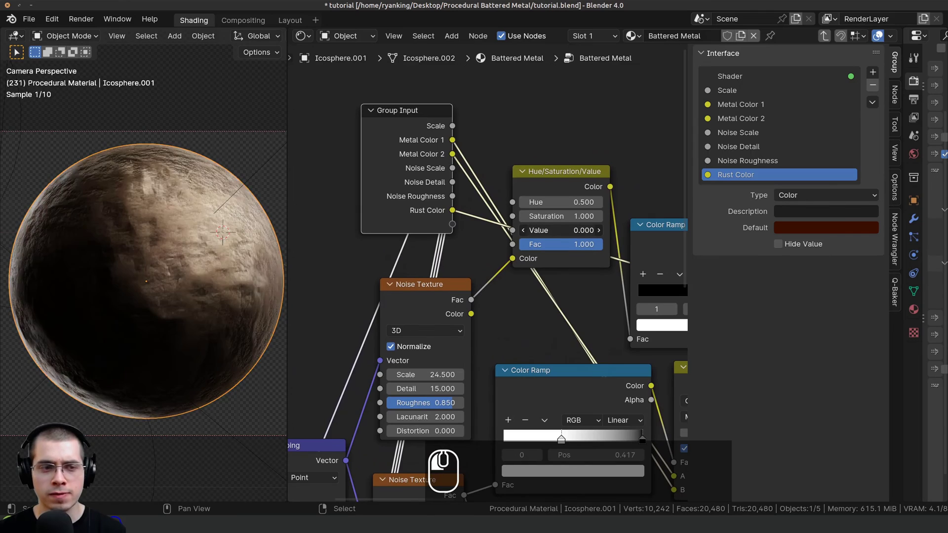
drag(542, 231, 588, 231)
right_click(548, 230)
Step: Link the first Hue/Saturation/Value node's Value to a new Group Input socket and rename it Rust Amount
drag(513, 230, 452, 224)
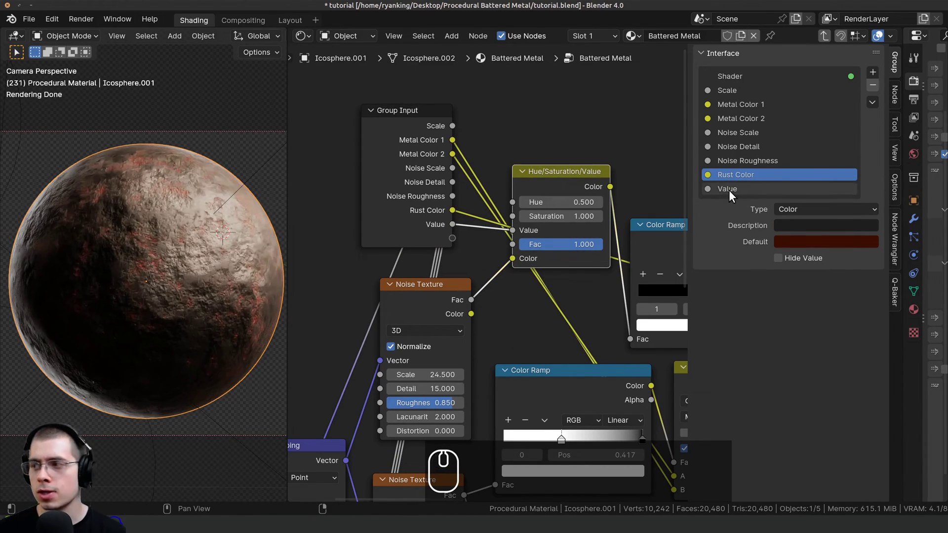
double_click(729, 189)
key(BackSpace)
text(Rust Amount)
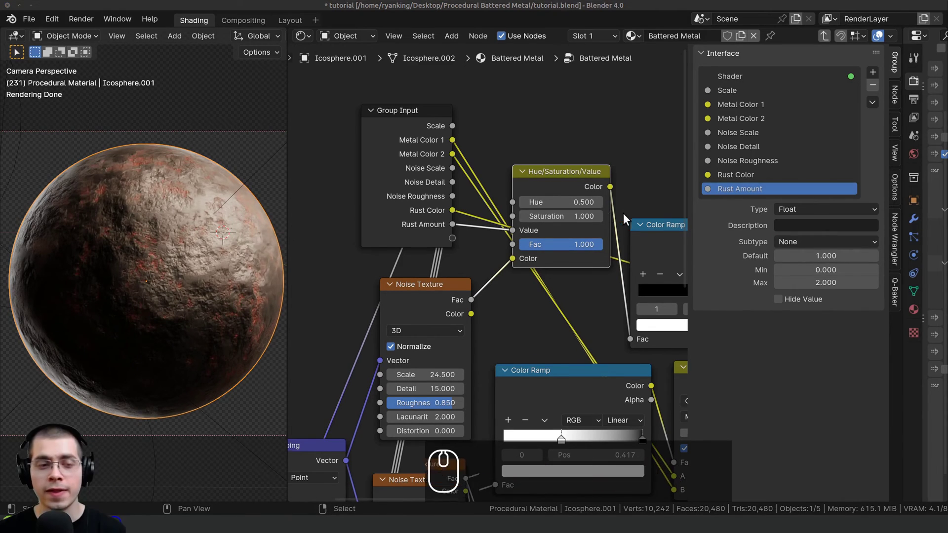
Step: Try raising the second Hue/Saturation/Value node's Value to 2.000 to preview the rust brightness, restoring the original
scroll(623, 213, down, 2)
middle_drag(623, 213, 519, 202)
middle_drag(662, 266, 538, 254)
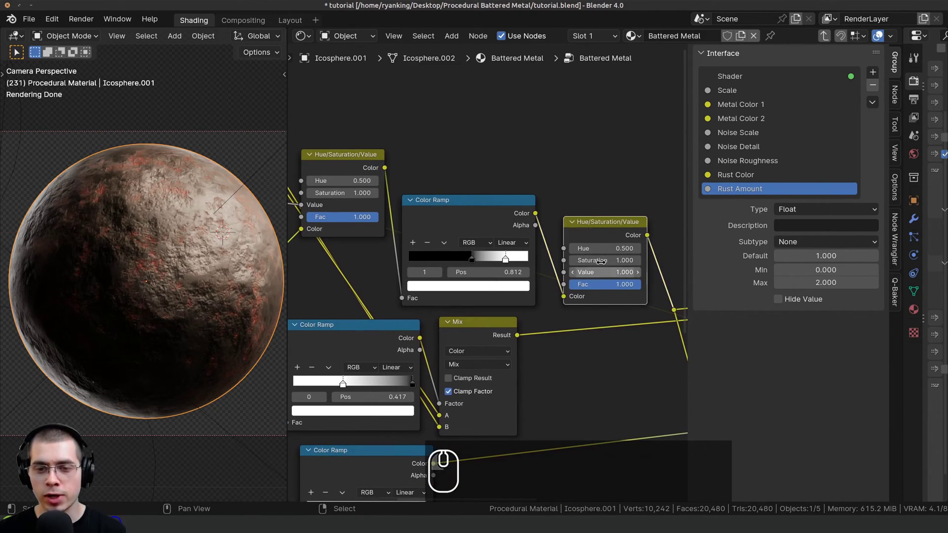
drag(589, 278, 638, 276)
right_click(593, 280)
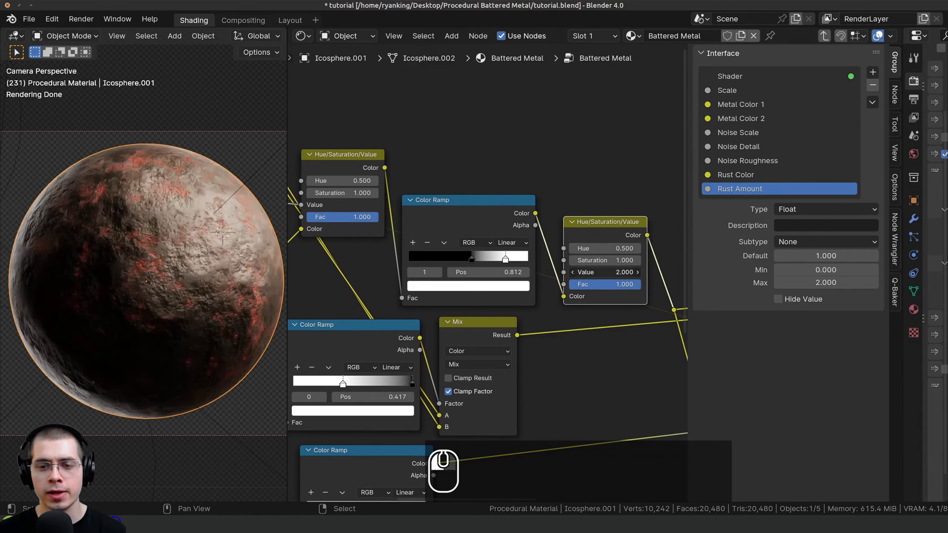
right_click(585, 276)
Step: Link the second Hue/Saturation/Value node's Value to a new Group Input socket and rename it Rust Brightness
drag(564, 272, 376, 198)
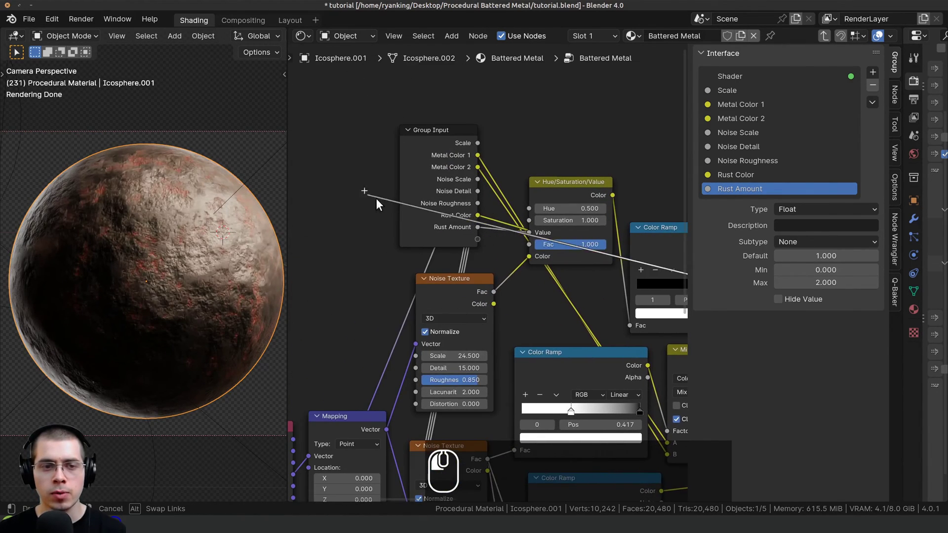
drag(469, 238, 477, 240)
double_click(725, 202)
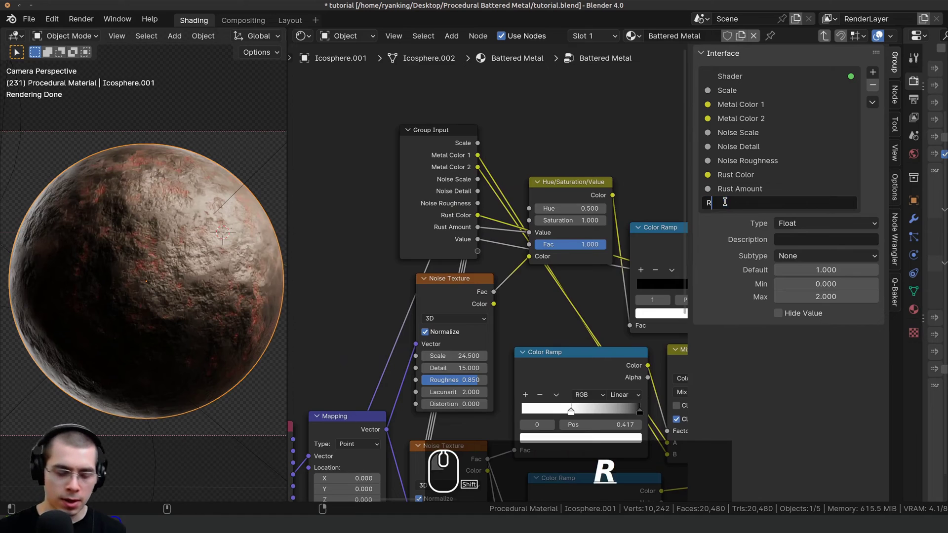
text(Rust Bright)
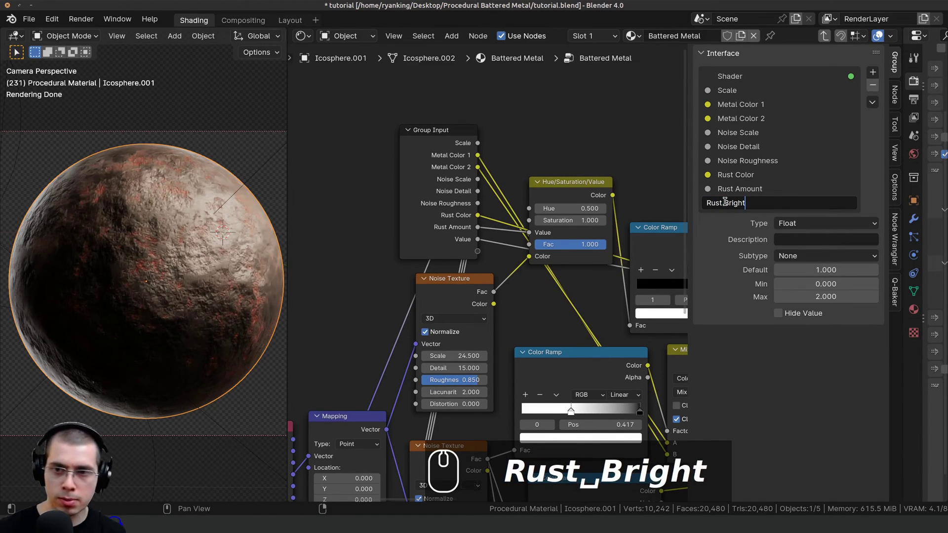
text(ness)
key(Return)
Step: Move the Group Input node above the Mapping node, beside the upper Noise Texture
scroll(357, 202, down, 4)
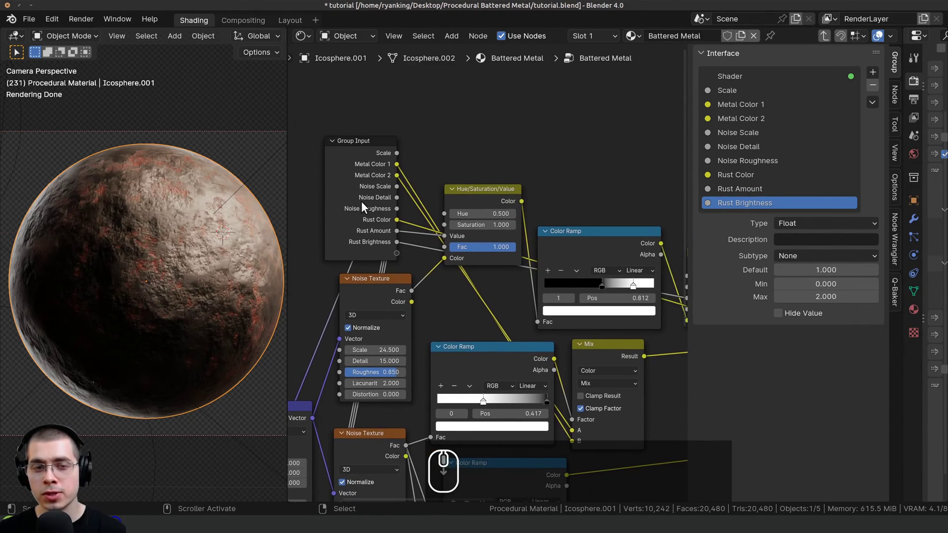
middle_drag(350, 227, 608, 147)
key(g)
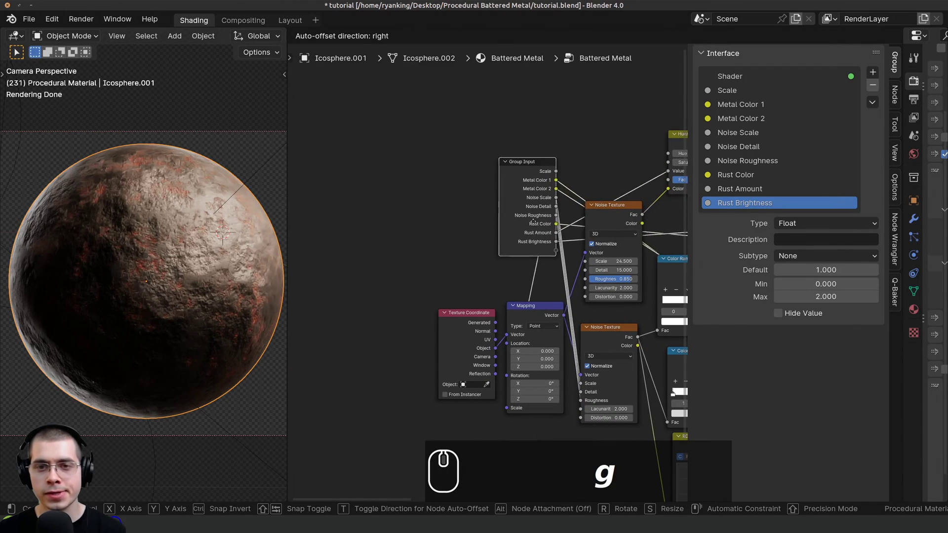
click(535, 235)
Step: Expose the upper Noise Texture's Scale, Detail, Roughness and Distortion by linking each to a new Group Input socket
scroll(476, 239, up, 3)
middle_drag(561, 202, 458, 203)
click(459, 203)
middle_drag(506, 282, 557, 240)
scroll(488, 243, up, 1)
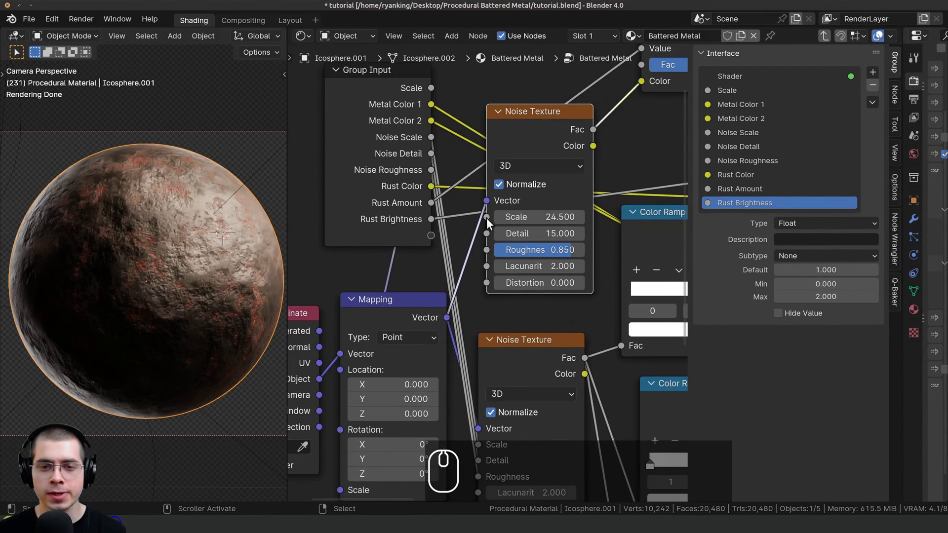
drag(487, 218, 433, 226)
drag(487, 250, 431, 241)
drag(487, 283, 430, 258)
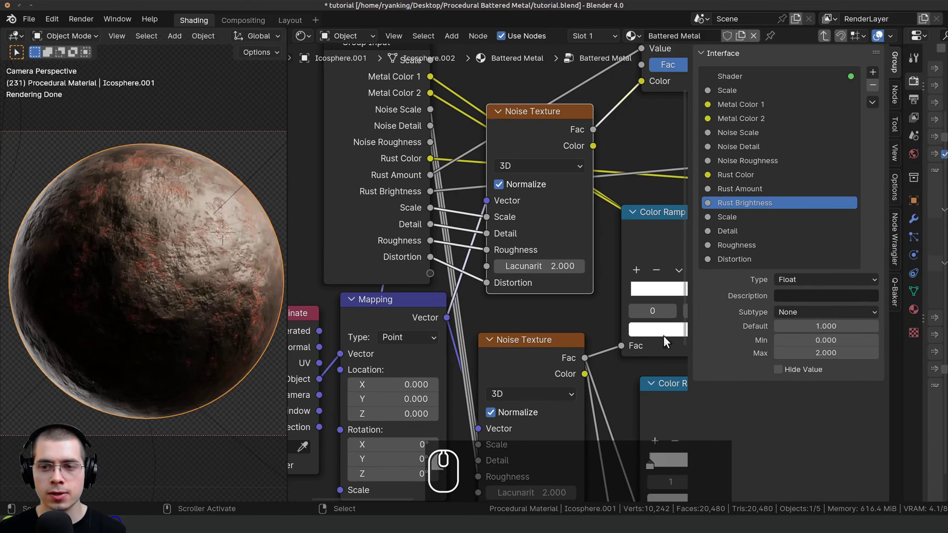
Step: Rename the group input Scale below Rust Brightness to Rust Scale and the input Detail to Rust Detail
click(728, 225)
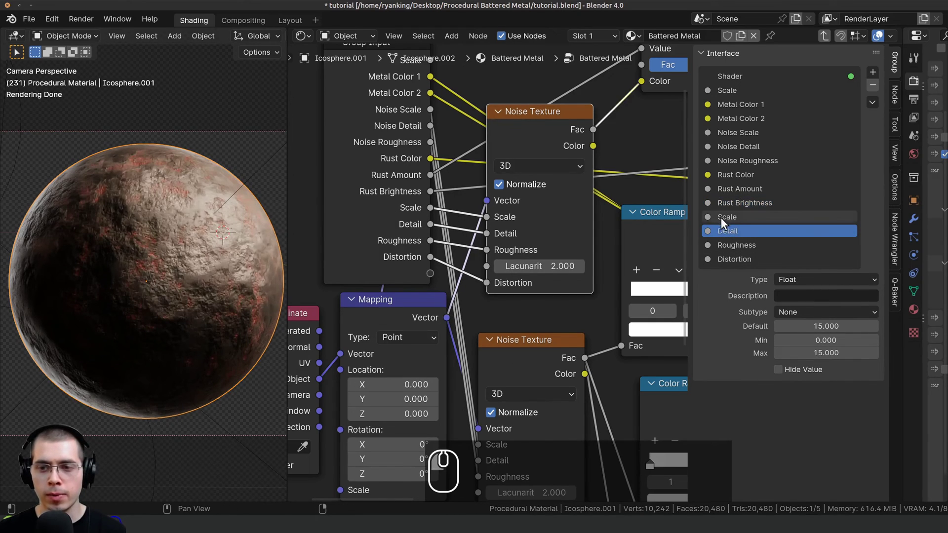
double_click(720, 217)
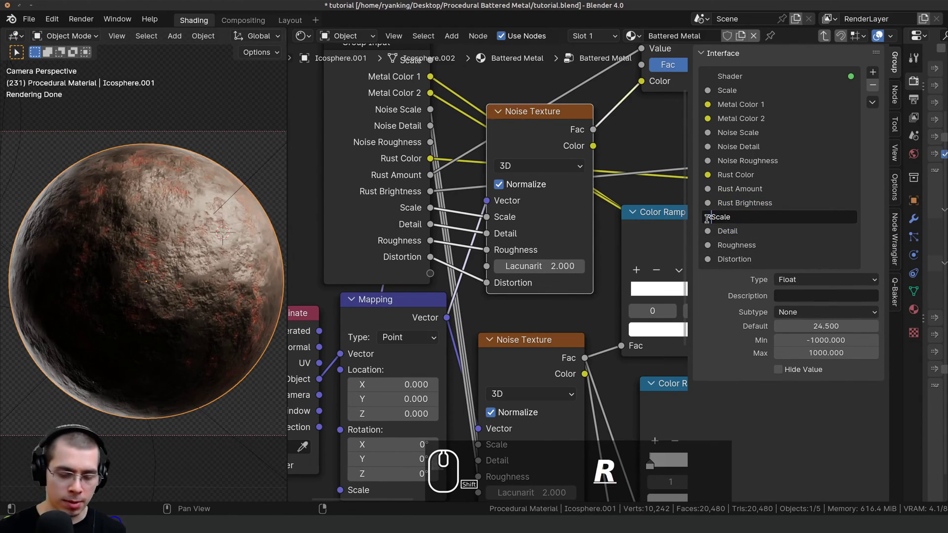
text(Rust)
key(Return)
double_click(710, 231)
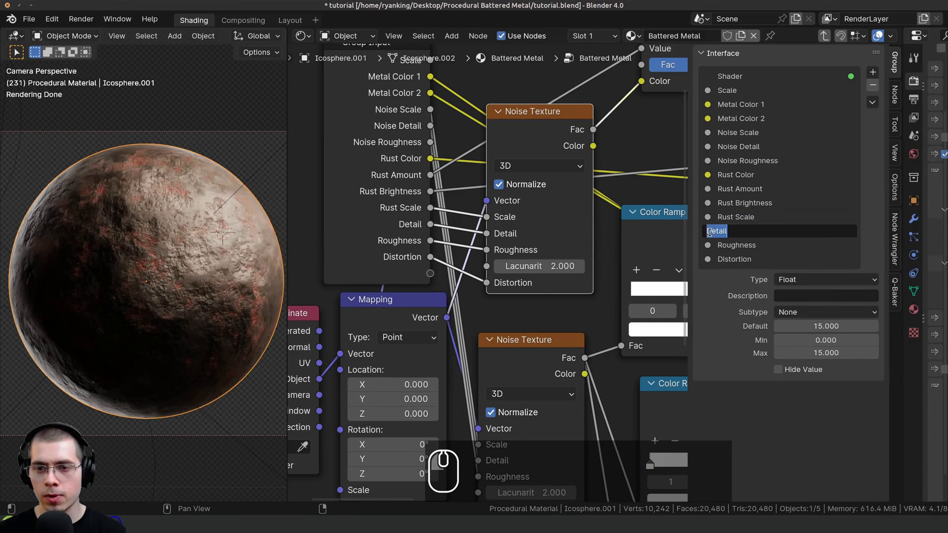
text(Rust)
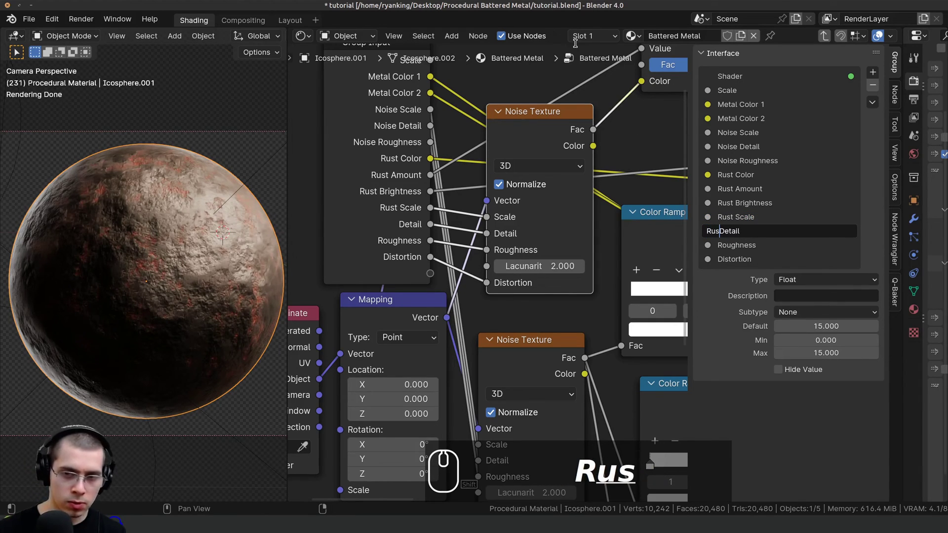
key(Return)
Step: Rename the group input Roughness to Rust Roughness and the input Distortion to Rust Distortion
double_click(709, 245)
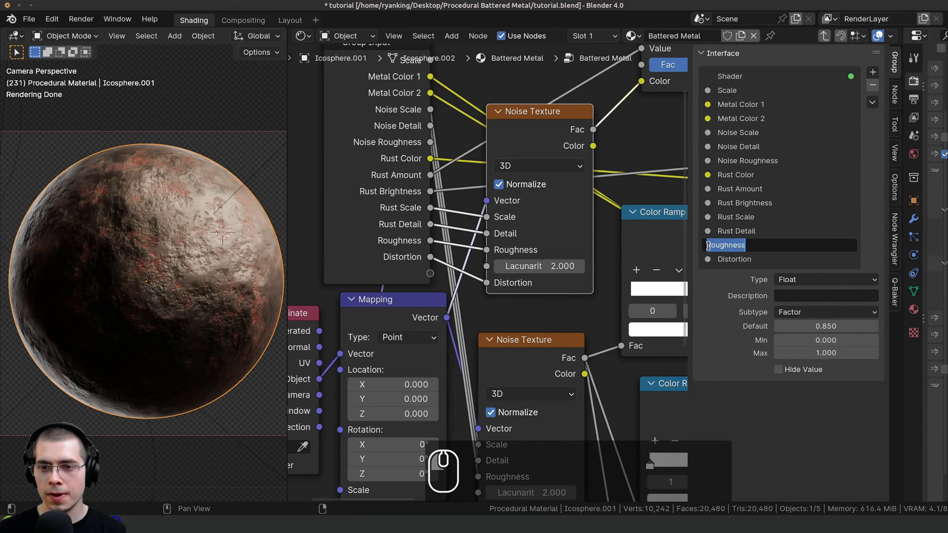
text(Rust)
key(Return)
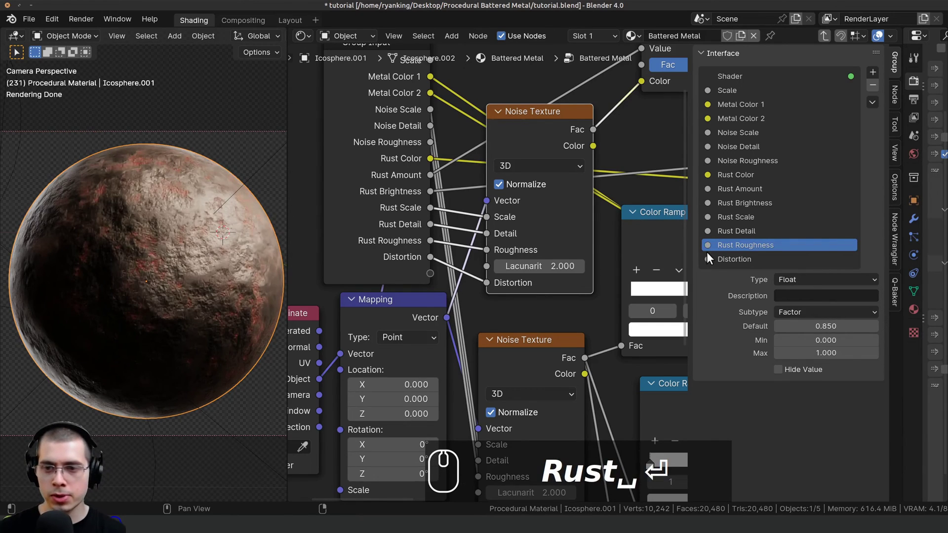
double_click(714, 259)
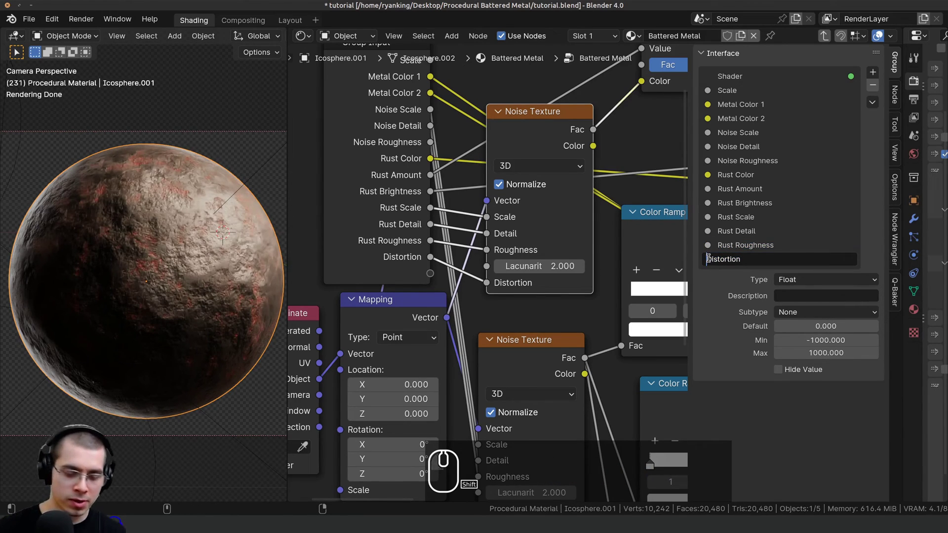
text(Ru)
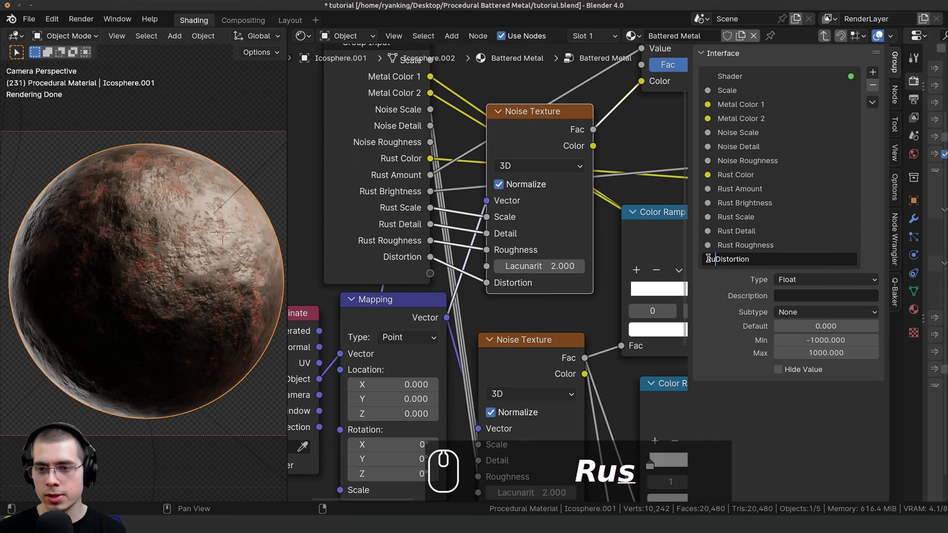
text(st)
key(Return)
Step: Expose the Principled BSDF's Roughness by linking it to a new Group Input socket
scroll(417, 287, down, 5)
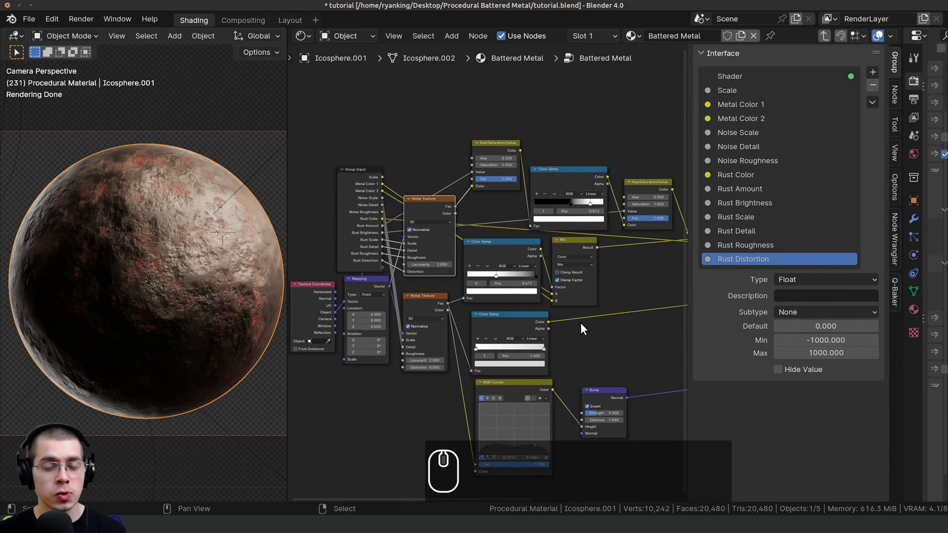
scroll(582, 329, up, 5)
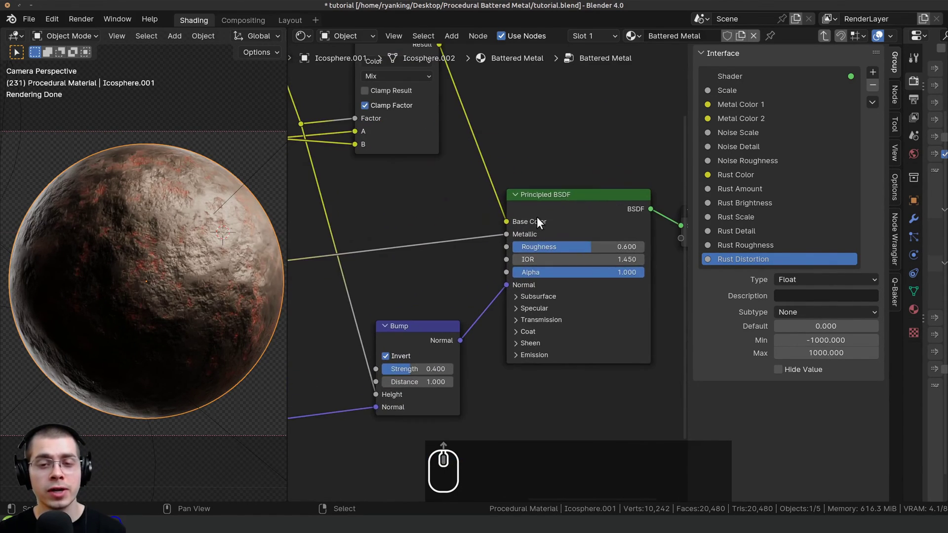
drag(287, 228, 273, 228)
middle_drag(501, 247, 535, 226)
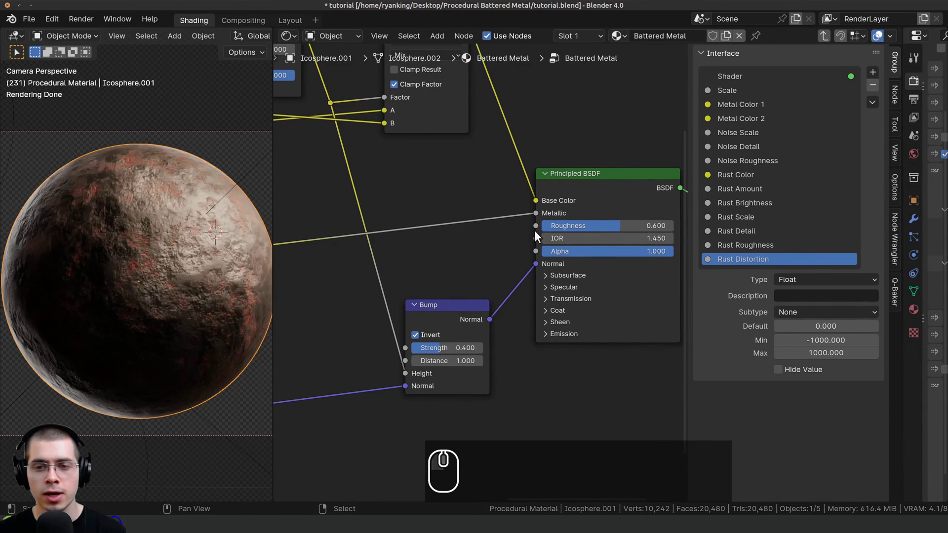
drag(534, 226, 527, 170)
scroll(587, 363, down, 3)
middle_drag(574, 333, 514, 295)
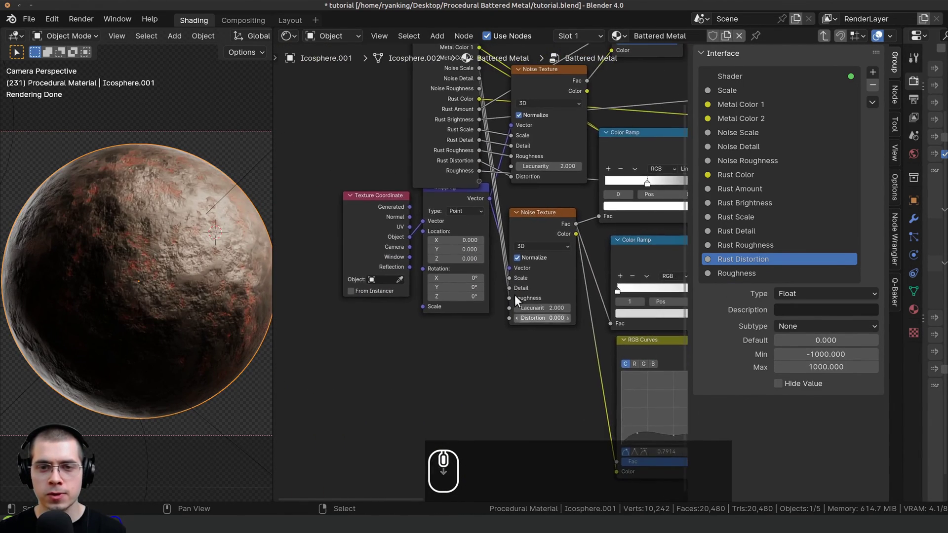
Step: Move the Group Input node down below the RGB Curves node, near the first Bump node
drag(470, 179, 468, 161)
scroll(380, 163, down, 2)
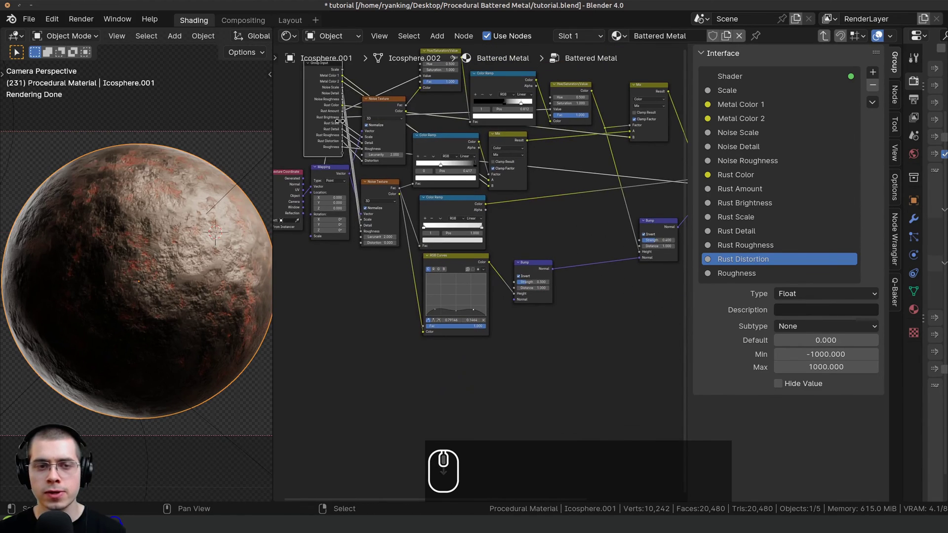
scroll(524, 272, up, 1)
key(g)
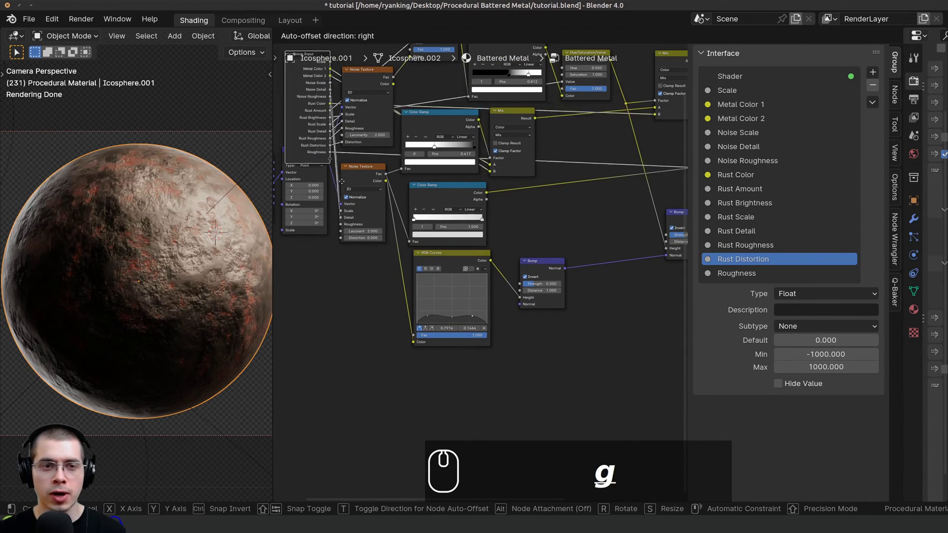
click(518, 425)
Step: Expose the Strength of both Bump nodes by linking each to its own new Group Input socket
scroll(463, 284, up, 2)
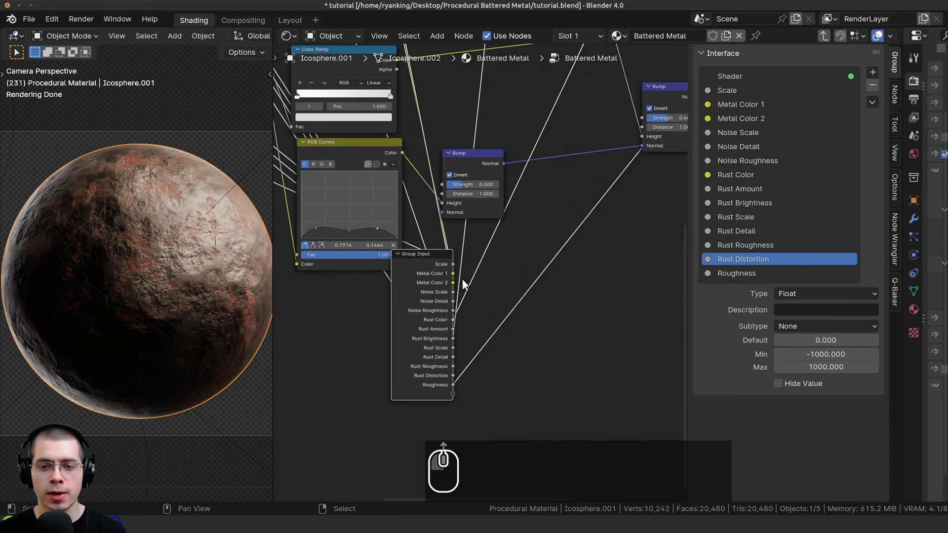
drag(462, 161, 499, 154)
middle_drag(493, 173, 522, 159)
scroll(519, 161, up, 2)
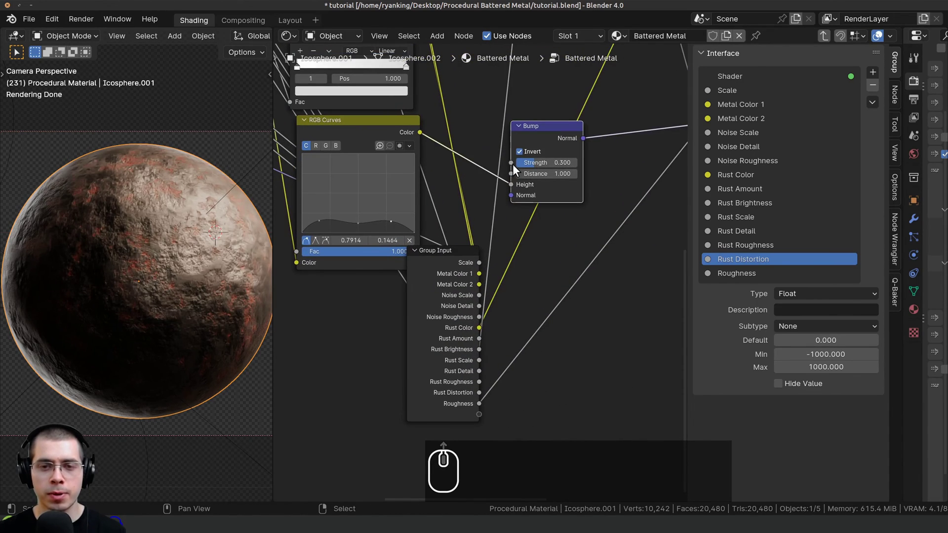
drag(511, 163, 479, 415)
scroll(545, 316, down, 2)
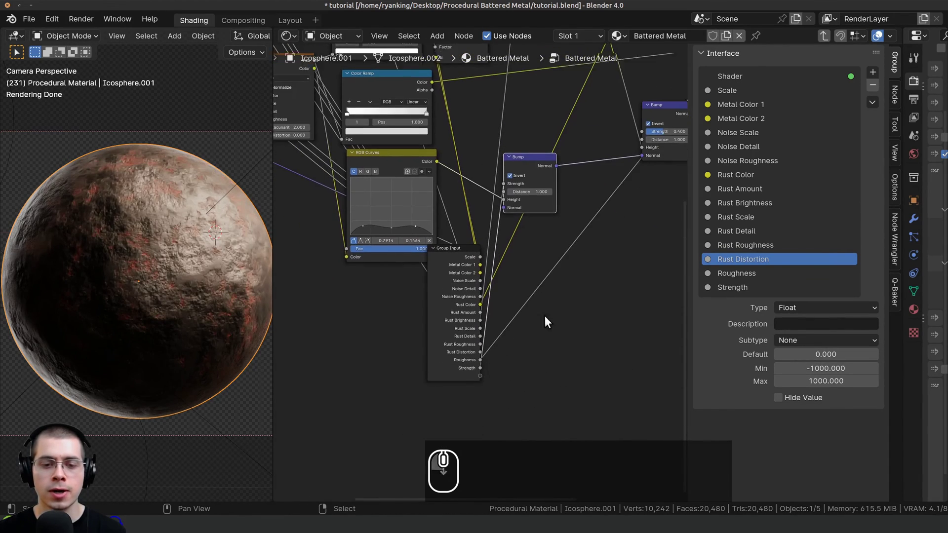
drag(648, 124, 483, 372)
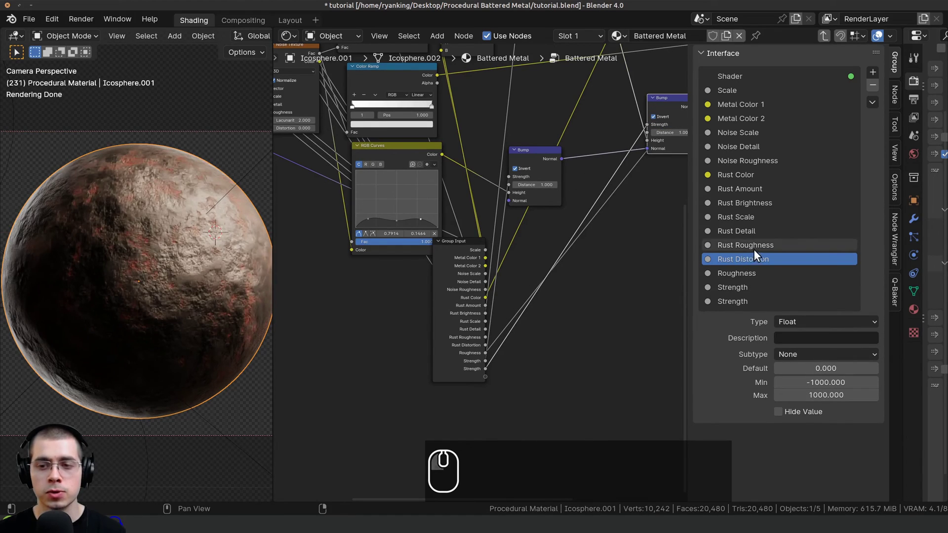
Step: Rename the first Strength group input to Metal Bump Strength and the second to Rust Bump Strength
double_click(728, 289)
click(709, 287)
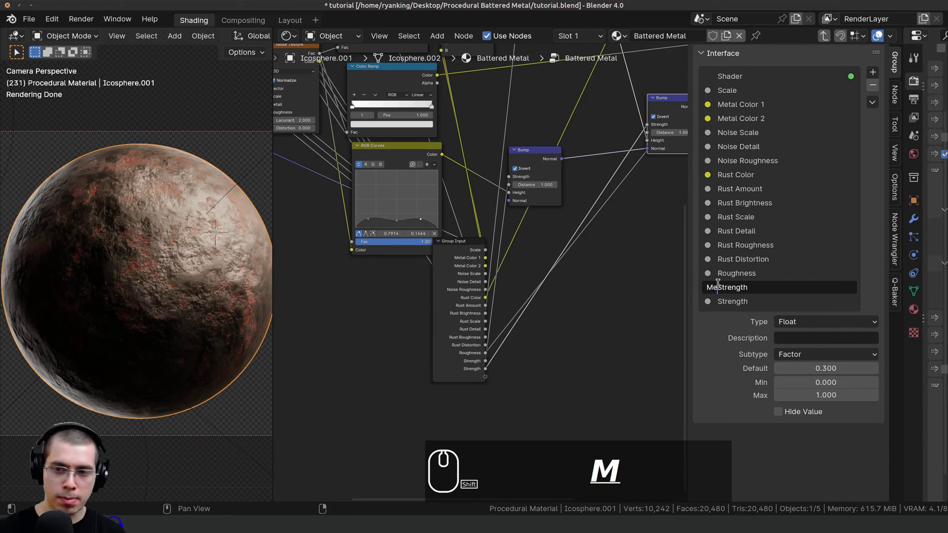
text(Metal Bump)
key(Return)
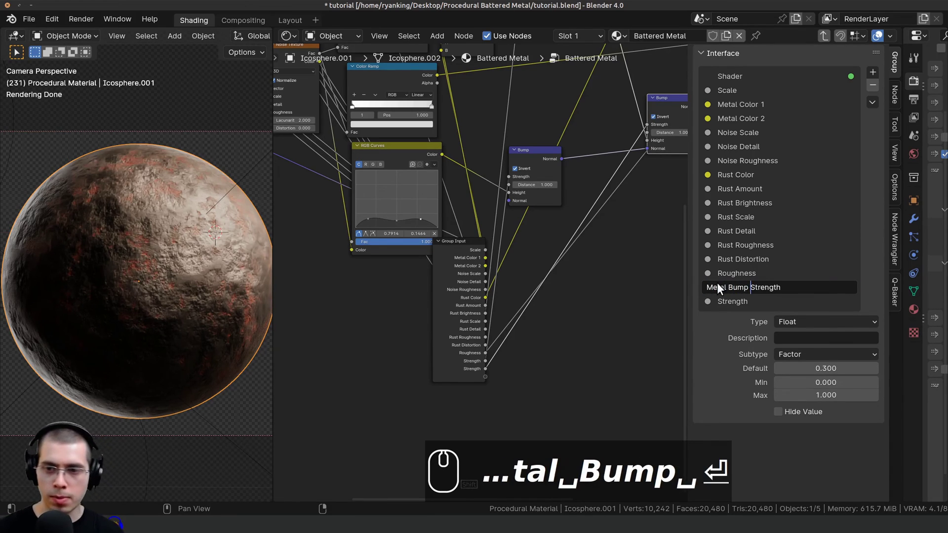
click(727, 302)
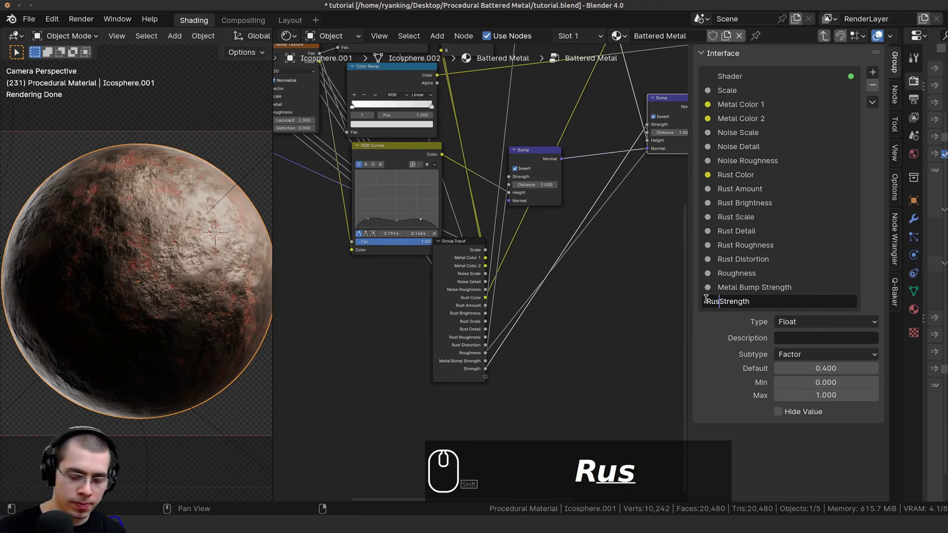
text(Rust Bump)
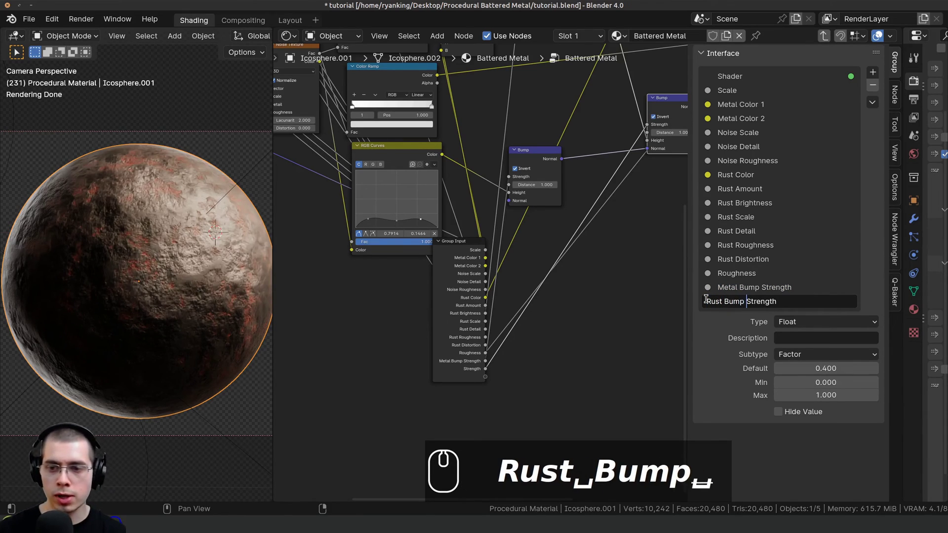
key(Return)
Step: Move the Group Input node to just below the Texture Coordinate node
click(472, 291)
scroll(477, 274, down, 4)
middle_drag(477, 260, 666, 289)
key(g)
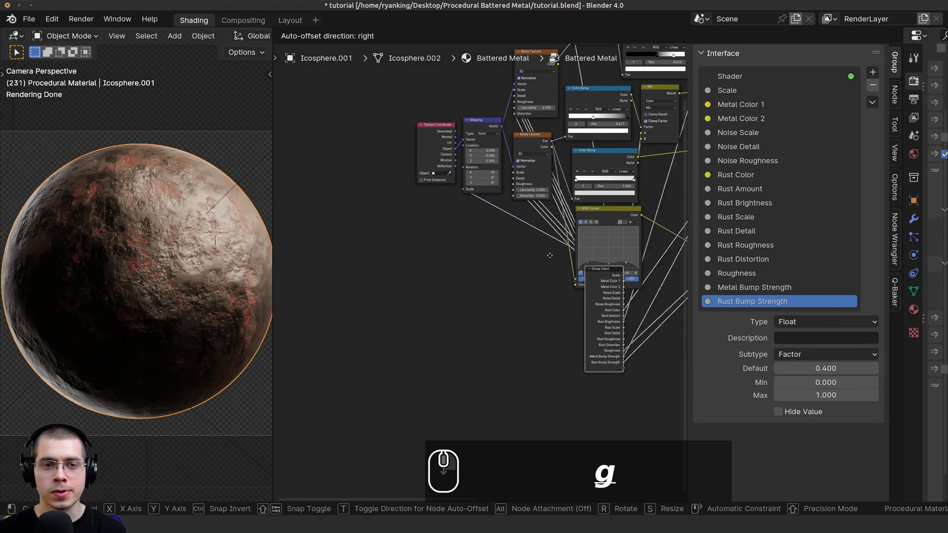
click(454, 203)
middle_drag(455, 203, 460, 218)
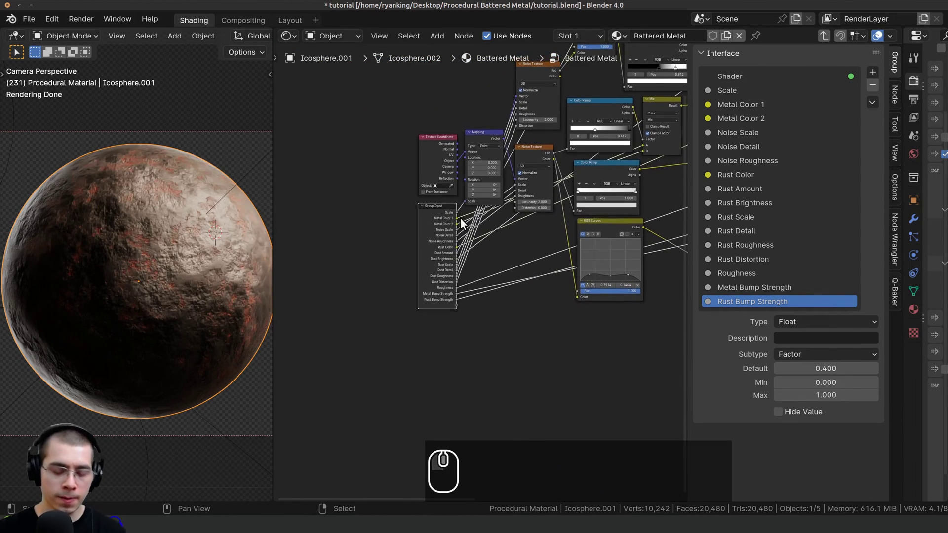
Step: Hide the node editor's sidebar, exit the Battered Metal group and save the file
key(n)
scroll(579, 284, up, 4)
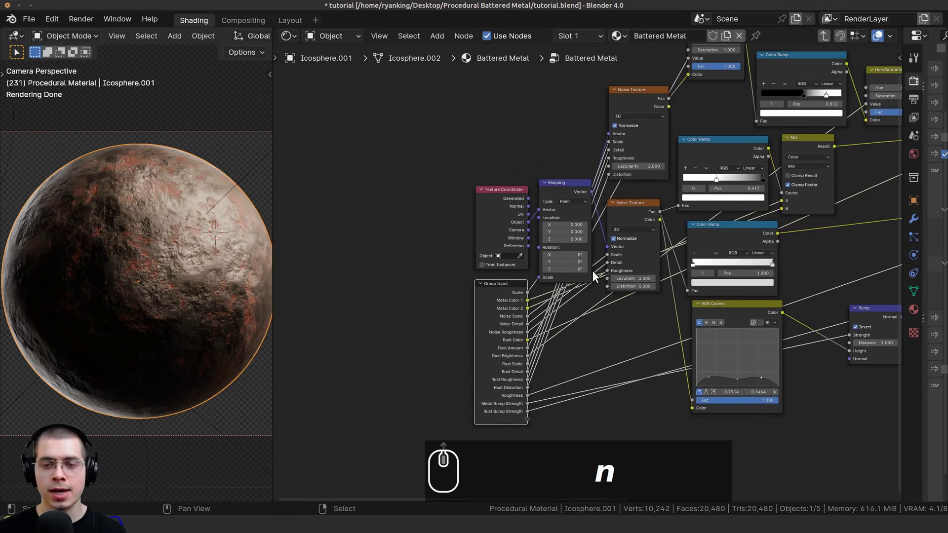
key(Tab)
scroll(581, 156, up, 4)
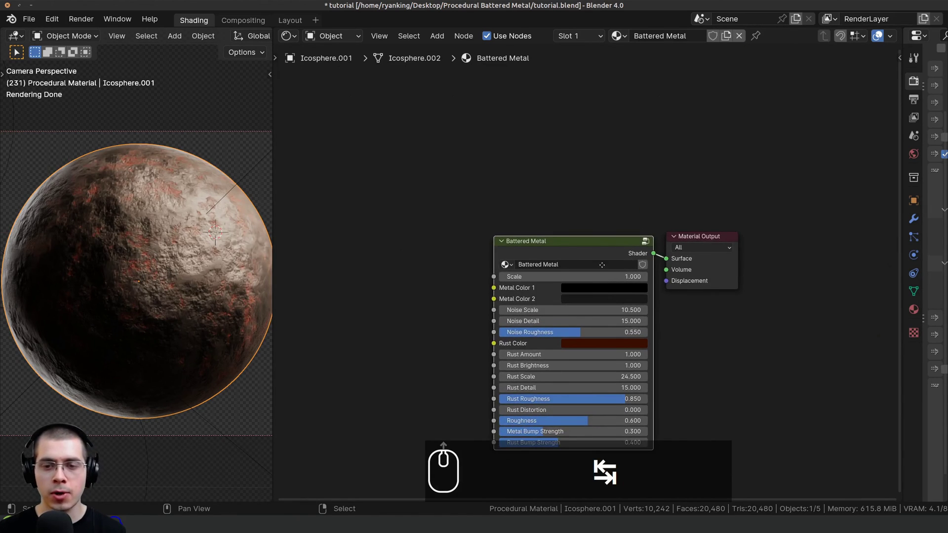
key(a)
key(ctrl+s)
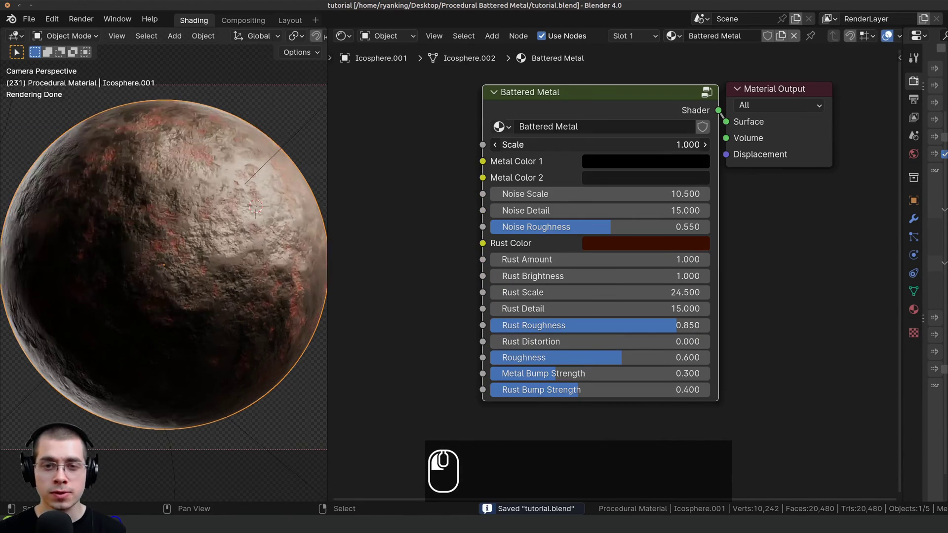
Step: Test the Battered Metal group's Scale, Metal Color 1 and noise controls with other values, restoring each one
drag(592, 145, 623, 144)
key(ctrl+z)
click(637, 164)
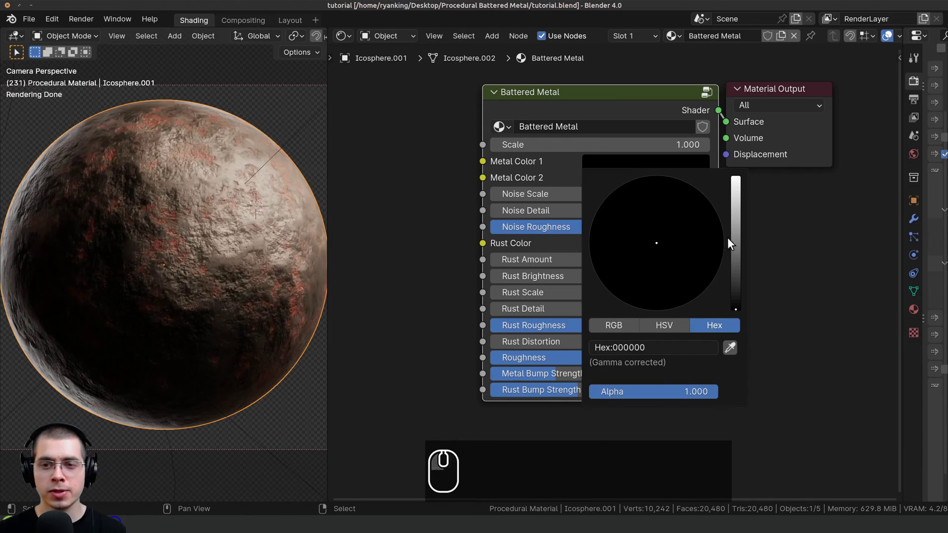
drag(735, 238, 735, 311)
drag(561, 192, 549, 226)
right_click(583, 192)
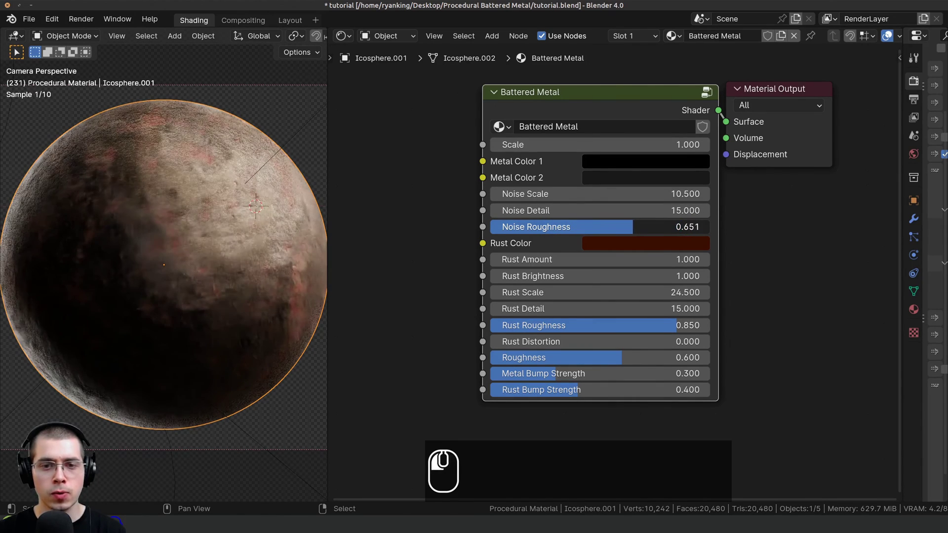
right_click(671, 227)
Step: Try a dark green Rust Color, hex 003C30, on the Battered Metal group and cancel it
click(657, 242)
right_click(675, 330)
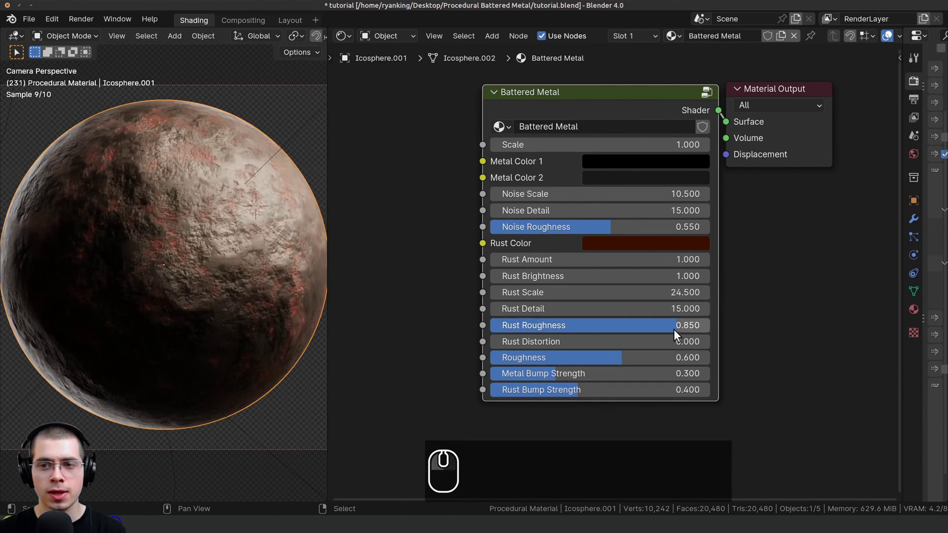
click(642, 241)
drag(656, 328, 655, 335)
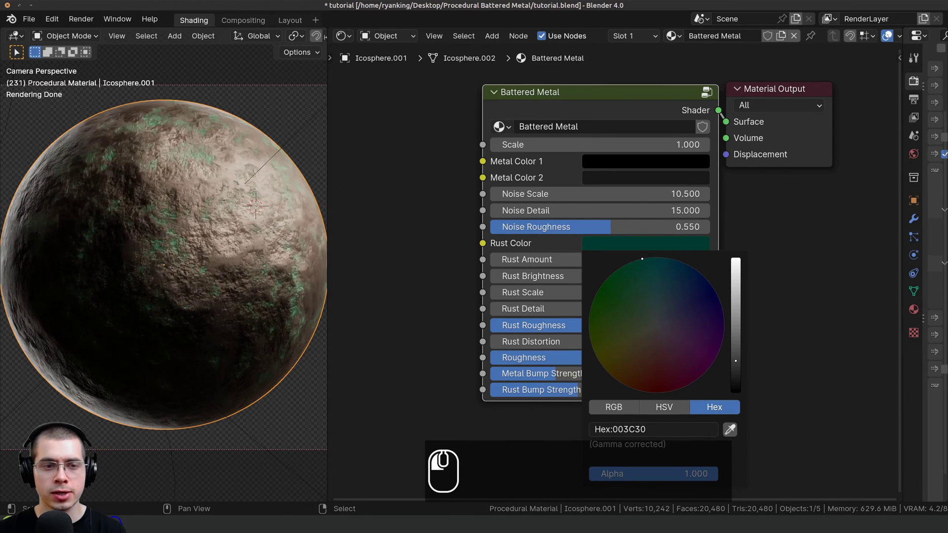
right_click(643, 260)
Step: Test a different Rust Amount and a Rust Brightness of 2, cancelling both changes
drag(534, 261, 557, 277)
right_click(558, 260)
right_click(529, 260)
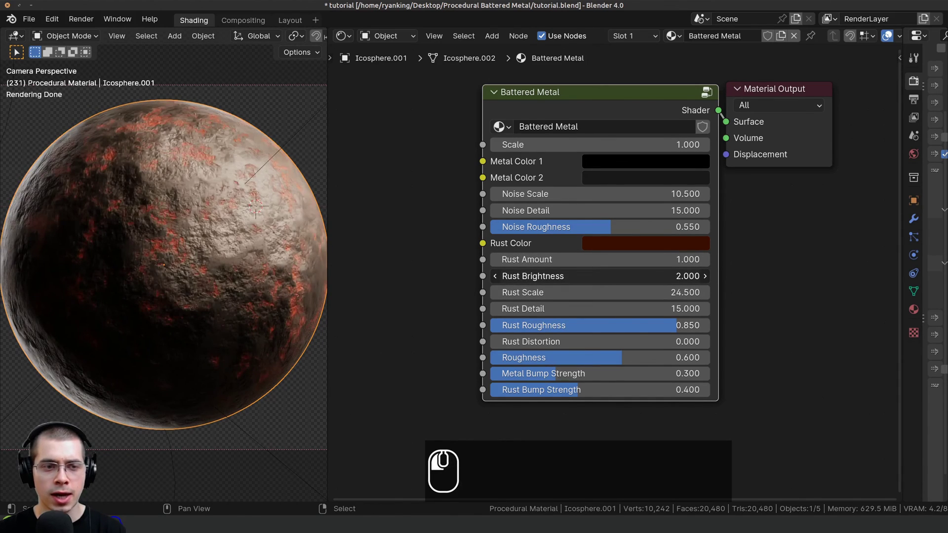
right_click(557, 276)
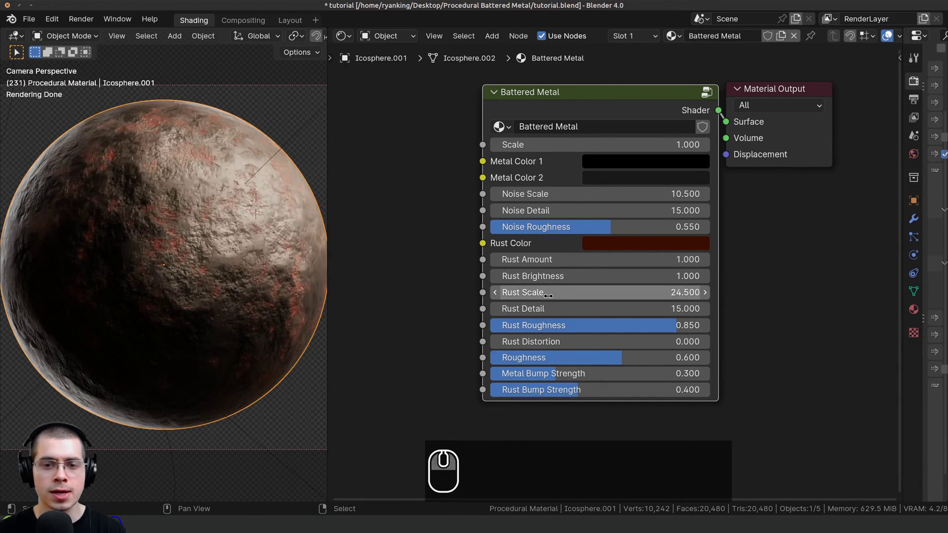
Step: Test other values for Rust Scale, Rust Detail, Rust Roughness and Rust Distortion, restoring each one
drag(540, 292, 499, 309)
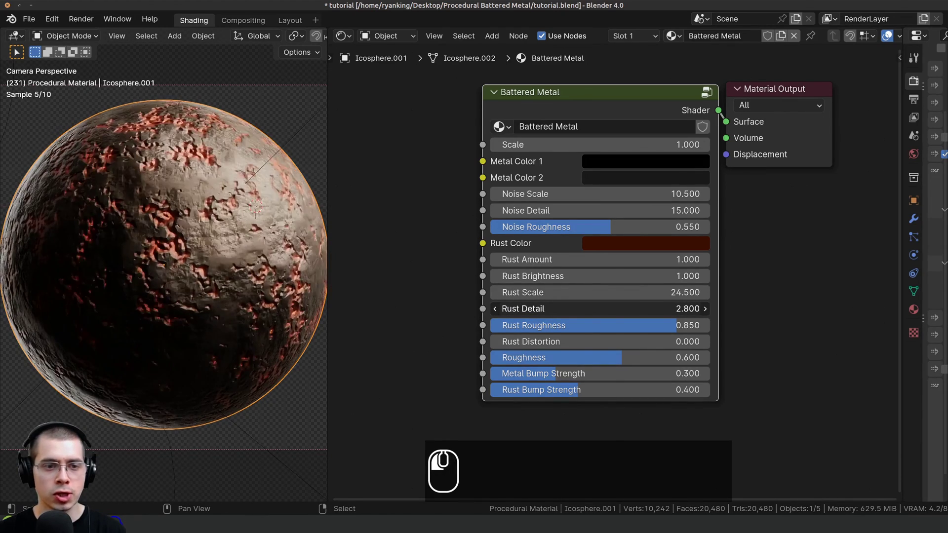
drag(546, 309, 686, 309)
drag(547, 325, 497, 326)
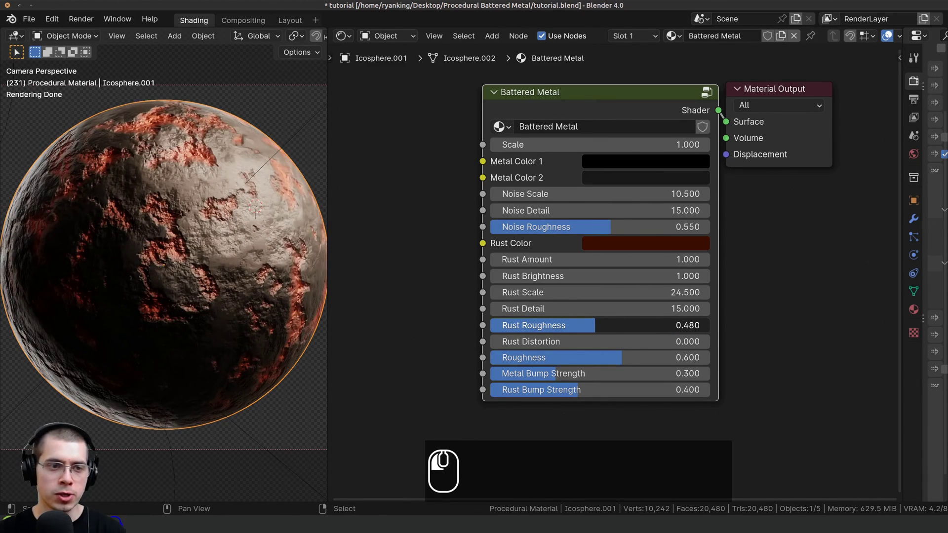
right_click(576, 325)
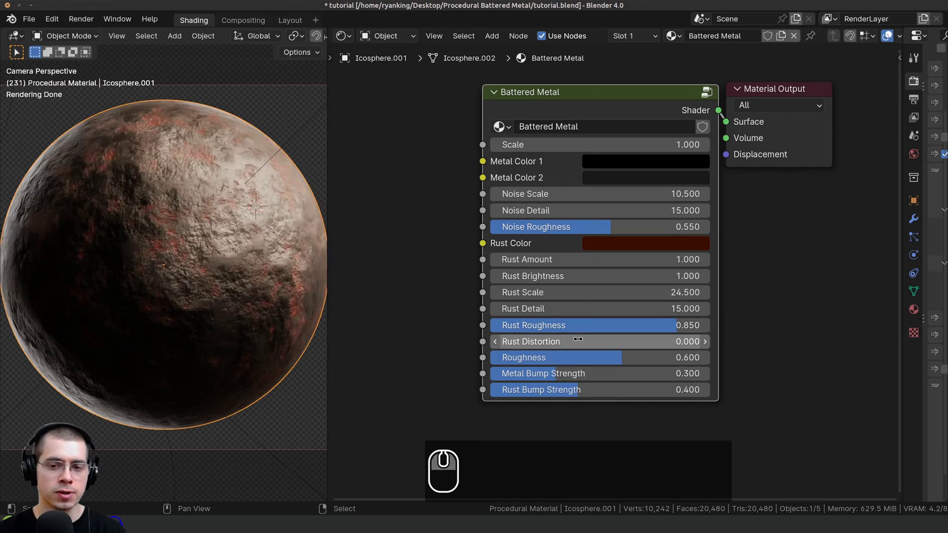
drag(576, 340, 652, 340)
right_click(576, 341)
Step: Test other values for Roughness, Metal Bump Strength and Rust Bump Strength, restoring each one
drag(579, 359, 499, 358)
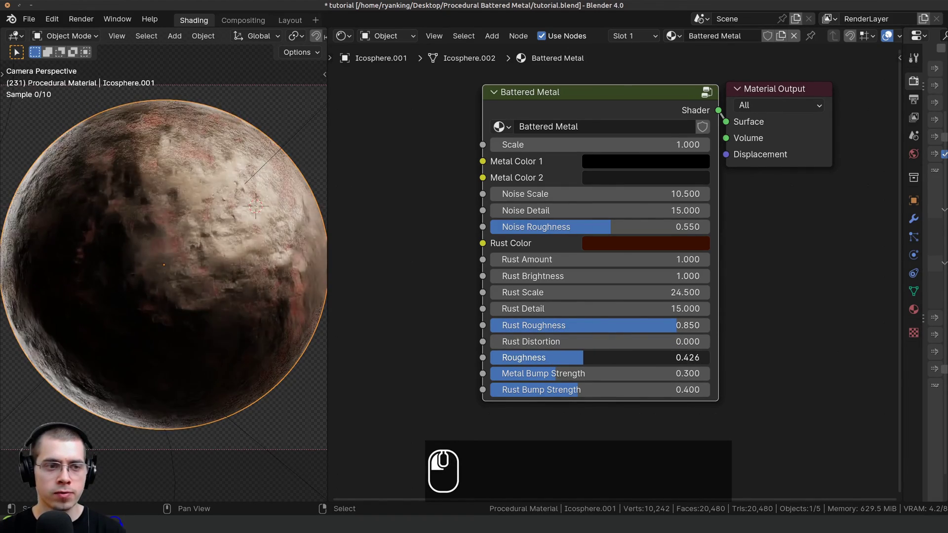
drag(548, 357, 622, 358)
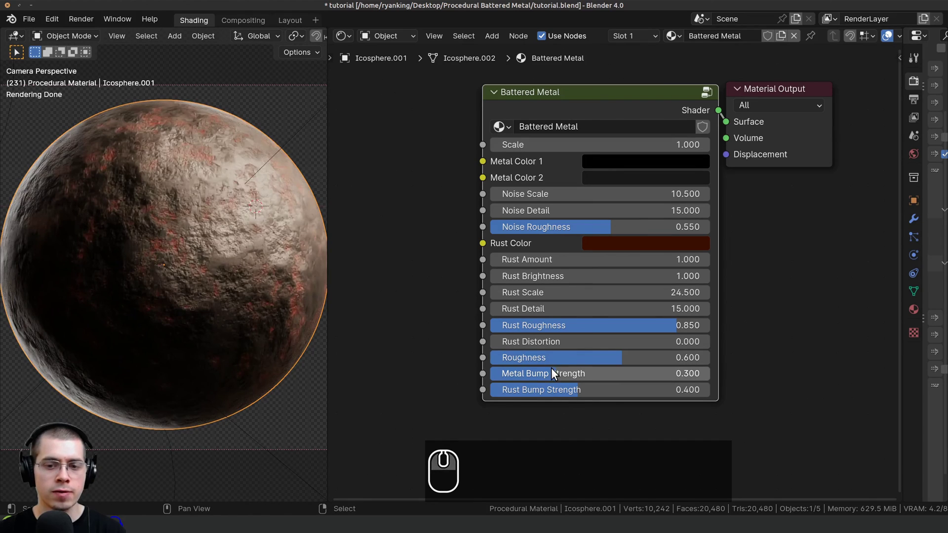
drag(552, 368, 603, 391)
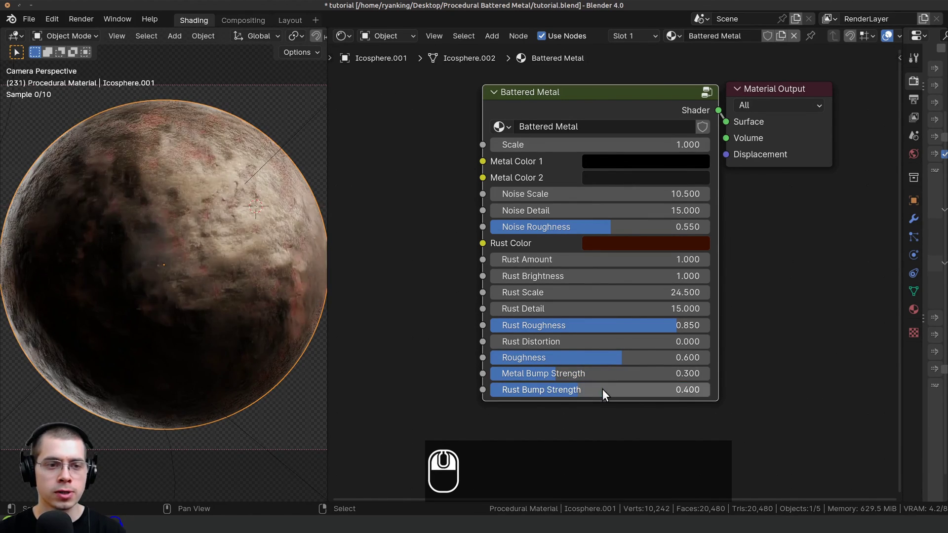
middle_drag(626, 98, 612, 145)
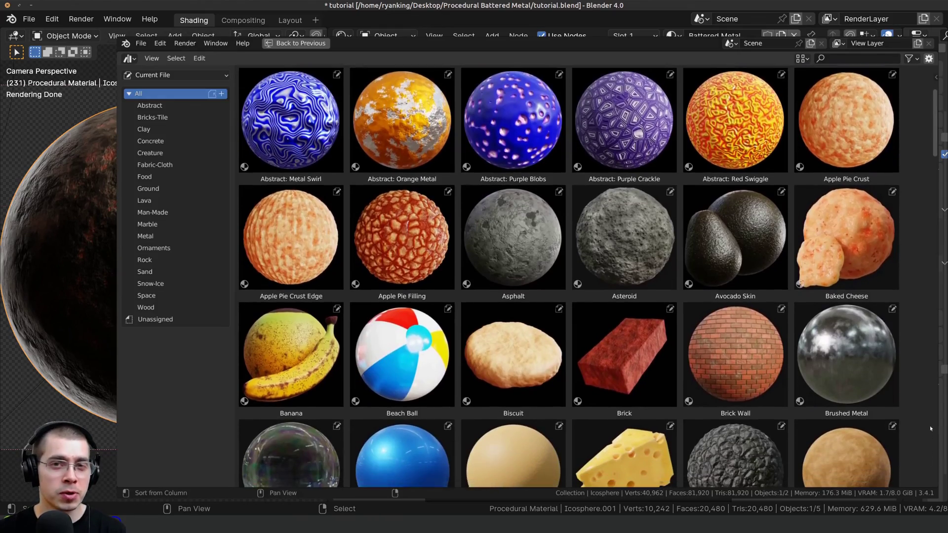
middle_drag(931, 429, 929, 128)
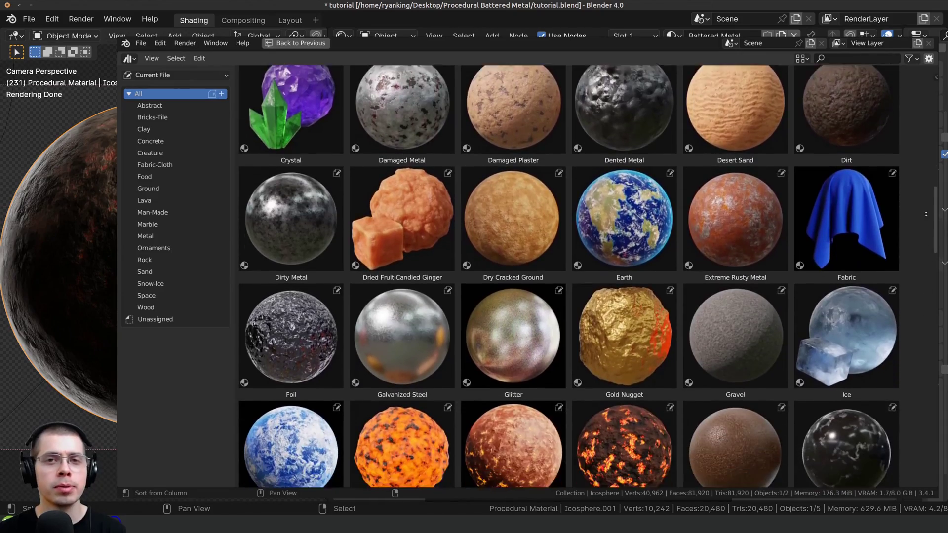
scroll(926, 214, down, 10)
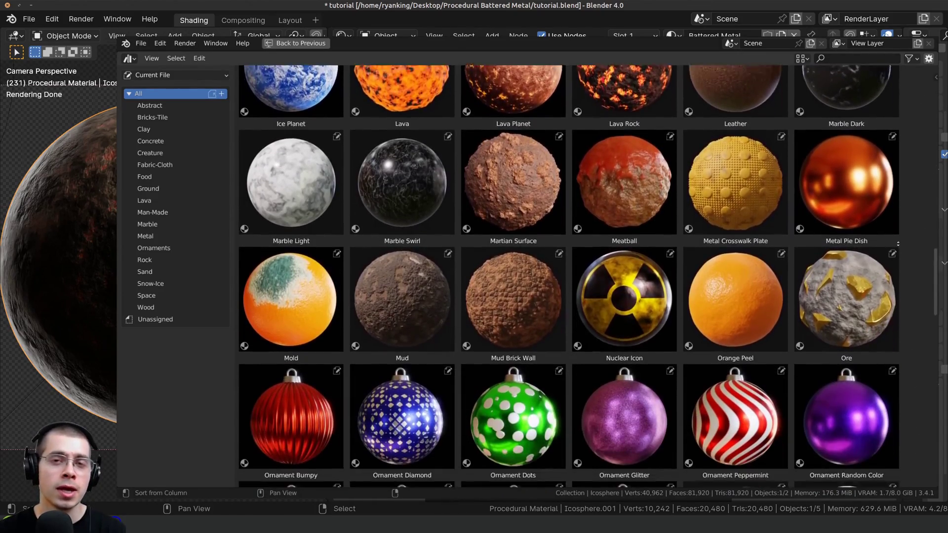
middle_drag(898, 244, 889, 79)
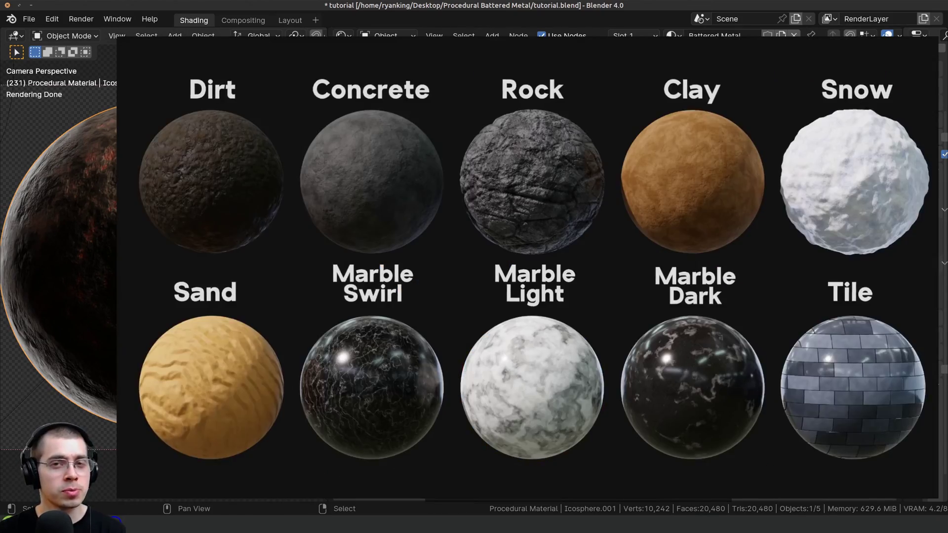